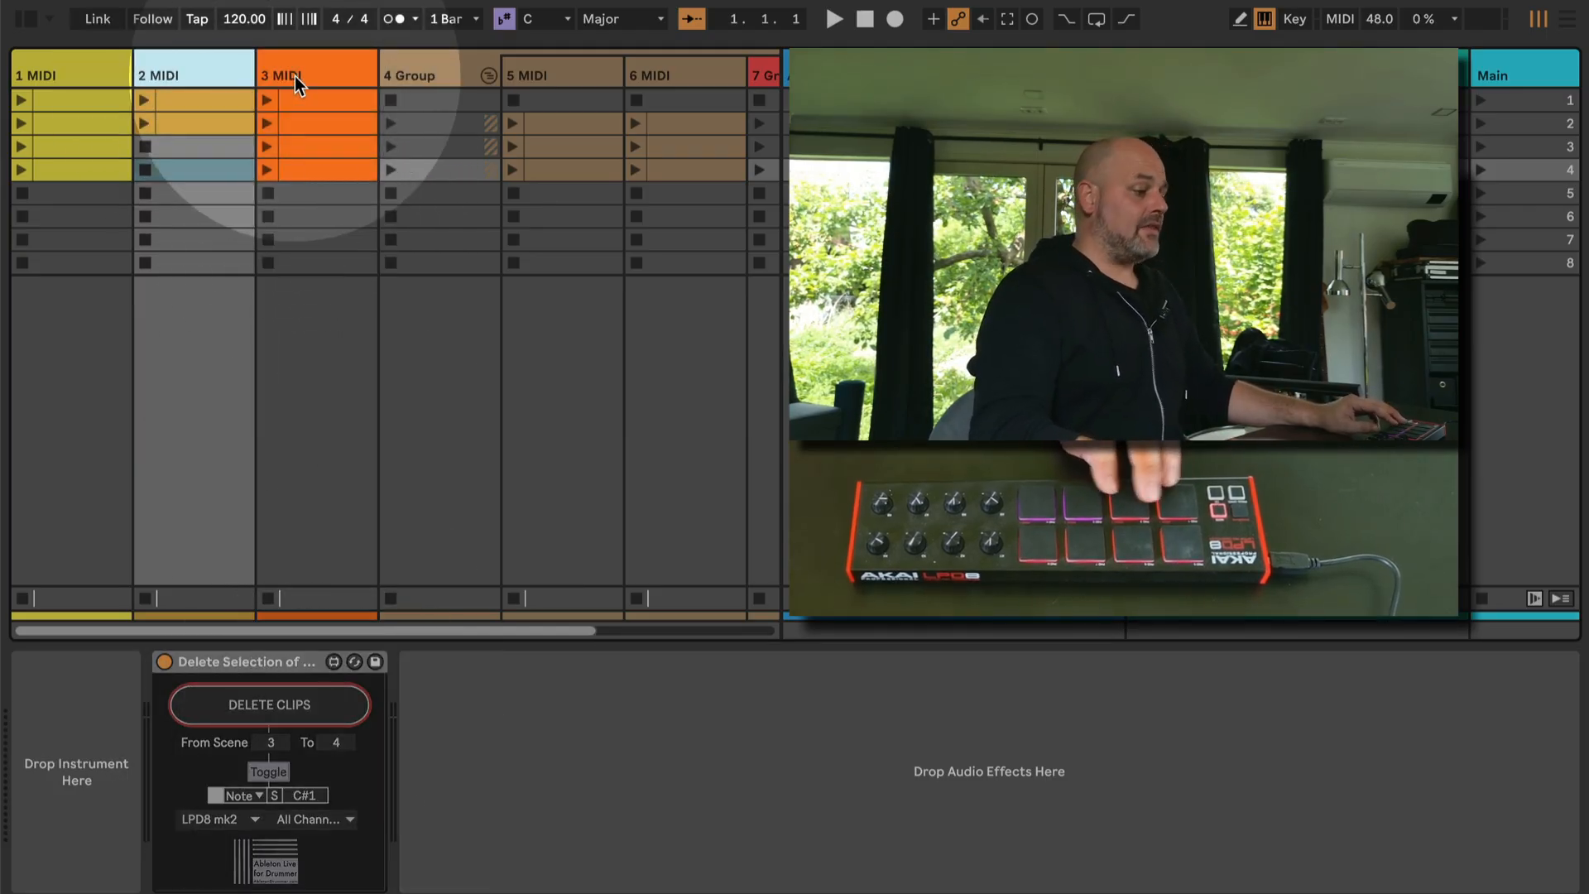
Select track 3 MIDI to show its clip-deletion devices and undo the last clip deletion on track 2 MIDI.
{"action": "left_click", "coordinate": [295, 77]}
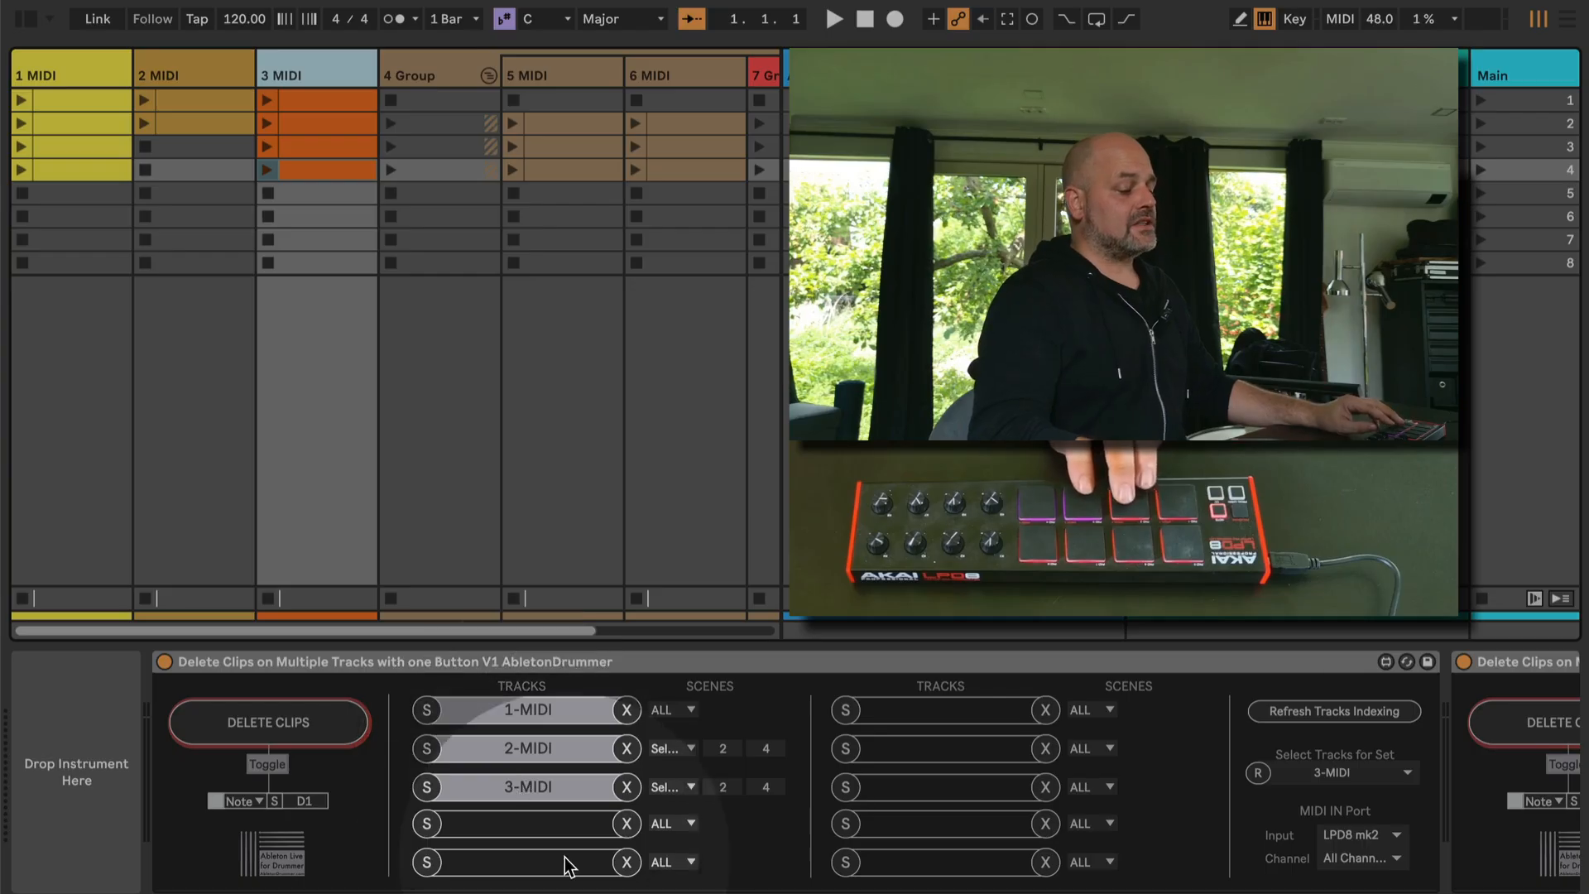
{"action": "scroll", "coordinate": [565, 866], "scroll_direction": "right", "scroll_amount": 5}
{"action": "scroll", "coordinate": [641, 434], "scroll_direction": "right", "scroll_amount": 5}
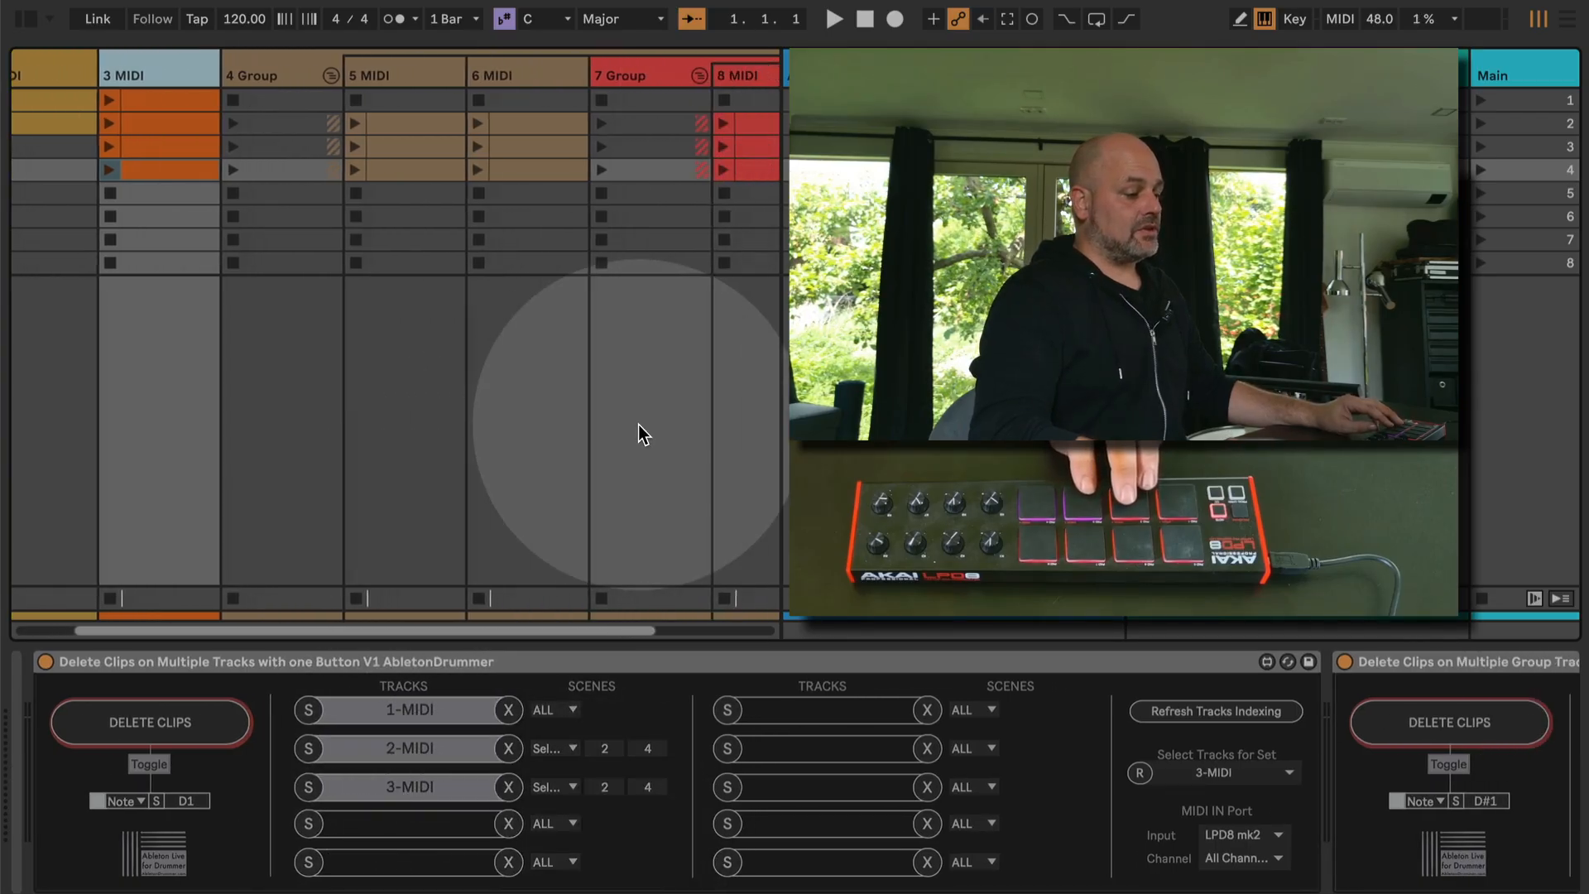
{"action": "scroll", "coordinate": [639, 425], "scroll_direction": "left", "scroll_amount": 5}
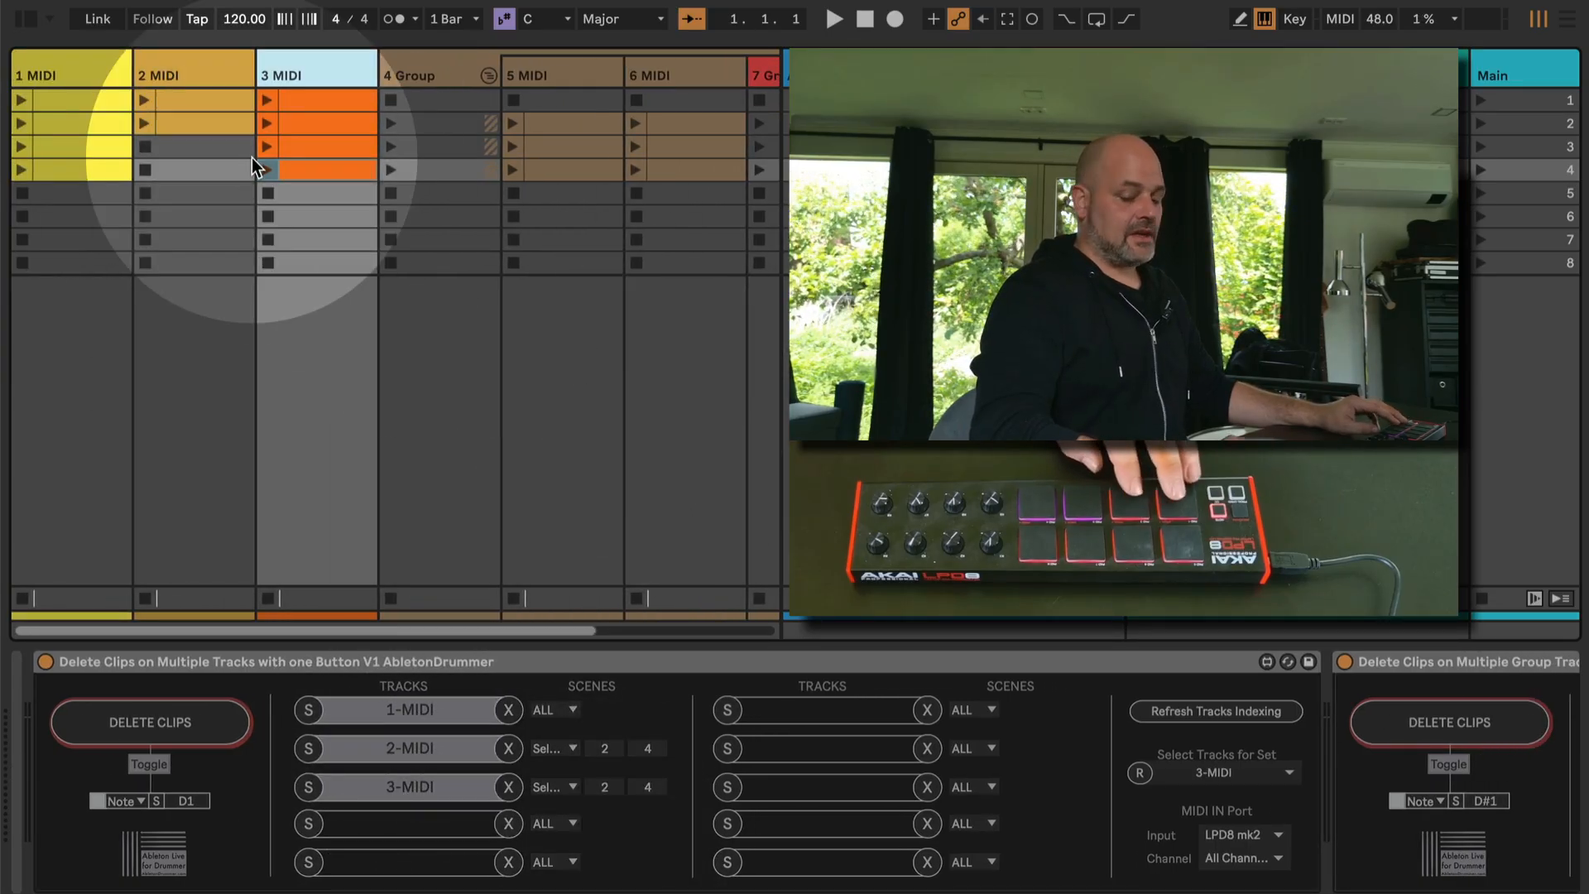
{"action": "key", "text": "super+z"}
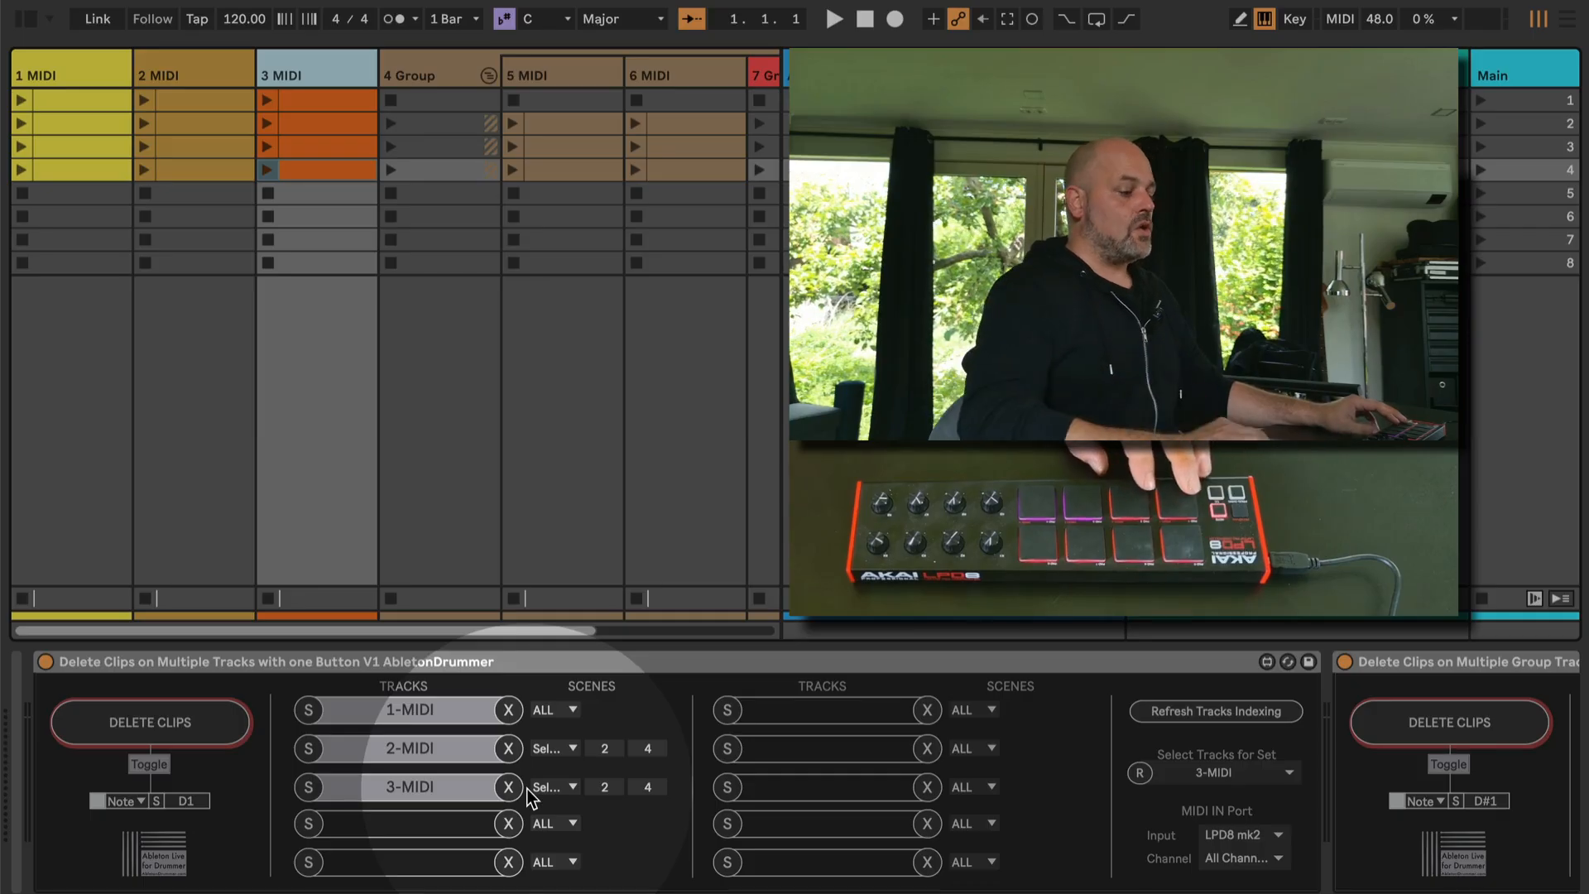
Examine the scene range options for 1-MIDI and 2-MIDI in the Delete Clips on Multiple Tracks device.
{"action": "left_click", "coordinate": [230, 666]}
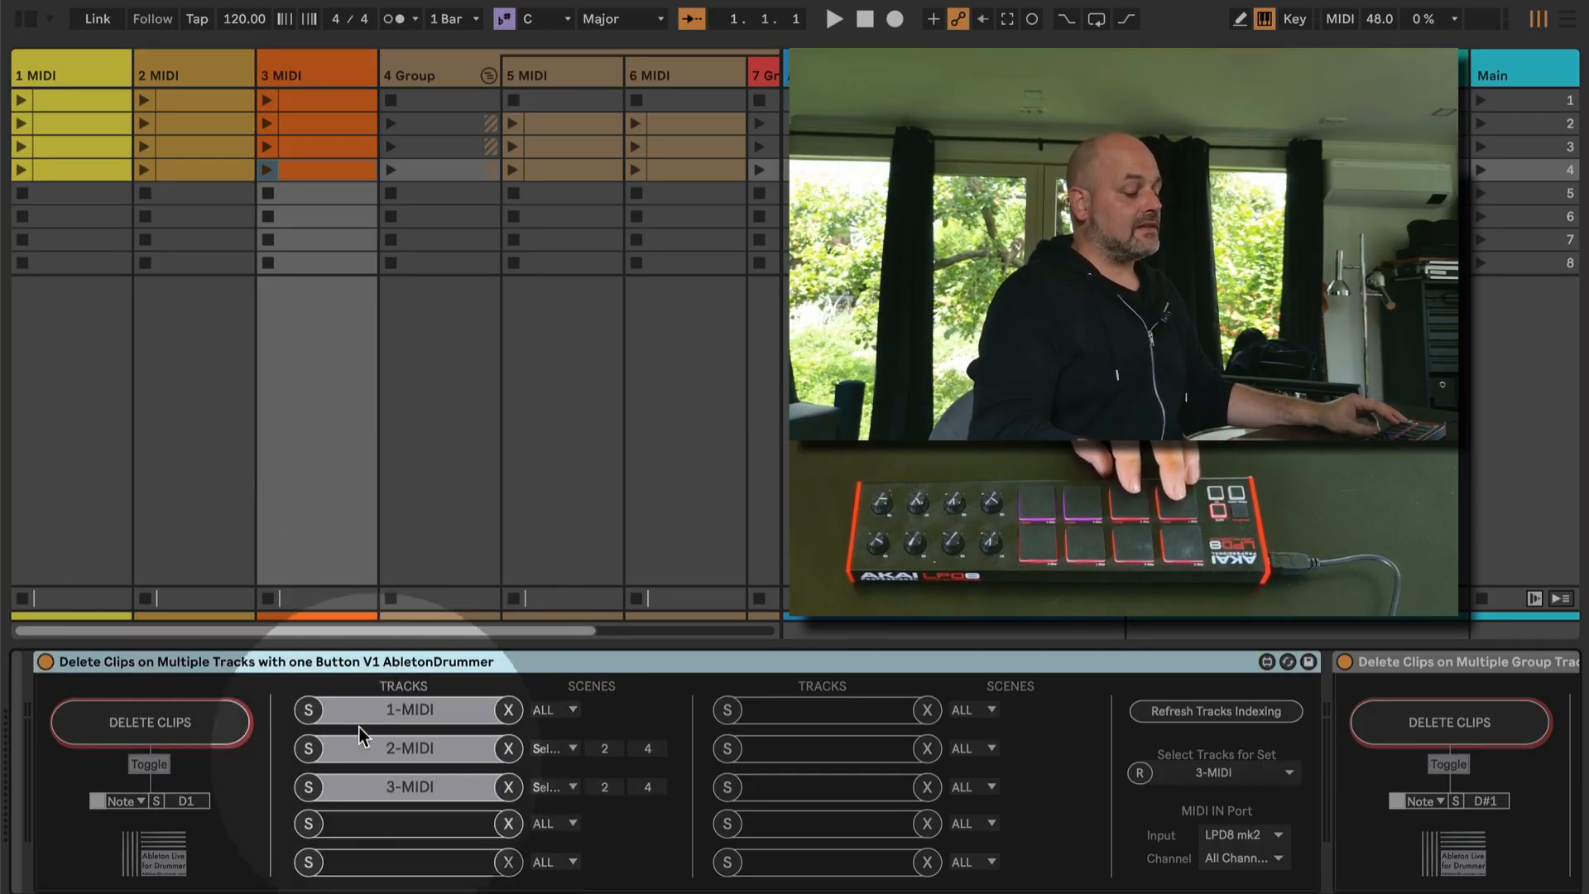
{"action": "left_click", "coordinate": [569, 712]}
{"action": "left_click", "coordinate": [570, 712]}
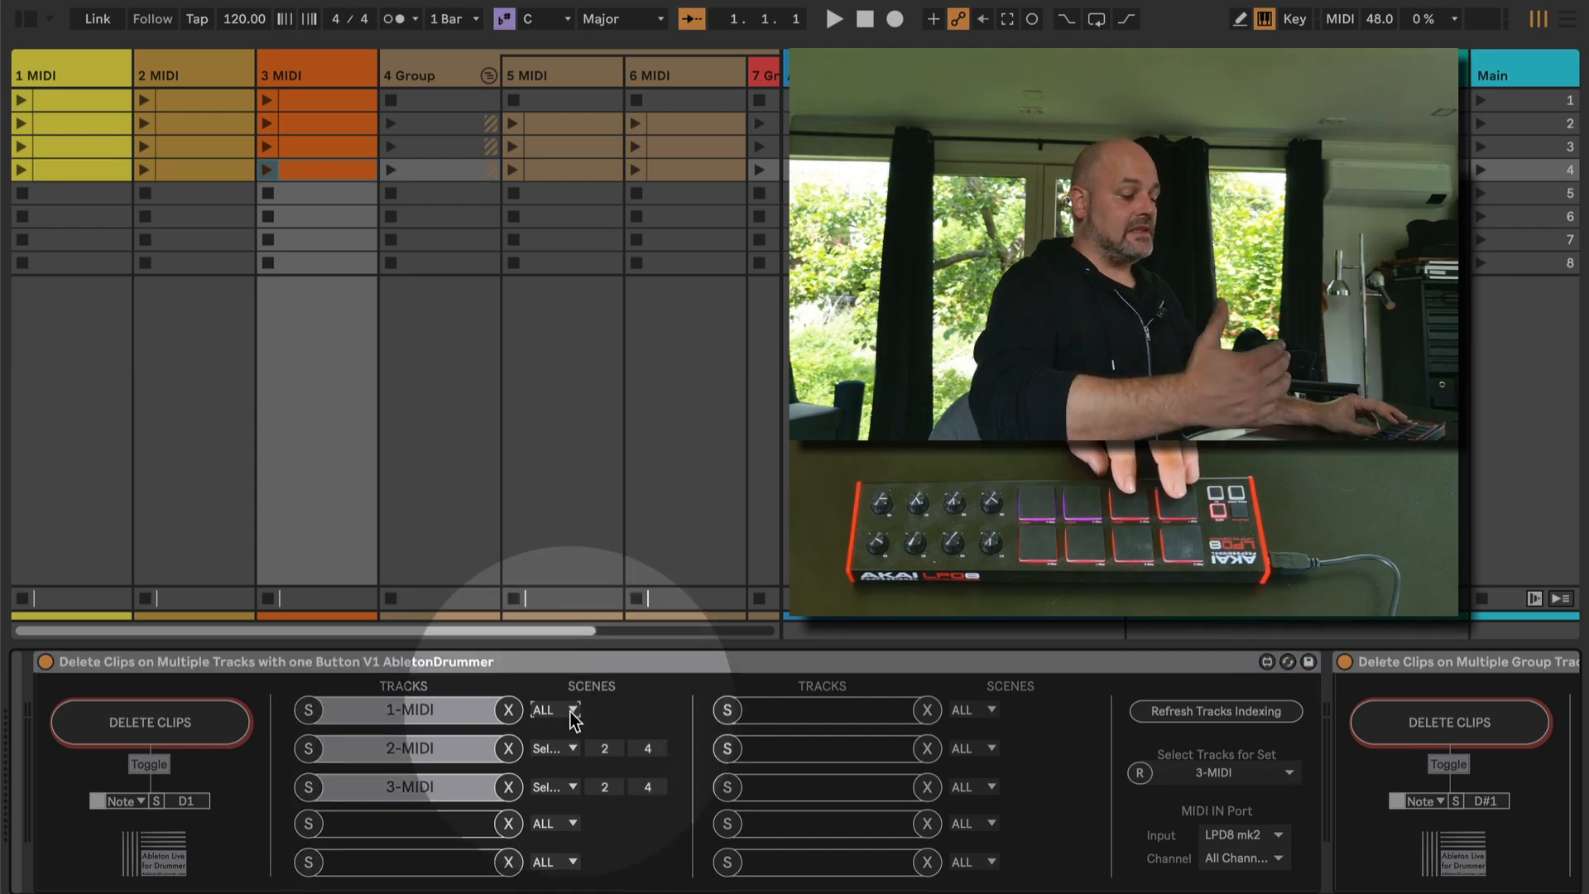
{"action": "left_click", "coordinate": [563, 754]}
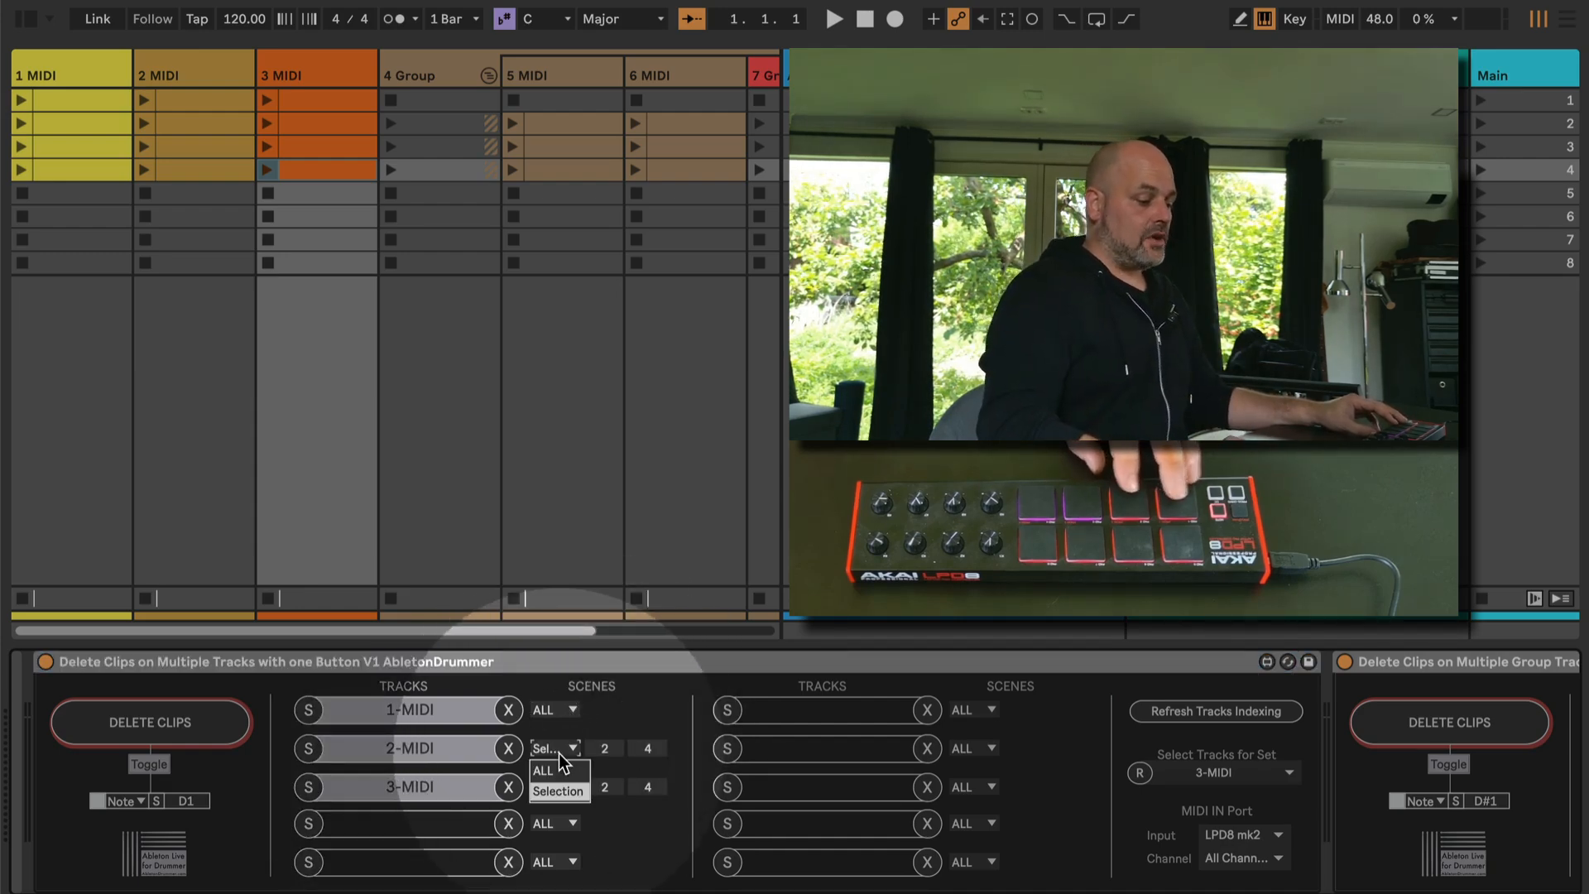
{"action": "left_click", "coordinate": [570, 751]}
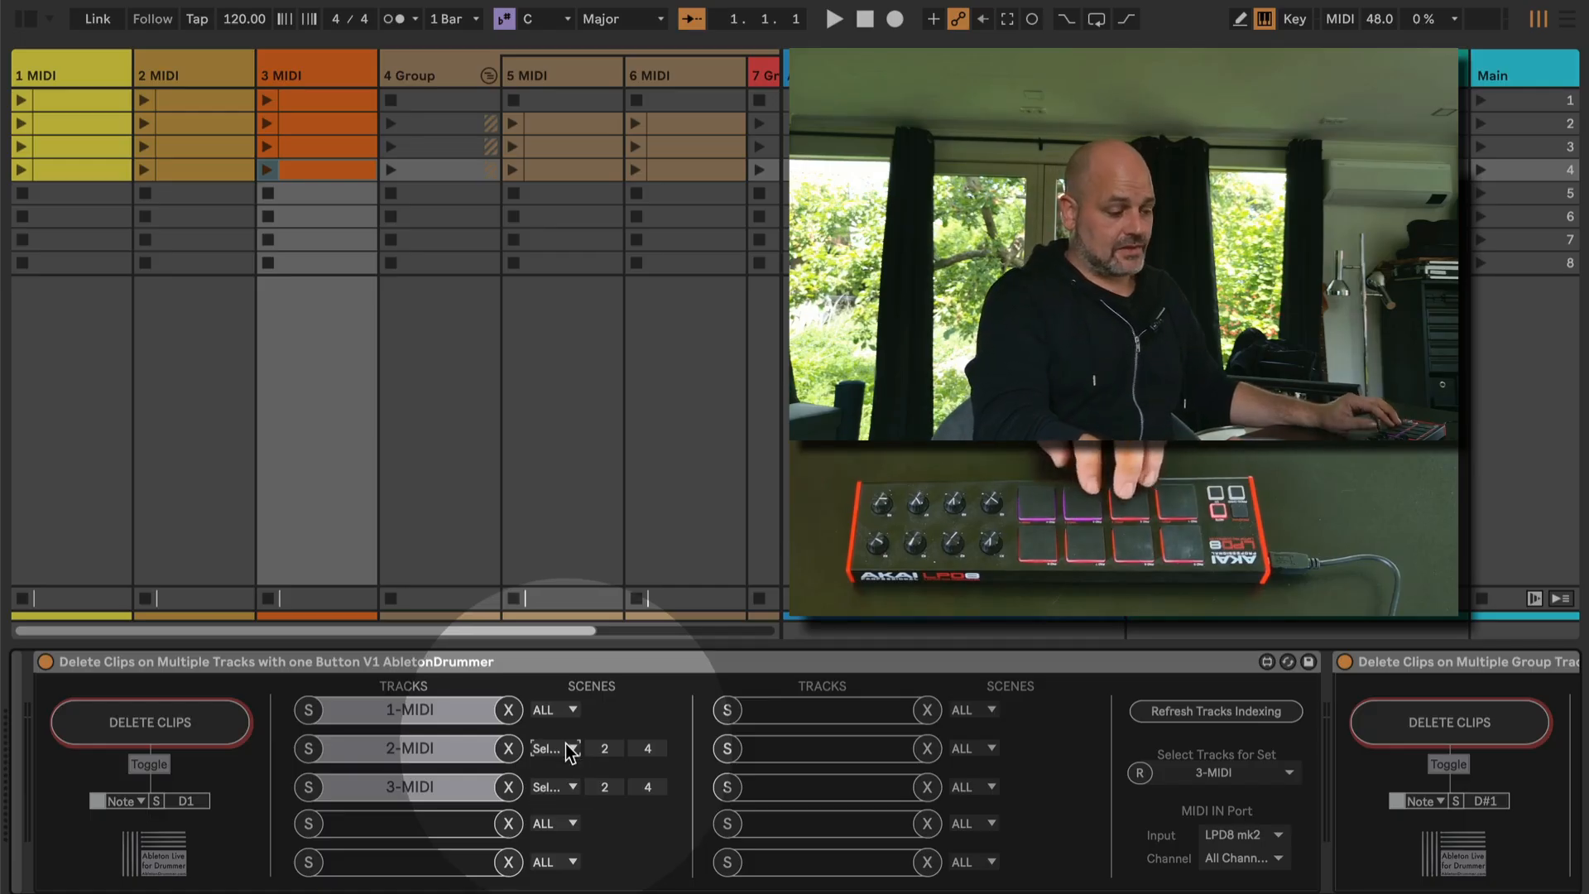
{"action": "left_click", "coordinate": [569, 752]}
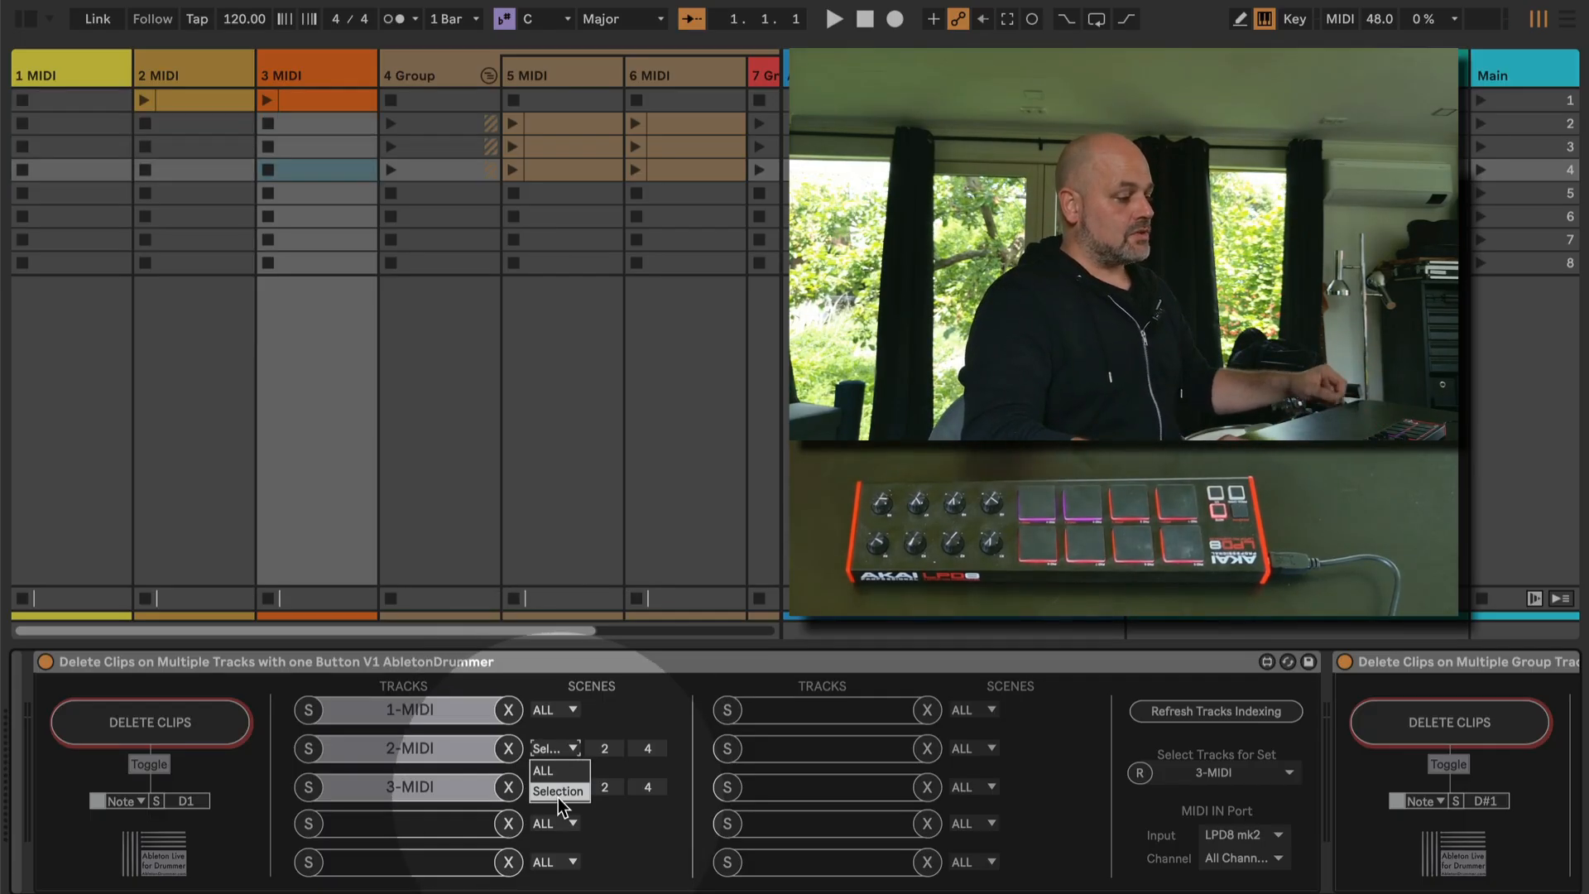
Review the clip-deletion devices on tracks 1 MIDI, 2 MIDI and 3 MIDI, including the scene range for 2-MIDI.
{"action": "left_click", "coordinate": [81, 71]}
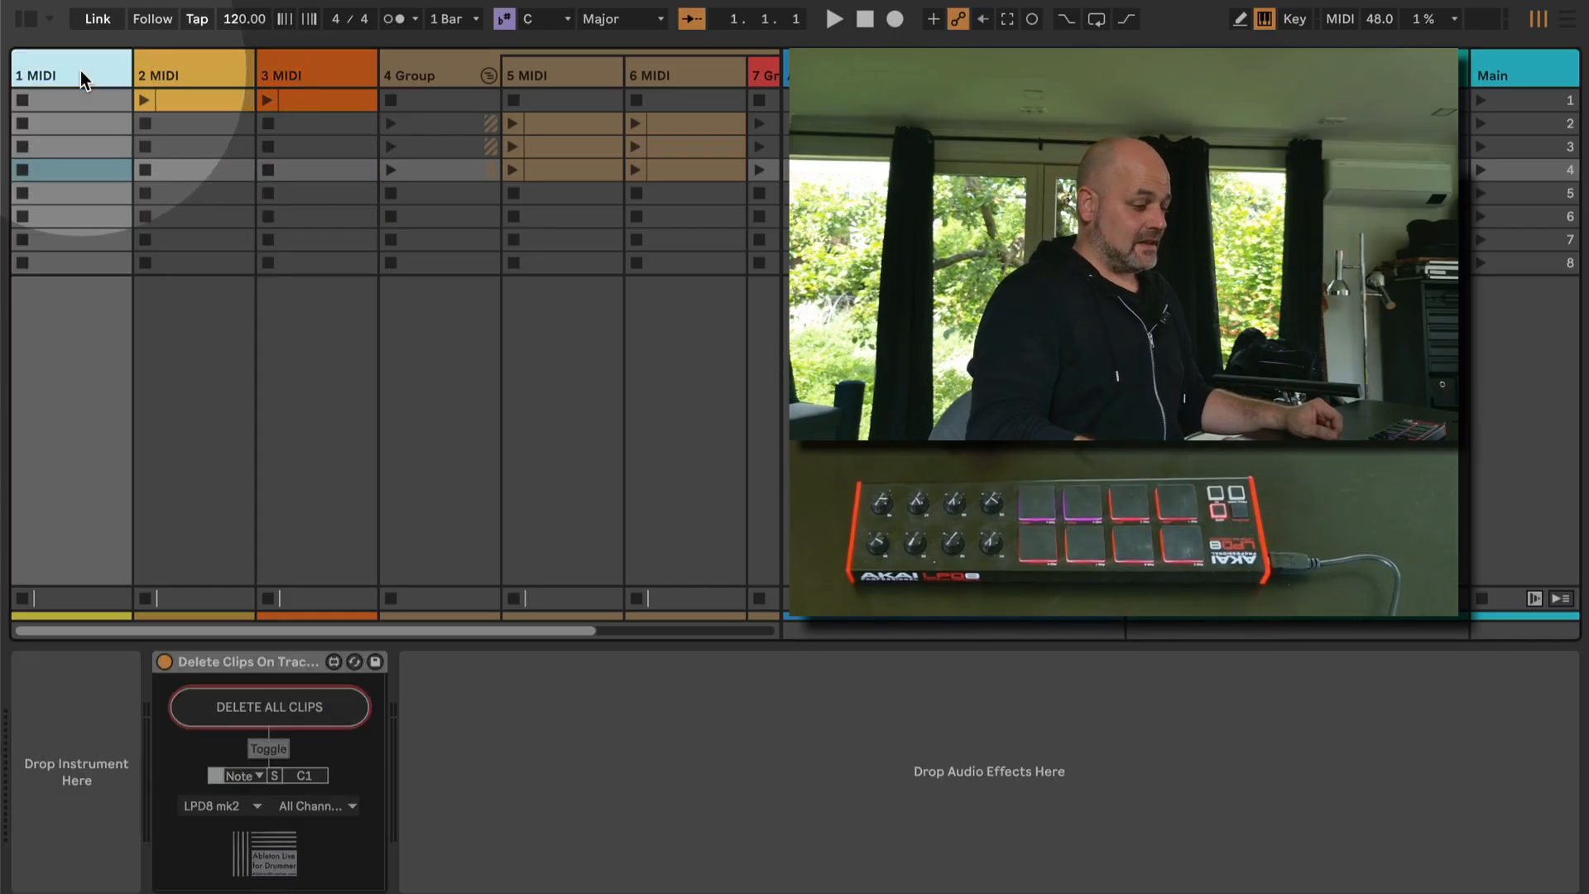
{"action": "left_click", "coordinate": [168, 73]}
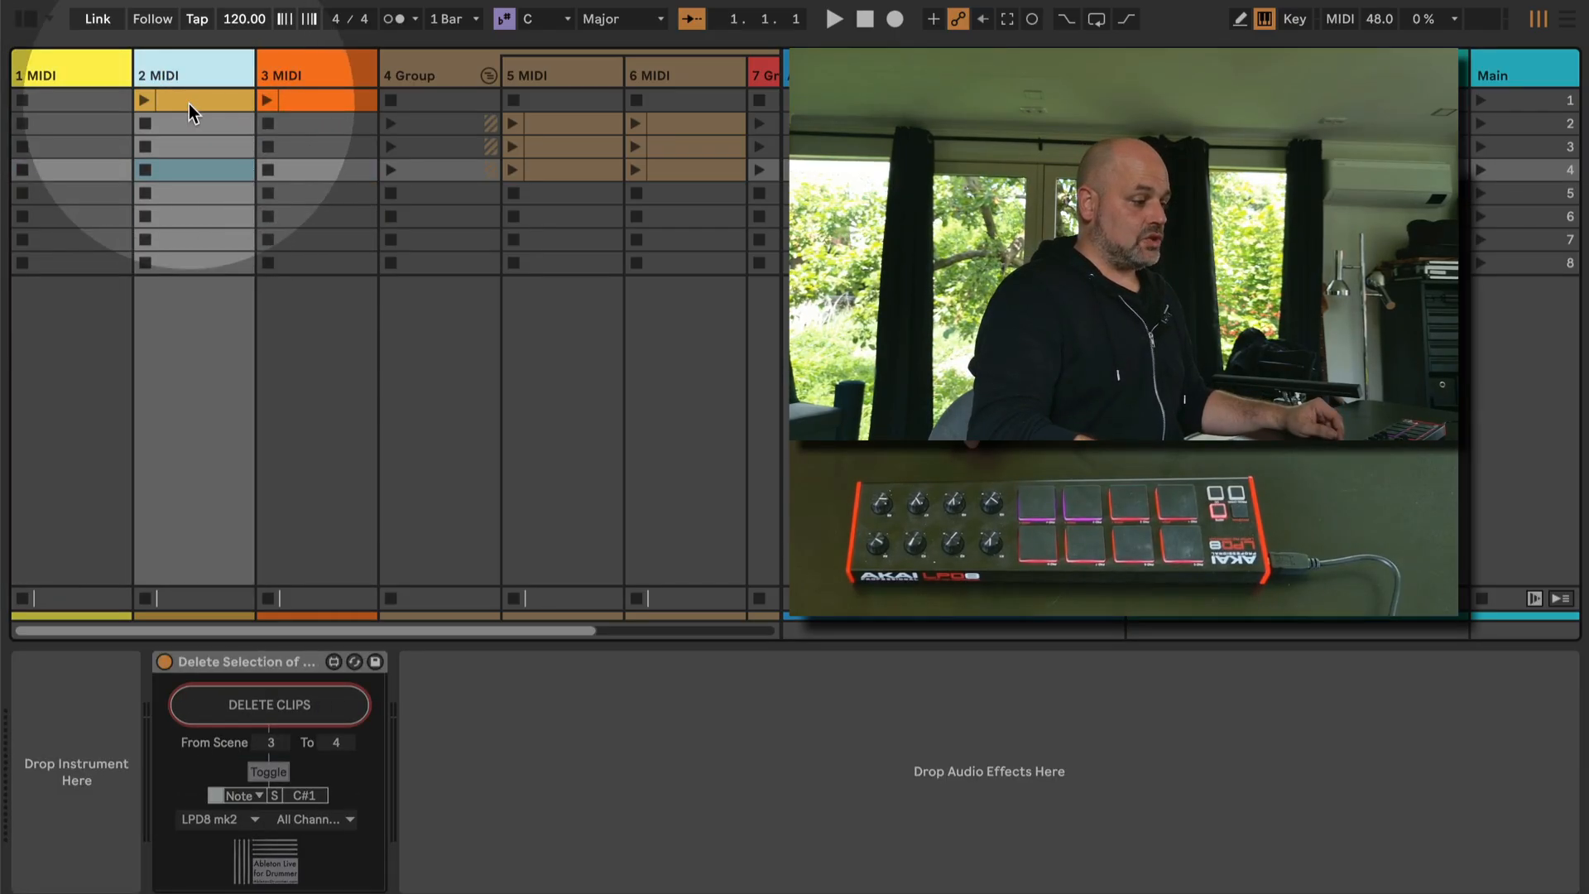
{"action": "left_click", "coordinate": [330, 70]}
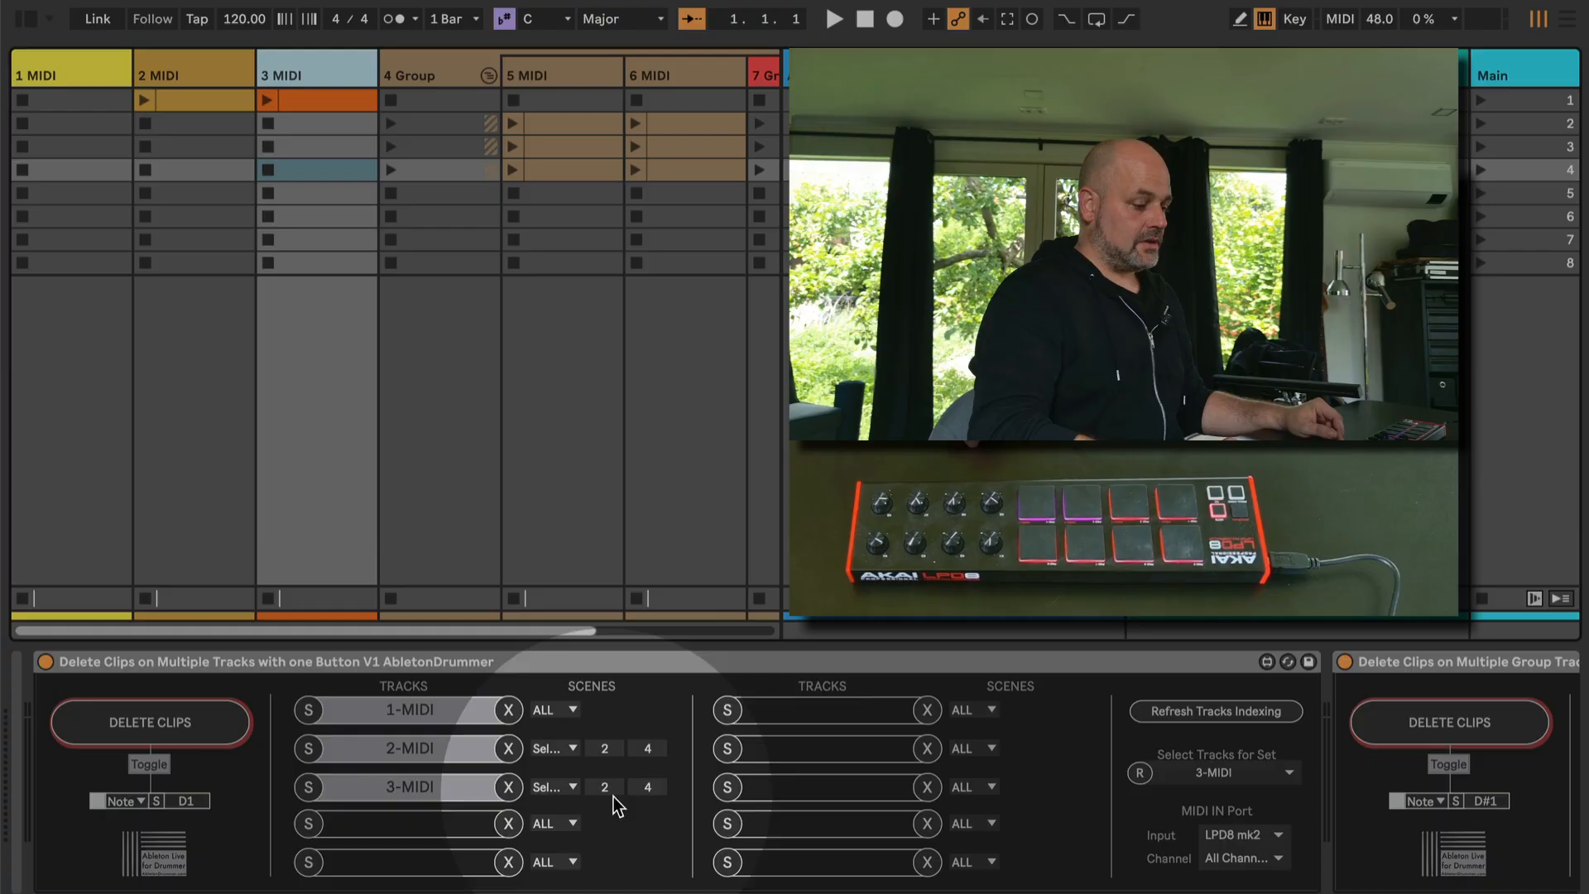
{"action": "left_click", "coordinate": [615, 751]}
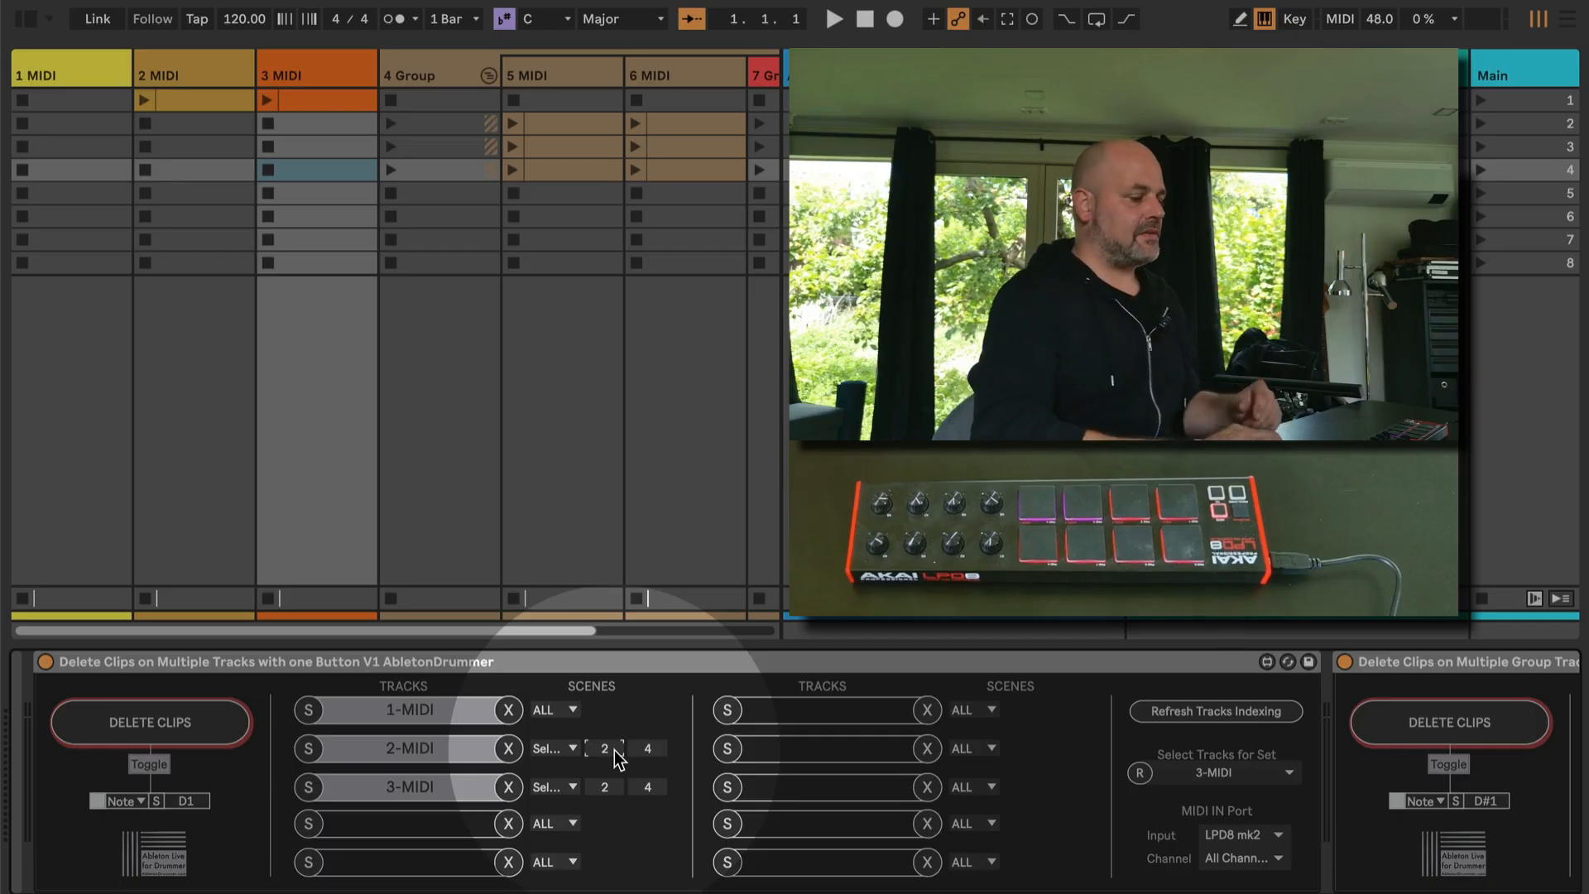
Fold the Delete Clips on Multiple Tracks device on 3 MIDI and select the Delete Clips on Multiple Group Tracks device.
{"action": "scroll", "coordinate": [400, 249], "scroll_direction": "right", "scroll_amount": 3}
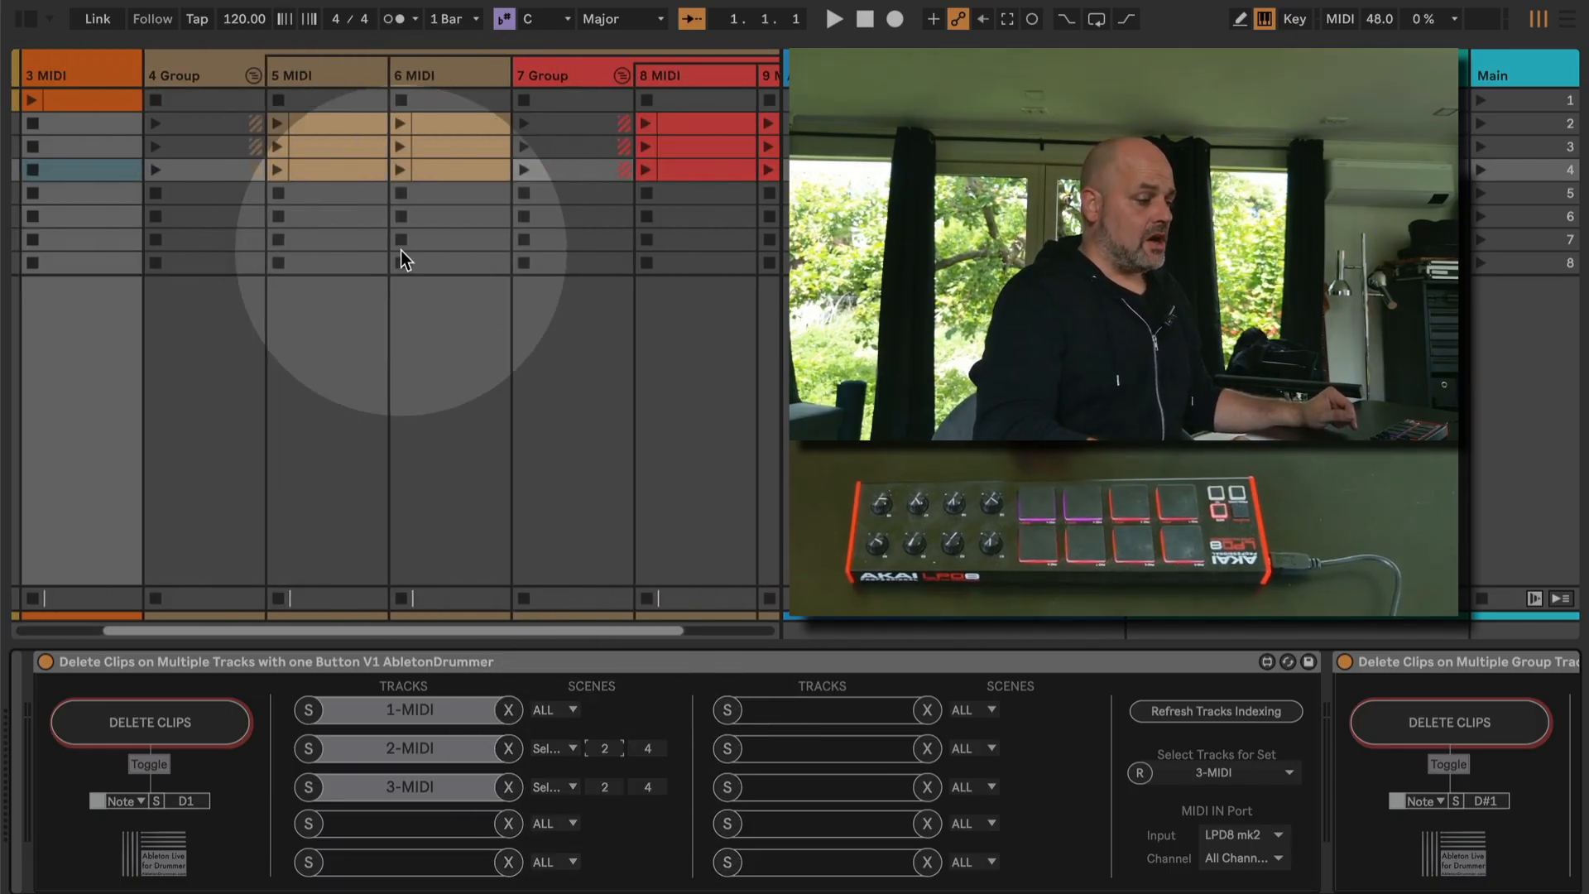
{"action": "left_click", "coordinate": [90, 66]}
{"action": "double_click", "coordinate": [394, 662]}
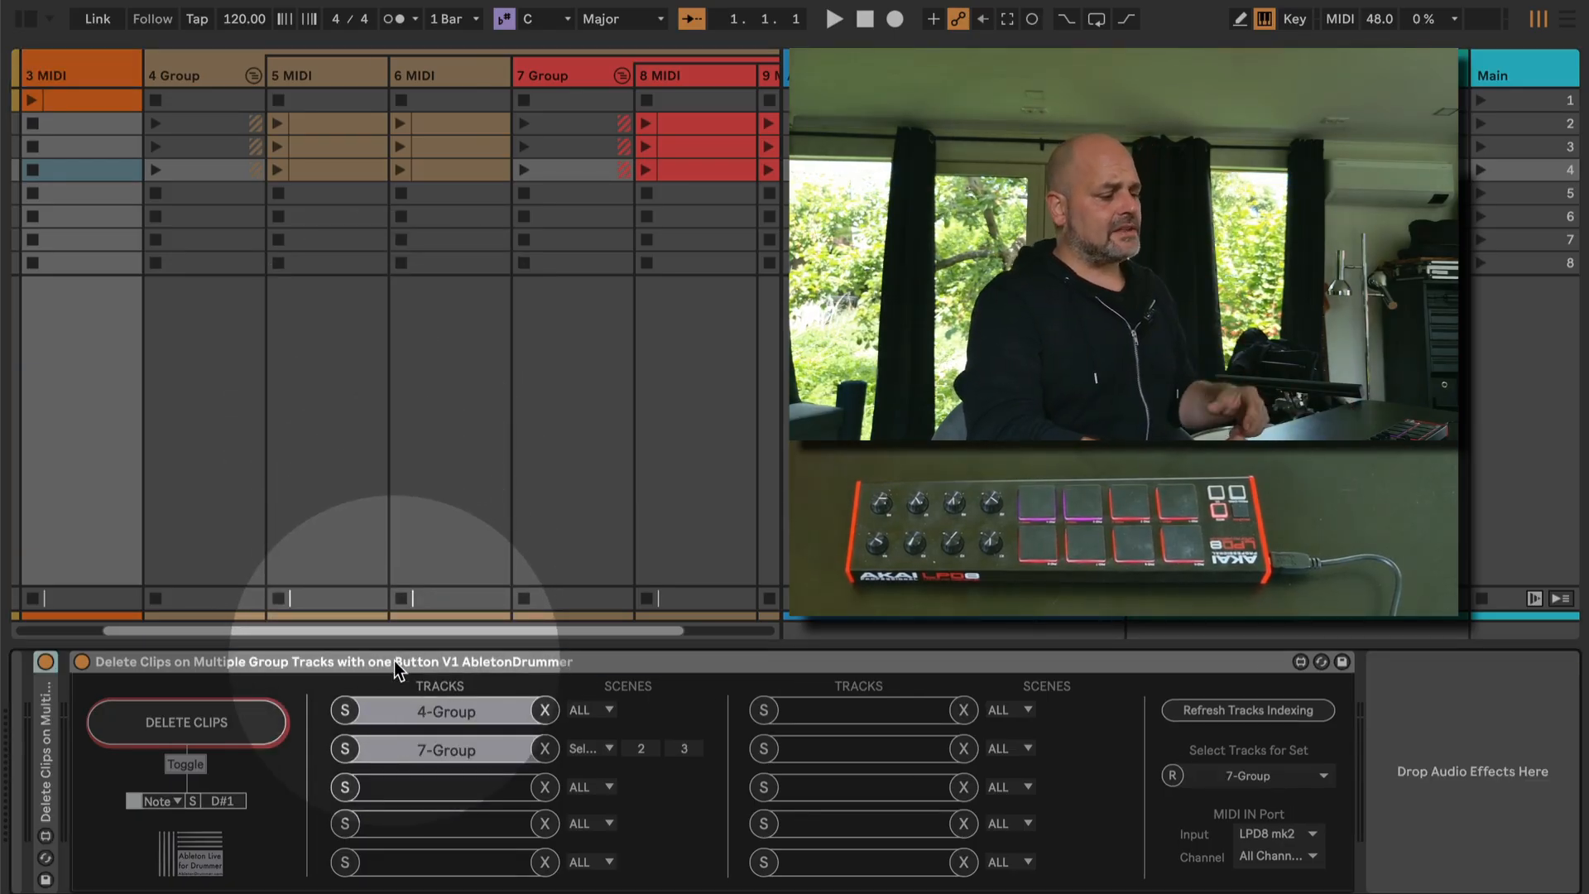
{"action": "left_click", "coordinate": [394, 661]}
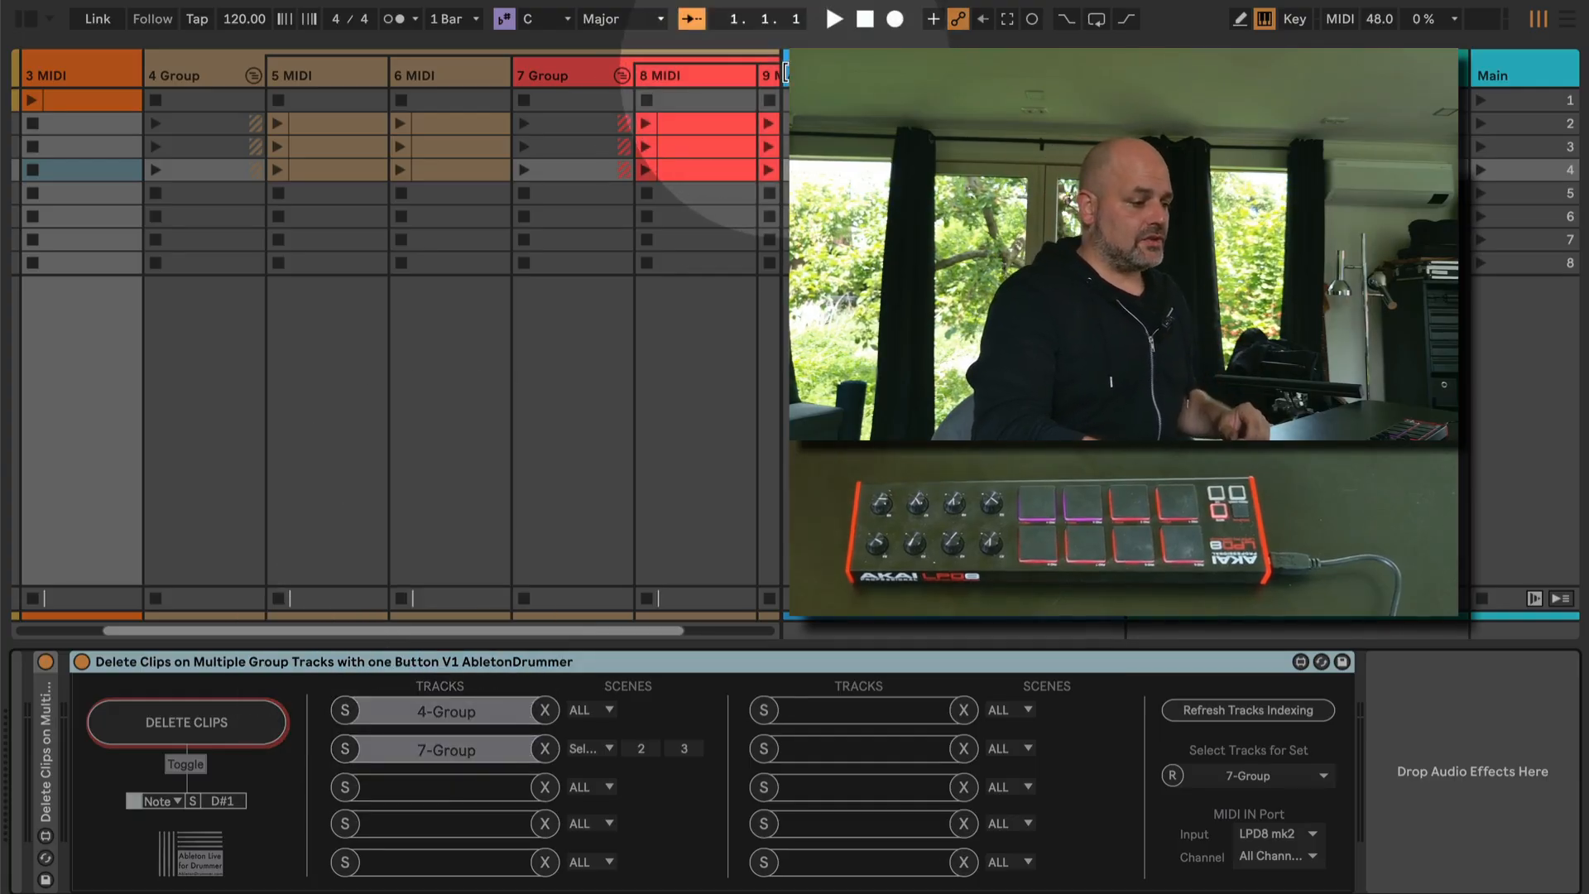
Check the device chain of 4 Group and return to the group-tracks deletion device on 3 MIDI.
{"action": "scroll", "coordinate": [212, 103], "scroll_direction": "right", "scroll_amount": 2}
{"action": "scroll", "coordinate": [213, 103], "scroll_direction": "right", "scroll_amount": 1}
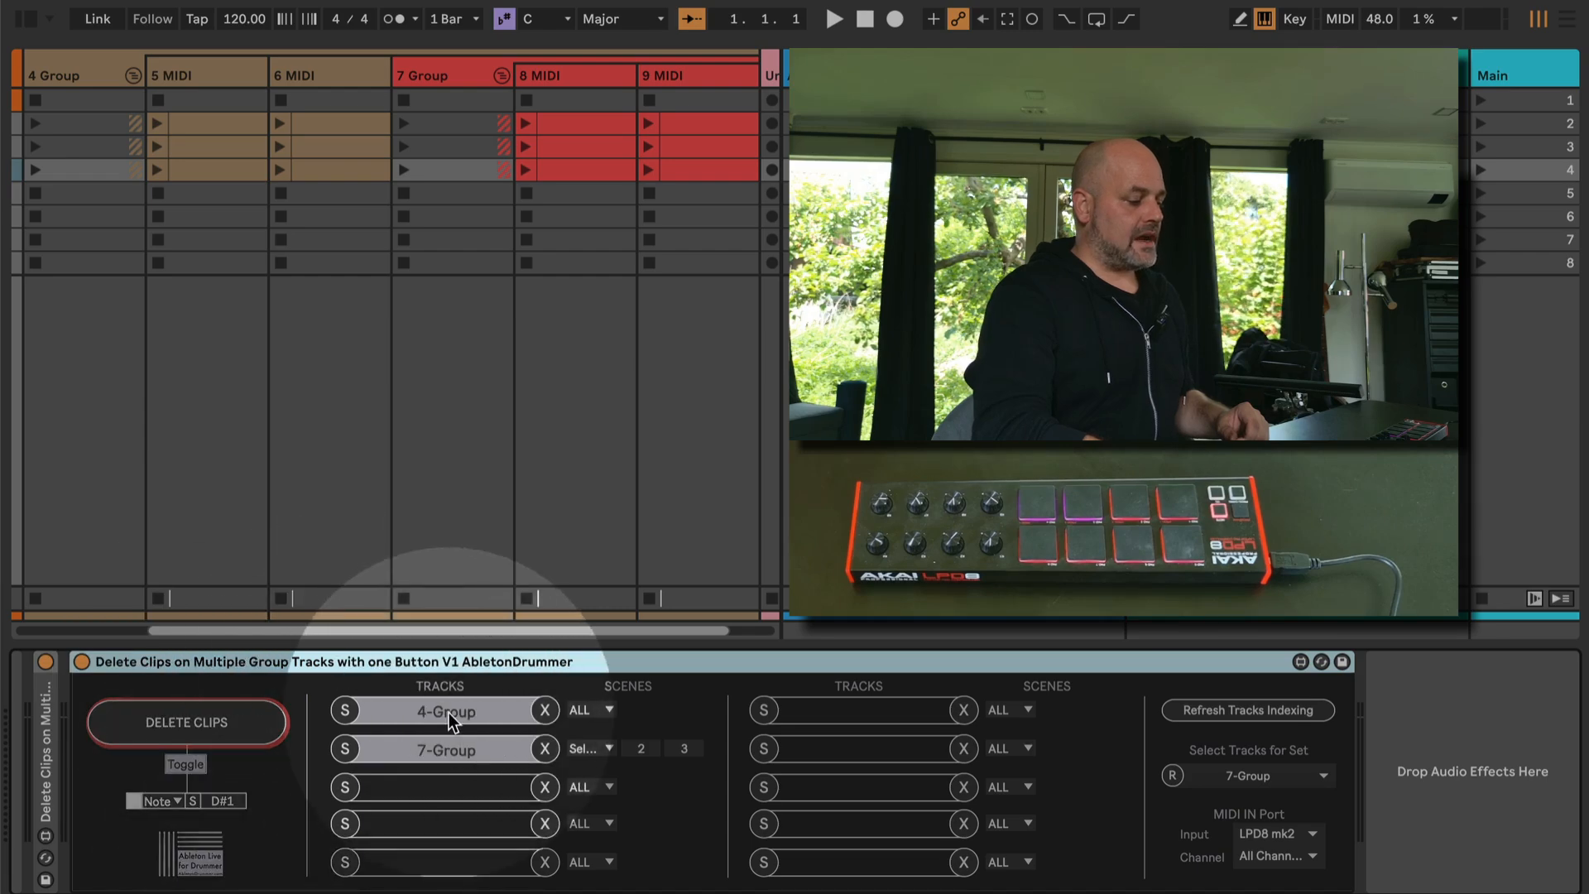
{"action": "left_click", "coordinate": [90, 76]}
{"action": "scroll", "coordinate": [71, 72], "scroll_direction": "left", "scroll_amount": 2}
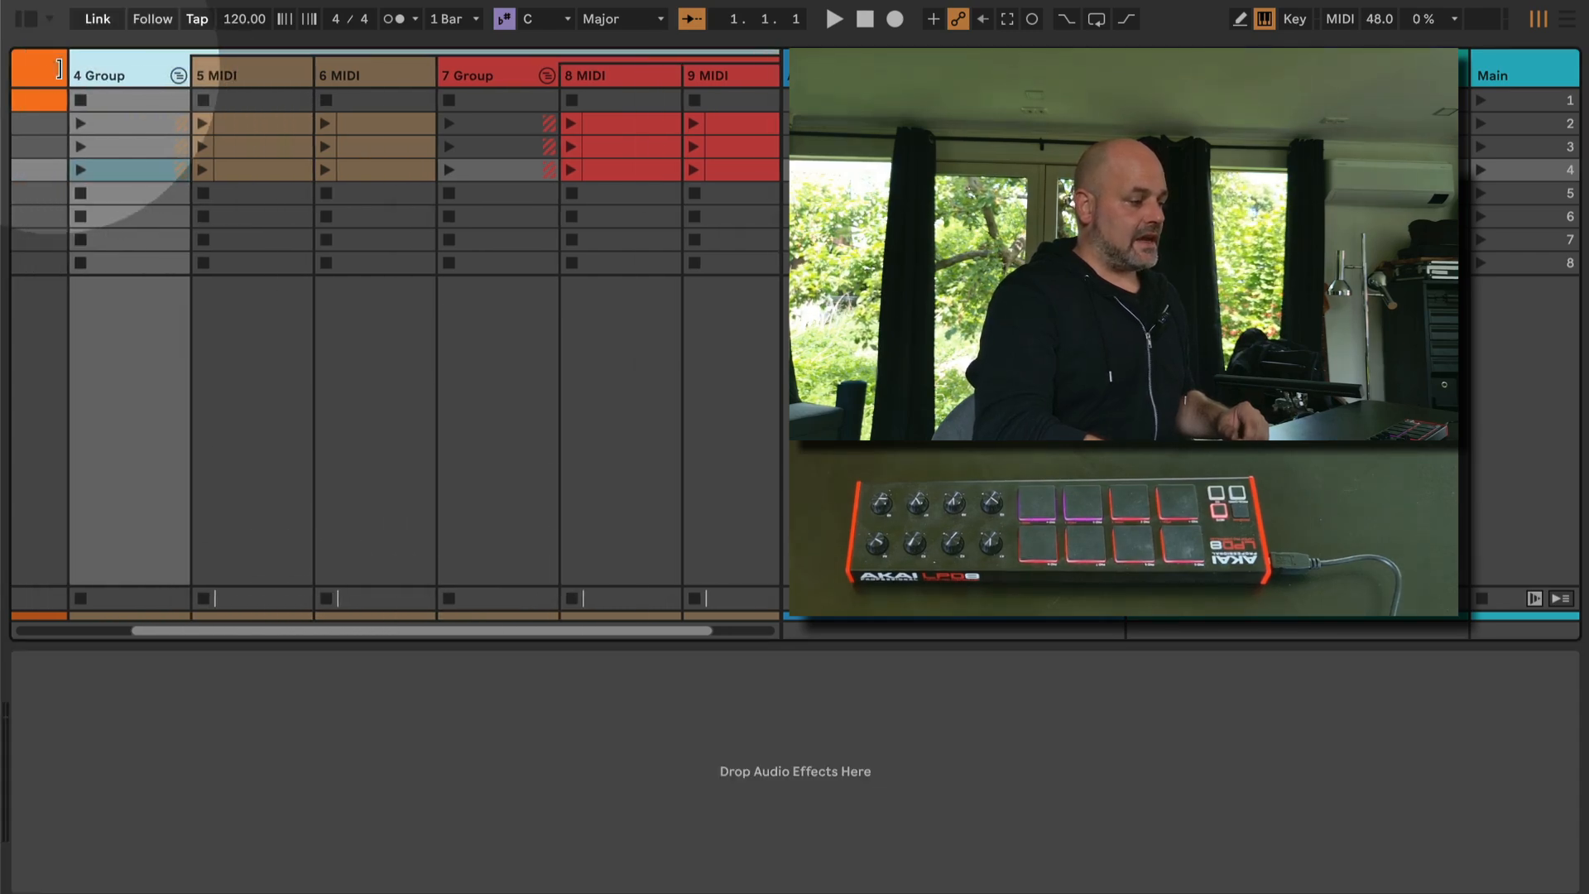
{"action": "left_click", "coordinate": [49, 71]}
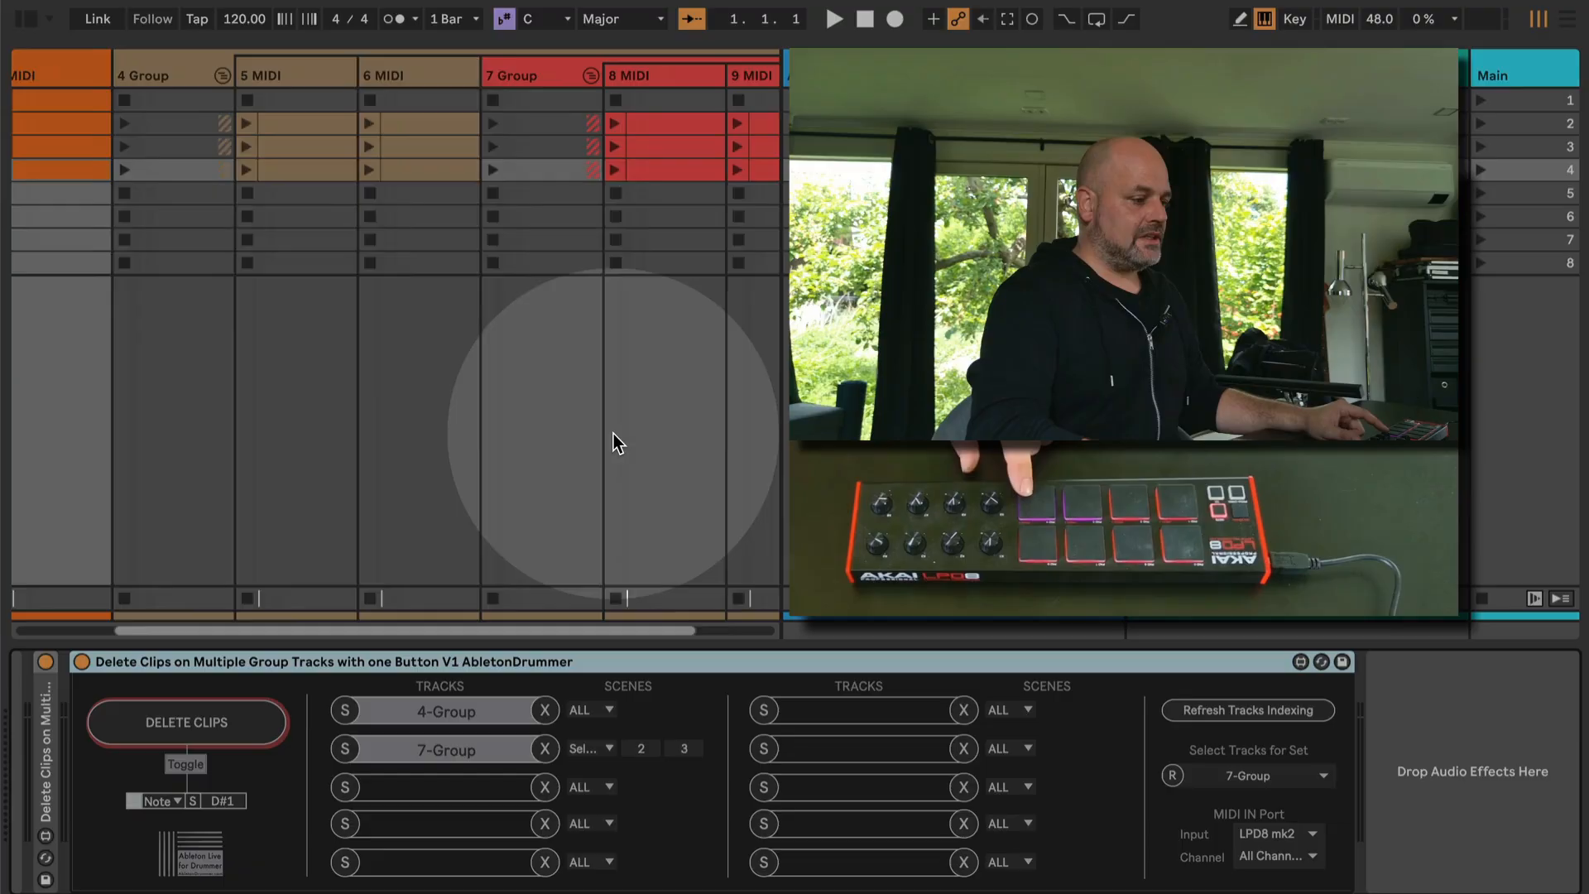
Show the Undo + Redo Via MIDI Controller device on the Undo track and look over the clips on the other tracks.
{"action": "scroll", "coordinate": [613, 423], "scroll_direction": "right", "scroll_amount": 3}
{"action": "left_click", "coordinate": [664, 60]}
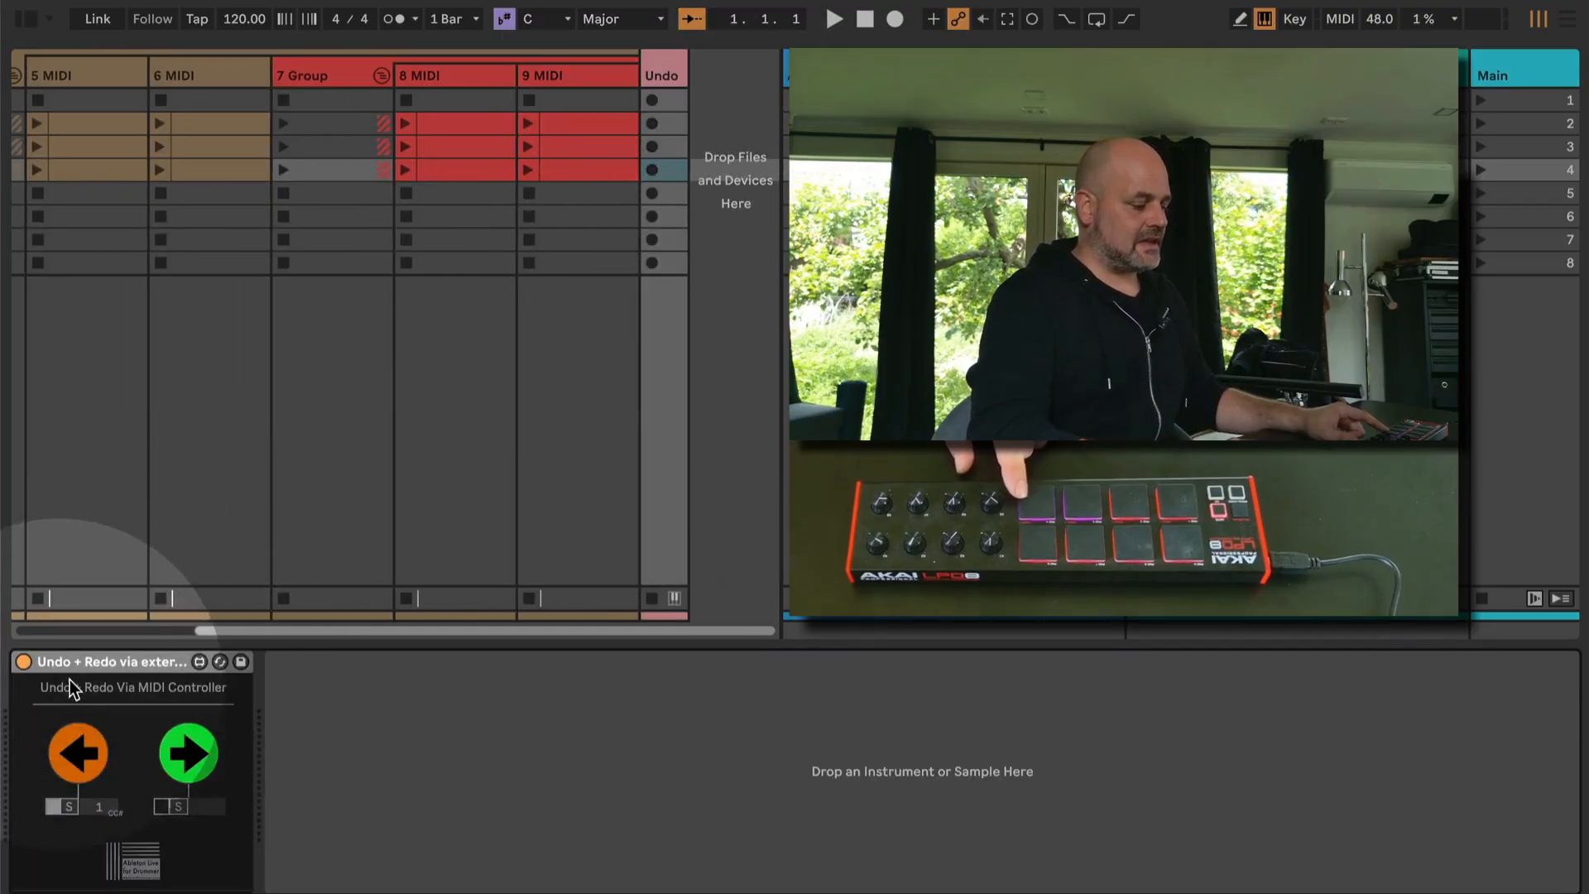
{"action": "scroll", "coordinate": [367, 213], "scroll_direction": "left", "scroll_amount": 5}
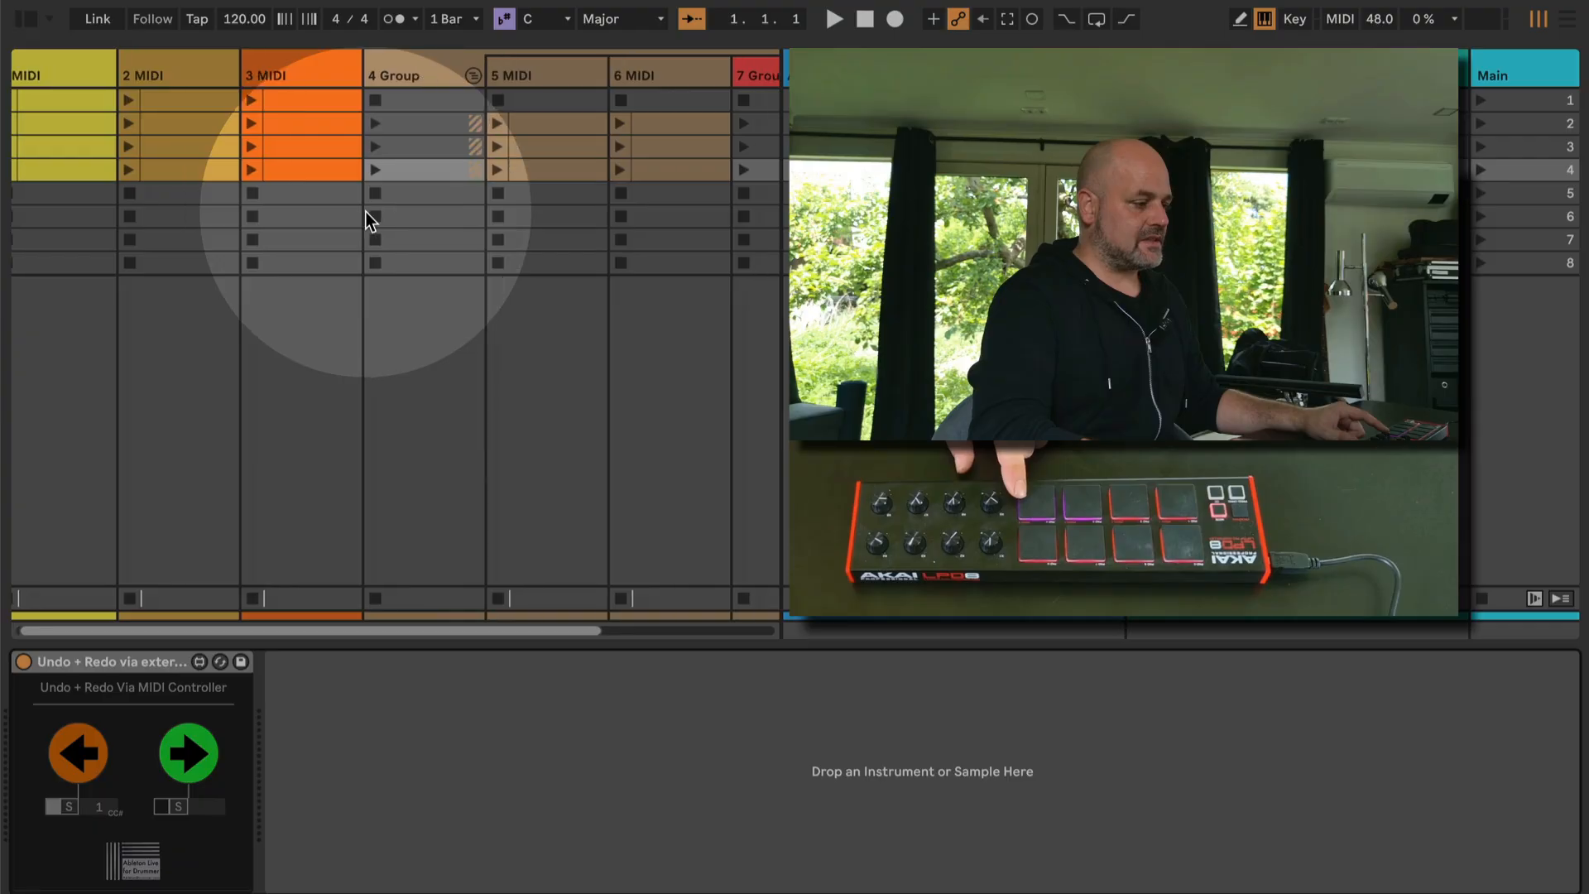
{"action": "scroll", "coordinate": [366, 213], "scroll_direction": "right", "scroll_amount": 3}
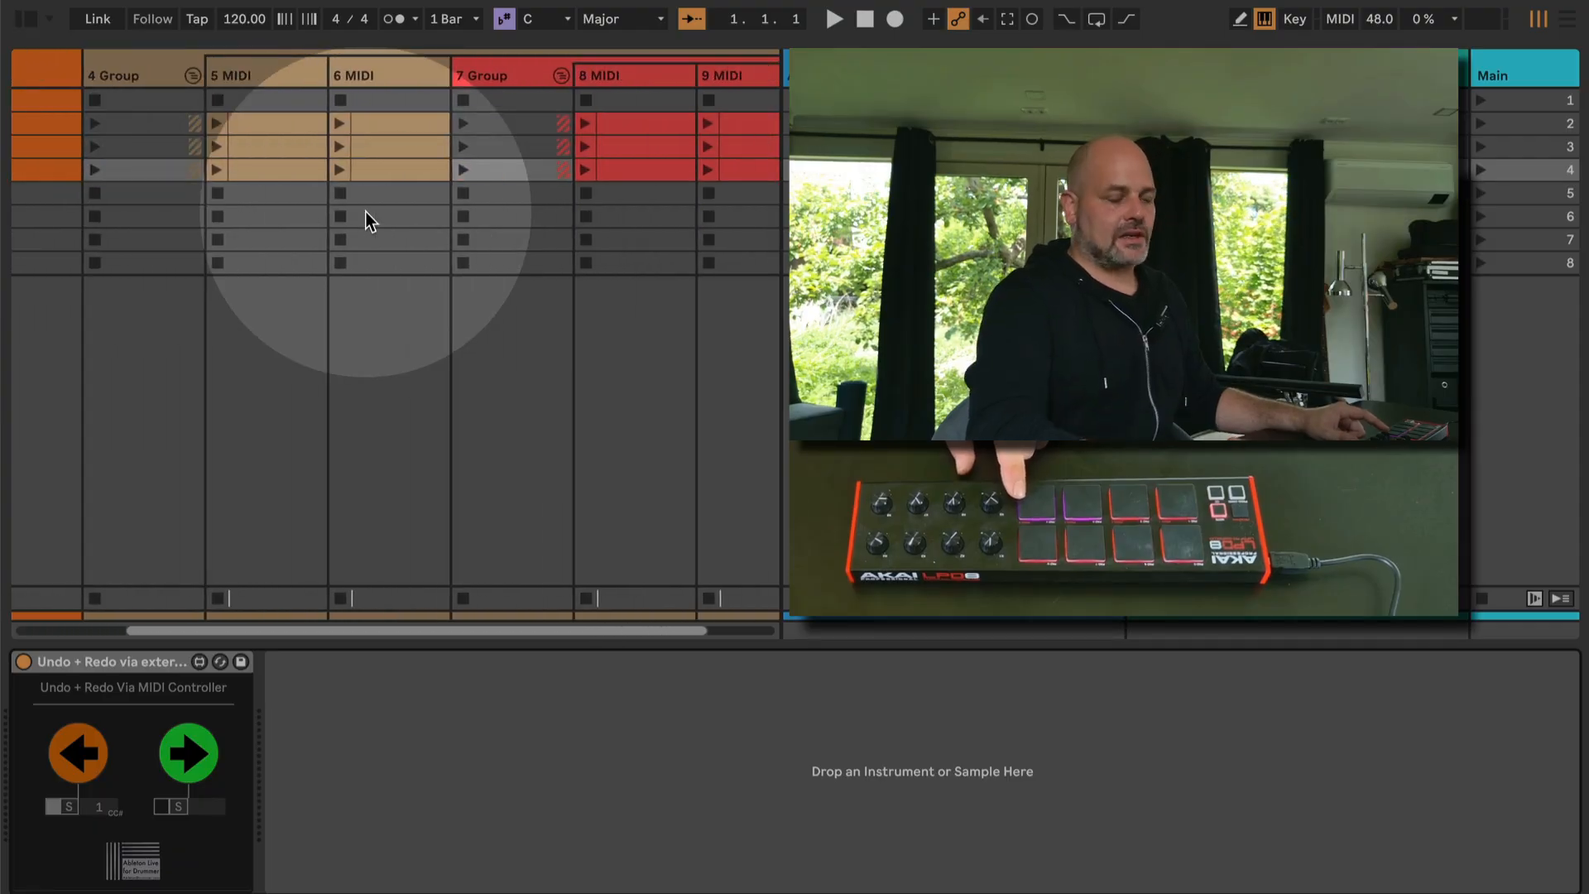
Check the device chains of 4 Group and 5 MIDI.
{"action": "left_click", "coordinate": [122, 71]}
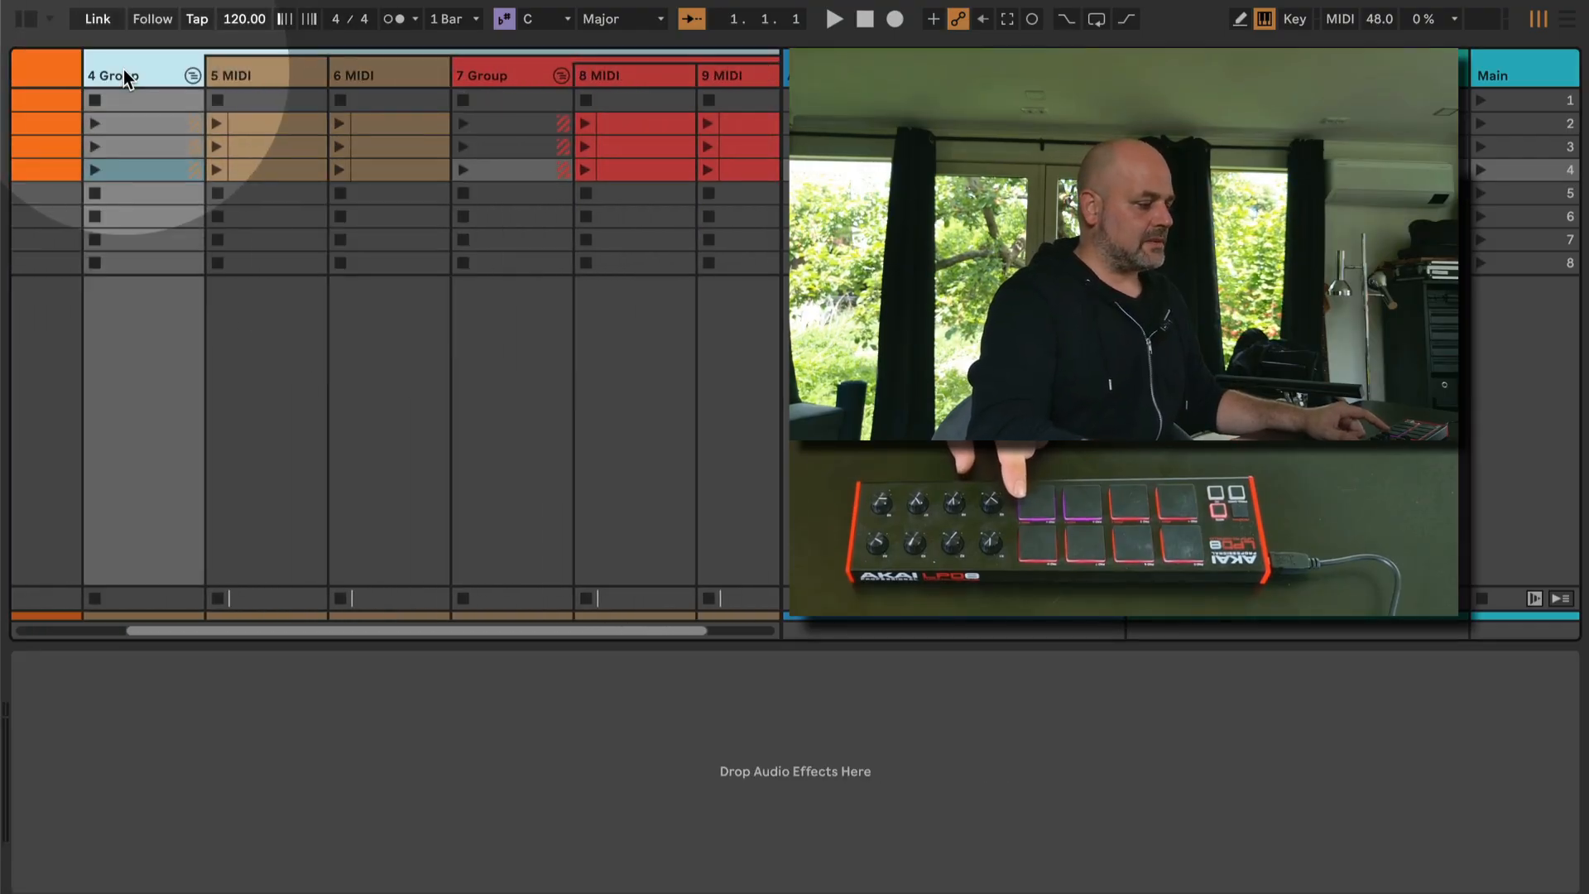
{"action": "left_click", "coordinate": [248, 71]}
{"action": "scroll", "coordinate": [158, 75], "scroll_direction": "left", "scroll_amount": 5}
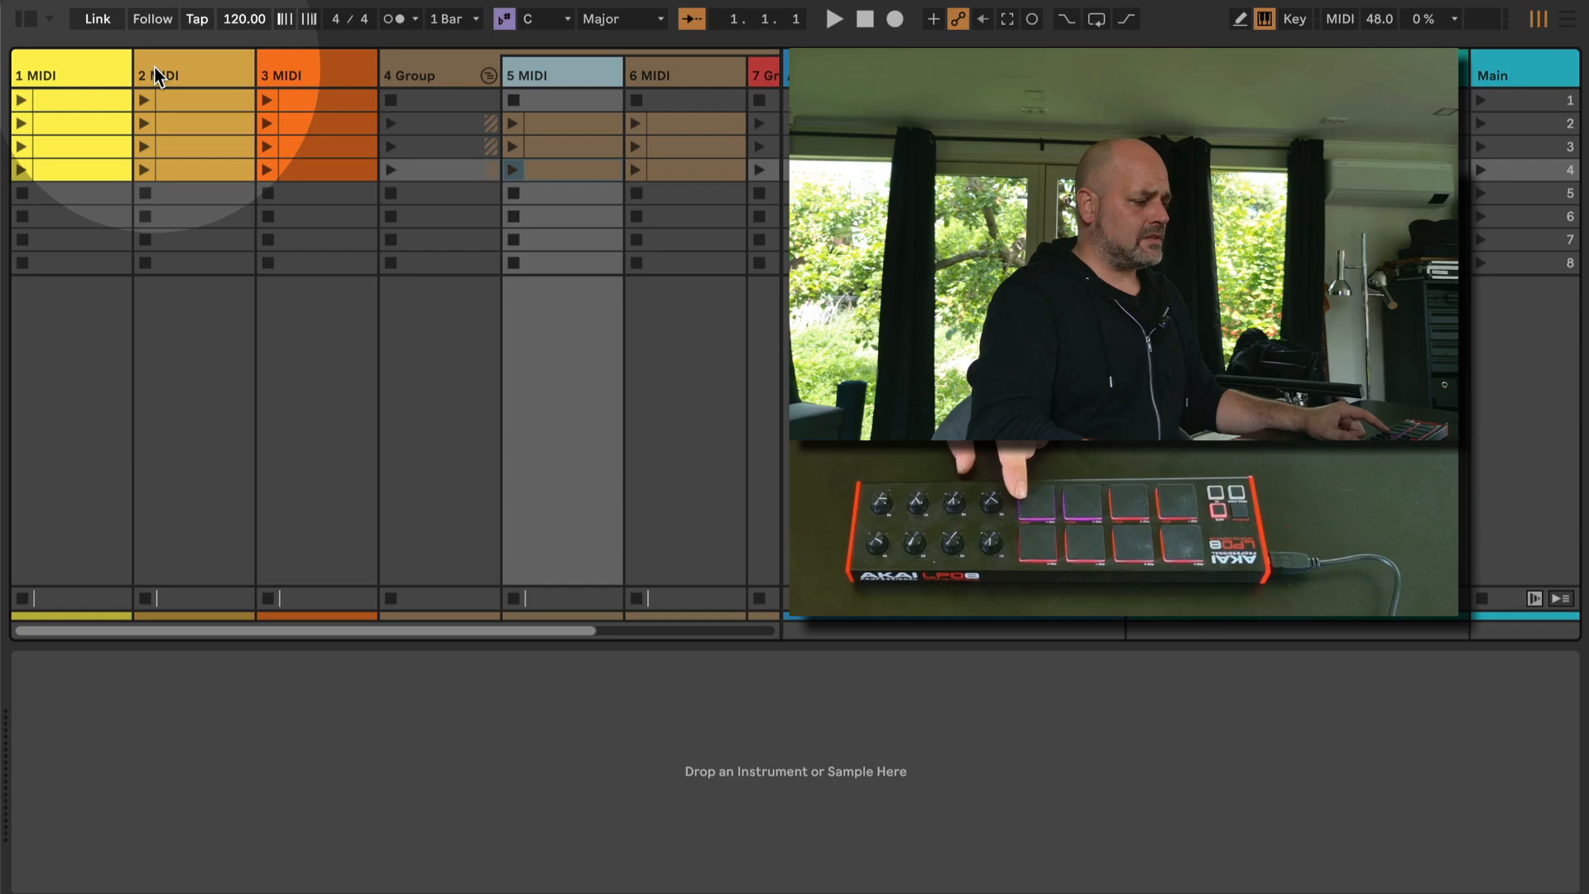
{"action": "scroll", "coordinate": [156, 76], "scroll_direction": "right", "scroll_amount": 5}
{"action": "scroll", "coordinate": [125, 74], "scroll_direction": "left", "scroll_amount": 5}
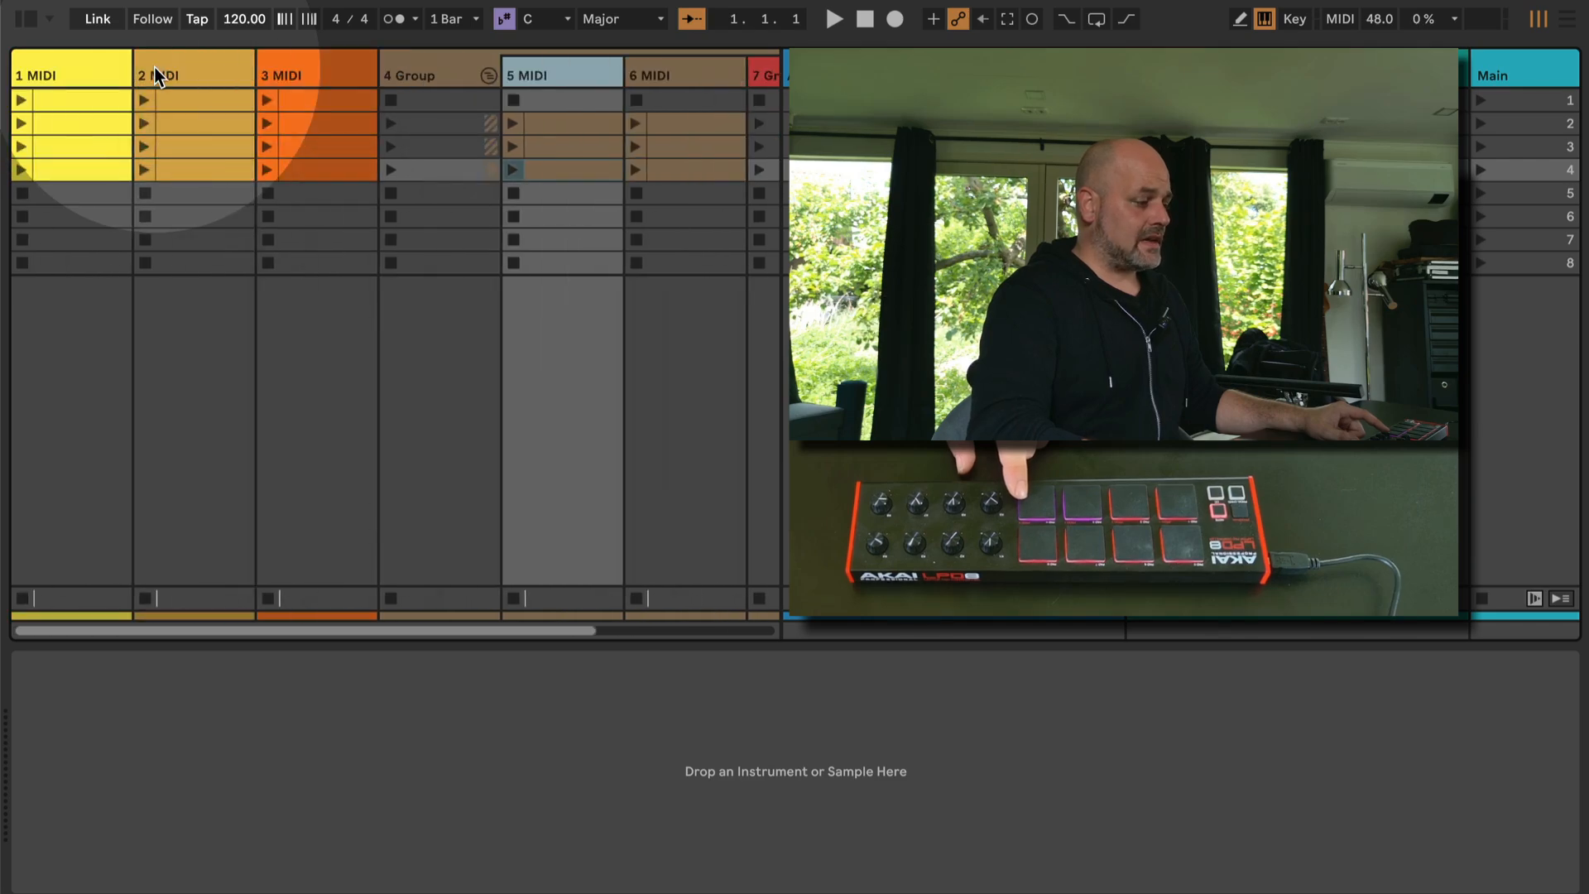
Delete all clips on track 1 MIDI with its clip-deletion device.
{"action": "left_click", "coordinate": [72, 71]}
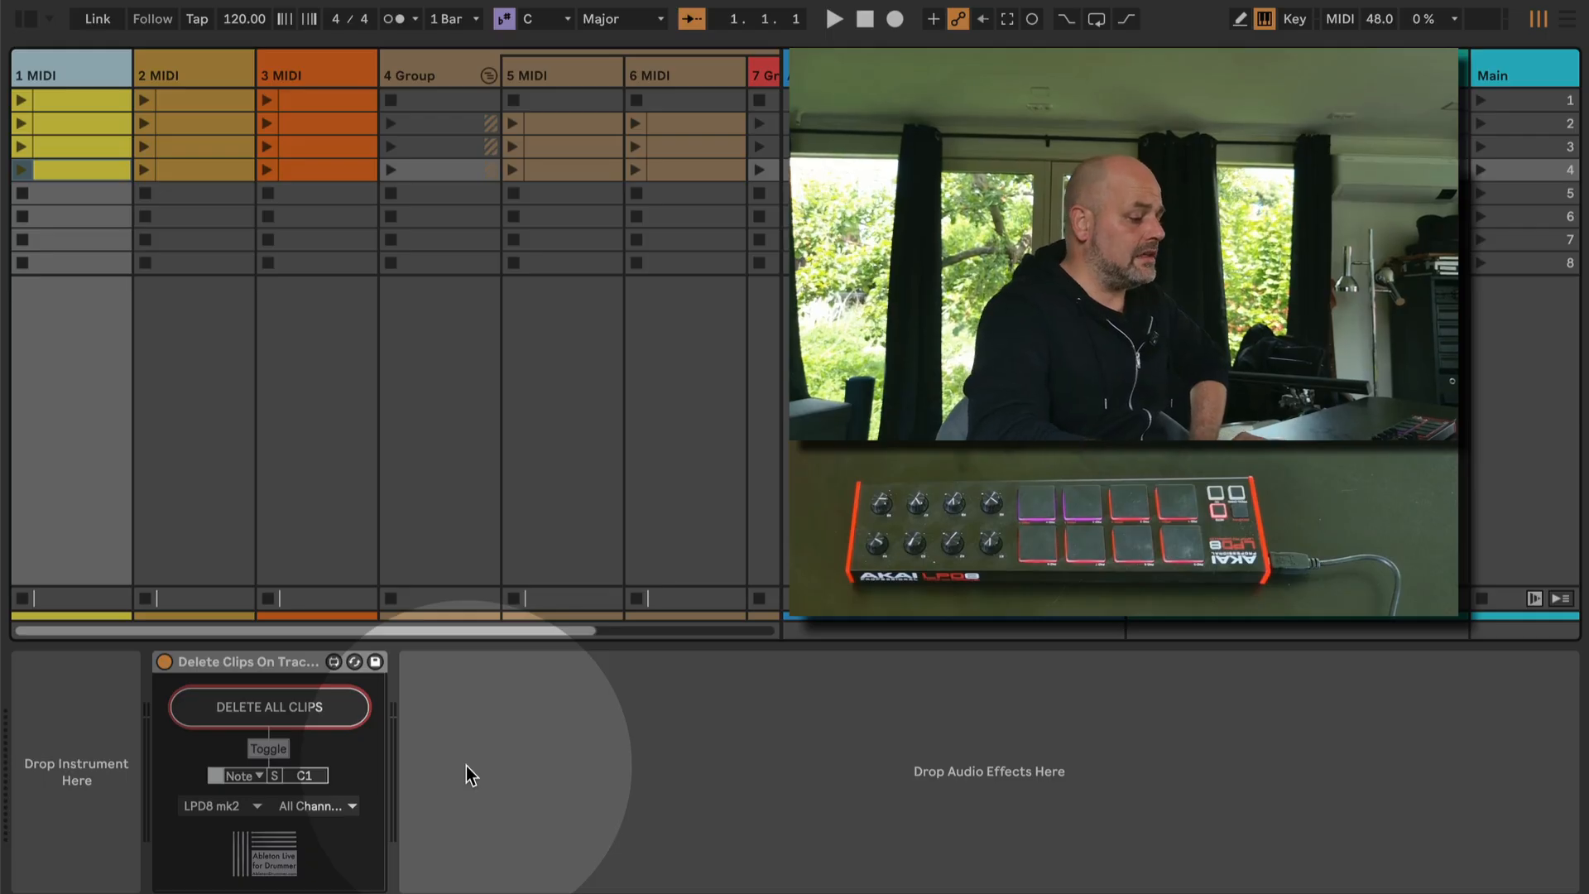
{"action": "left_click", "coordinate": [273, 664]}
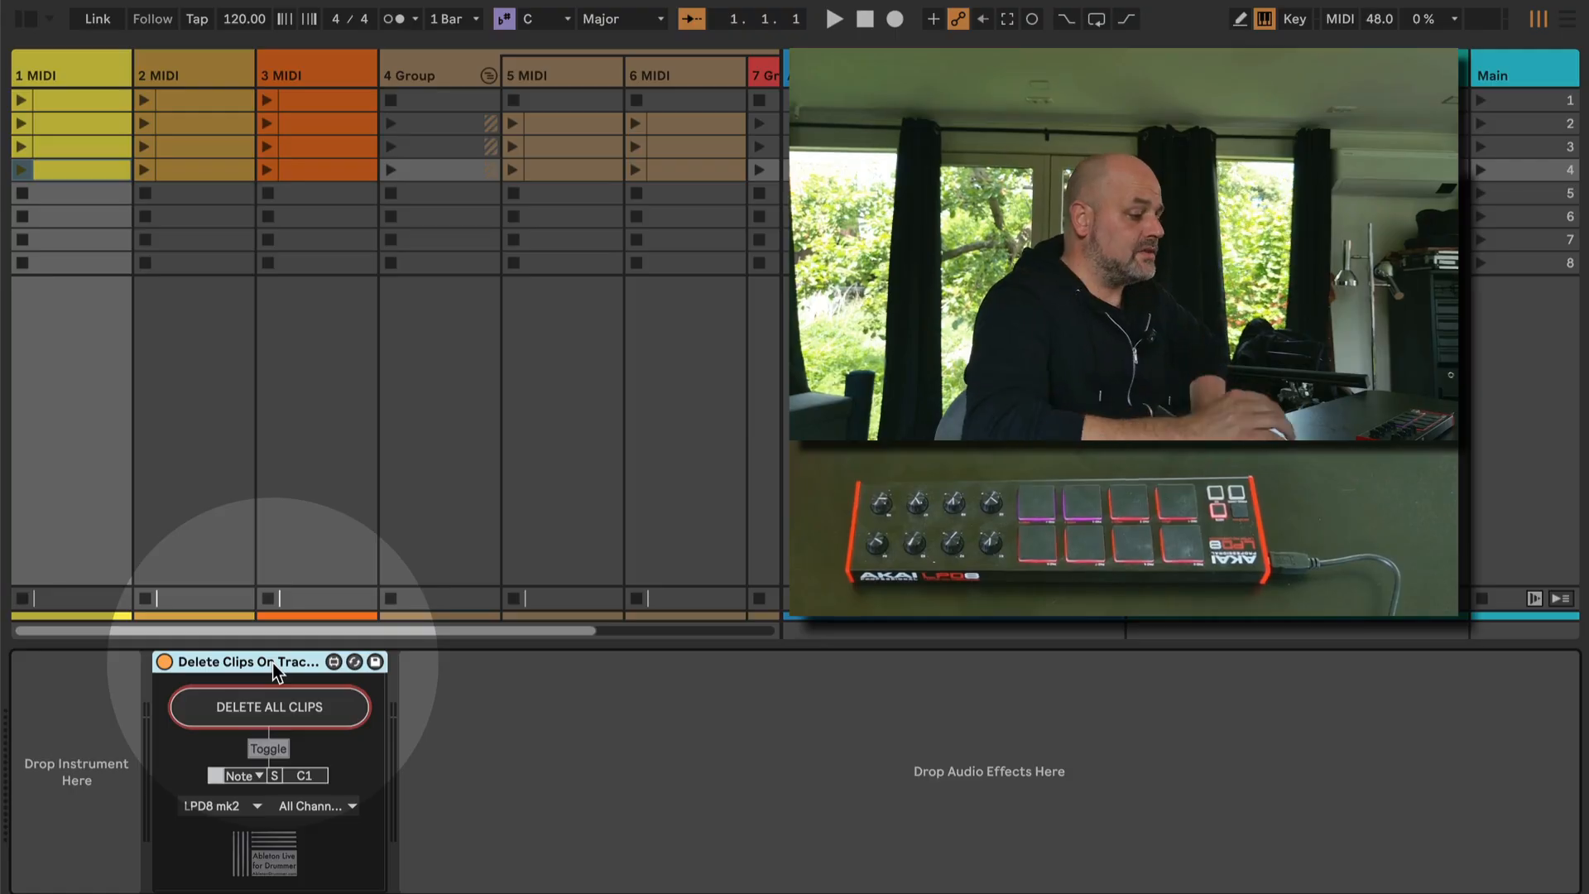
{"action": "left_click", "coordinate": [294, 706]}
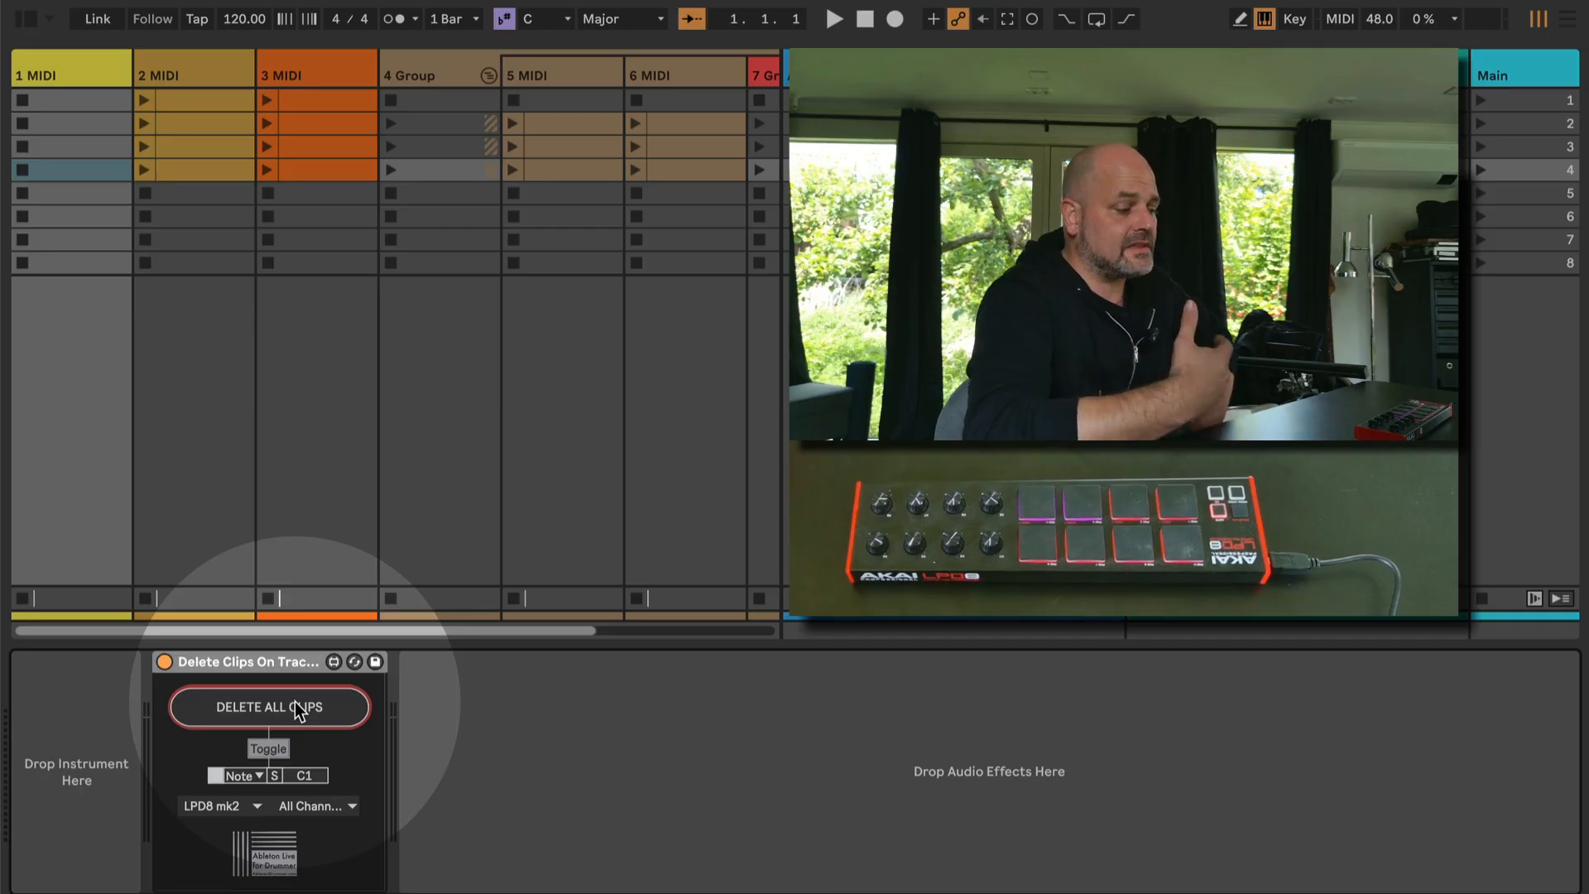
Examine the deletion device on 1 MIDI in MIDI mapping mode and view its available MIDI input ports.
{"action": "key", "text": "ctrl+m"}
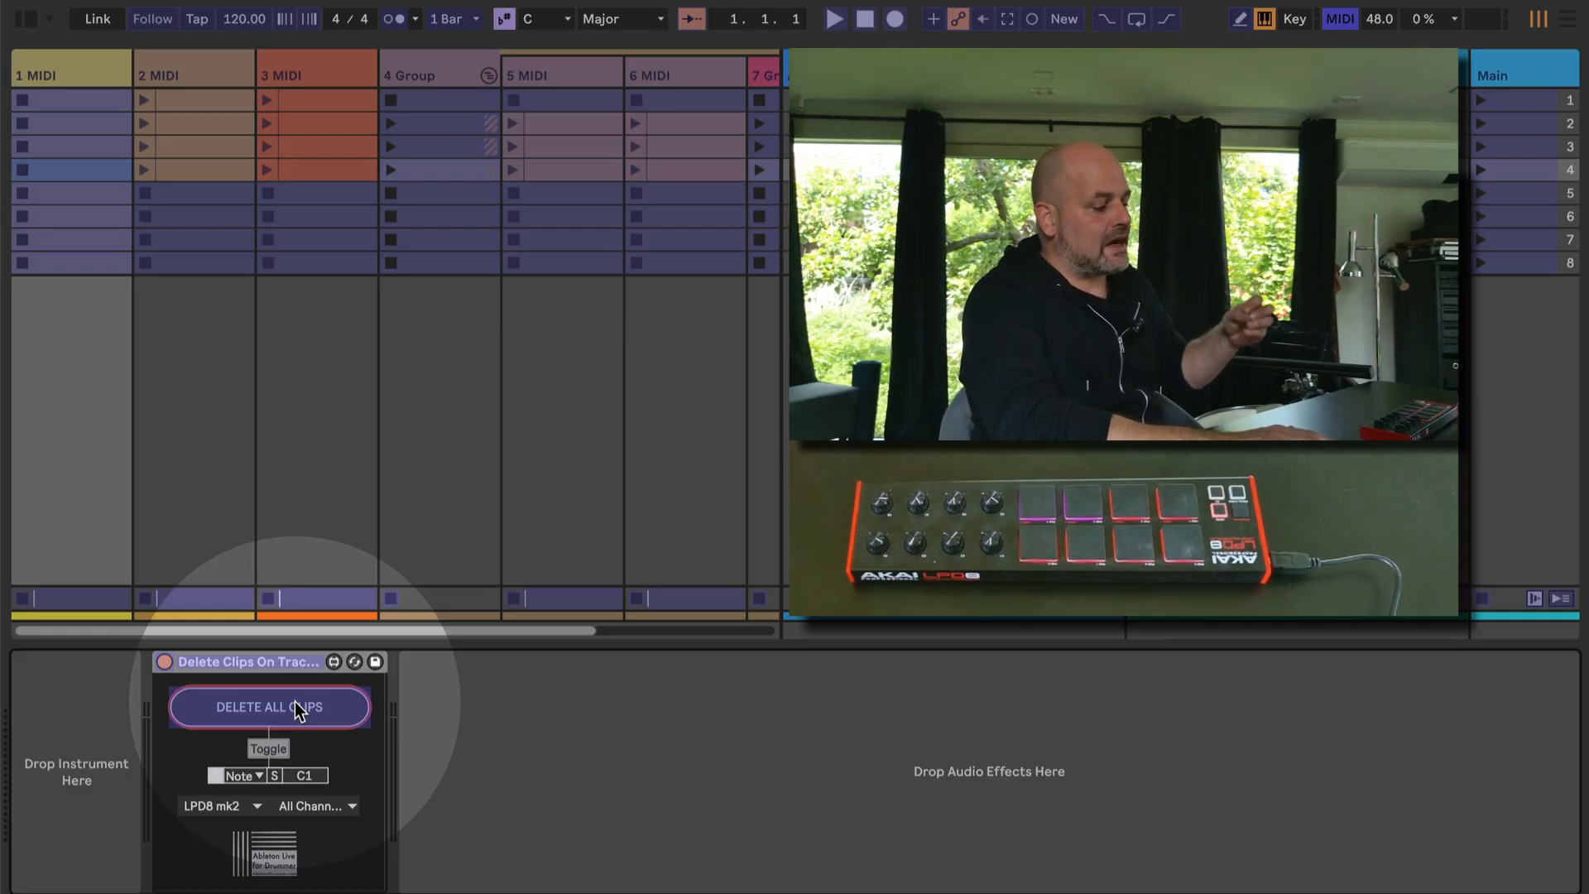
{"action": "key", "text": "ctrl+m"}
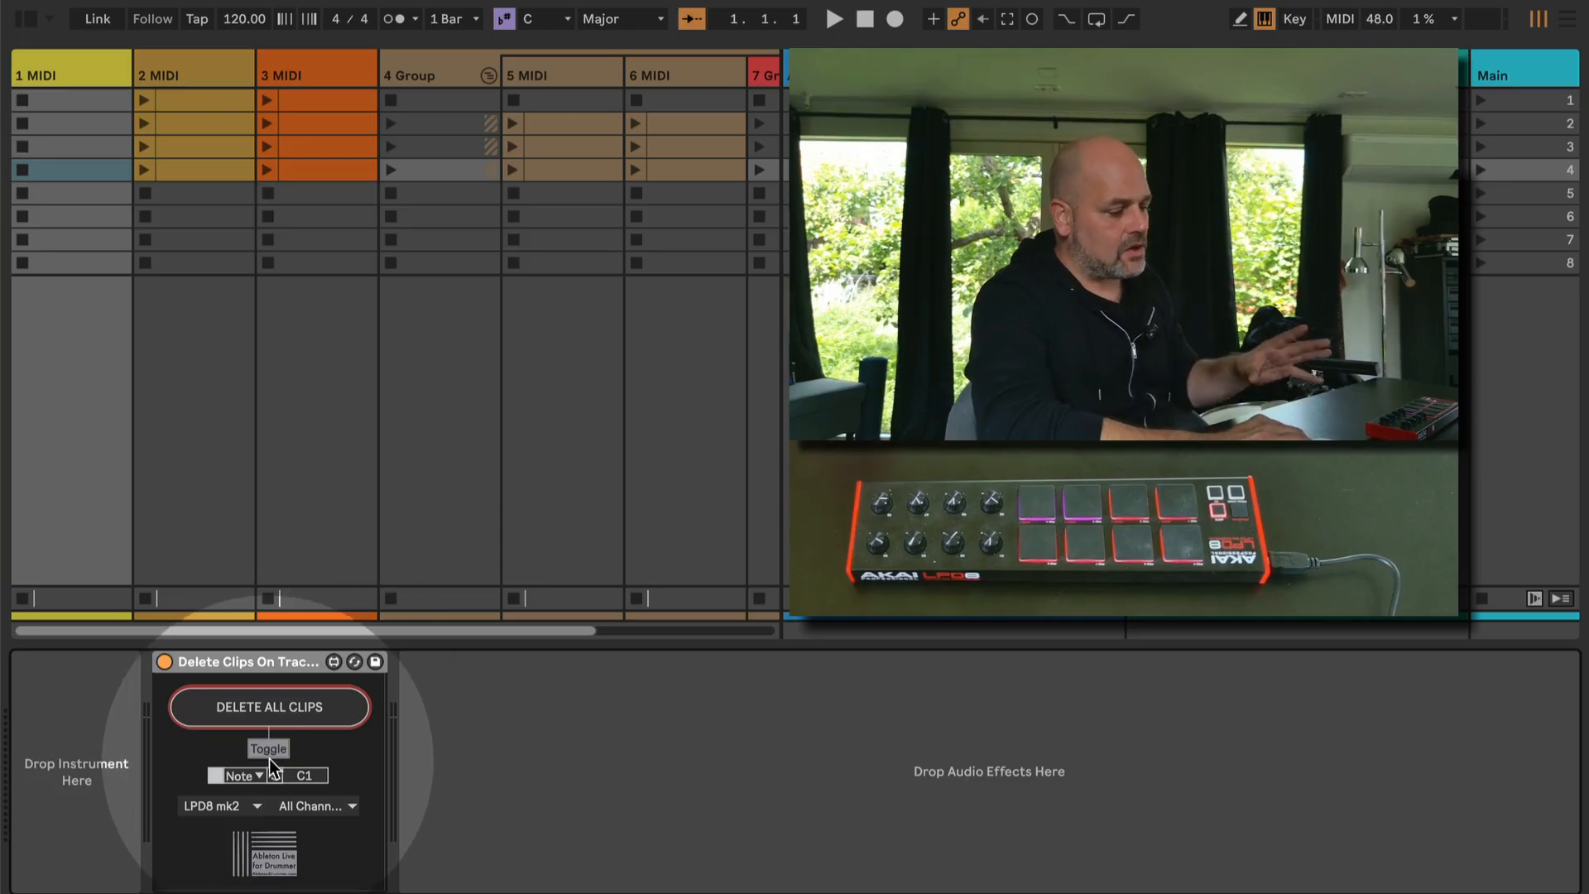
{"action": "left_click", "coordinate": [238, 806]}
{"action": "left_click", "coordinate": [238, 807]}
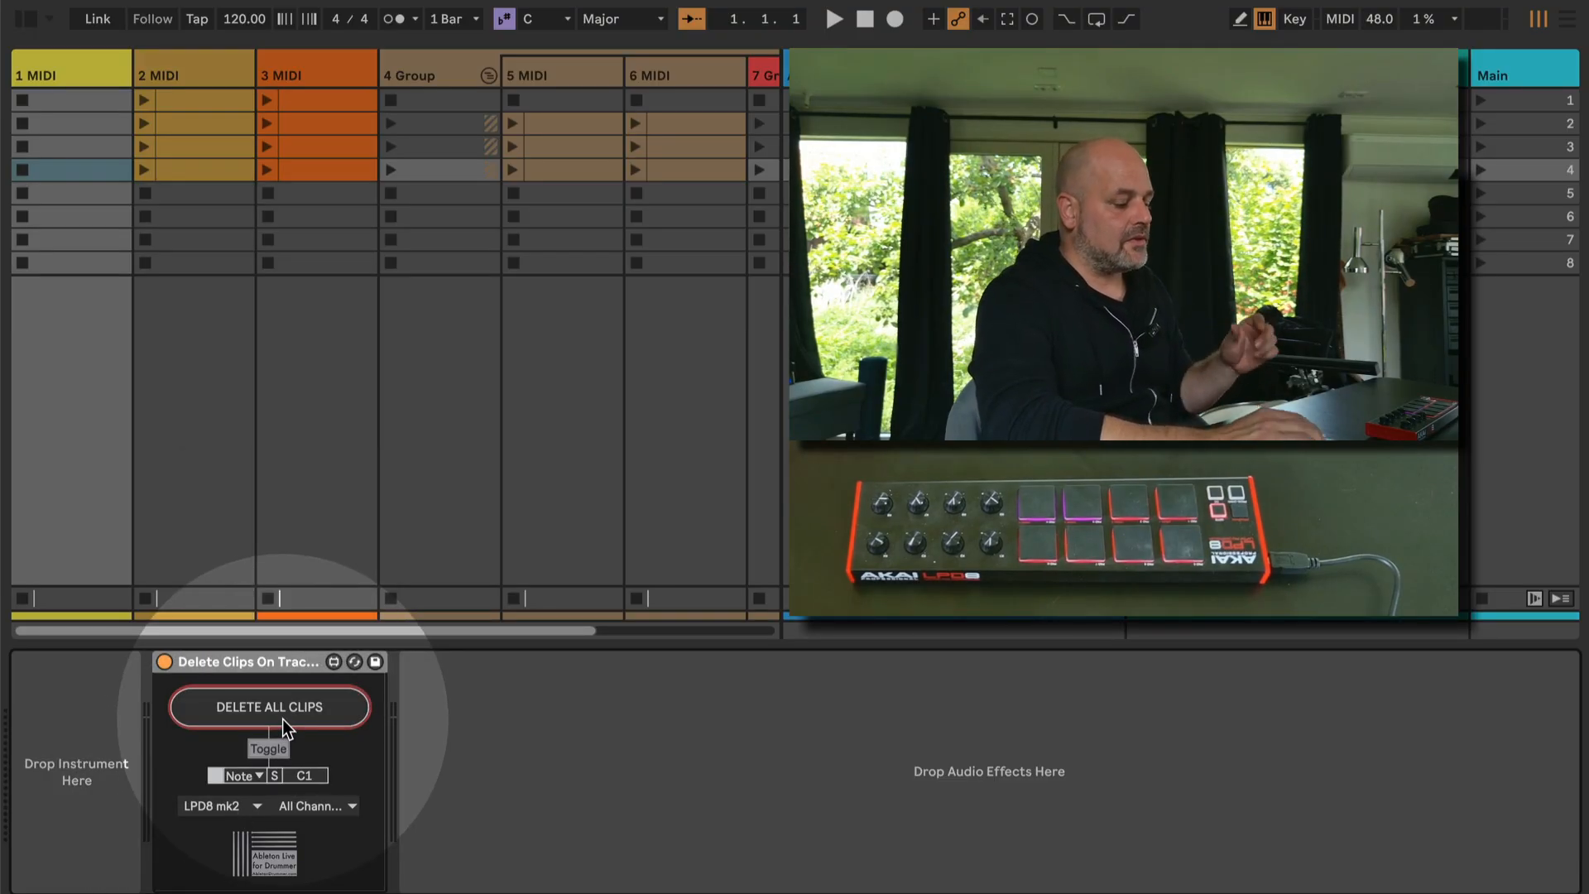
{"action": "left_click", "coordinate": [281, 719]}
{"action": "left_click", "coordinate": [228, 807]}
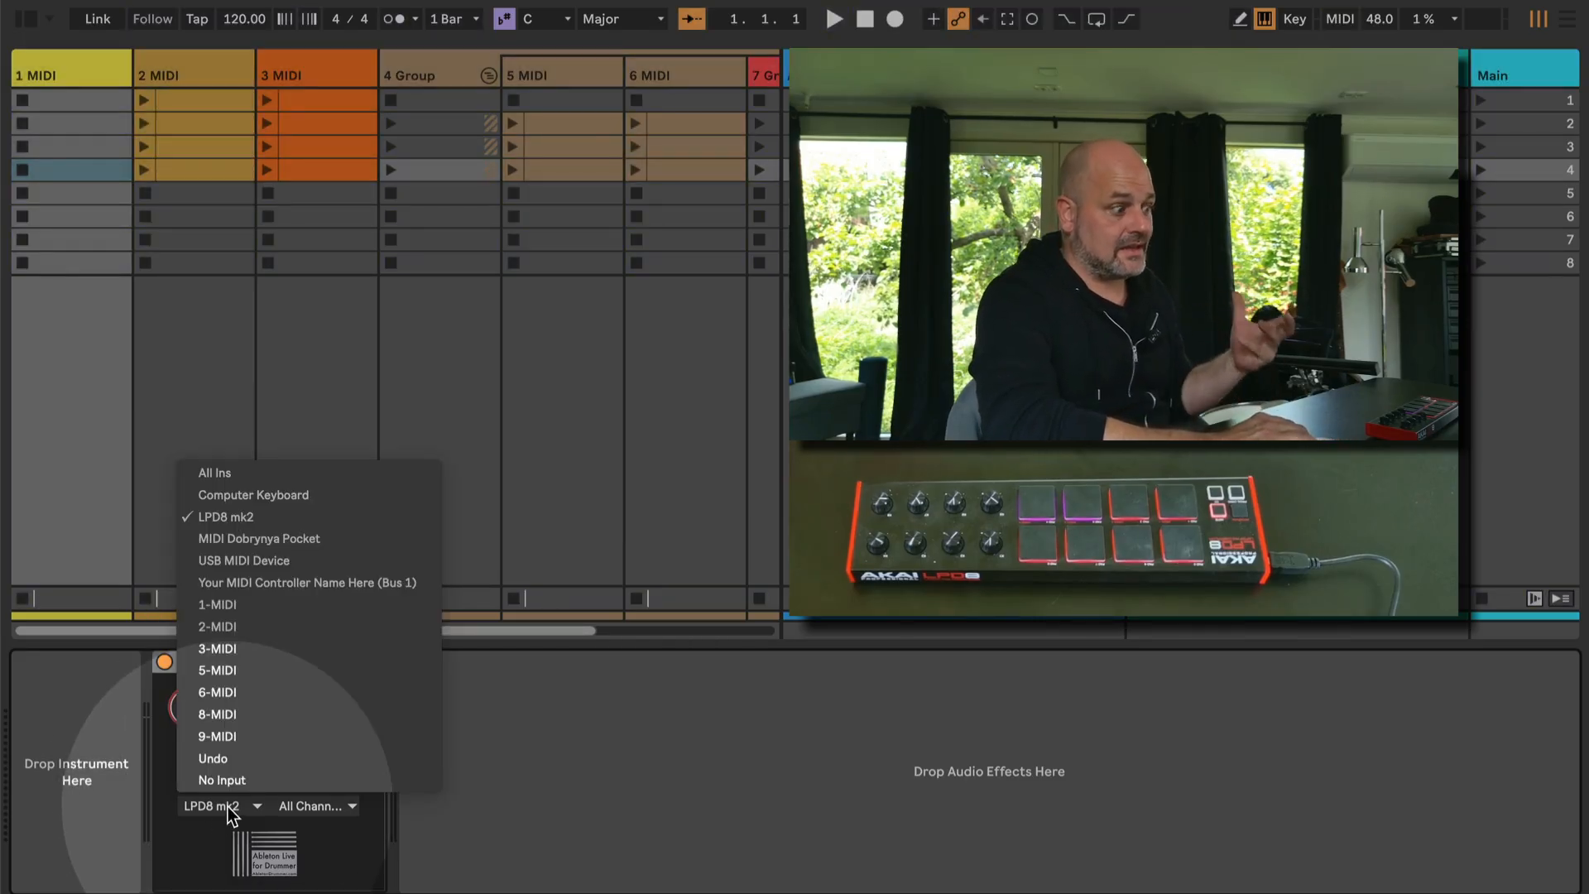
{"action": "left_click", "coordinate": [227, 806]}
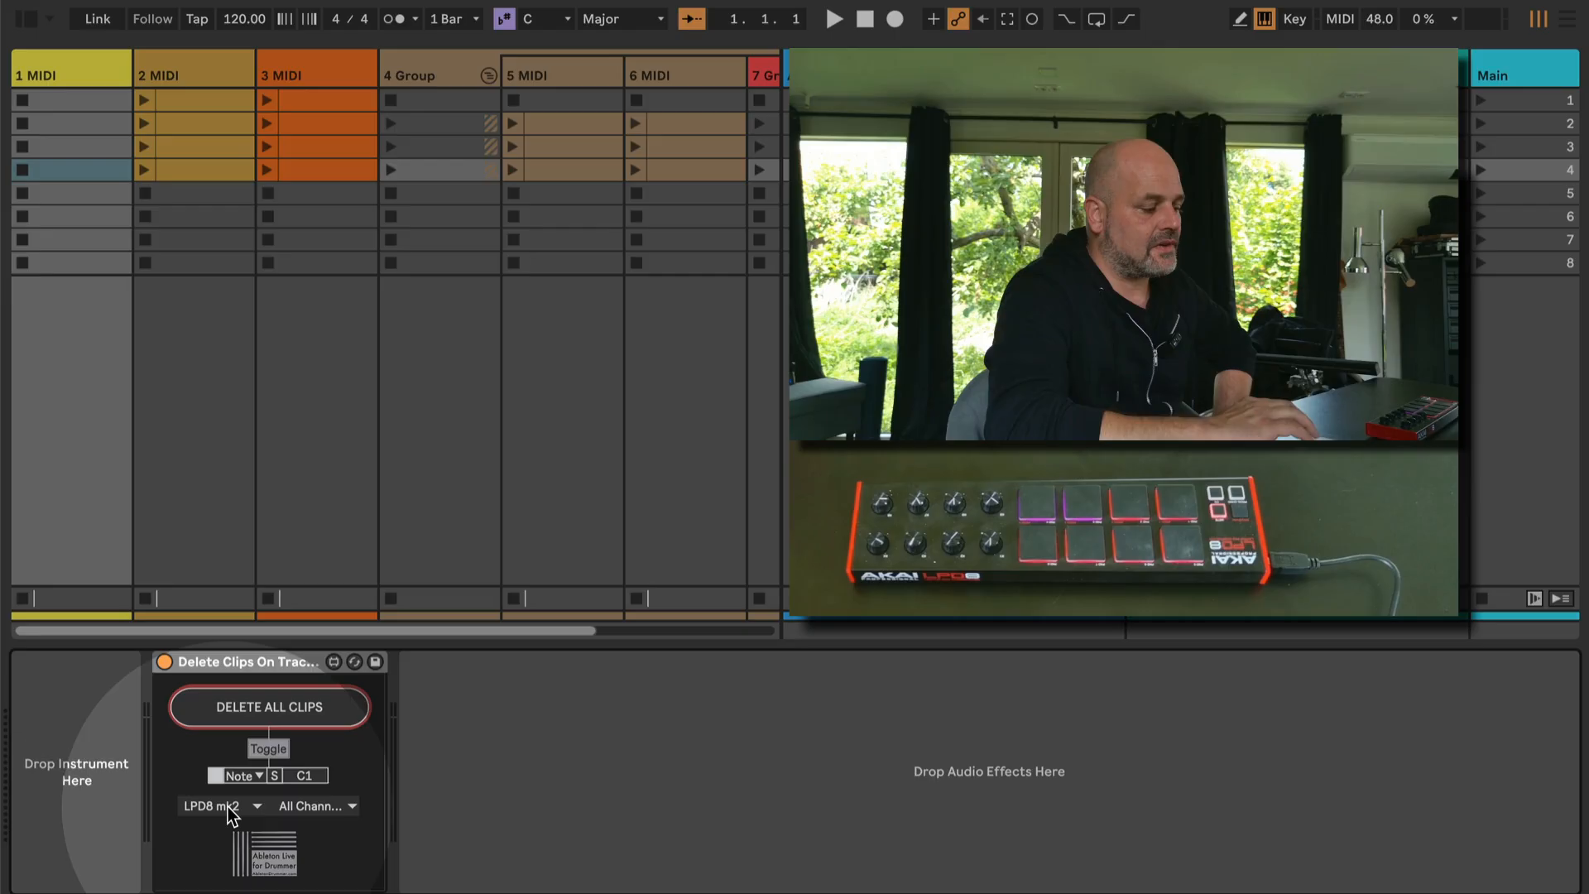
{"action": "left_click", "coordinate": [236, 805]}
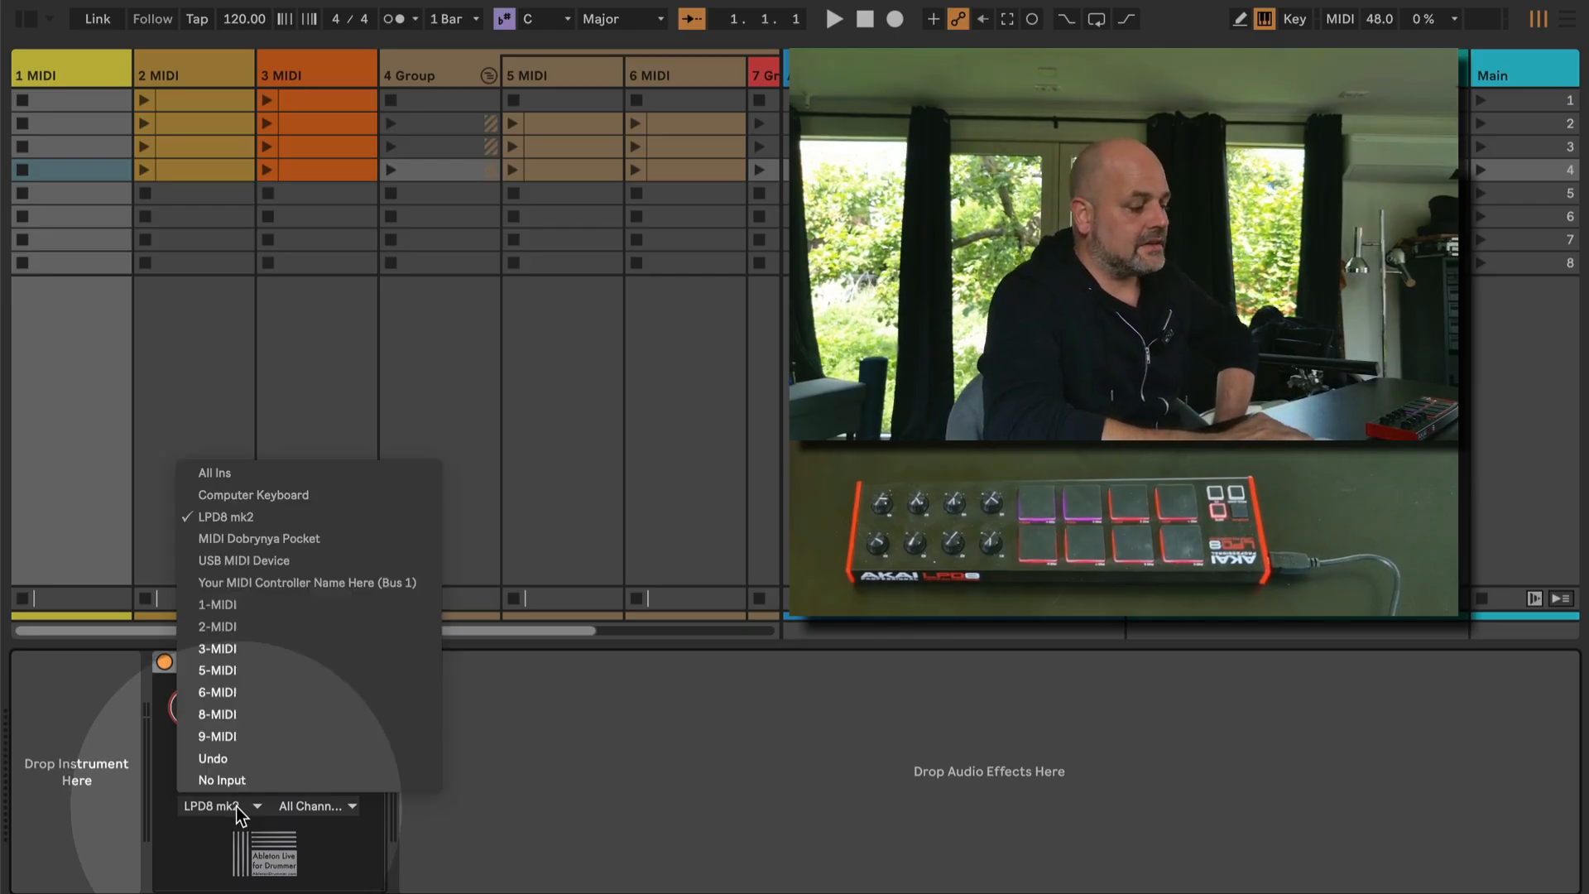
{"action": "left_click", "coordinate": [236, 806]}
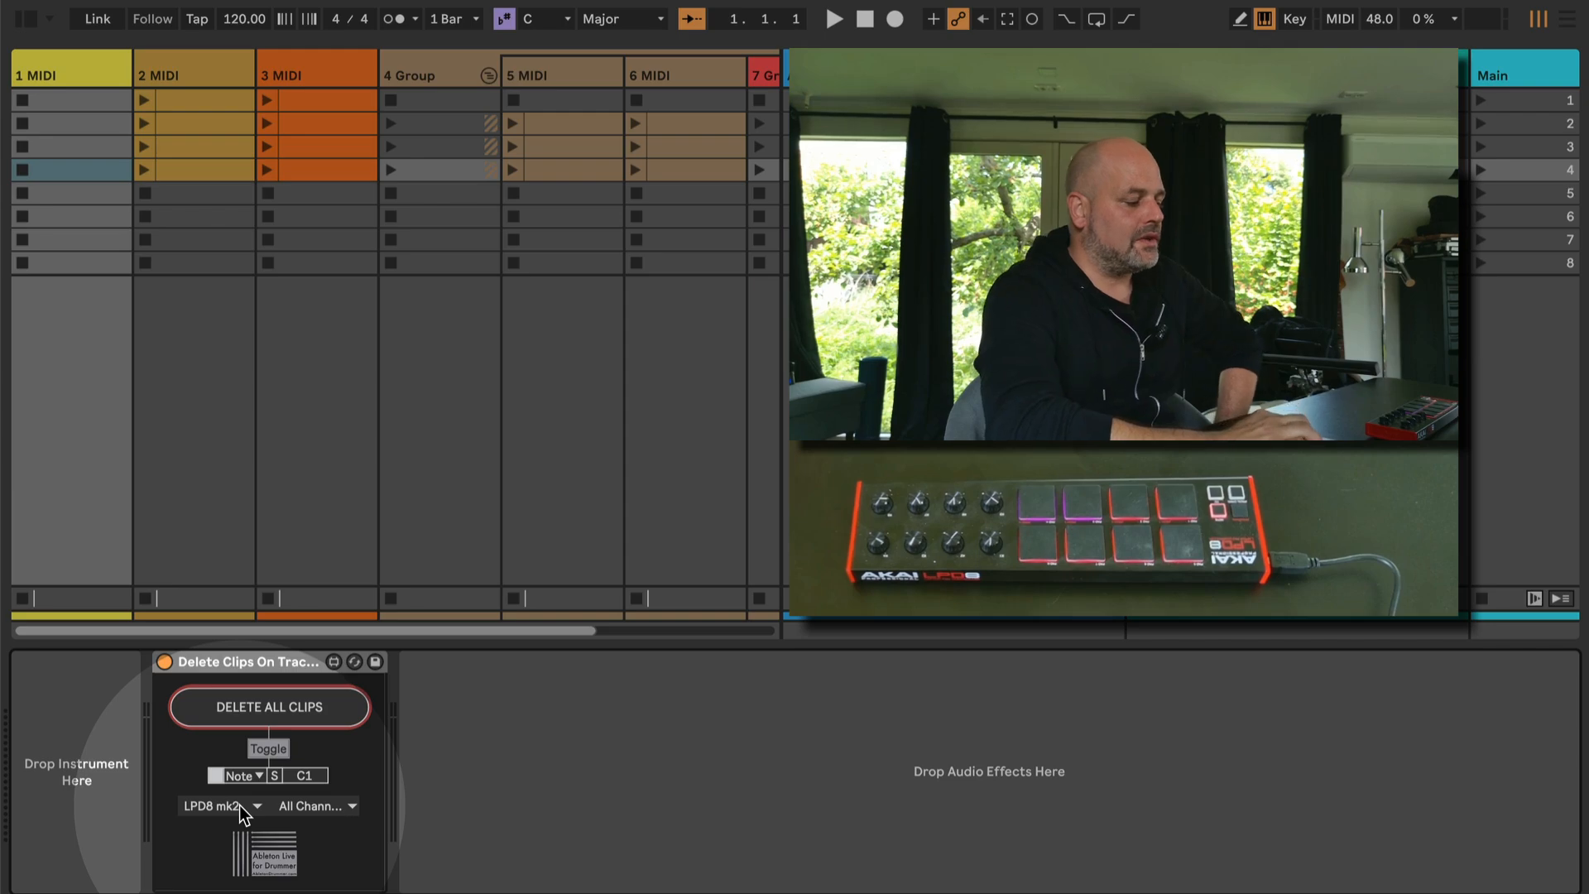
Check the deletion device's MIDI input ports, keeping LPD8 mk2, and view its MIDI channel options.
{"action": "left_click", "coordinate": [240, 807]}
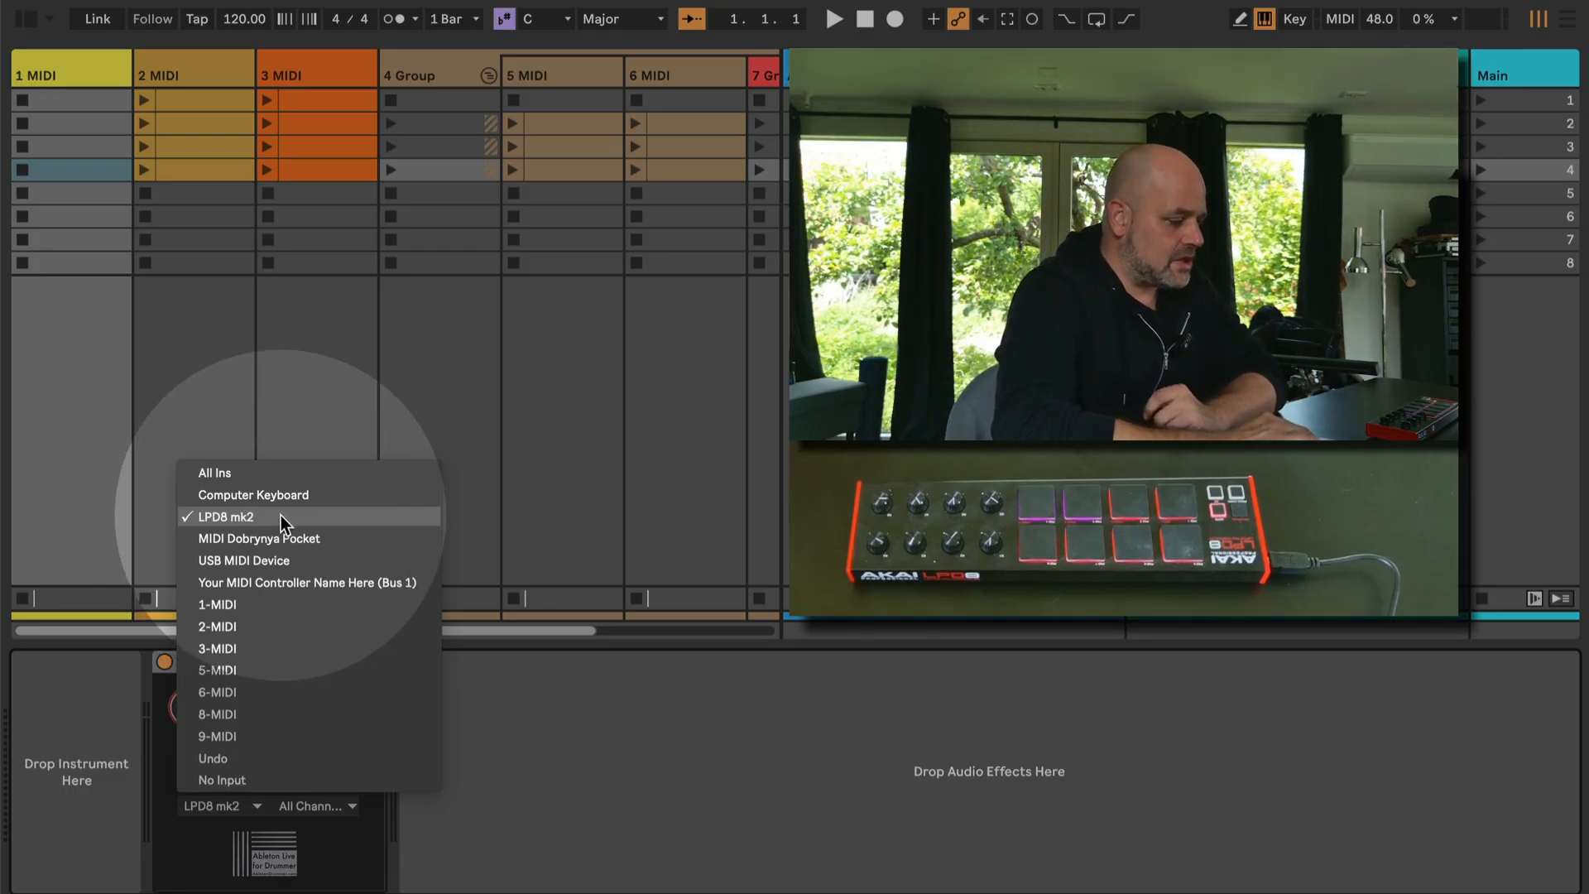
{"action": "left_click", "coordinate": [280, 516]}
{"action": "left_click", "coordinate": [318, 807]}
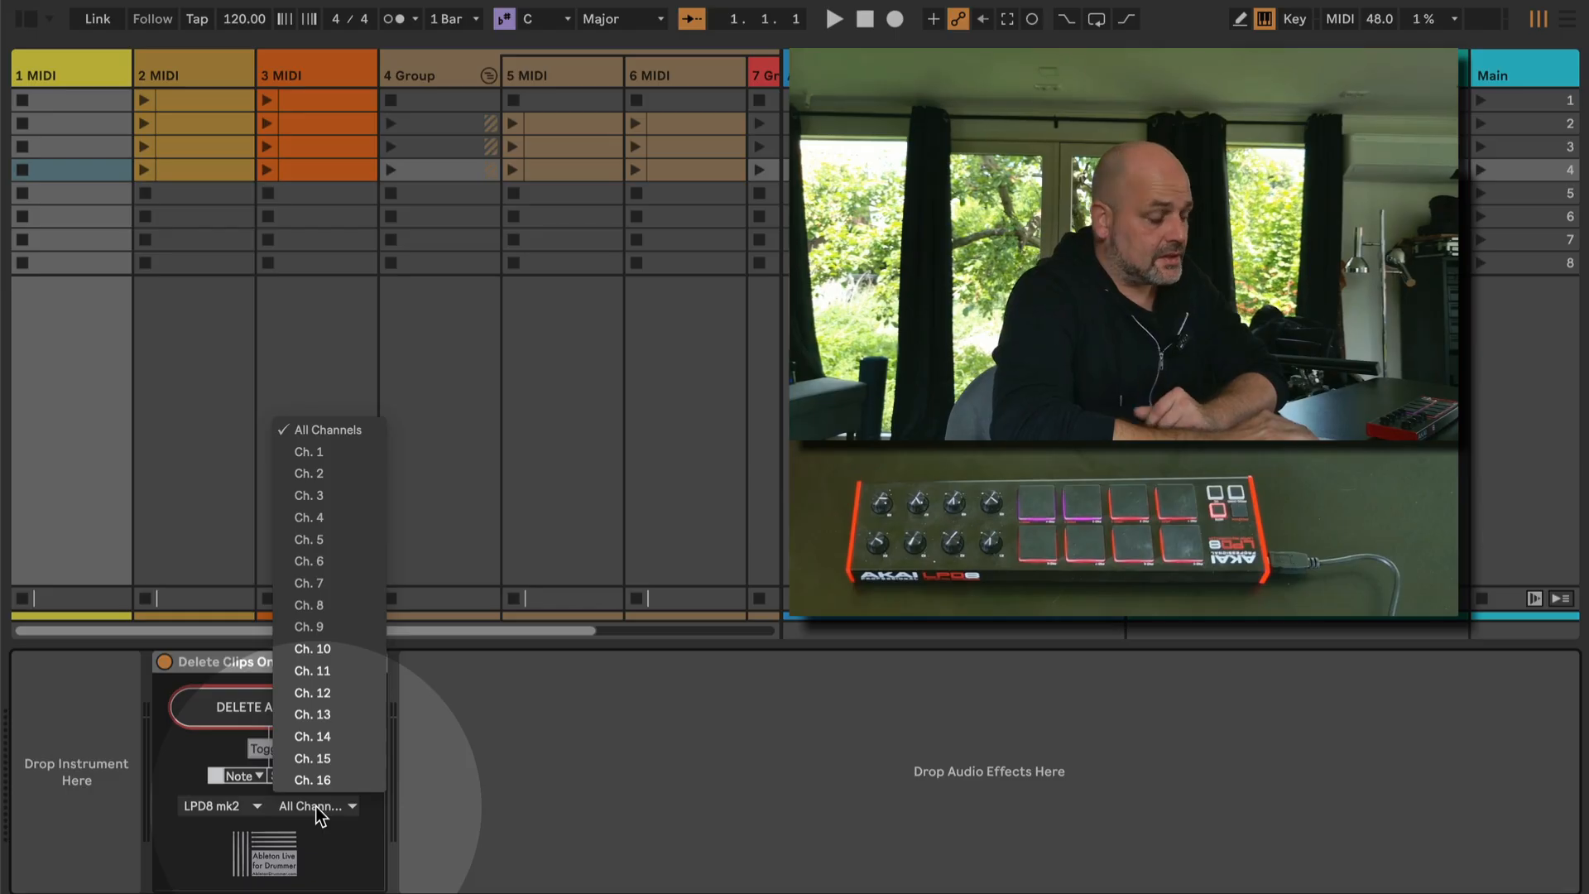
{"action": "left_click", "coordinate": [316, 807]}
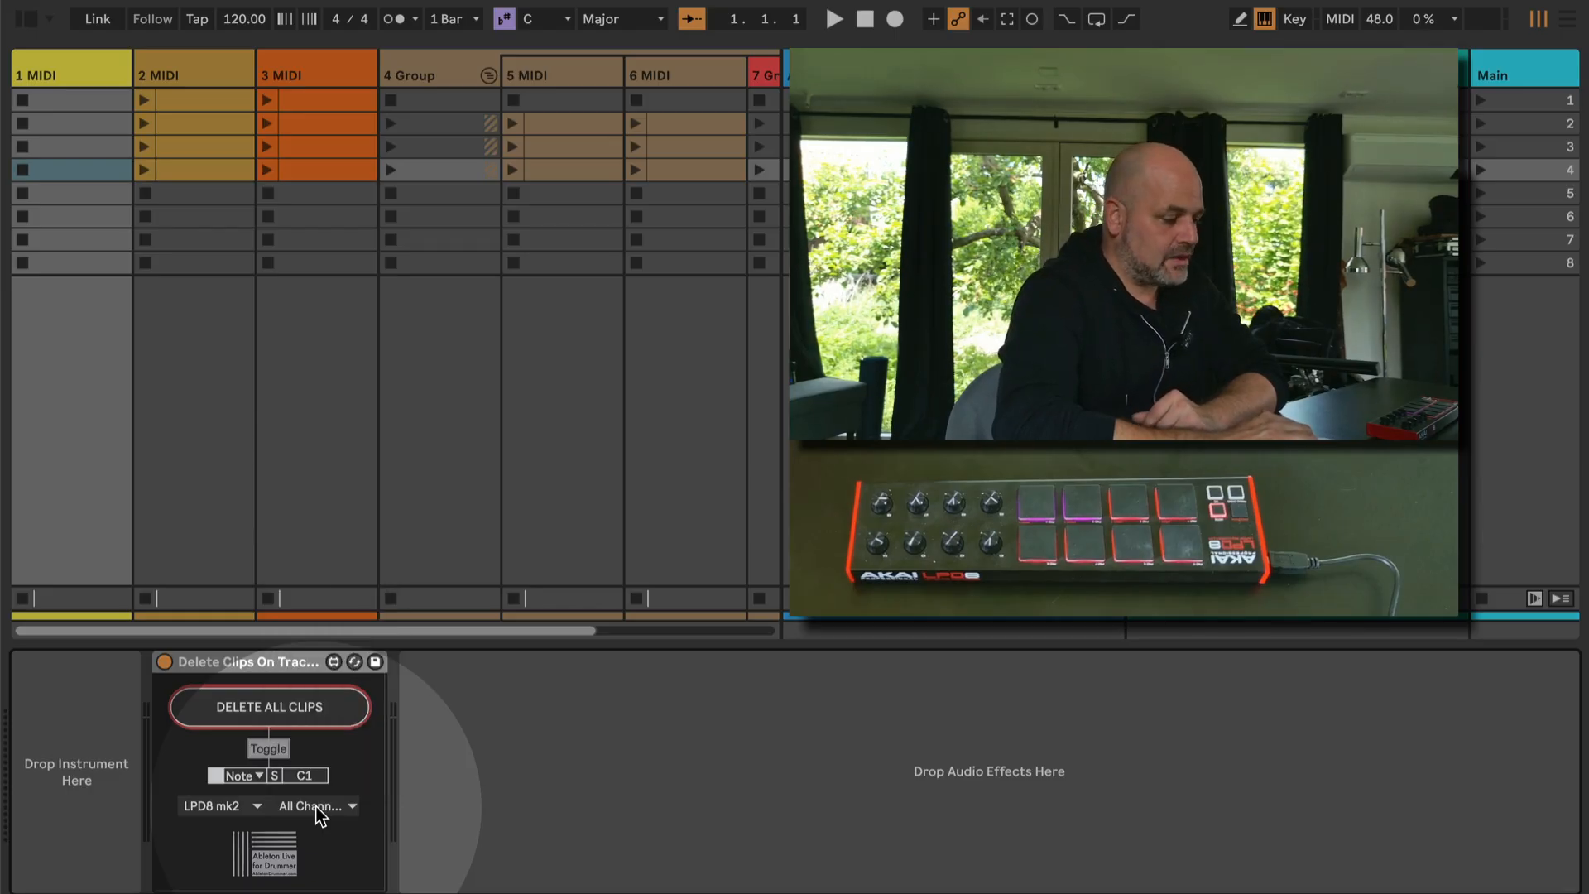
Switch the deletion device's MIDI trigger off and on several times to show how it is activated.
{"action": "left_click", "coordinate": [215, 775]}
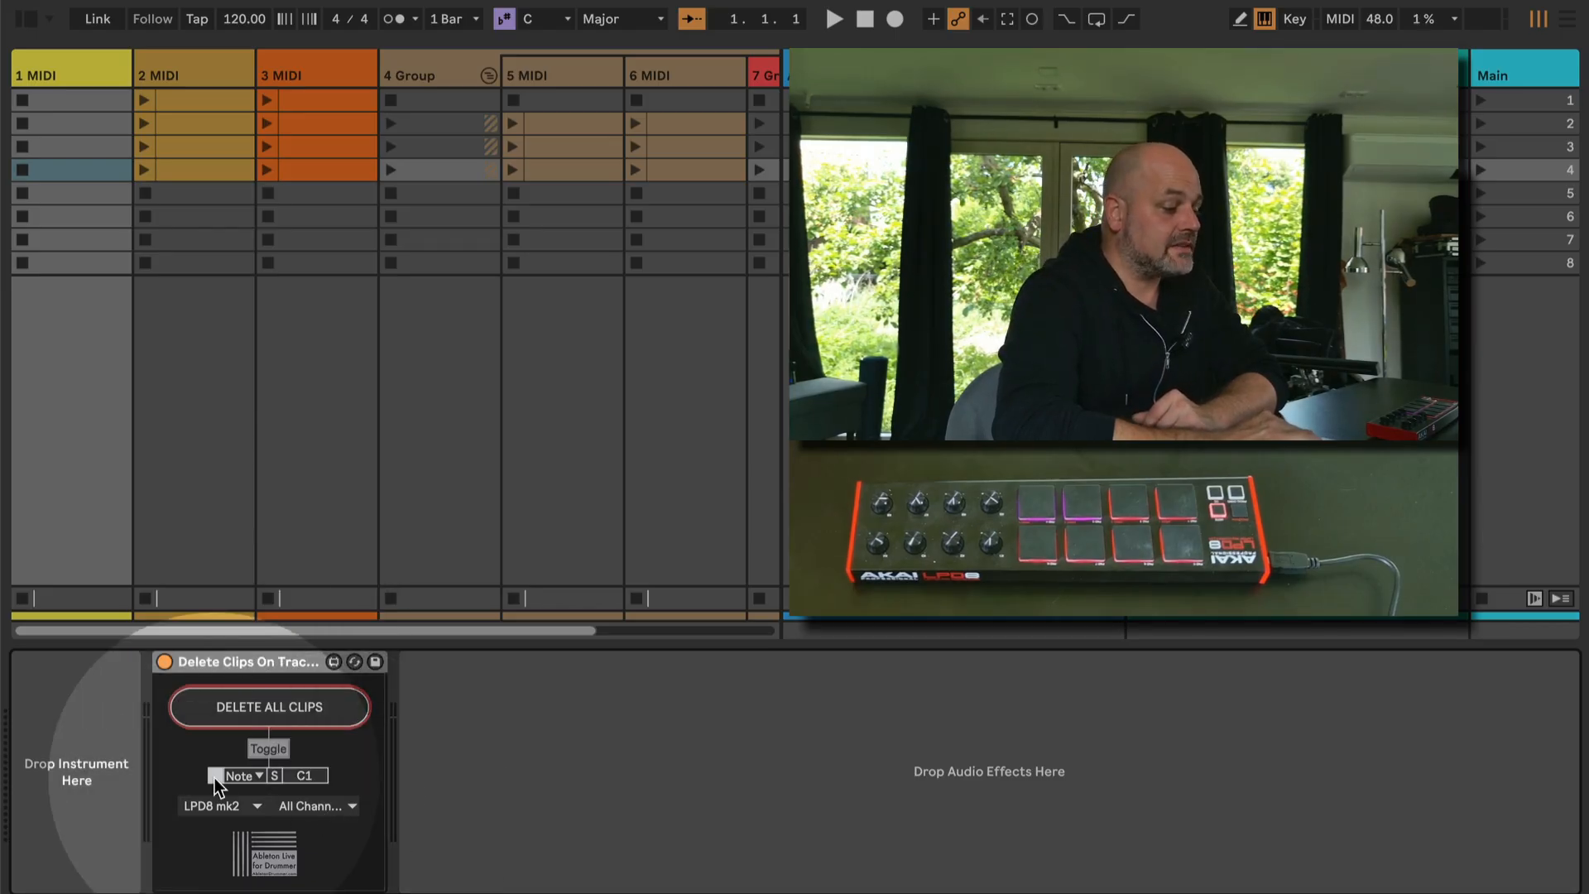
{"action": "left_click", "coordinate": [215, 775]}
{"action": "left_click", "coordinate": [215, 776]}
{"action": "left_click", "coordinate": [214, 777]}
{"action": "left_click", "coordinate": [215, 776]}
{"action": "left_click", "coordinate": [215, 776]}
{"action": "left_click", "coordinate": [215, 776]}
{"action": "left_click", "coordinate": [215, 776]}
{"action": "left_click", "coordinate": [215, 776]}
{"action": "left_click", "coordinate": [216, 776]}
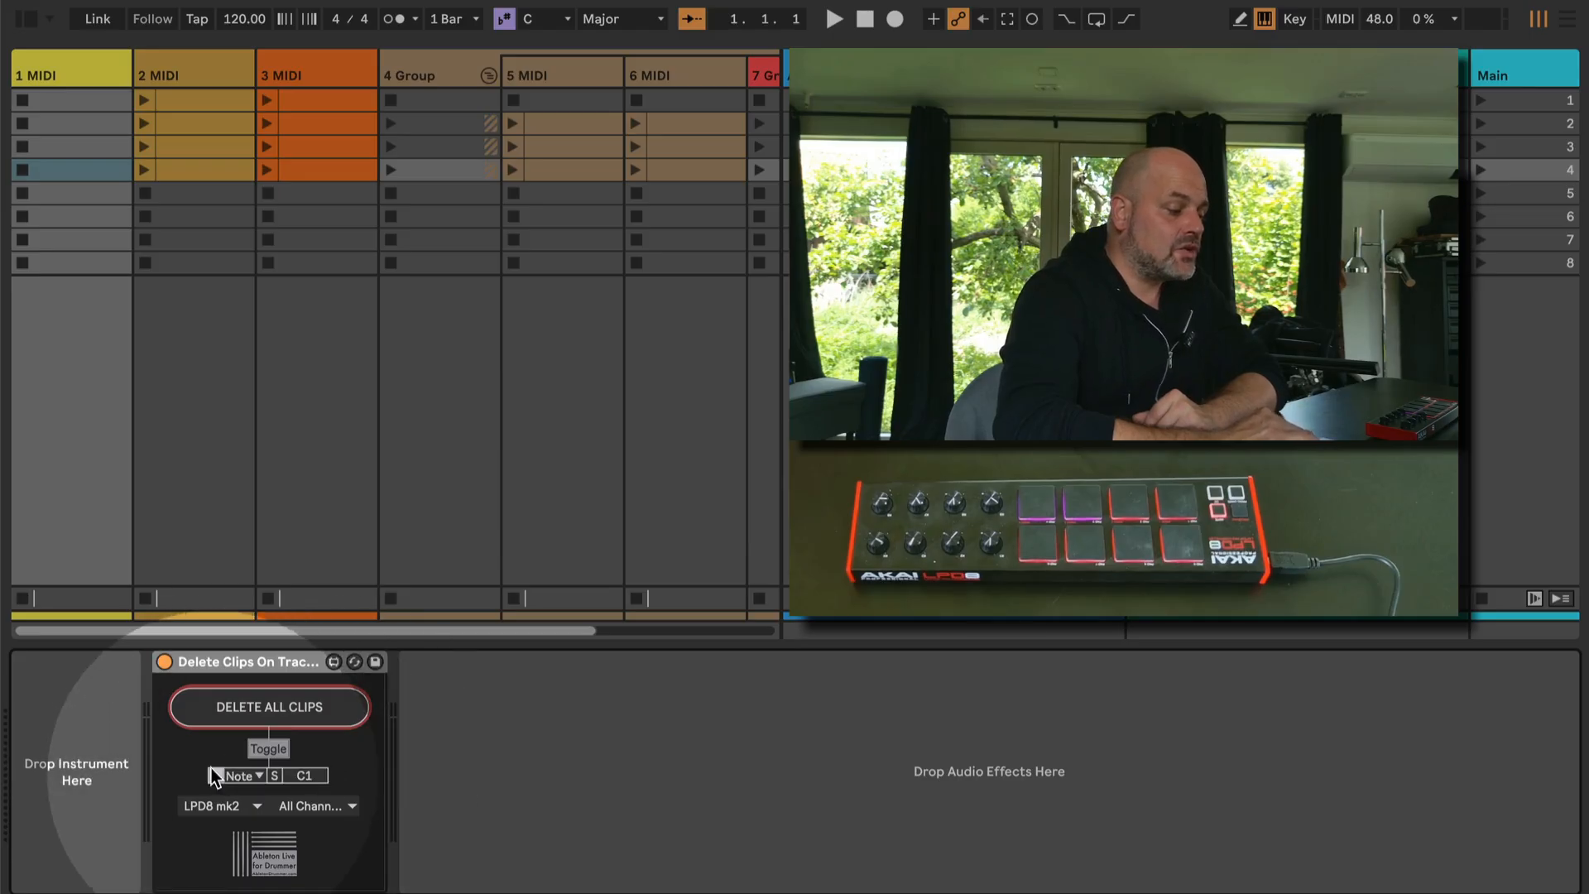
Explore the trigger's Note, CC# and PRG message types and its S option, and try setting the type to CC#.
{"action": "left_click", "coordinate": [257, 776]}
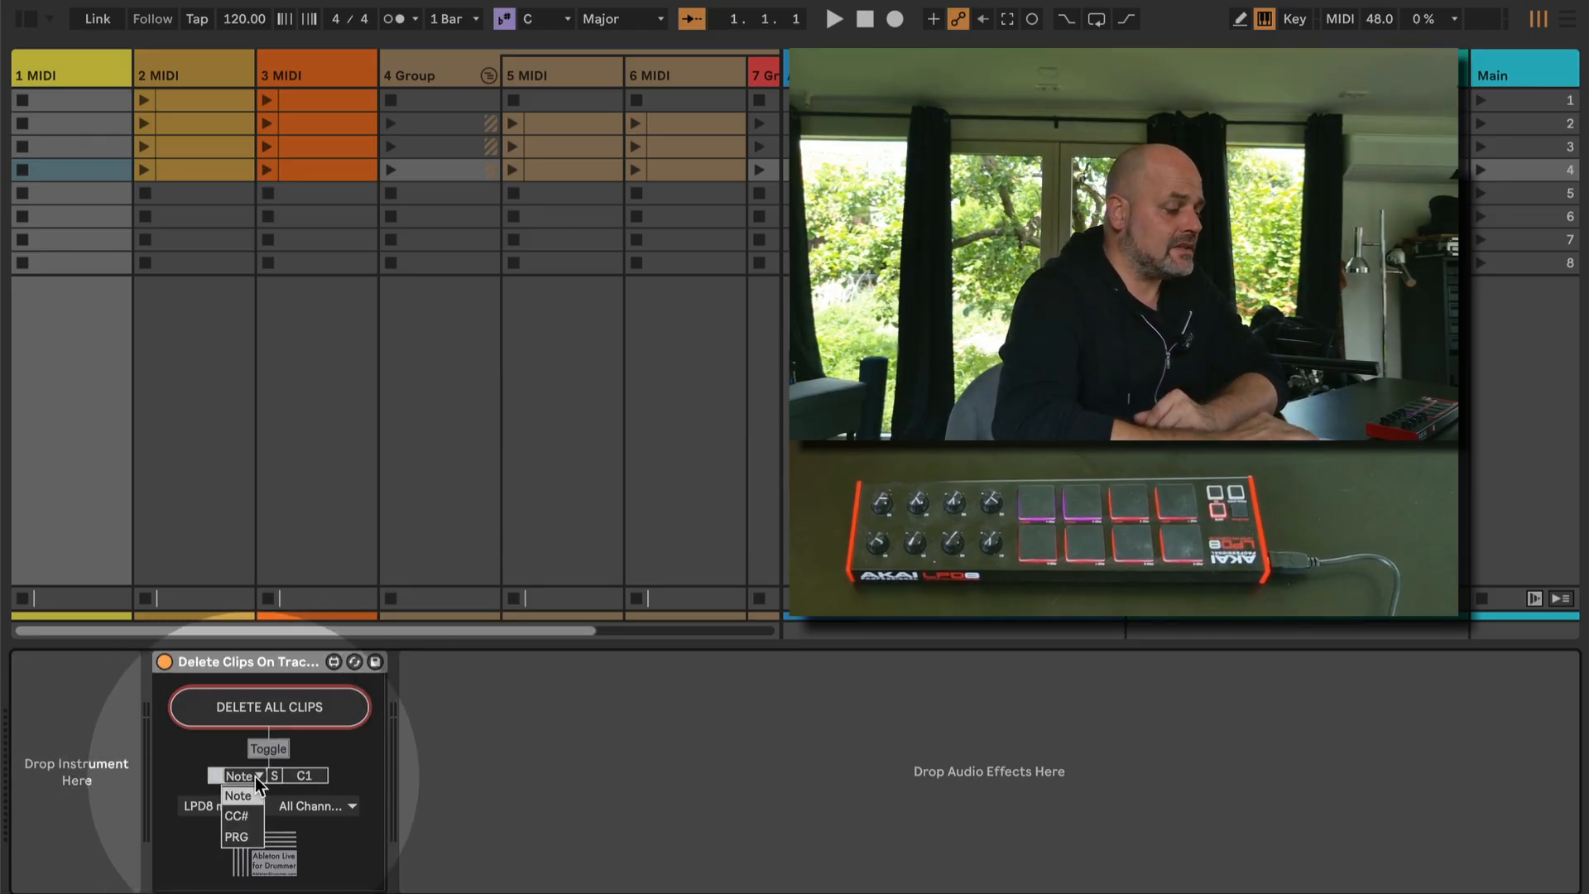
{"action": "left_click", "coordinate": [257, 775]}
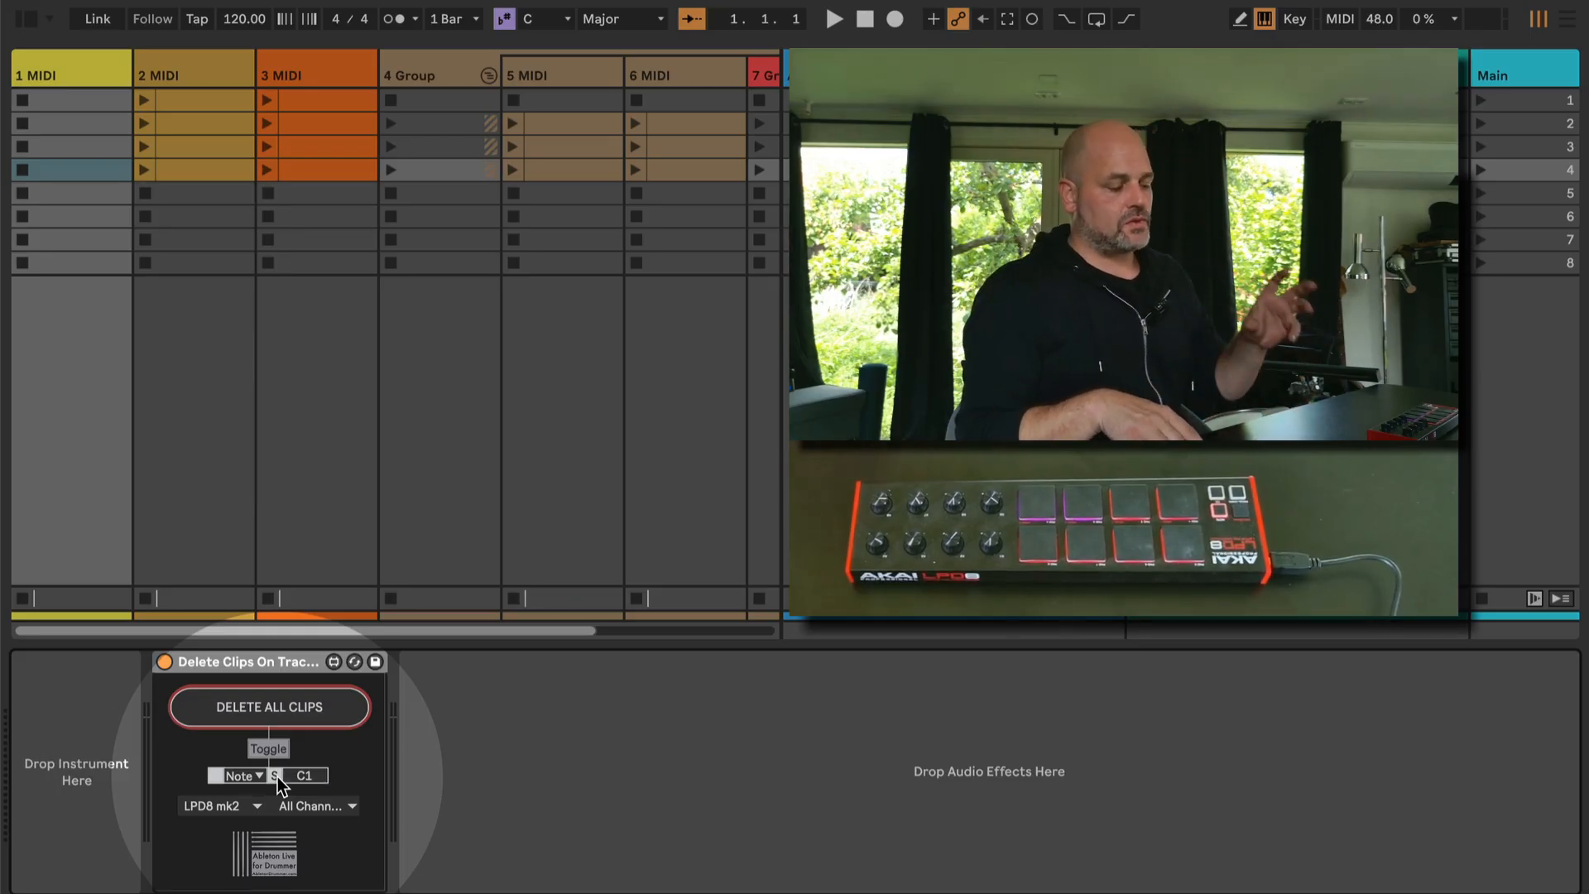
{"action": "left_click", "coordinate": [277, 776]}
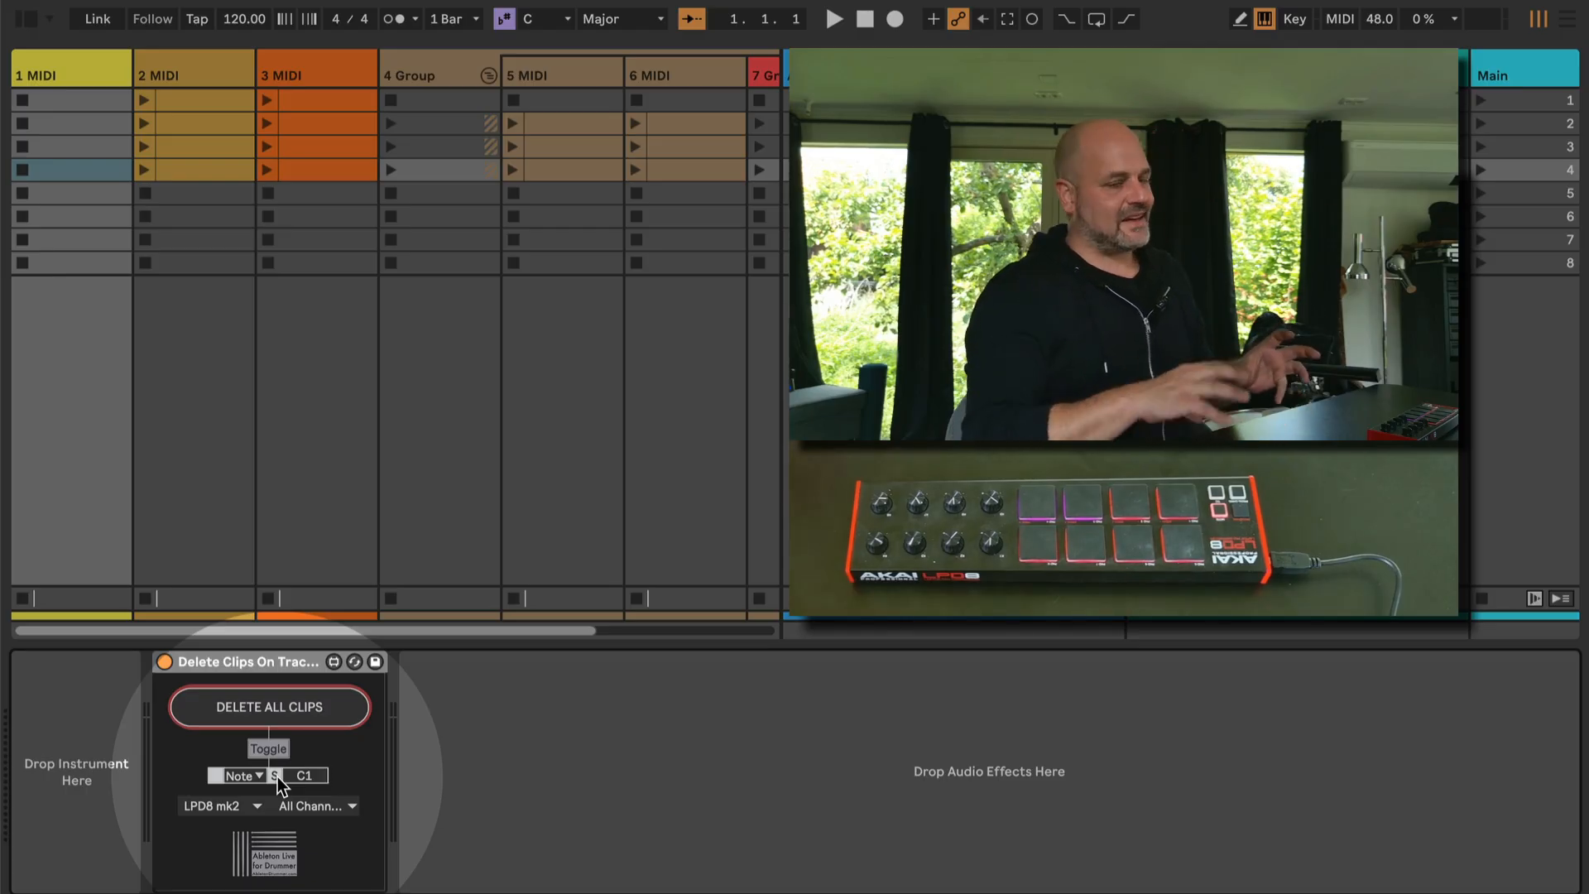
{"action": "left_click", "coordinate": [276, 777]}
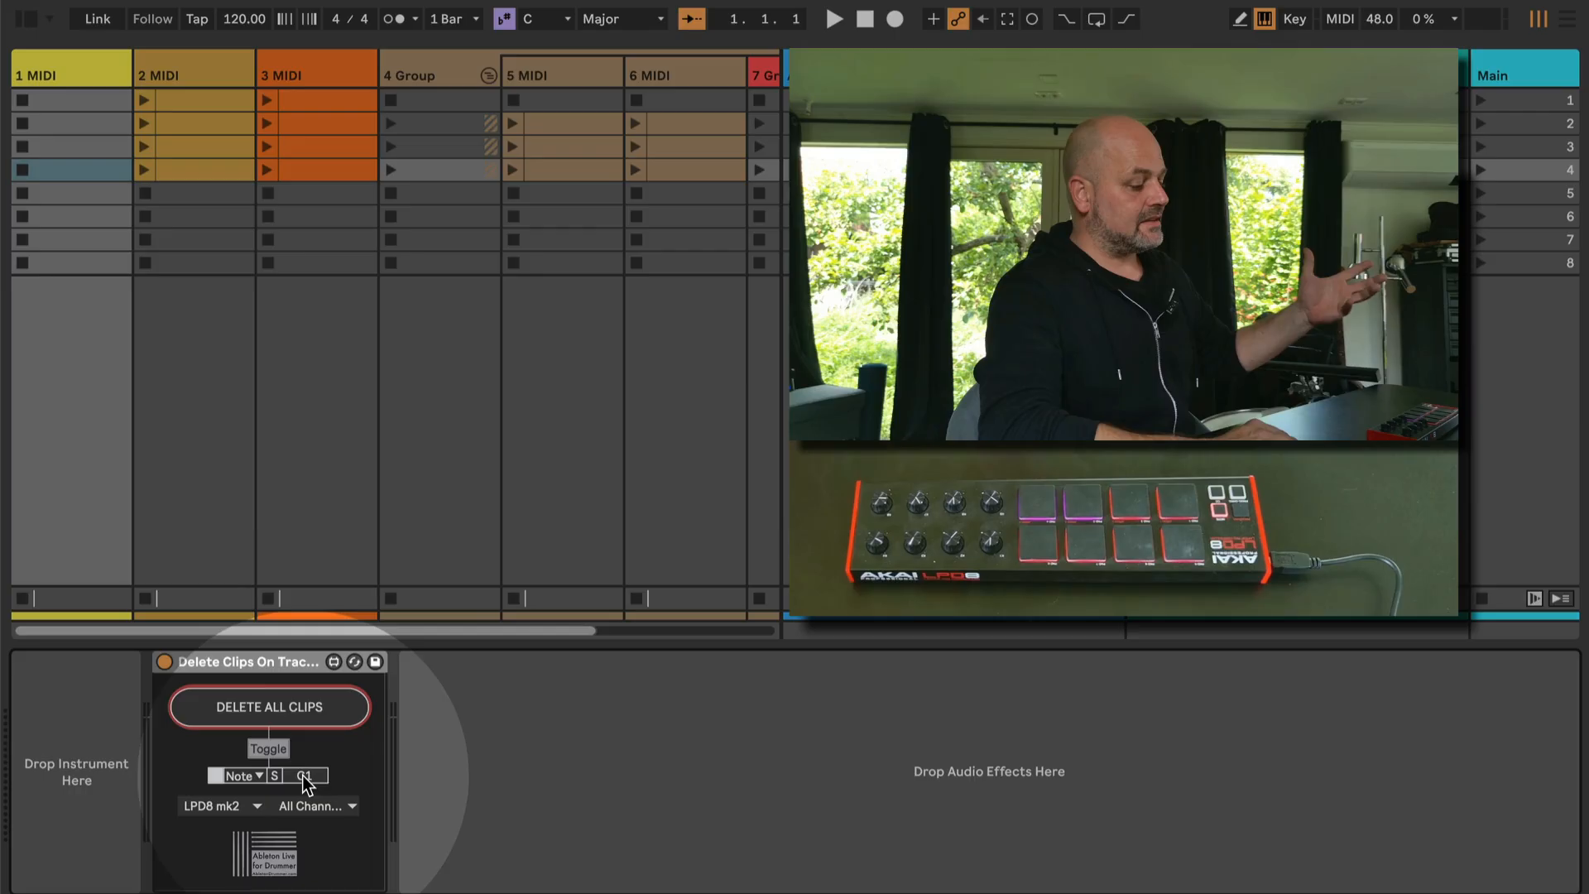
{"action": "left_click", "coordinate": [253, 778]}
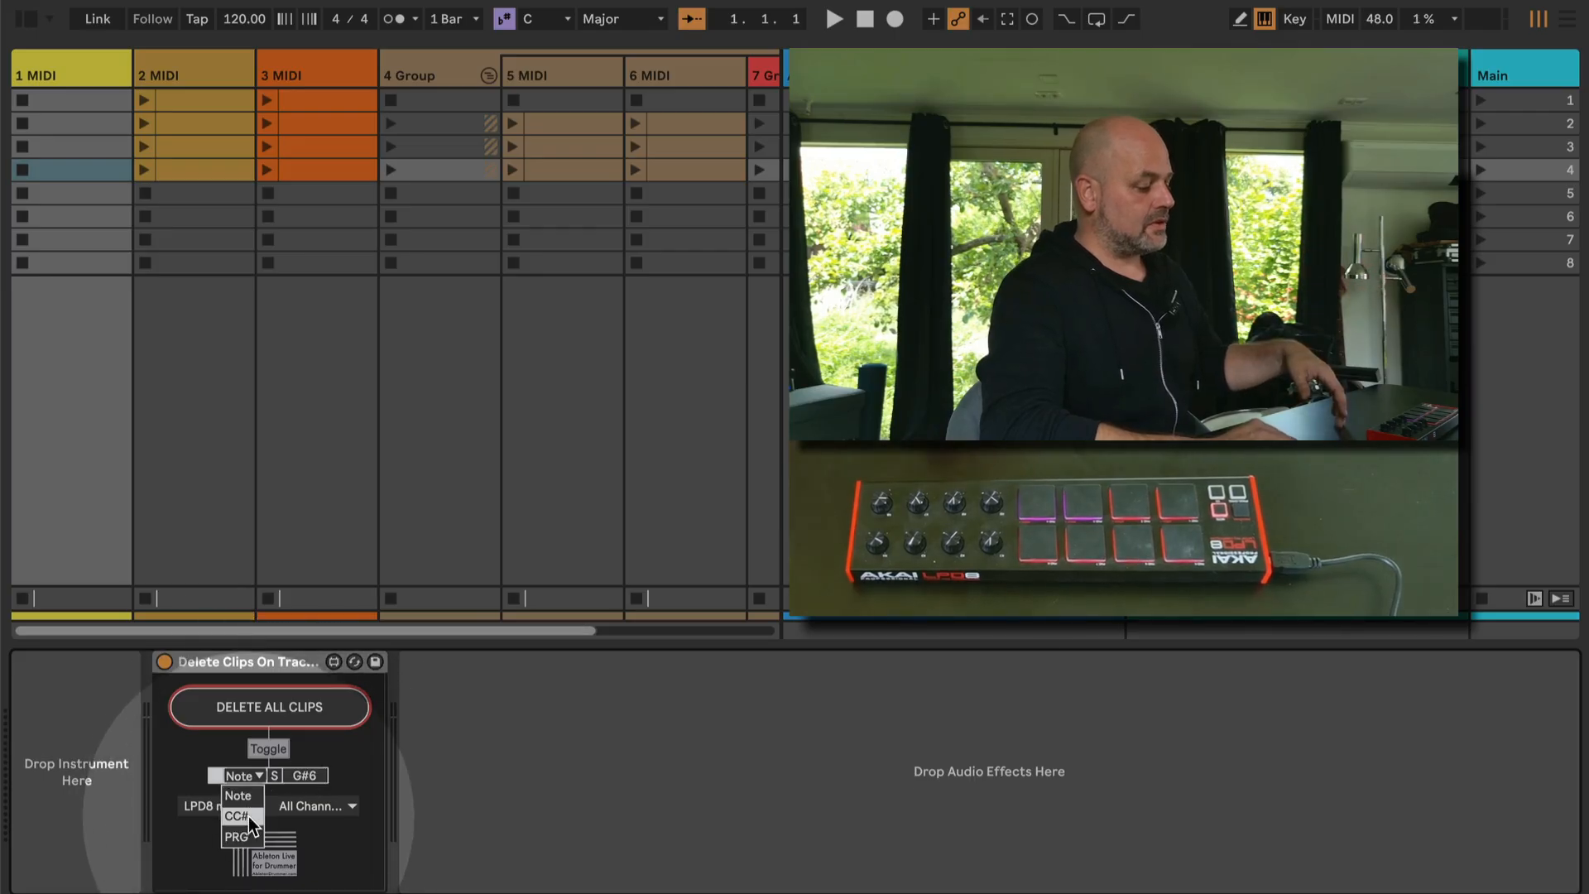
{"action": "left_click", "coordinate": [251, 816]}
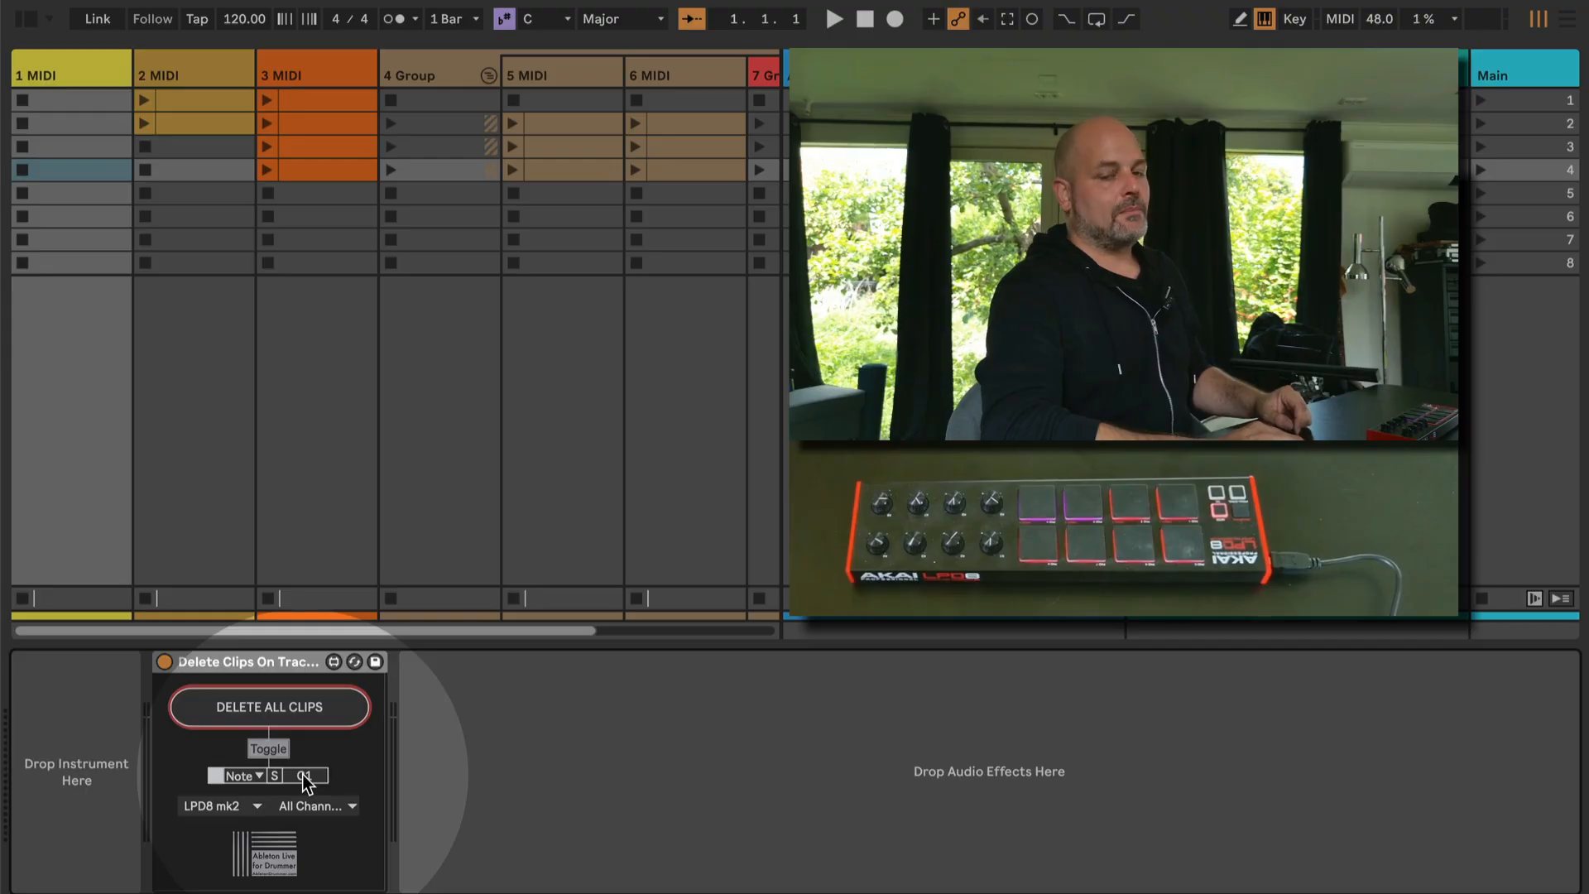
Undo the recent trigger changes and clip deletions, and delete all clips on track 1 MIDI again.
{"action": "key", "text": "ctrl+z"}
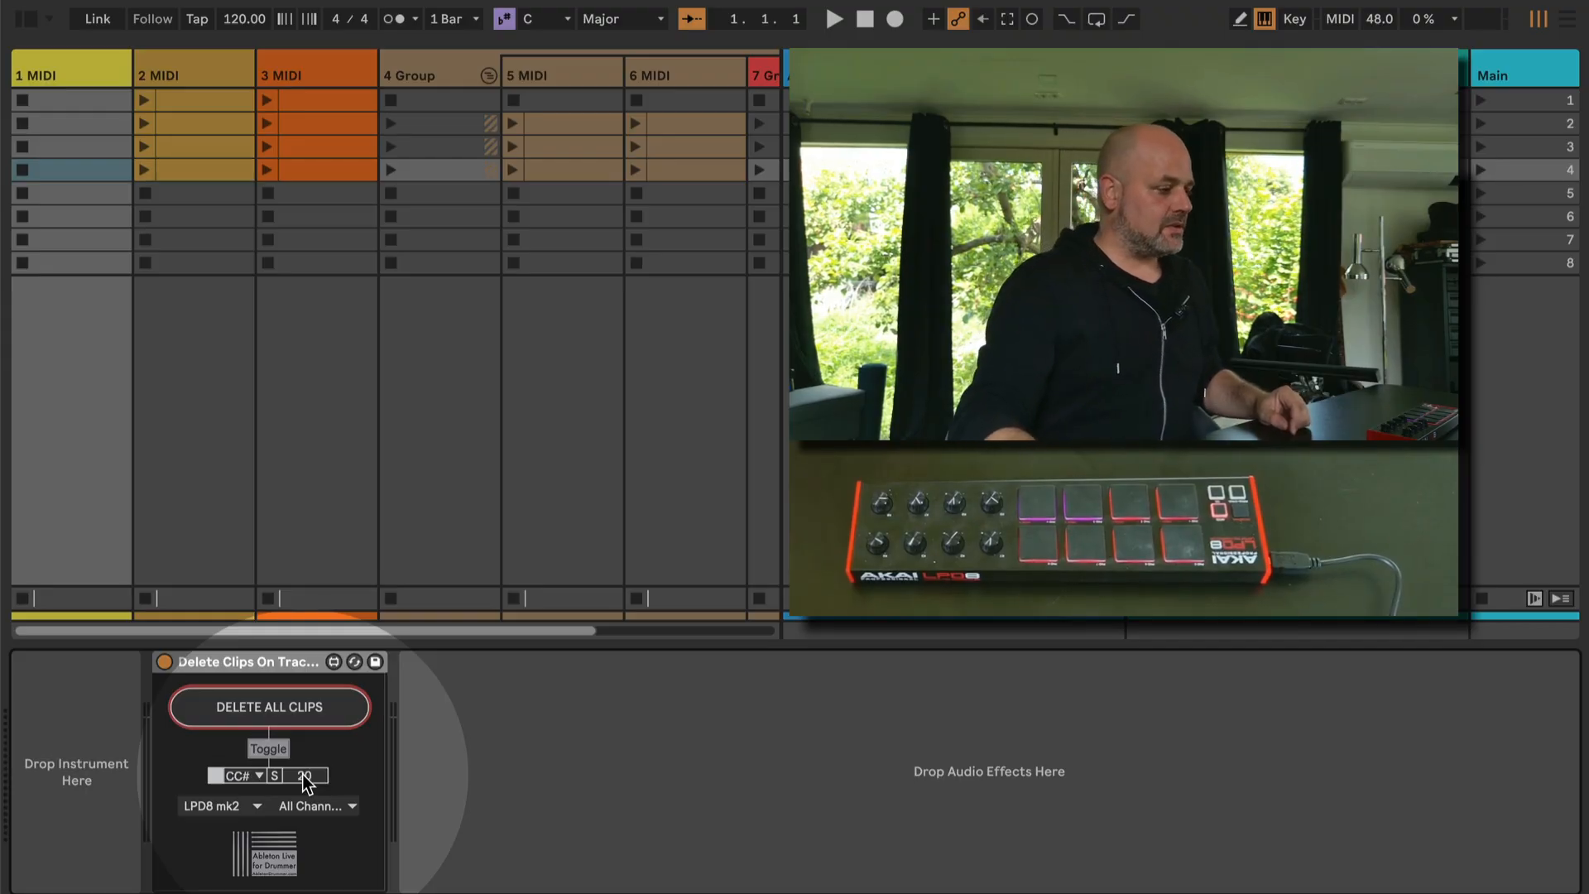
{"action": "key", "text": "ctrl+z"}
{"action": "key", "text": "ctrl+z"}
{"action": "key", "text": "ctrl+z"}
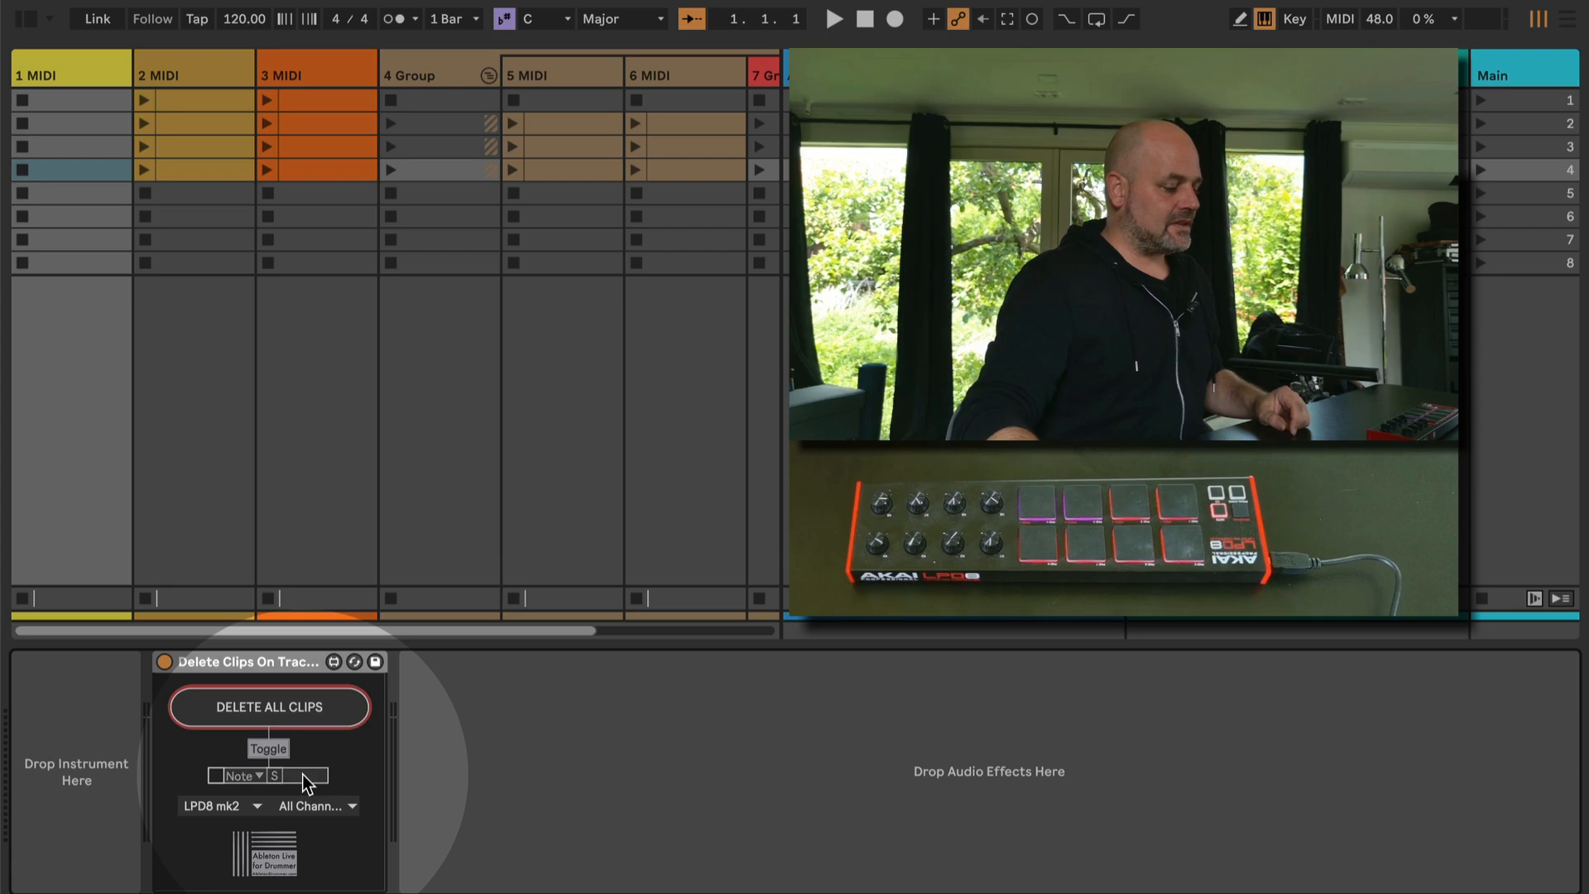
{"action": "key", "text": "ctrl+z"}
{"action": "key", "text": "ctrl+z"}
{"action": "key", "text": "ctrl+z"}
{"action": "key", "text": "ctrl+z"}
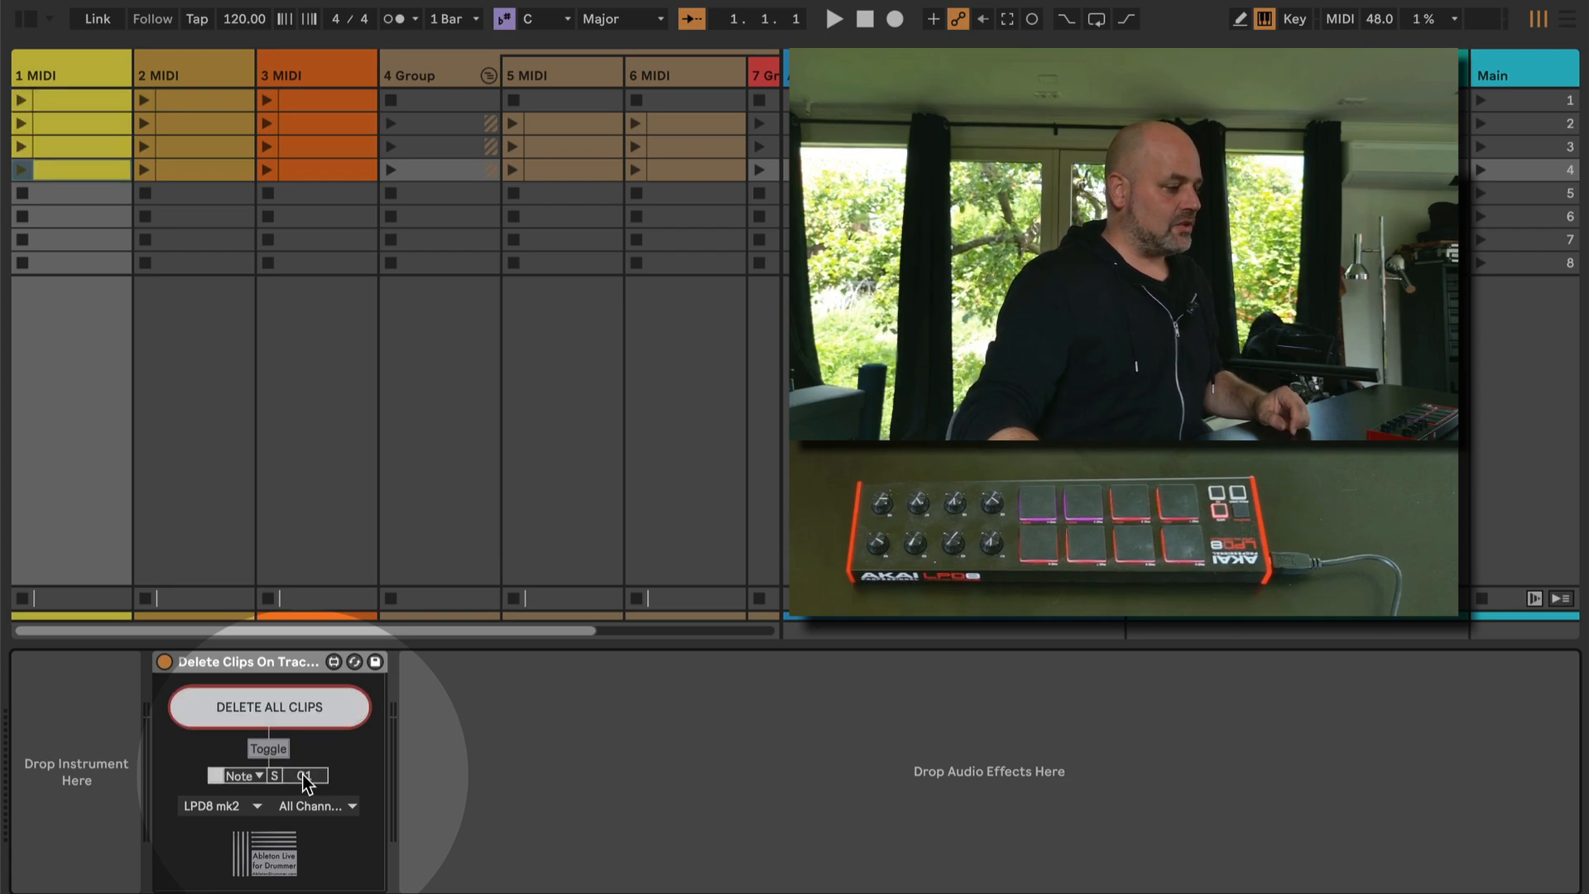
{"action": "left_click", "coordinate": [299, 717]}
{"action": "left_click", "coordinate": [299, 715]}
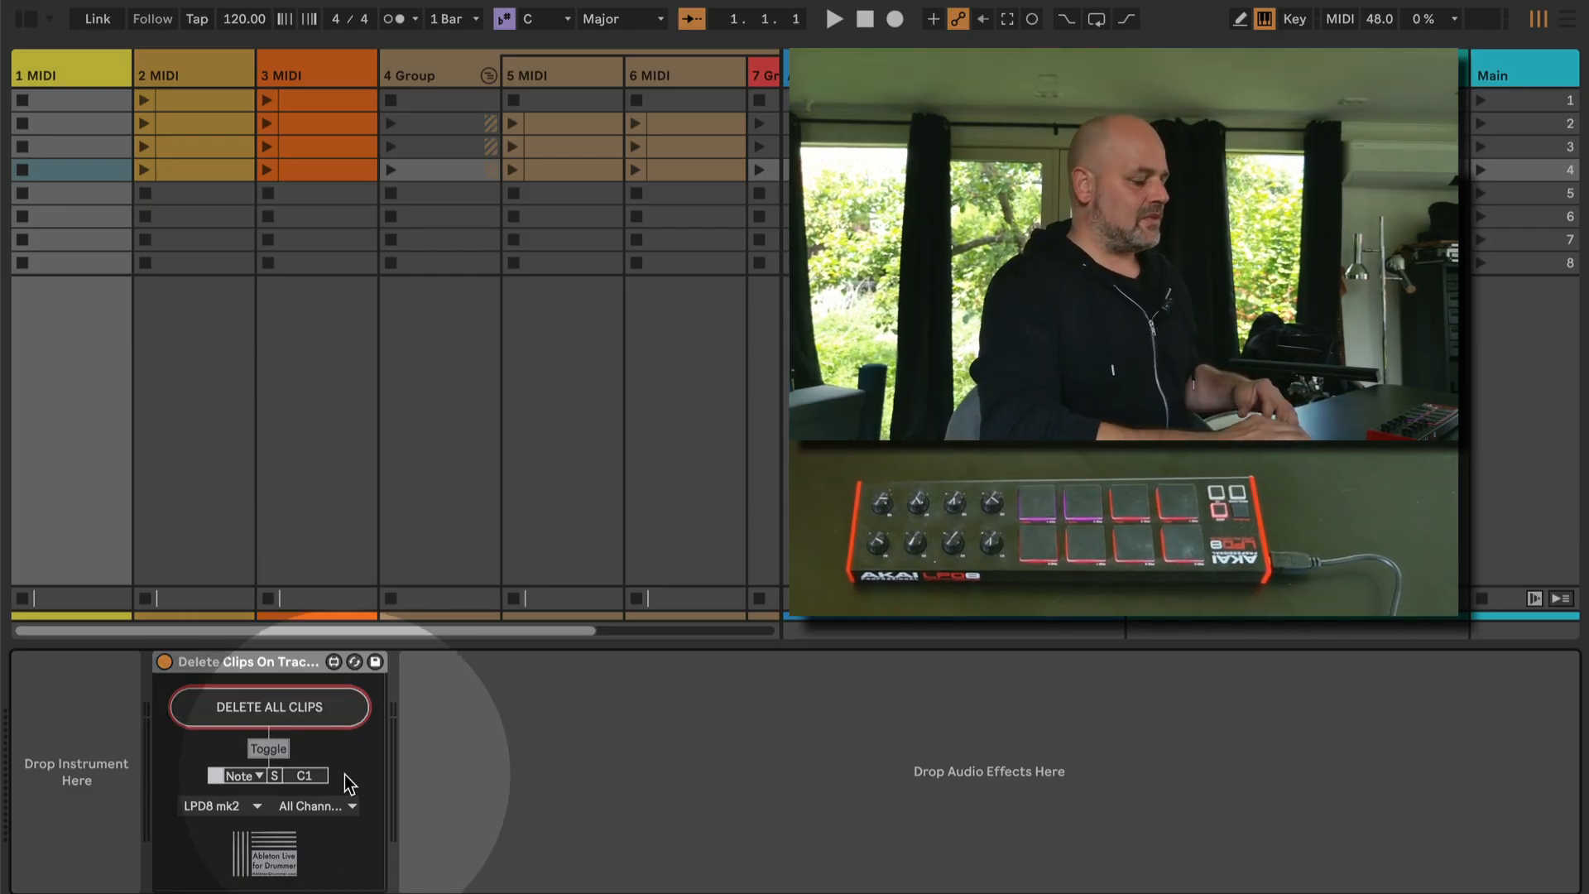
Create a MIDI clip in scene 1 of track 1 MIDI, duplicate it into scenes 2 to 4, and show the track's device.
{"action": "left_click", "coordinate": [91, 99]}
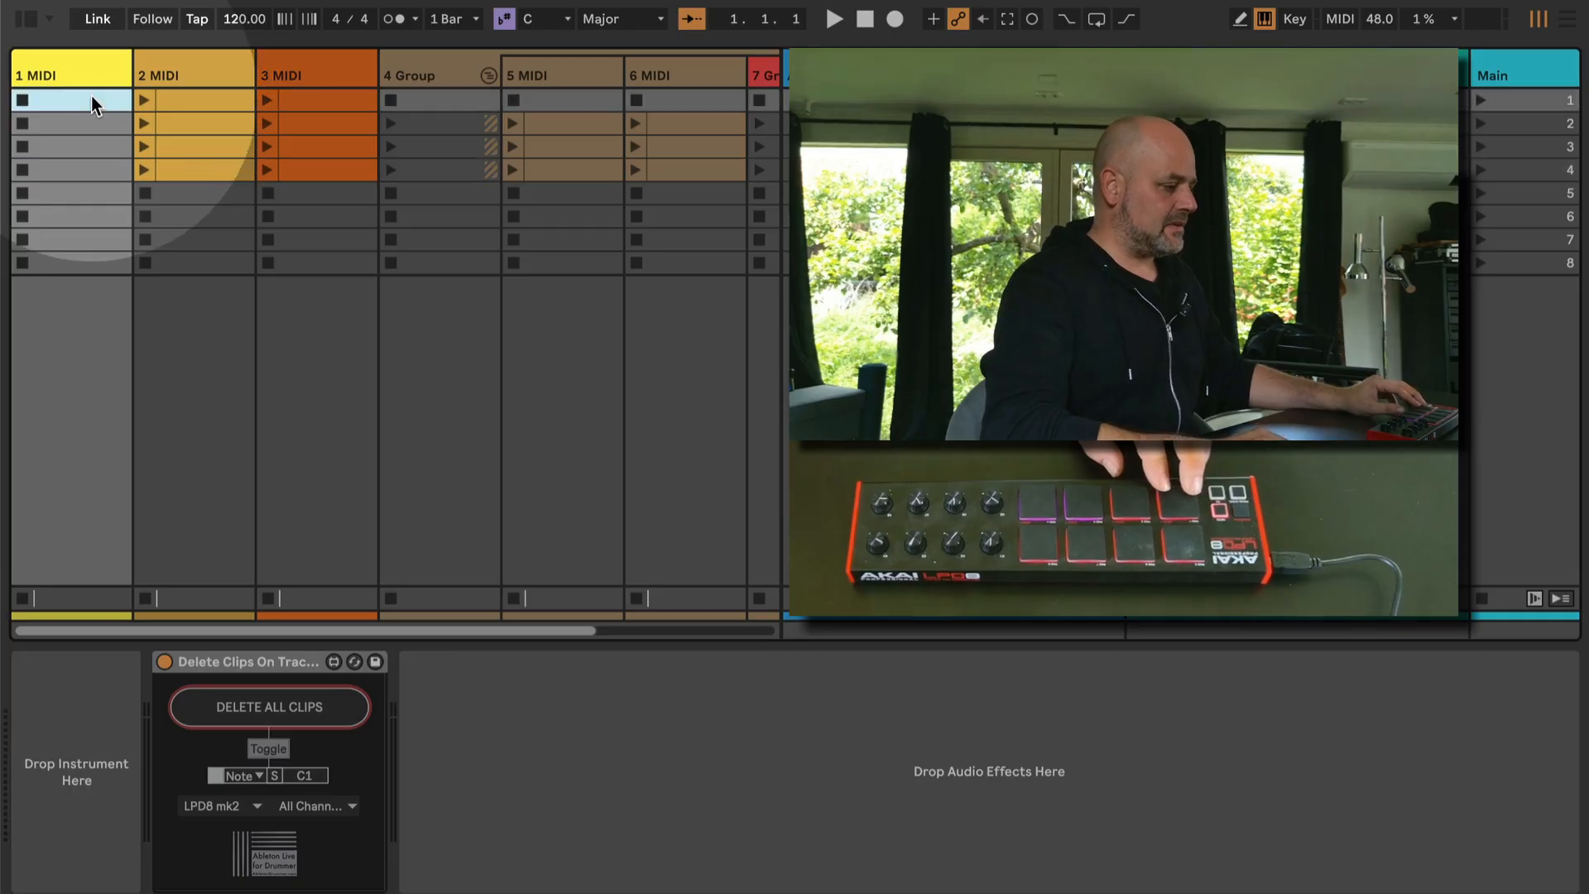
{"action": "double_click", "coordinate": [90, 96]}
{"action": "key", "text": "super+d"}
{"action": "key", "text": "super+d"}
{"action": "key", "text": "super+d"}
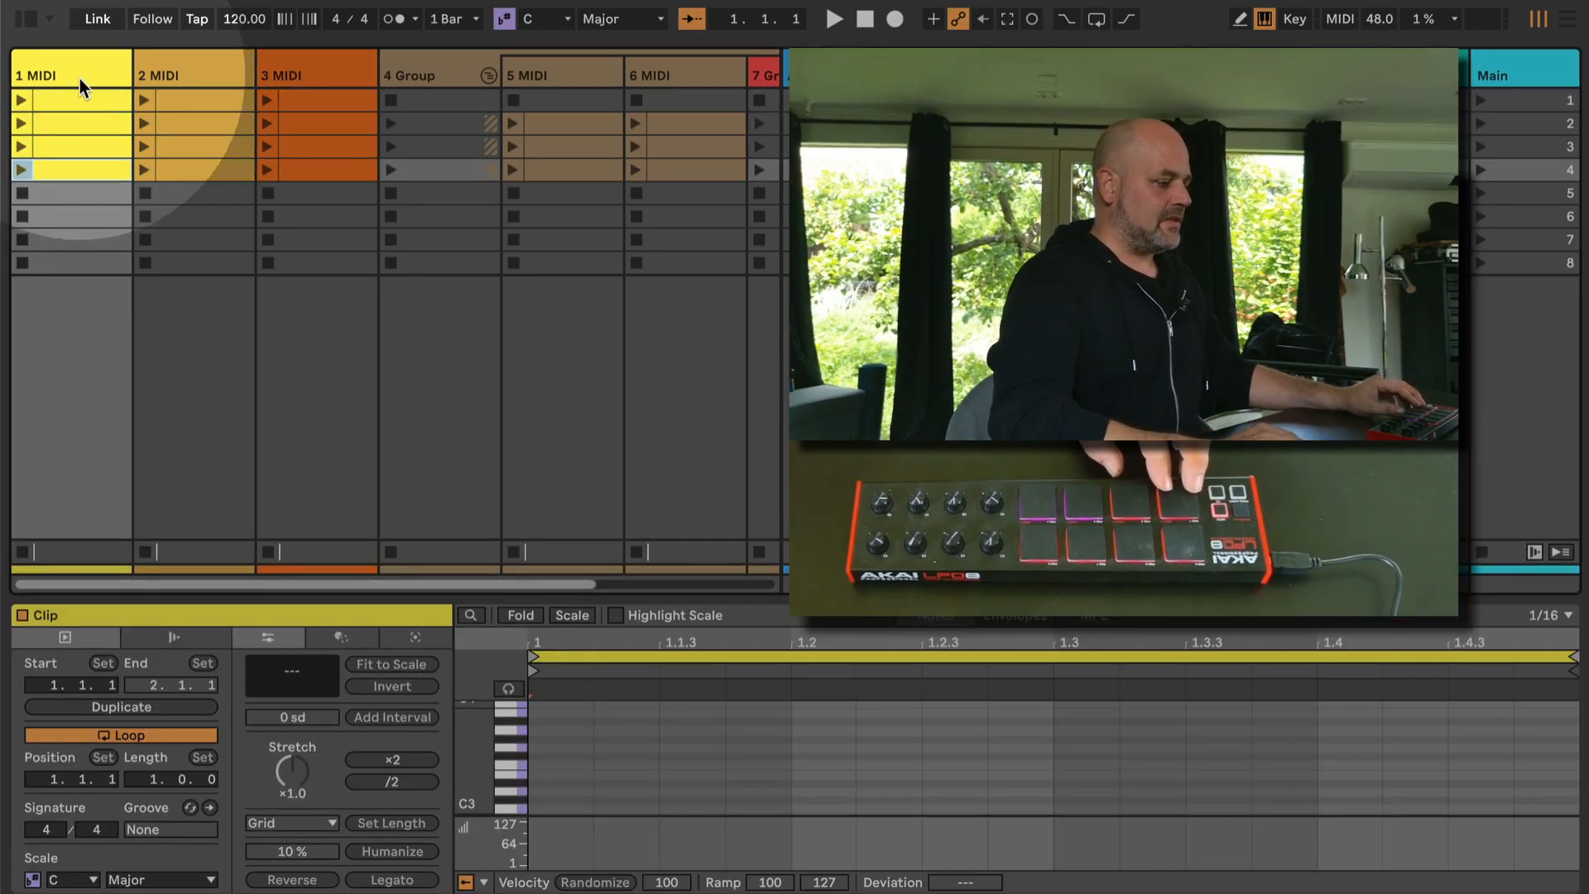
{"action": "left_click", "coordinate": [79, 71]}
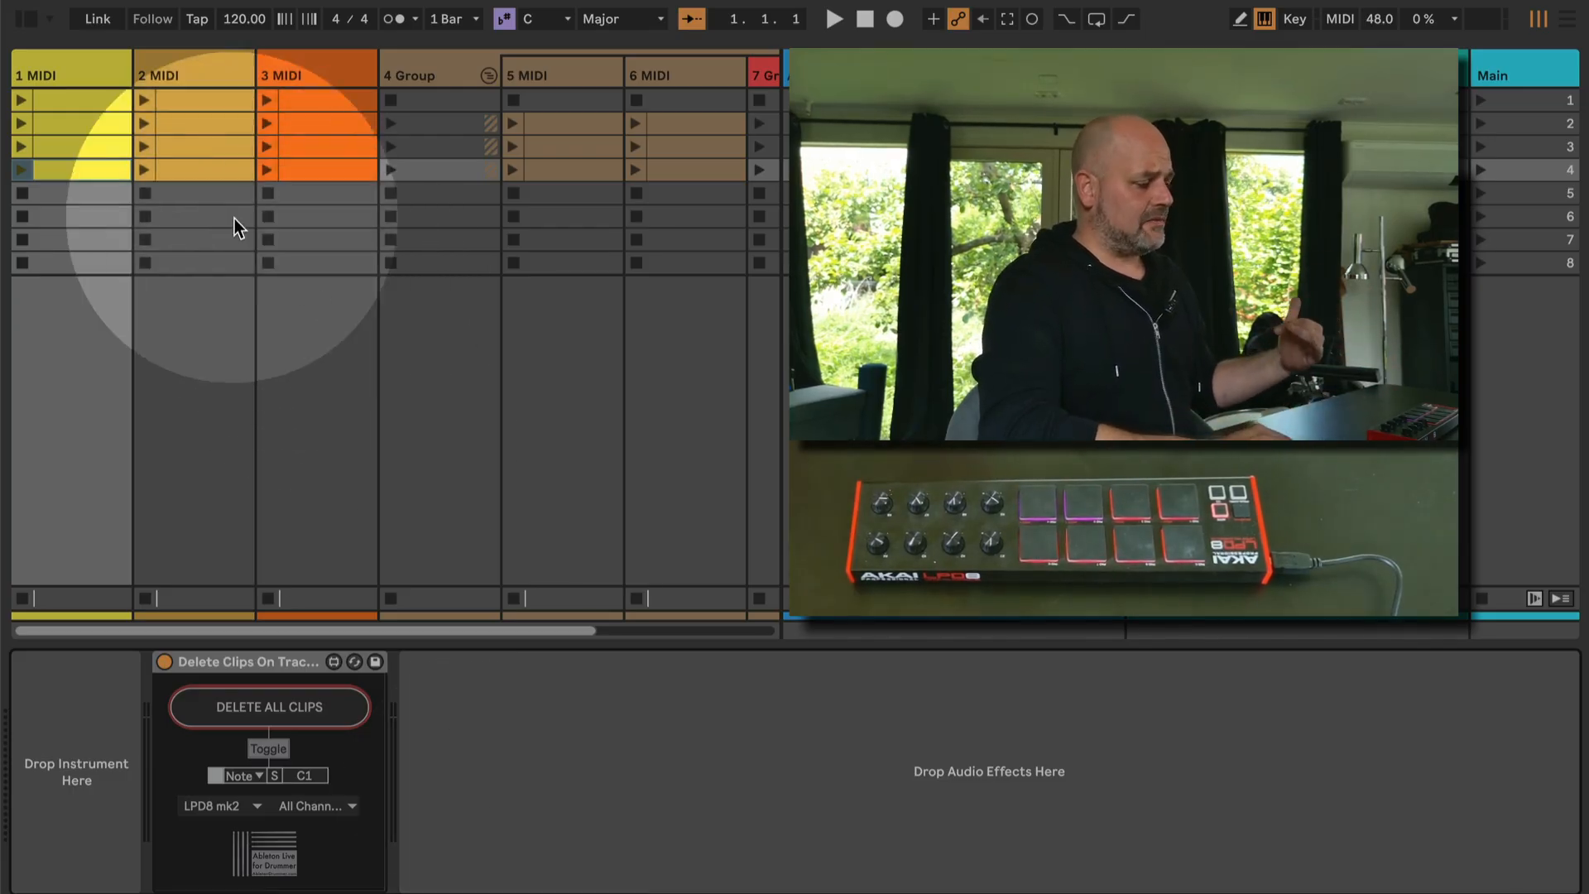
On track 2 MIDI, set the deletion device's range from scene 1 to scene 1 and delete the clip there.
{"action": "left_click", "coordinate": [203, 68]}
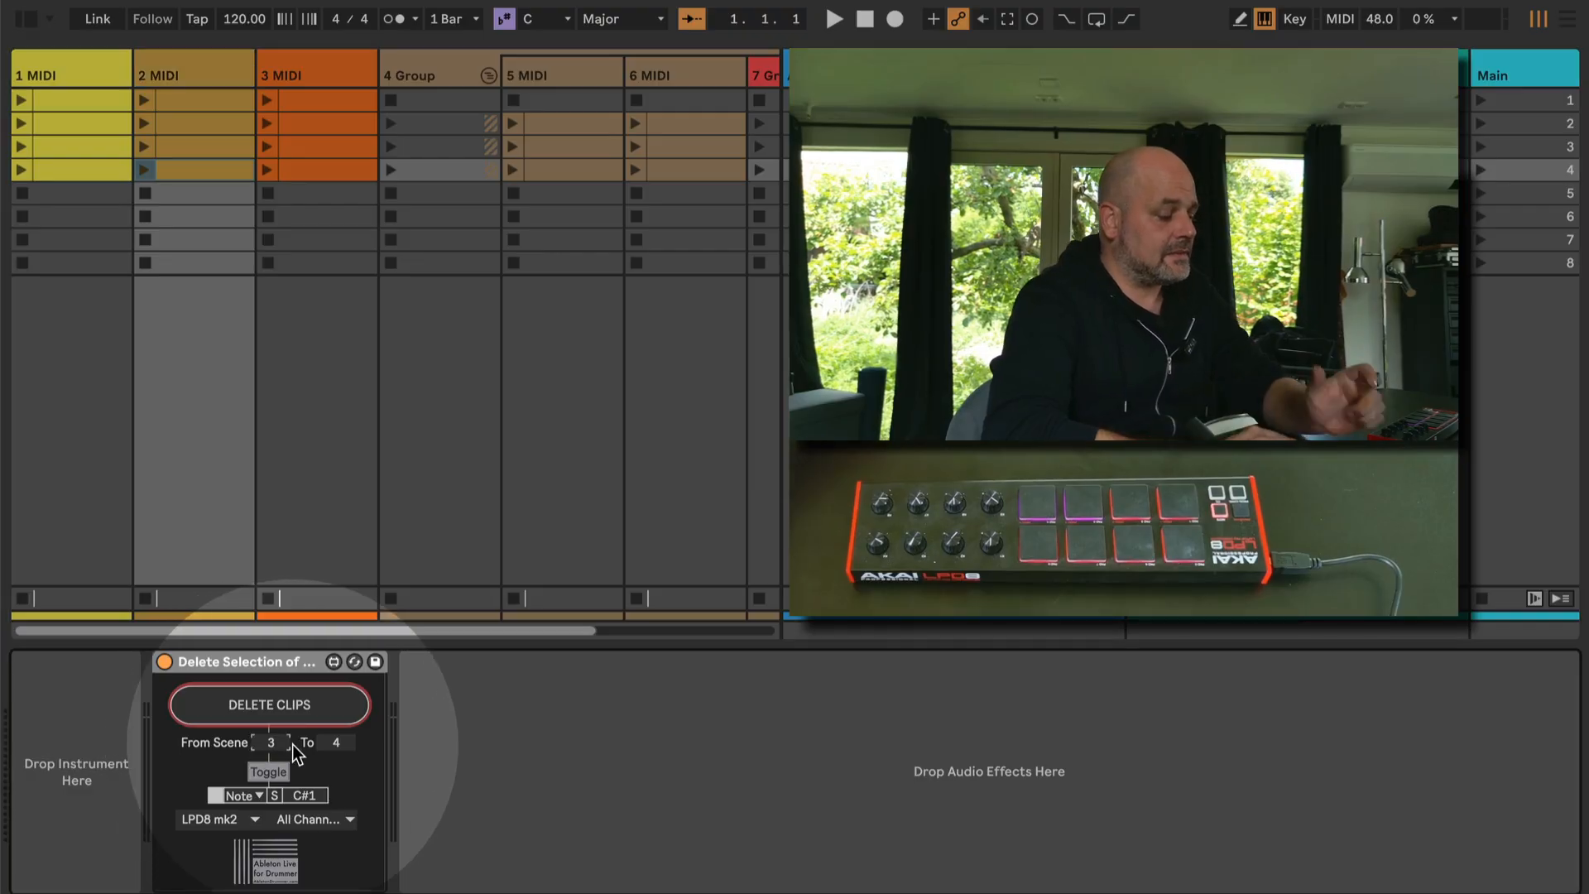
{"action": "type", "text": "1"}
{"action": "left_click", "coordinate": [338, 744]}
{"action": "type", "text": "2"}
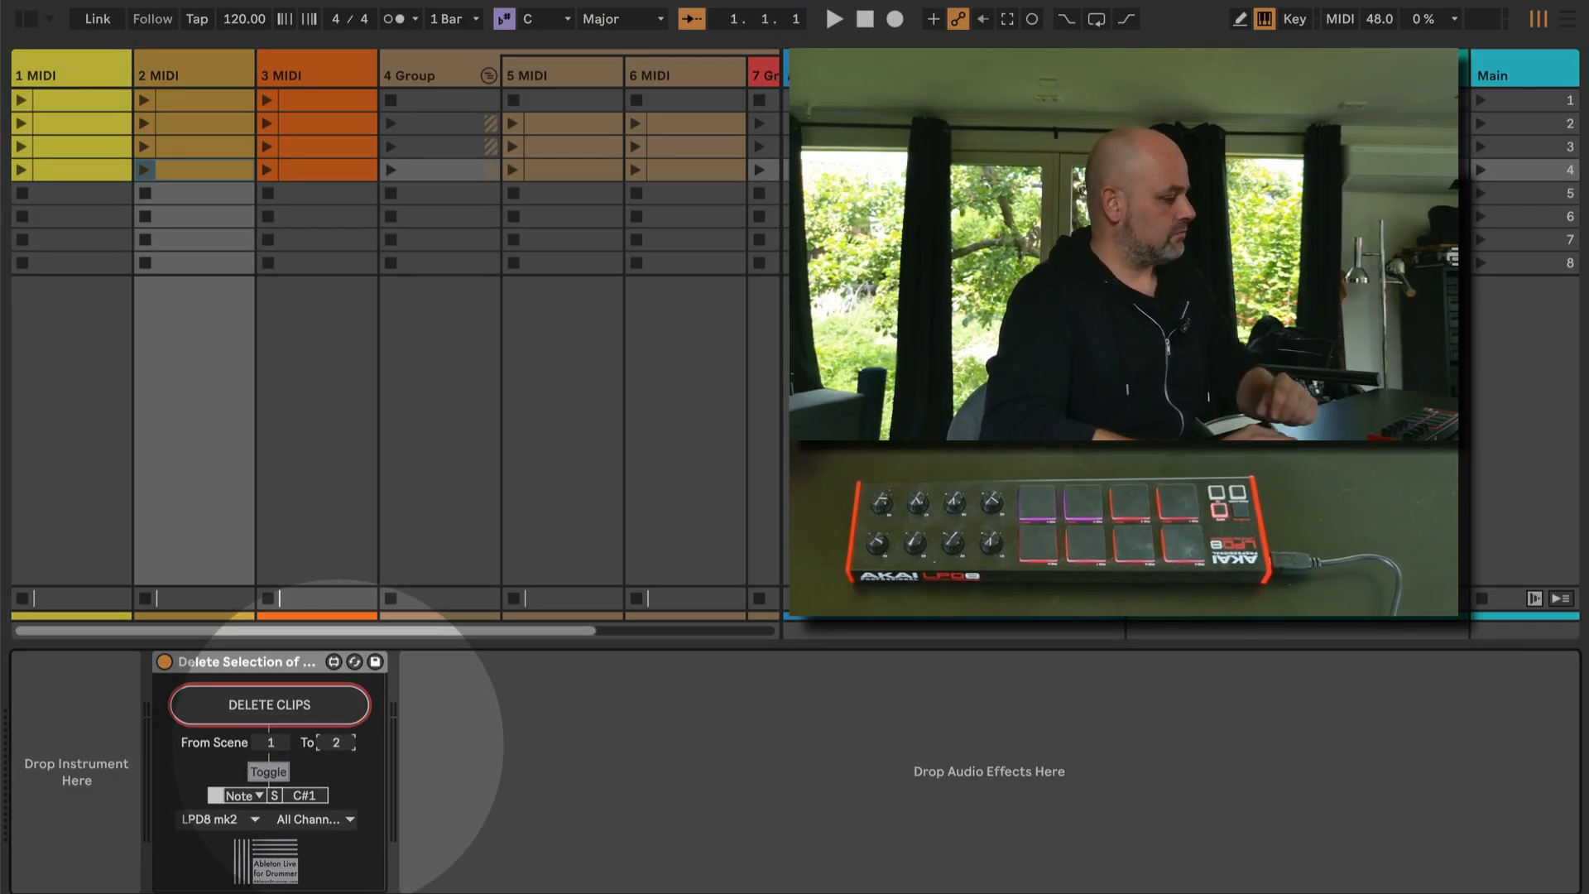
{"action": "type", "text": "1"}
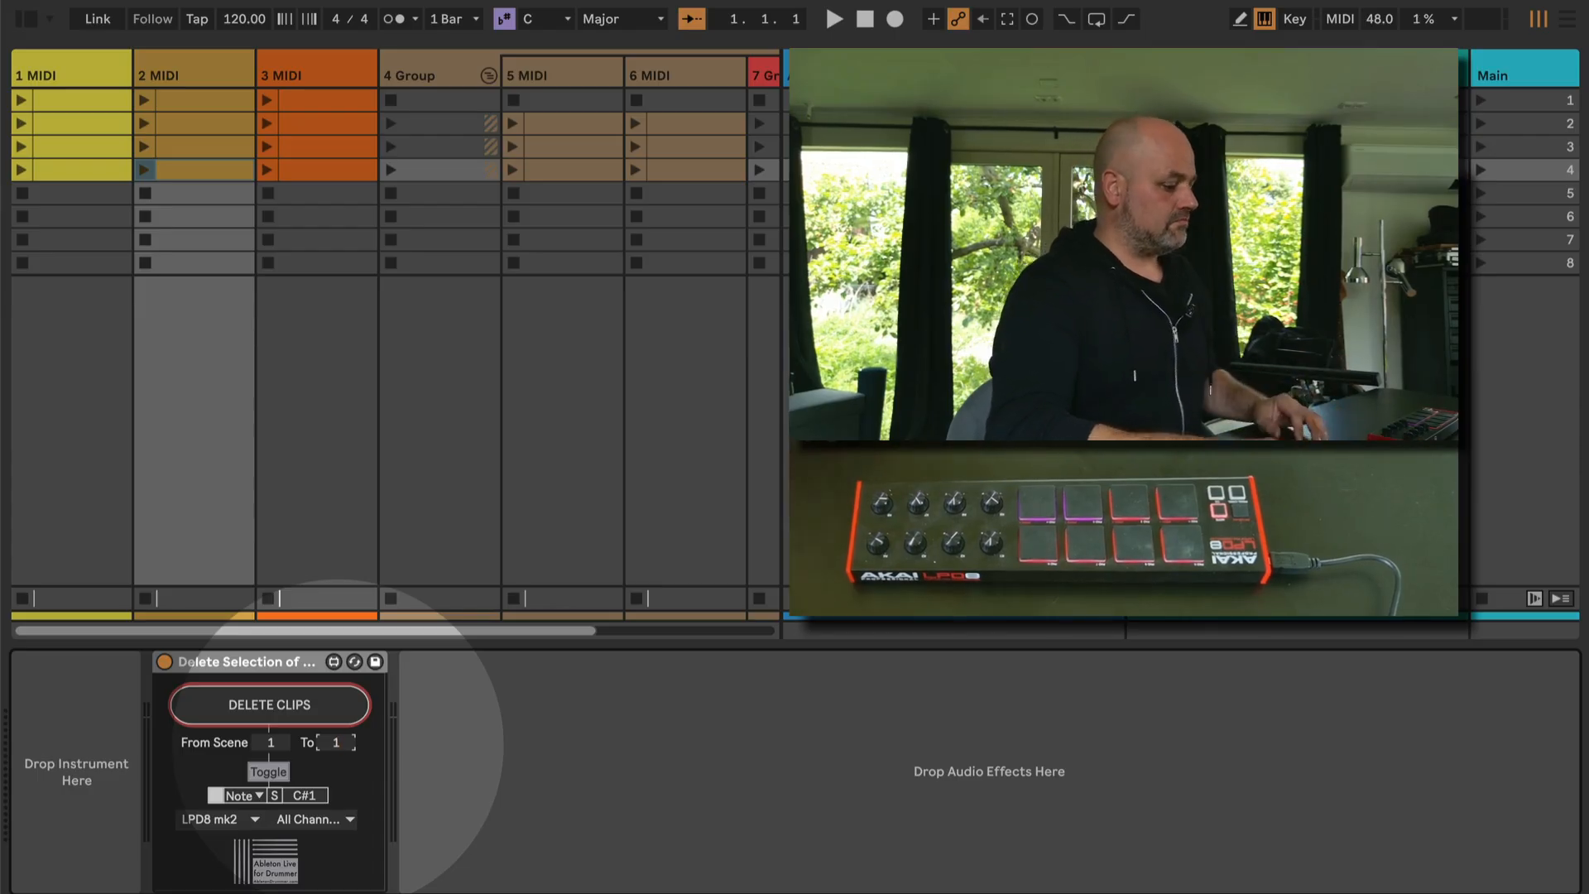
{"action": "left_click", "coordinate": [272, 705]}
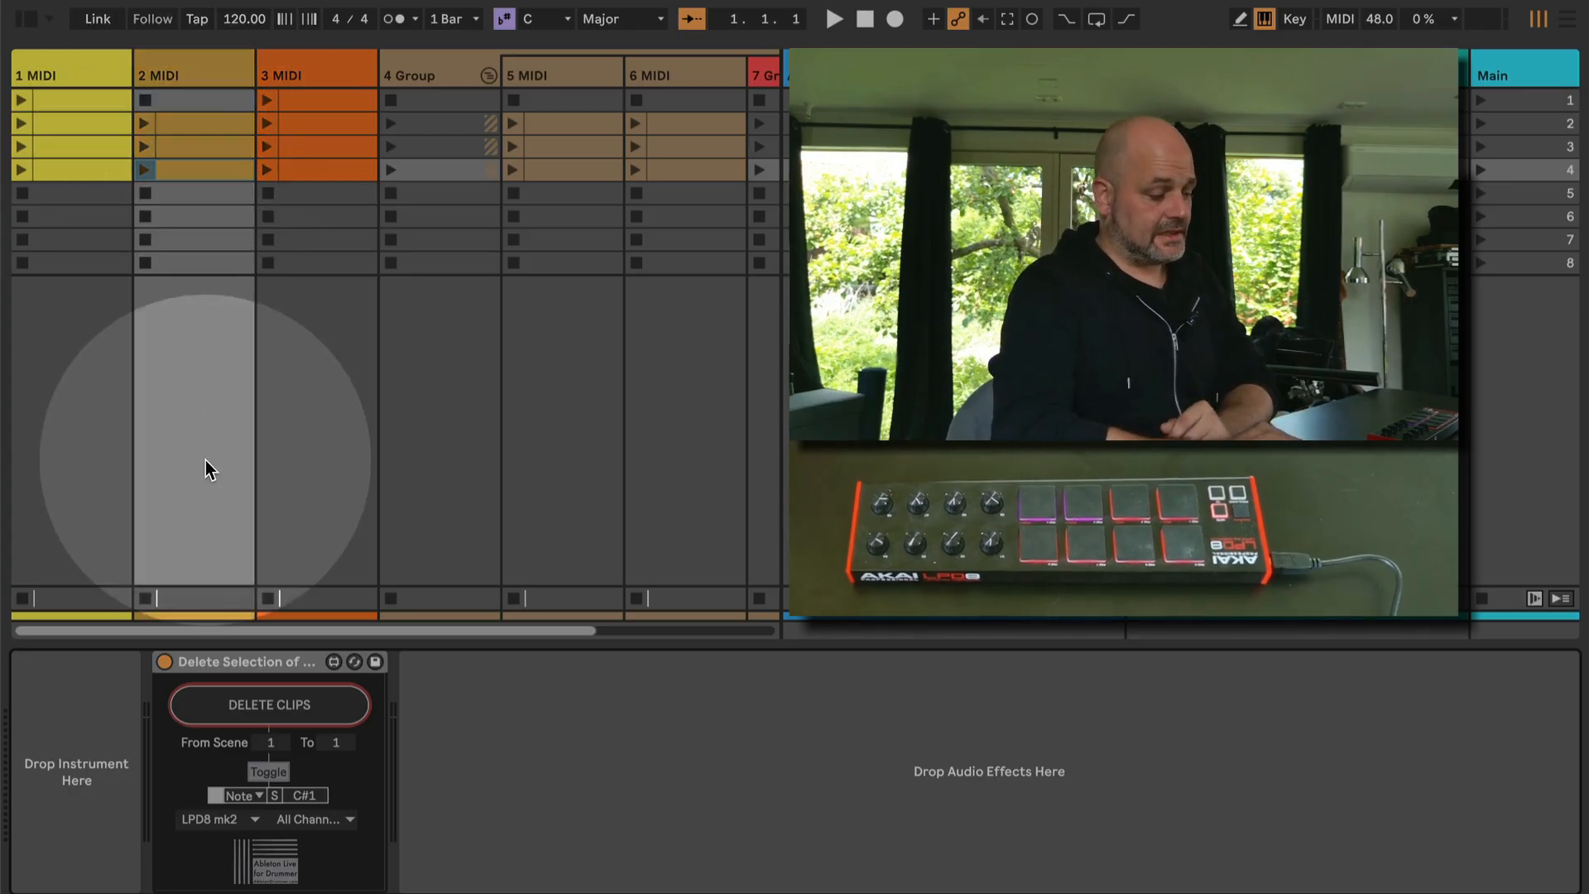
{"action": "left_click", "coordinate": [258, 713]}
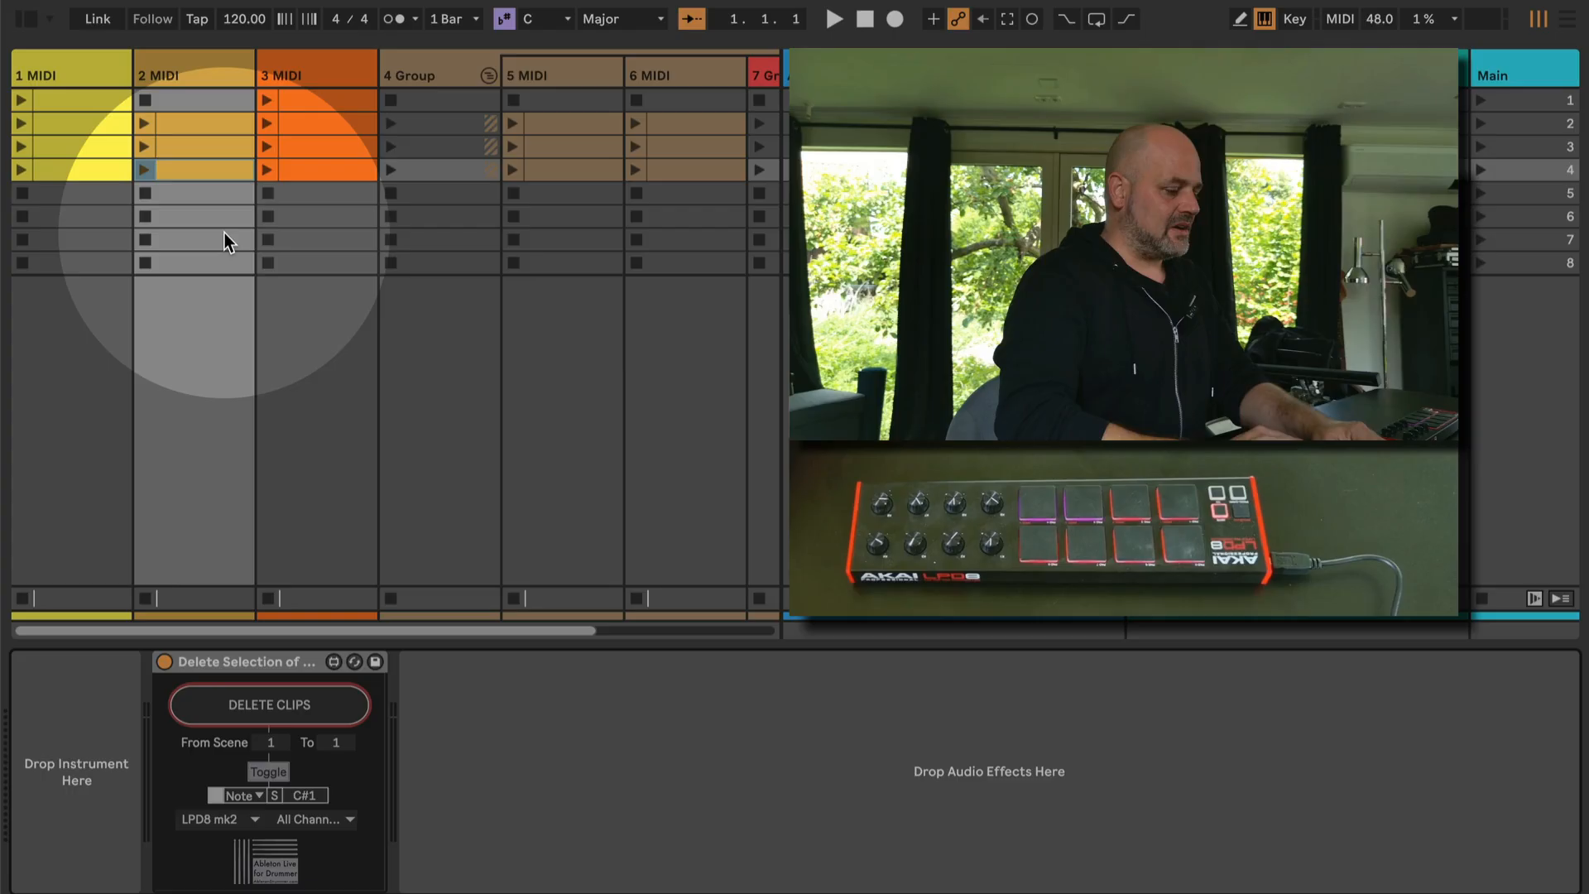
Create a new MIDI clip in scene 1 of track 2 MIDI and show the track's device again.
{"action": "double_click", "coordinate": [191, 98]}
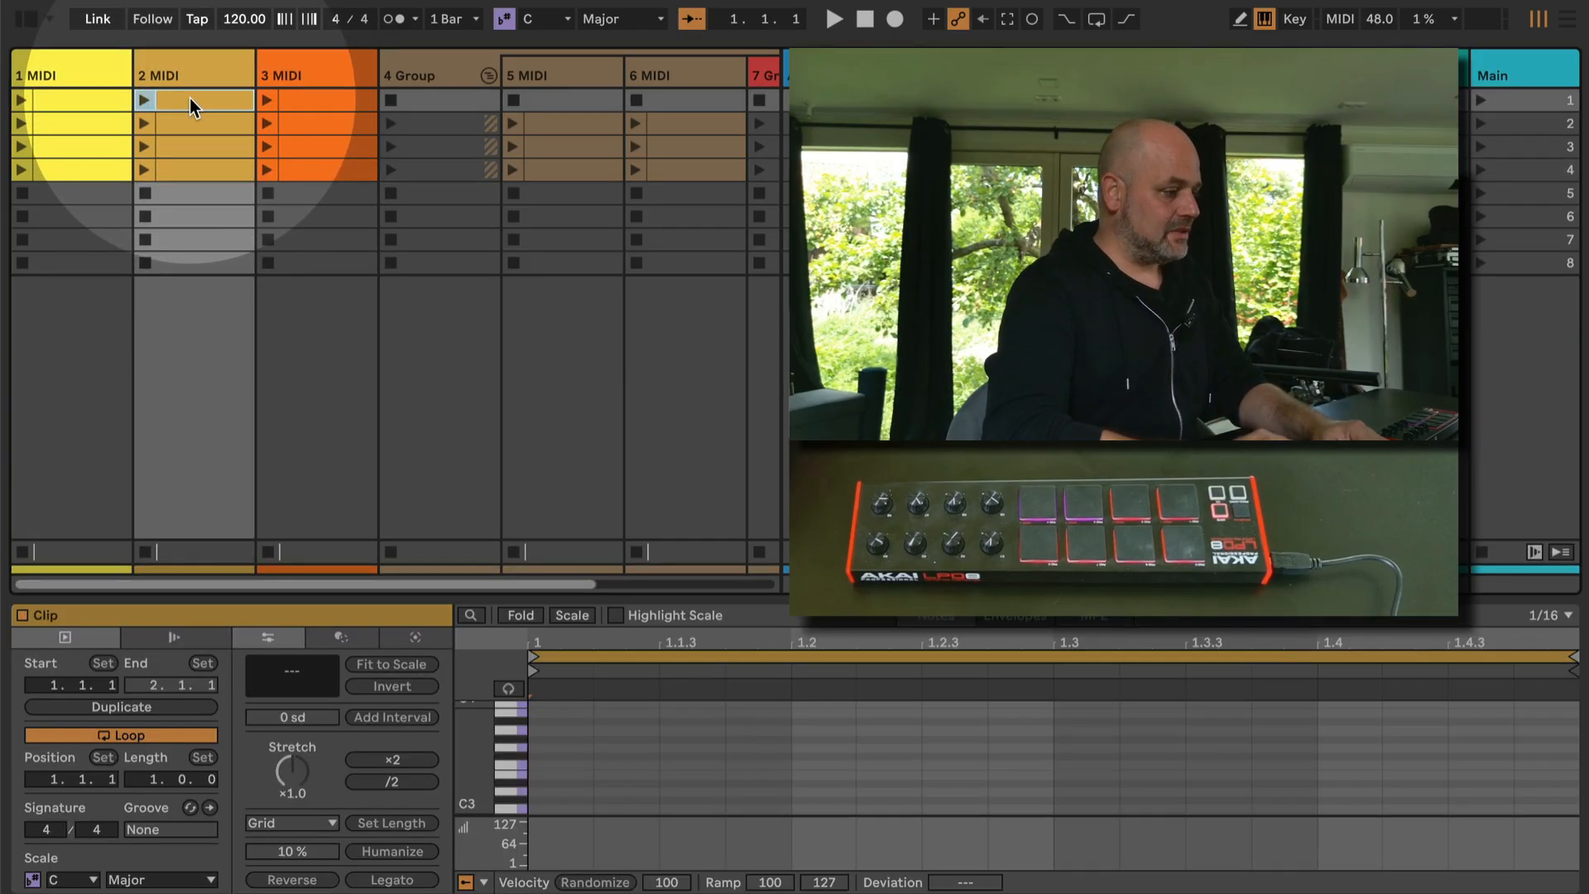
{"action": "left_click", "coordinate": [184, 59]}
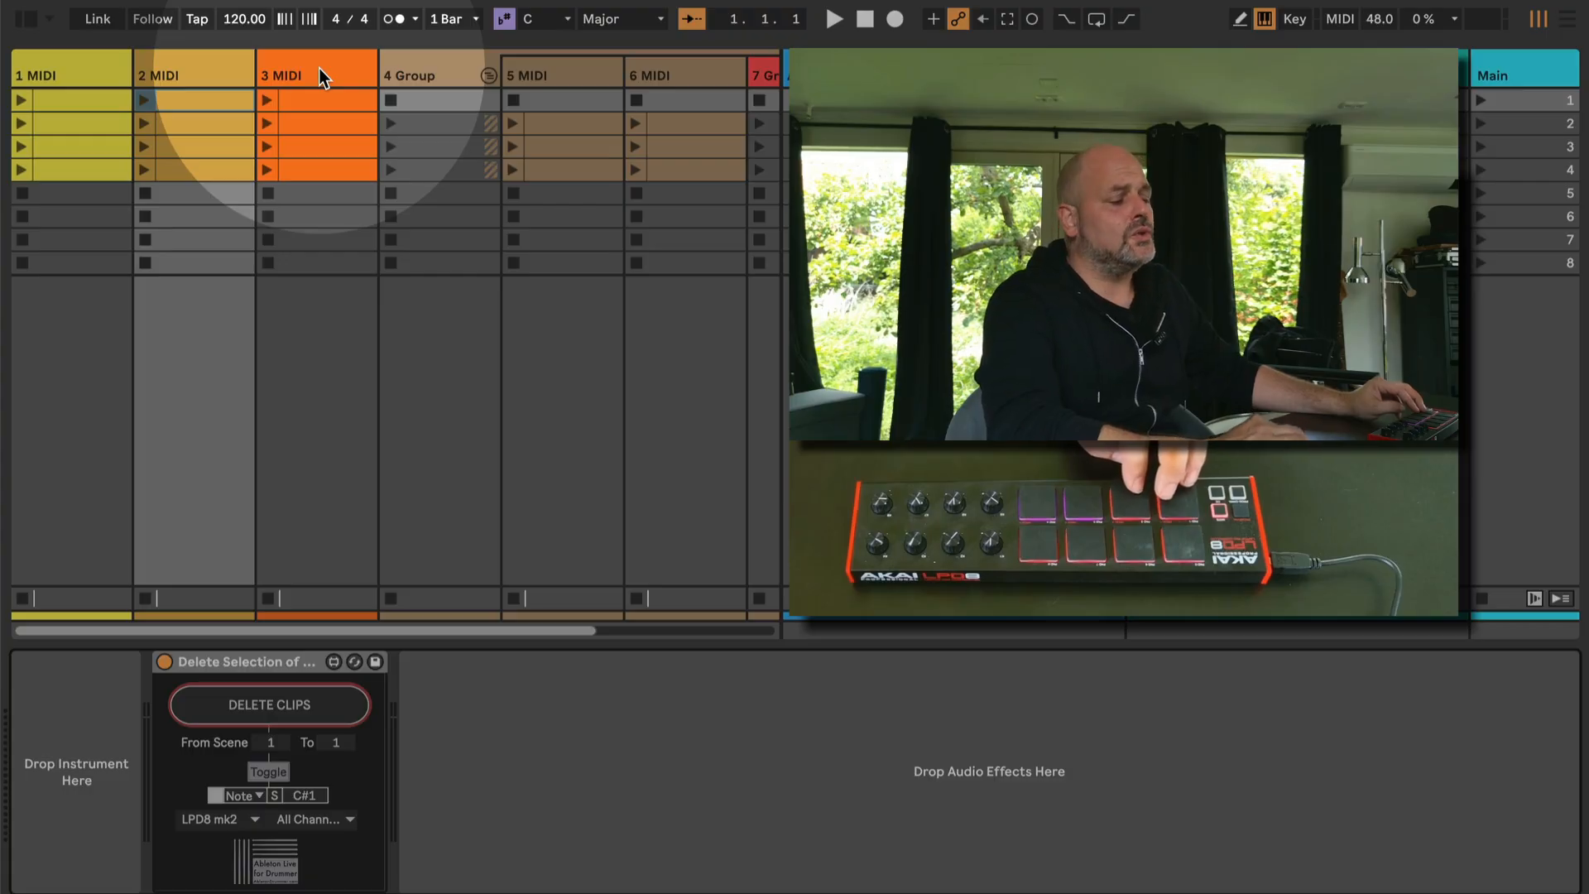
Show the devices on 3 MIDI, collapsing the Multiple Group Tracks device and expanding the Multiple Tracks device.
{"action": "left_click", "coordinate": [319, 70]}
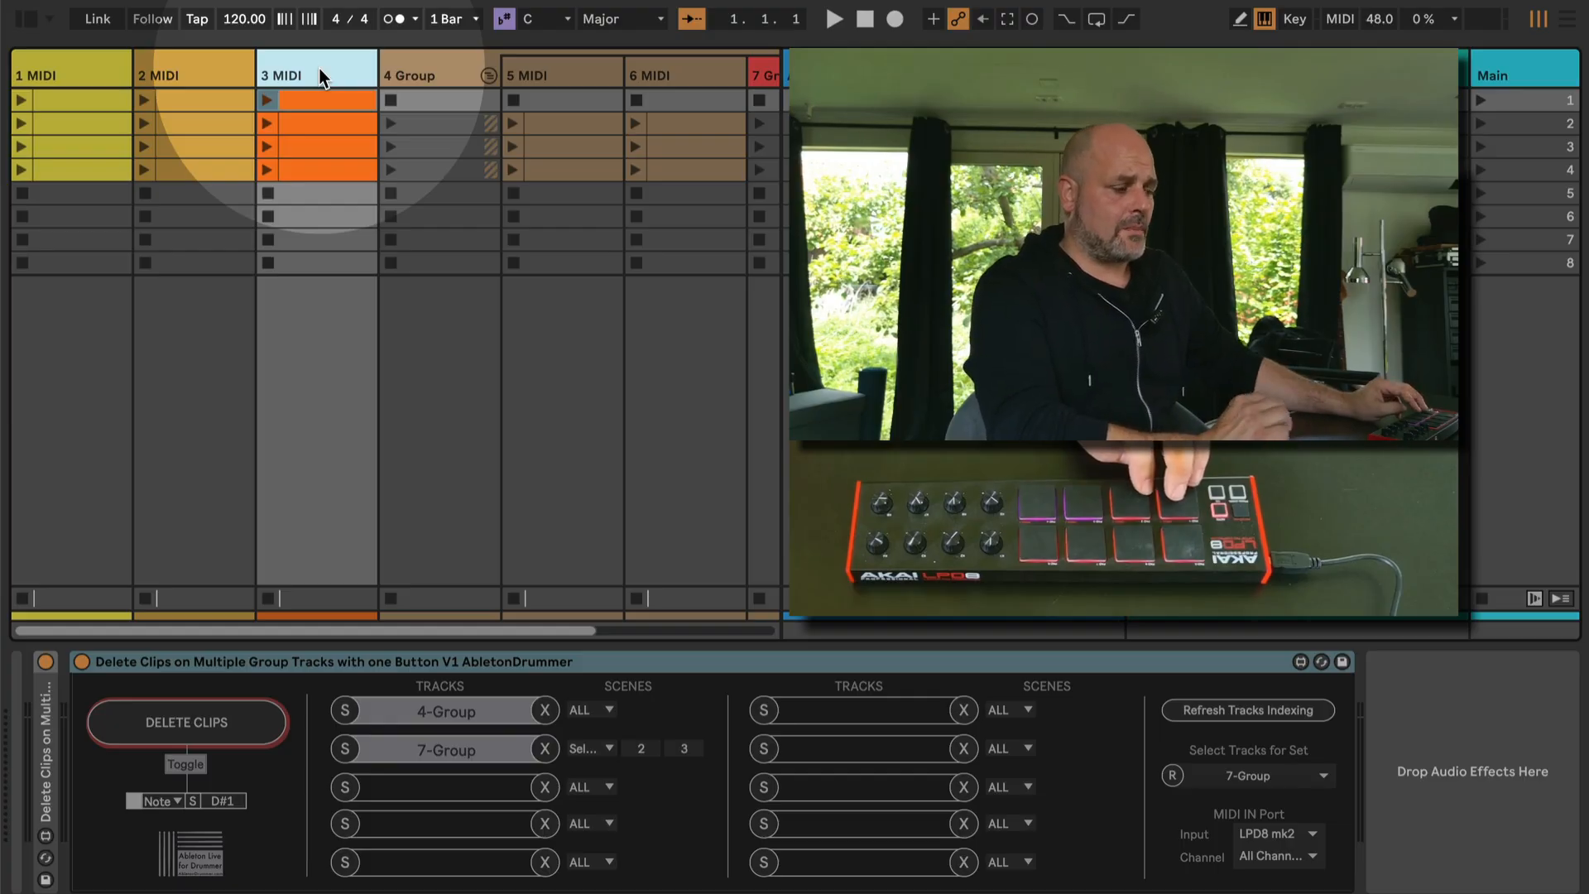
{"action": "left_click", "coordinate": [300, 663]}
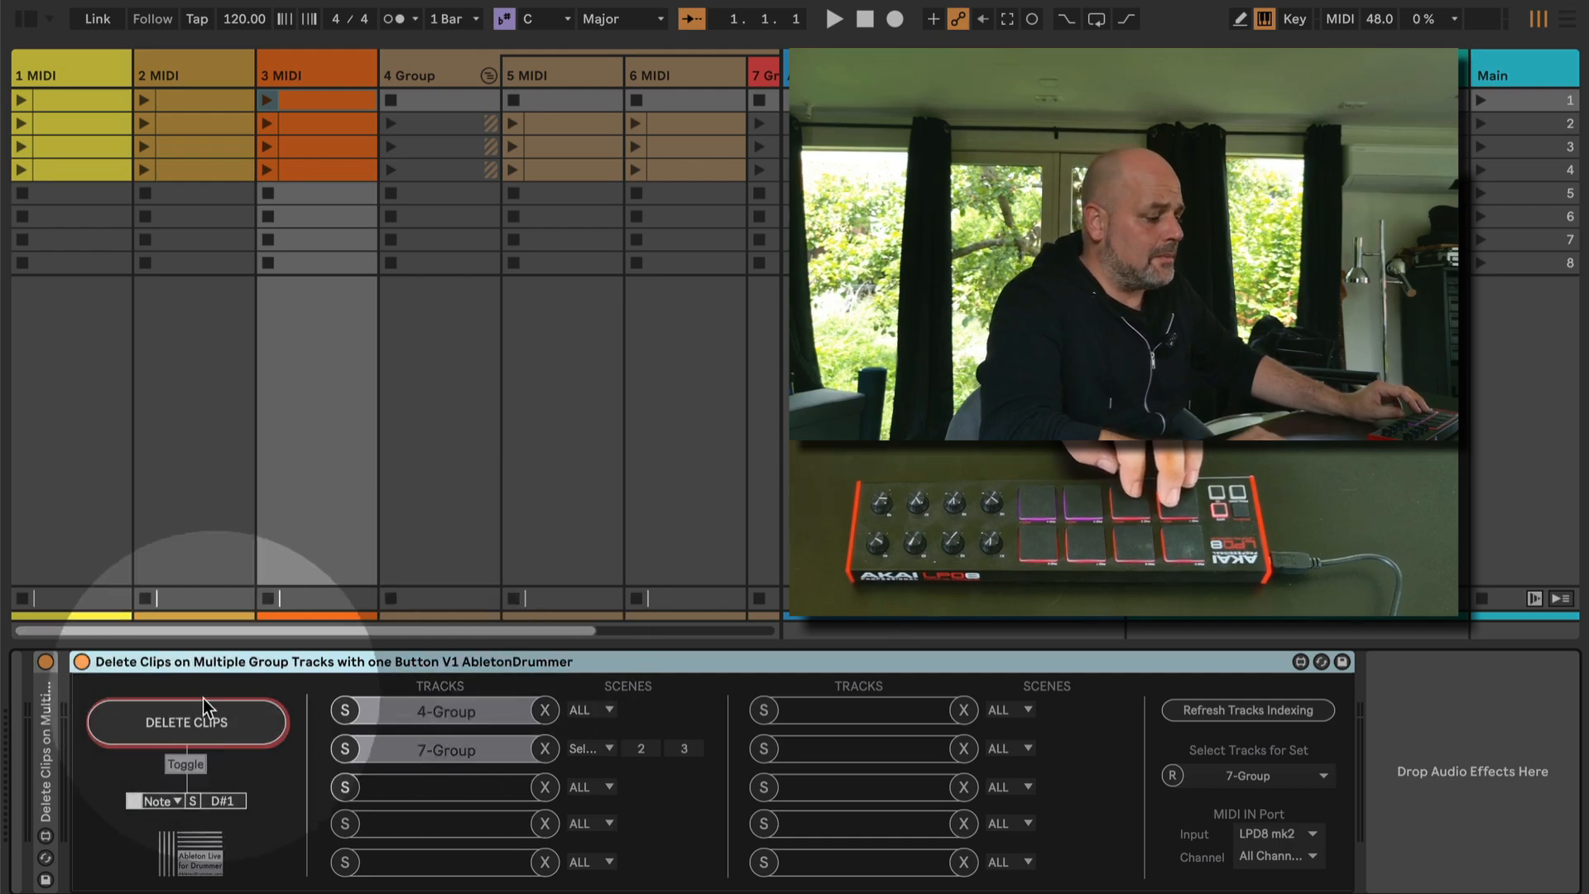
{"action": "double_click", "coordinate": [255, 661]}
{"action": "double_click", "coordinate": [50, 716]}
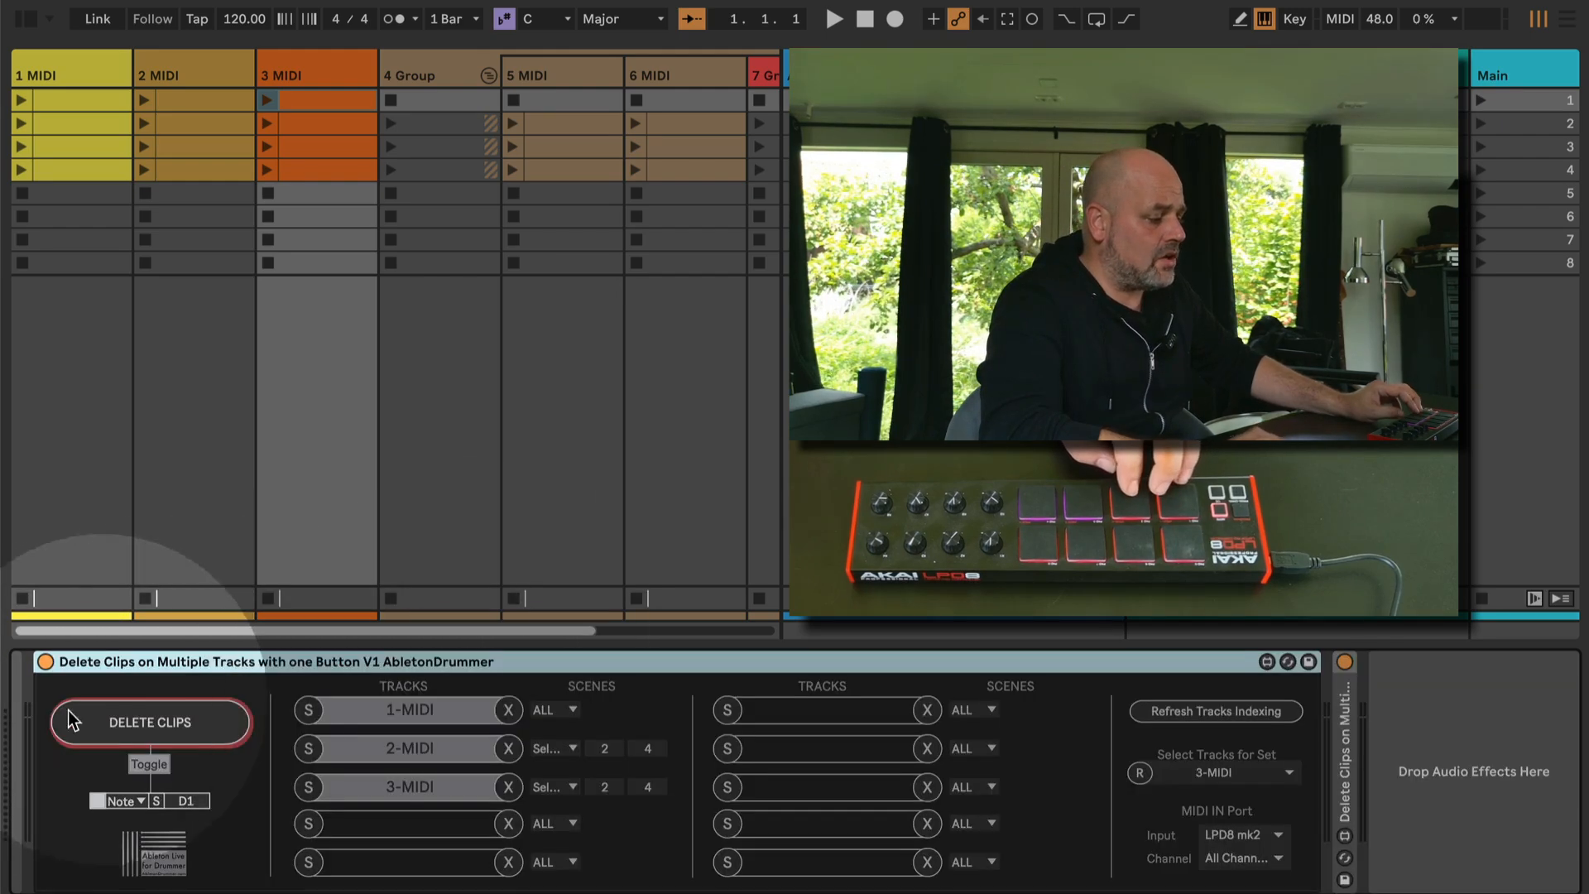
Clear the 3-MIDI, 2-MIDI and 1-MIDI track assignments from the Multiple Tracks device.
{"action": "left_click", "coordinate": [509, 787]}
{"action": "left_click", "coordinate": [510, 749]}
{"action": "left_click", "coordinate": [510, 710]}
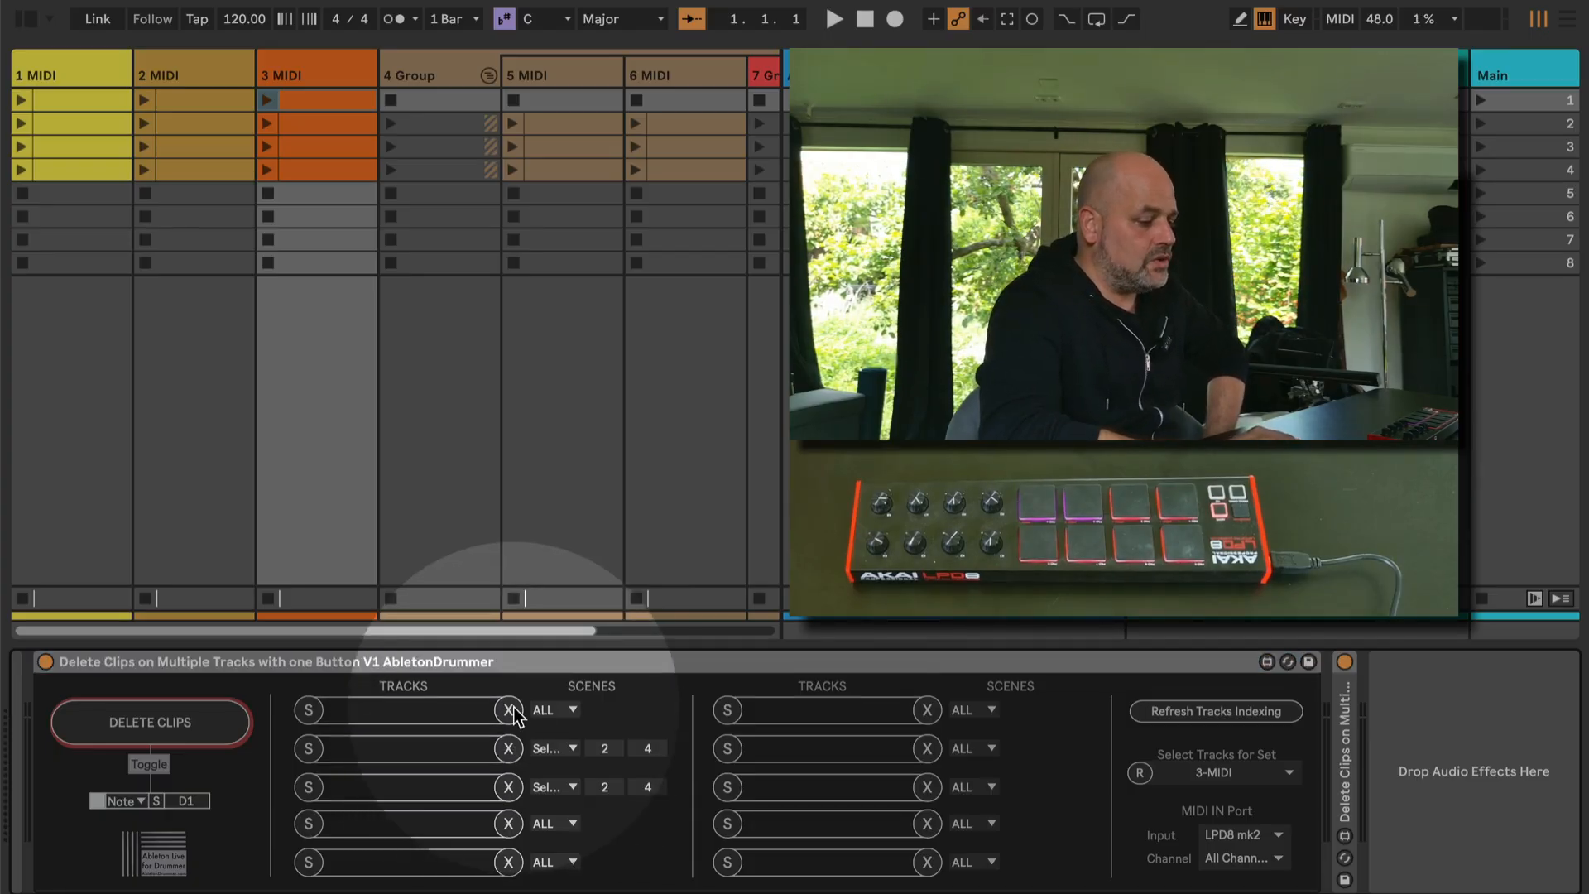
Reset the device's track selector to 1-MIDI, assign that track to the first slot, and compare it with the track header.
{"action": "left_click", "coordinate": [1144, 775]}
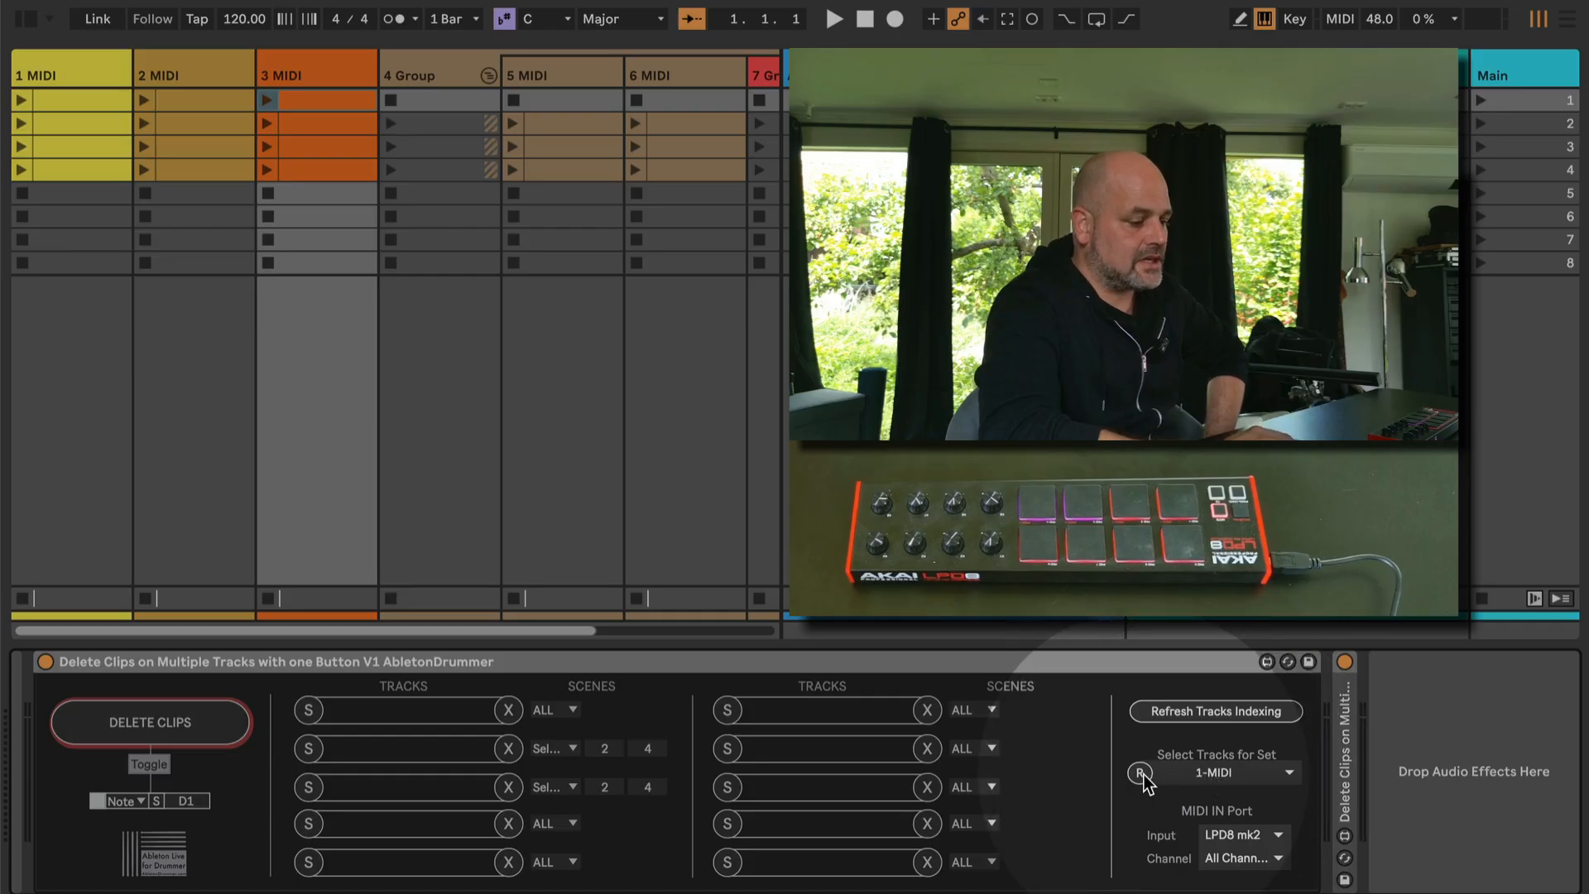
{"action": "left_click", "coordinate": [1219, 773]}
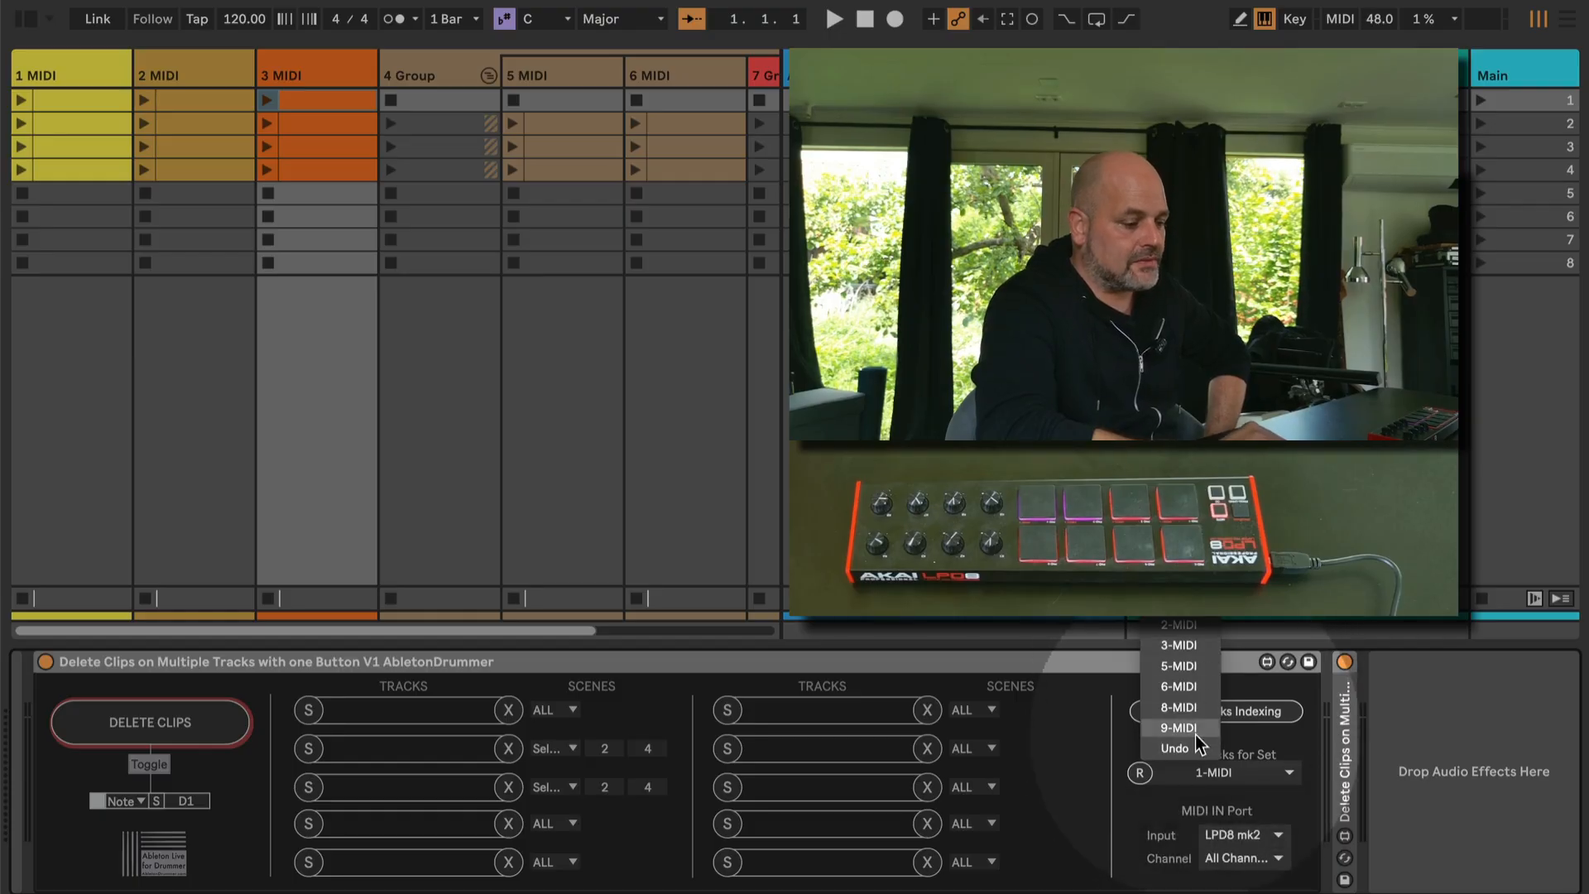
{"action": "left_click", "coordinate": [1248, 774]}
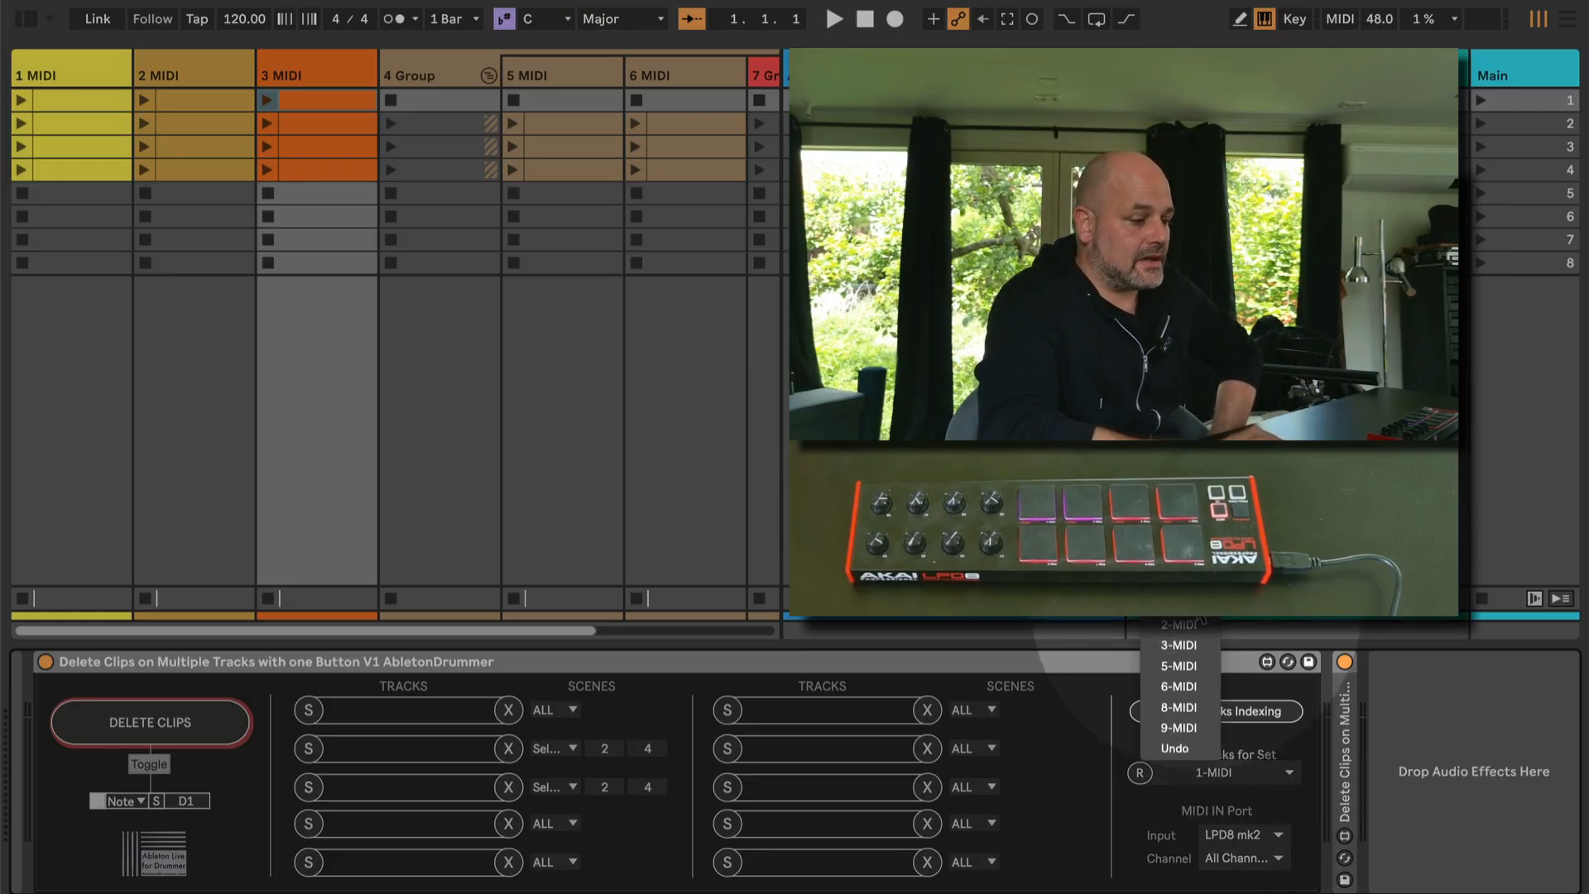
{"action": "left_click", "coordinate": [1198, 626]}
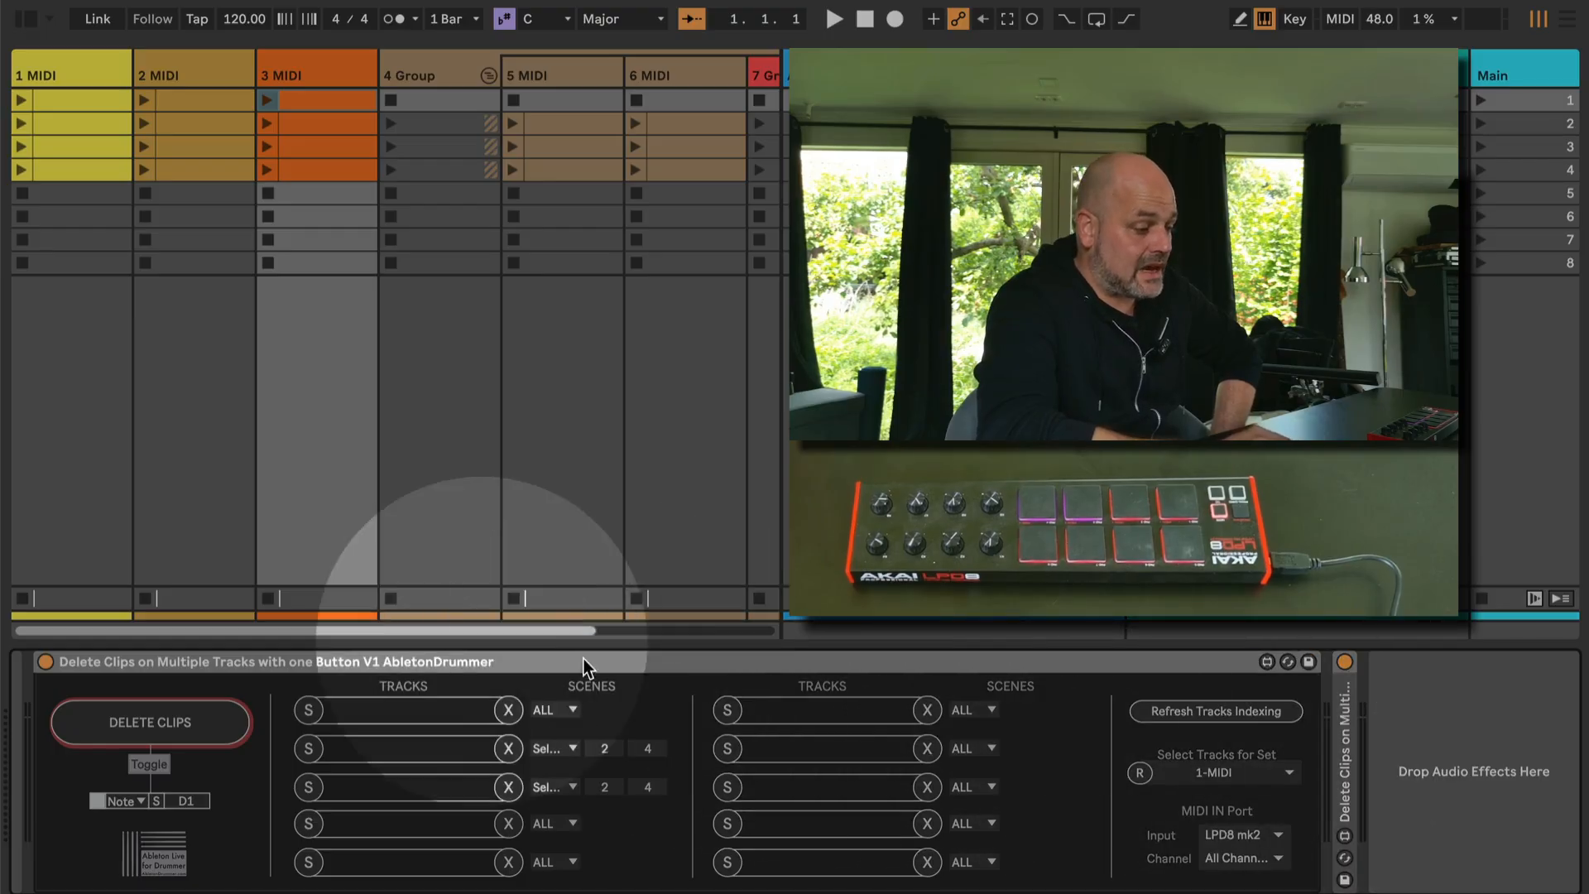
{"action": "left_click", "coordinate": [308, 711]}
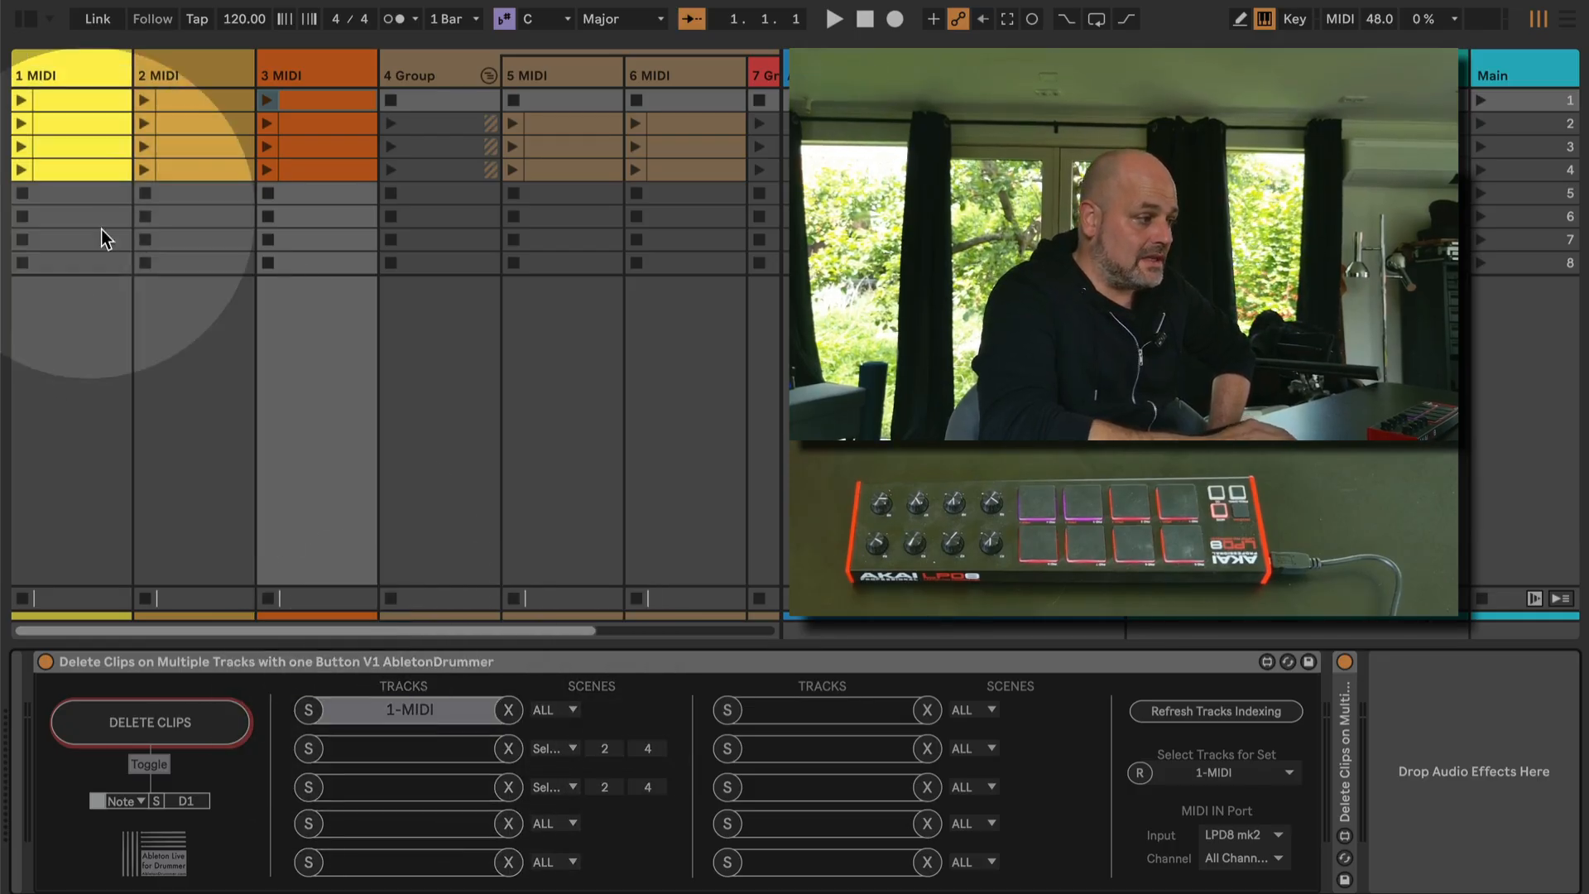
{"action": "left_click", "coordinate": [78, 85]}
{"action": "left_click", "coordinate": [330, 65]}
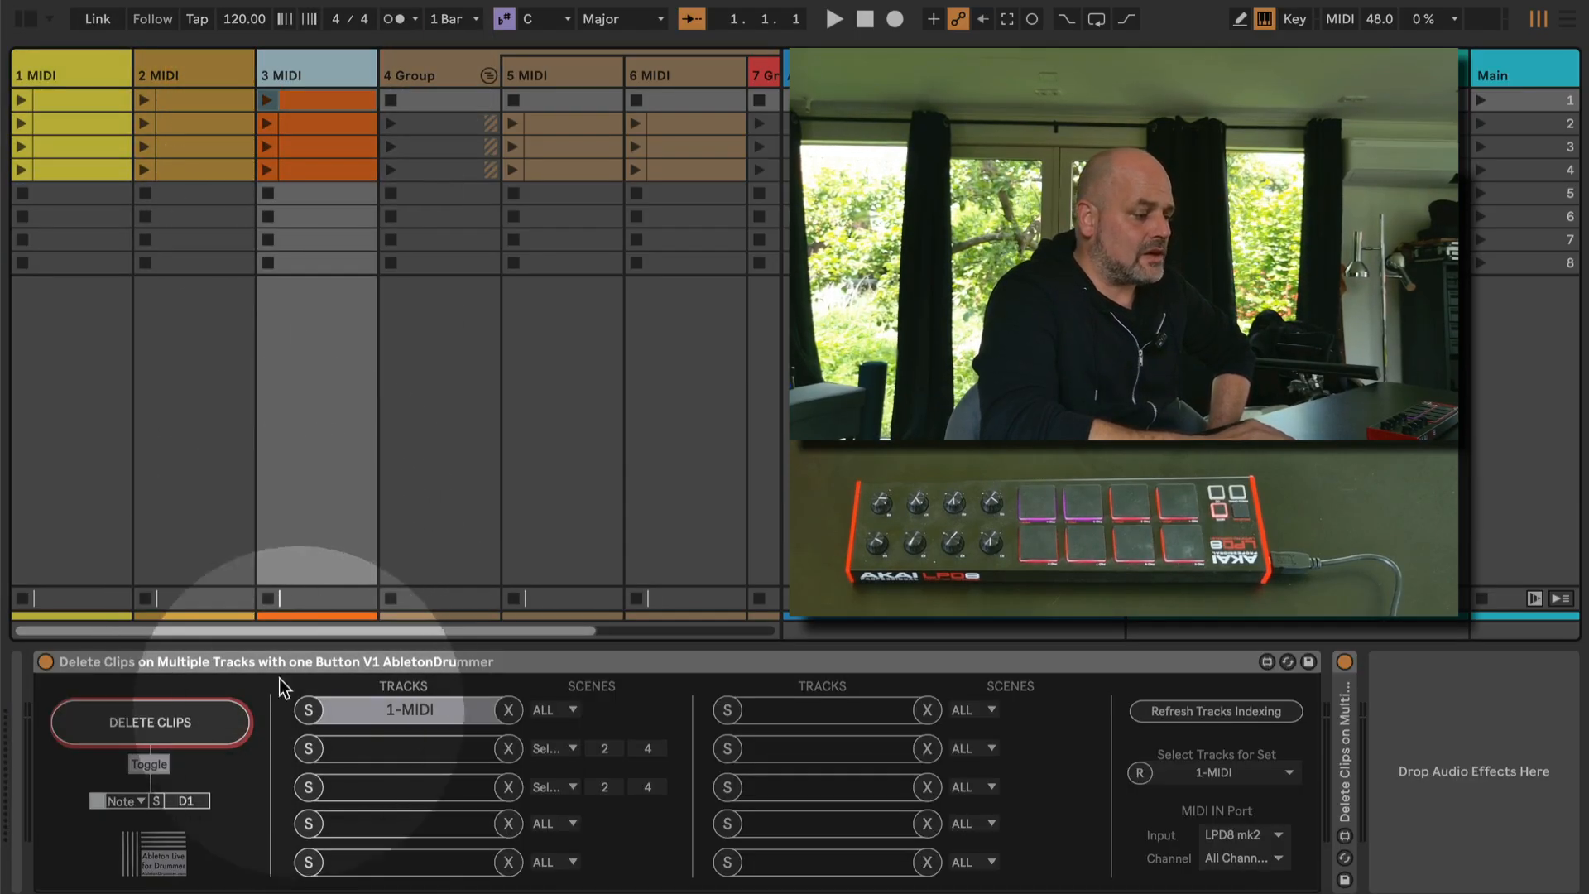
Keep the first slot's scenes on ALL and assign 2-MIDI to the second slot of the Multiple Tracks device.
{"action": "left_click", "coordinate": [569, 710]}
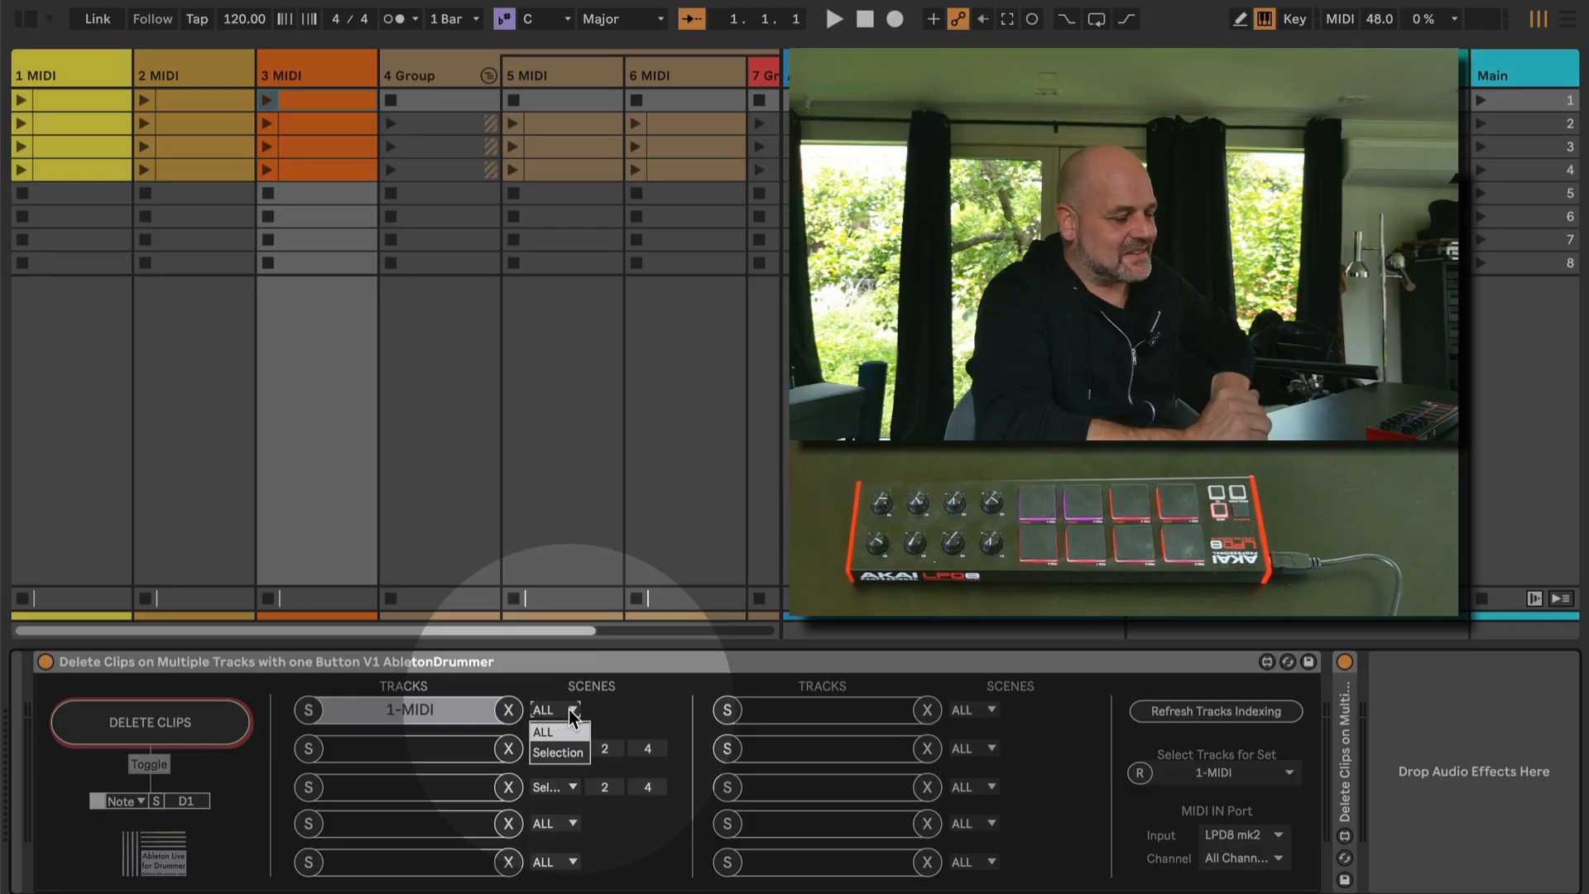
{"action": "left_click", "coordinate": [564, 729]}
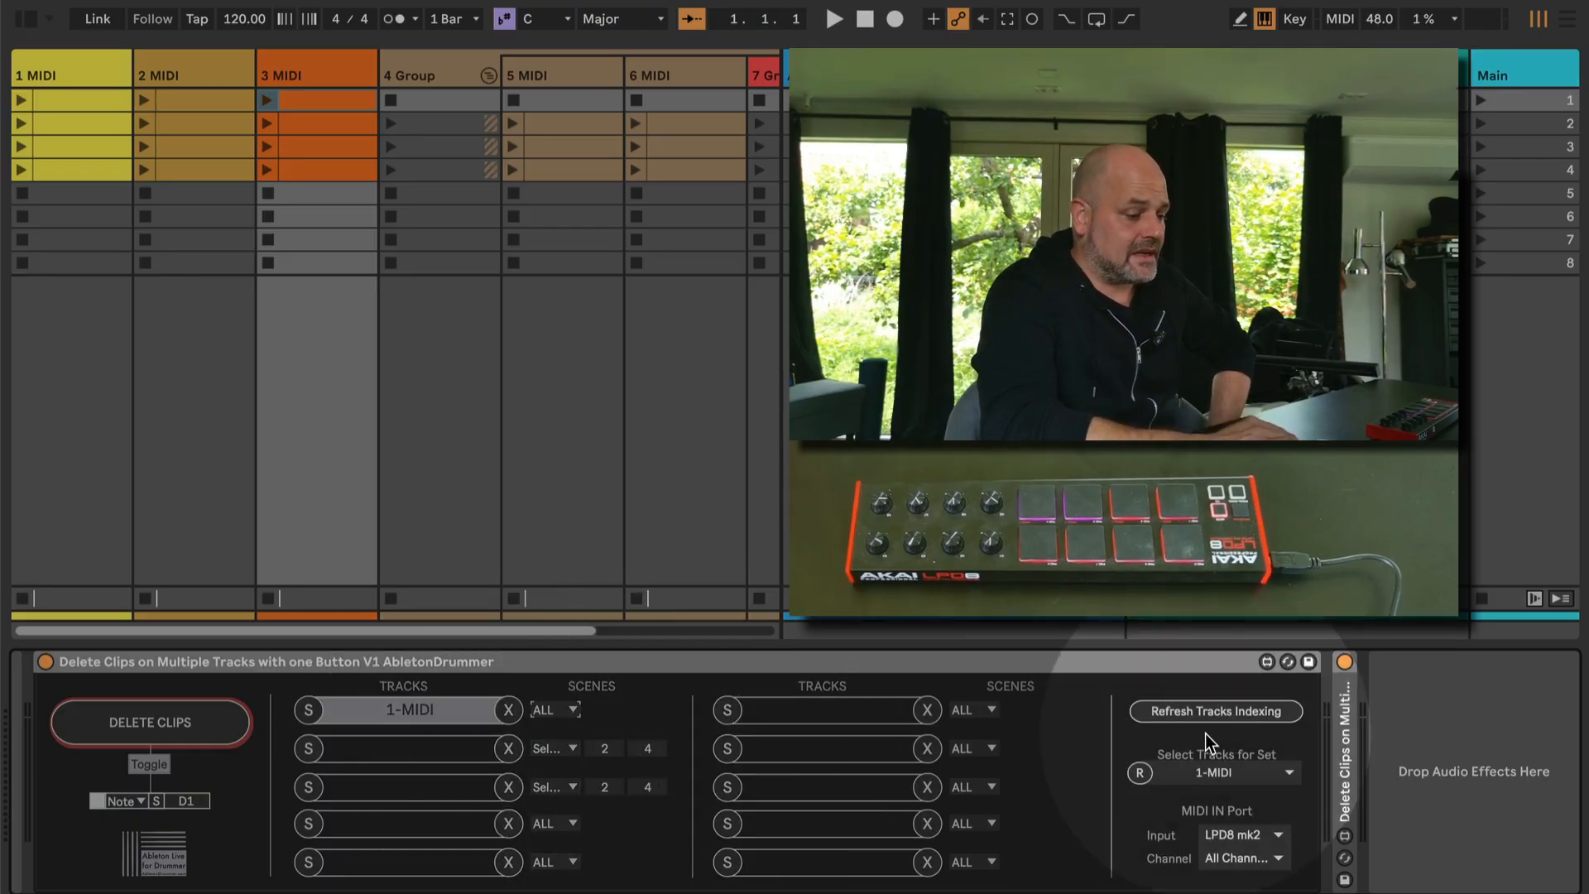
{"action": "left_click", "coordinate": [1241, 769]}
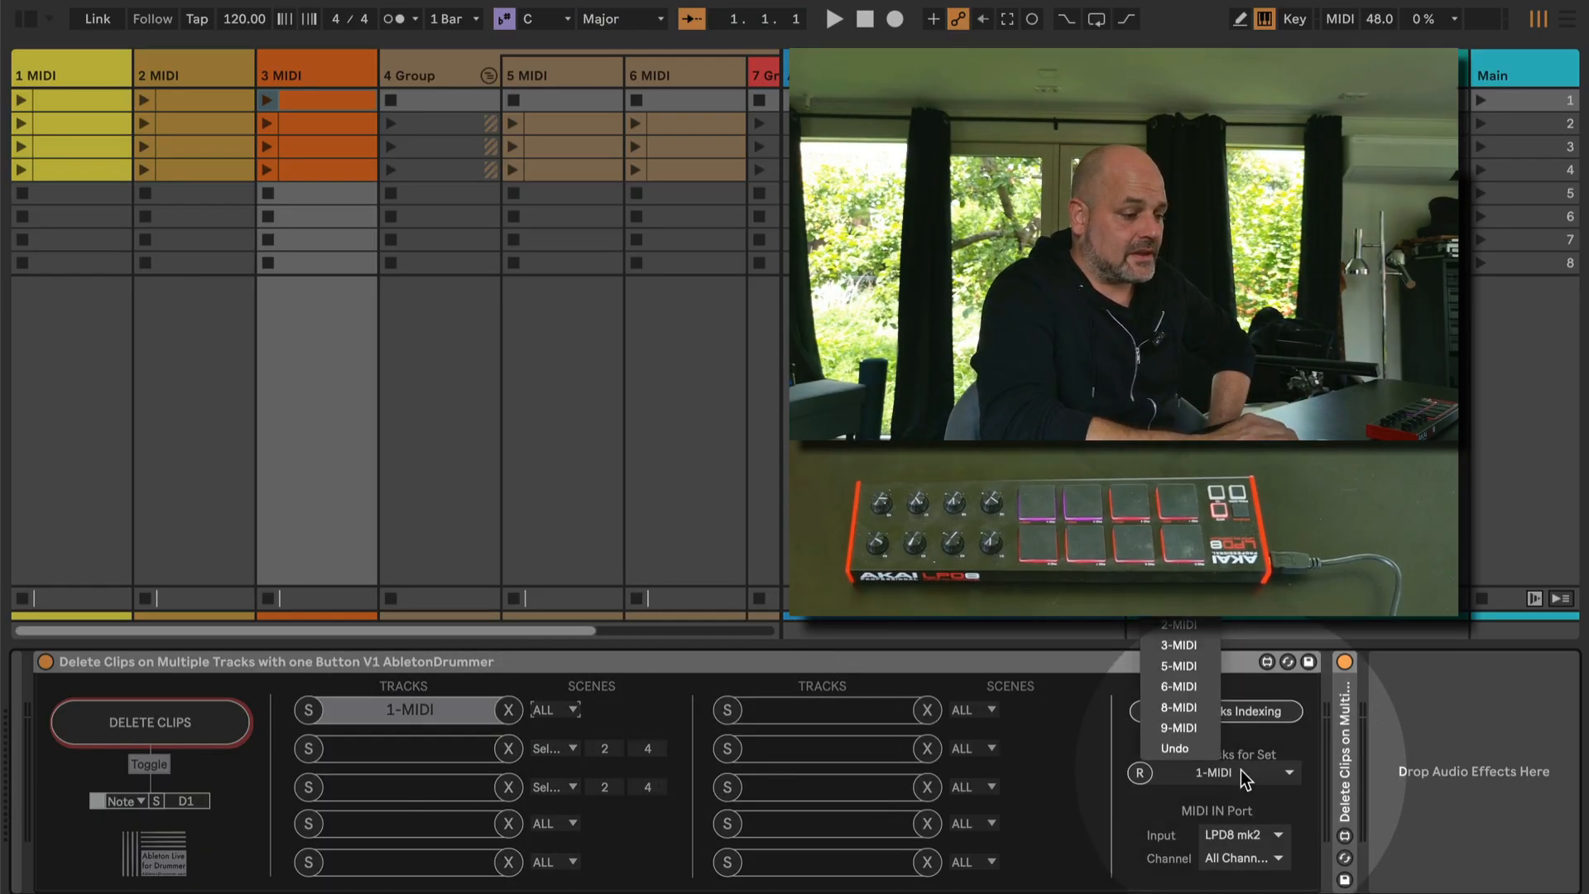
{"action": "left_click", "coordinate": [1192, 631]}
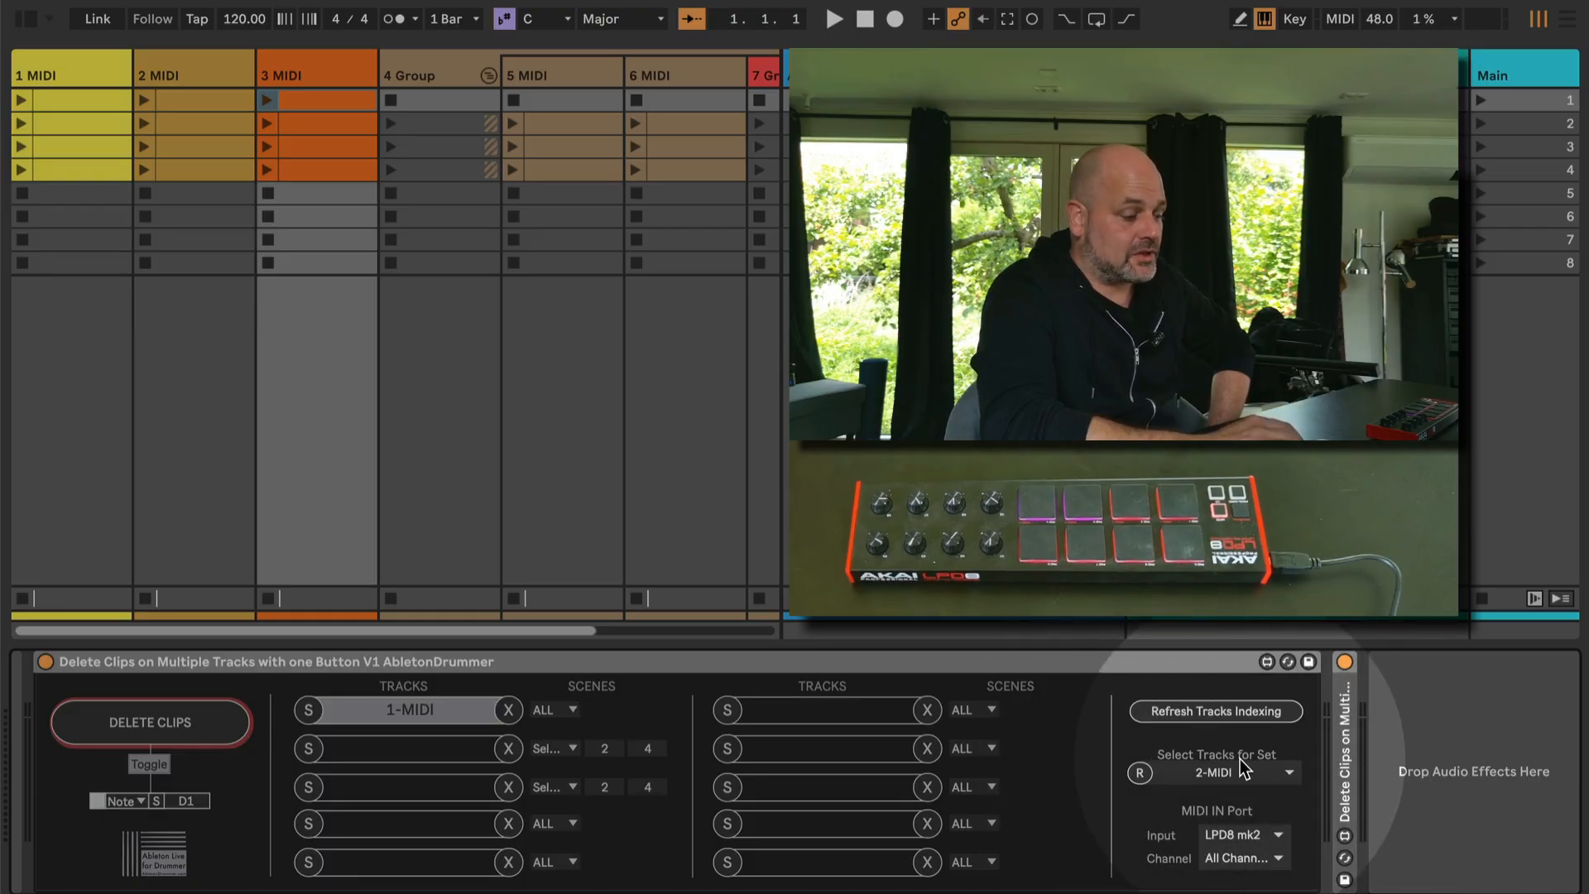
{"action": "left_click", "coordinate": [309, 749]}
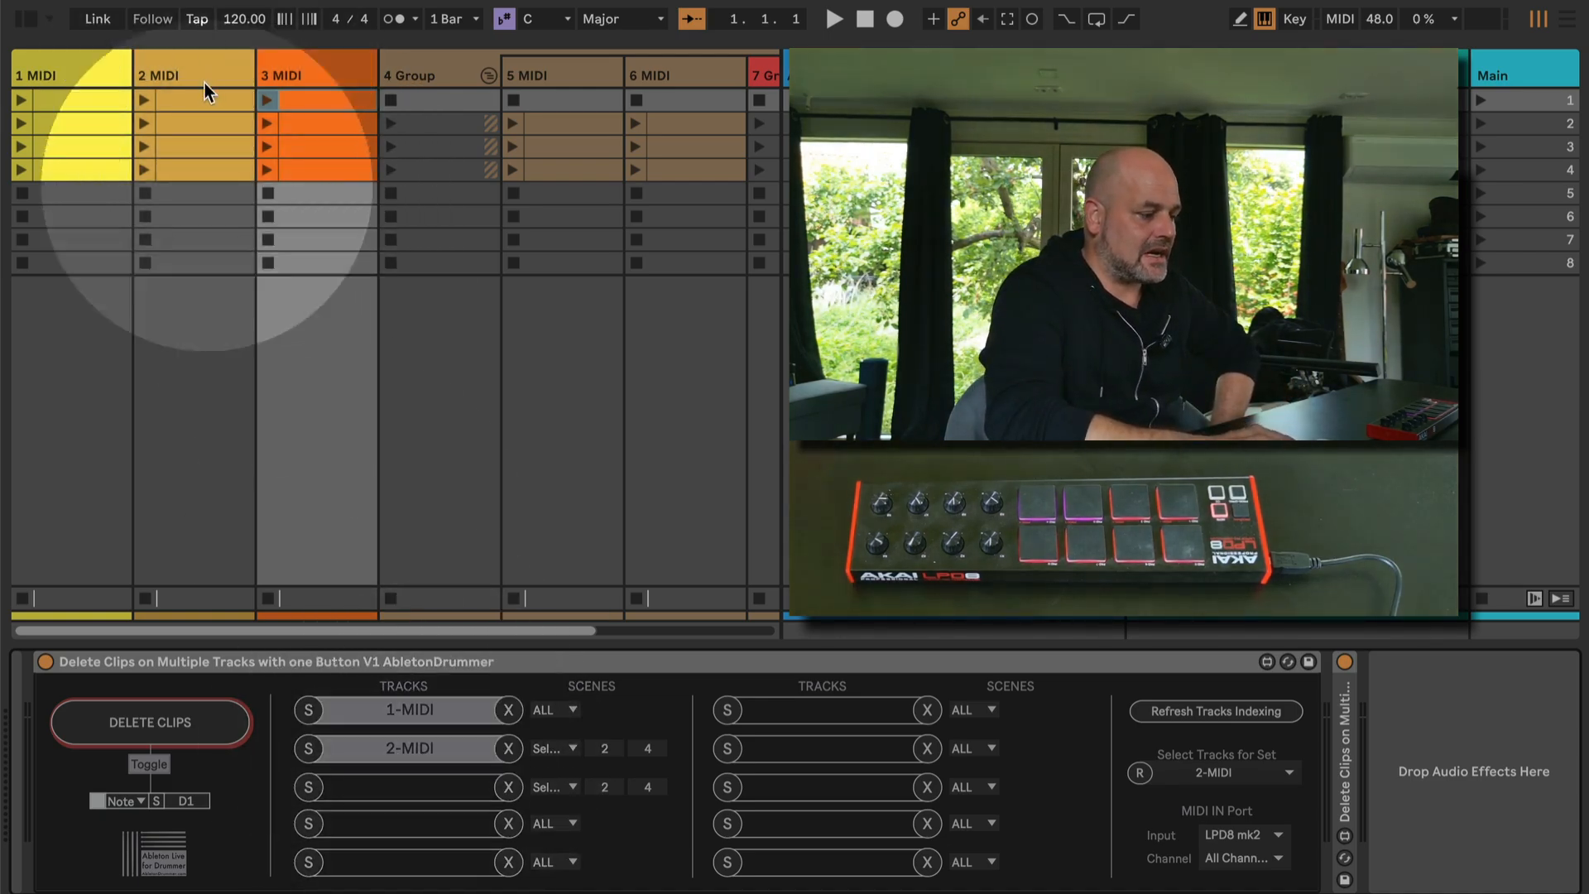
Set the 2-MIDI slot's scenes to Selection, covering only scene 4.
{"action": "left_click", "coordinate": [573, 751]}
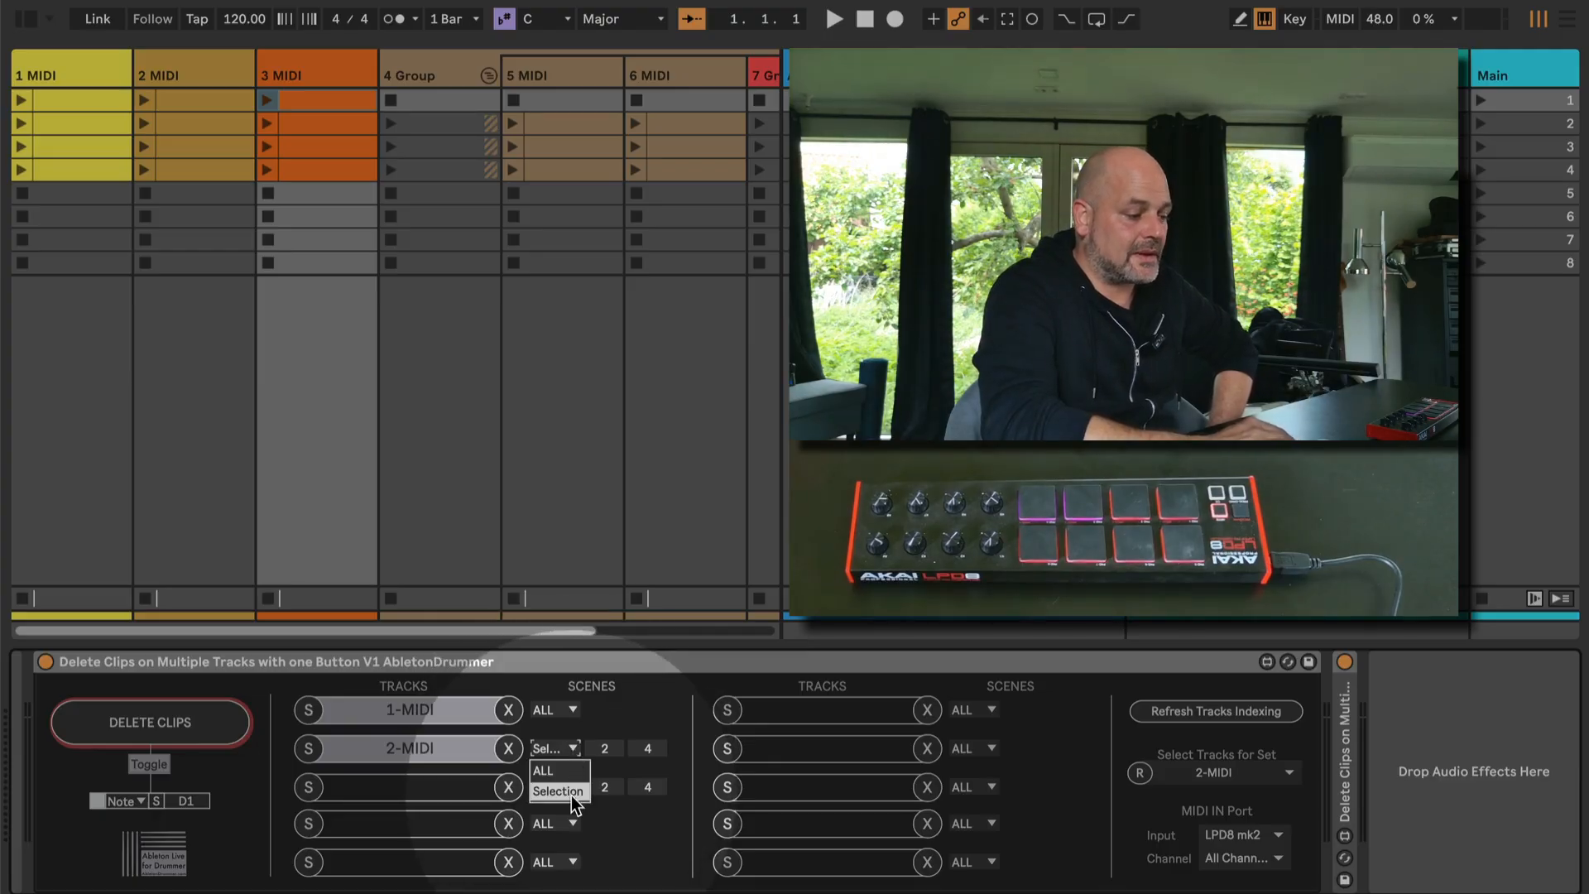
{"action": "left_click", "coordinate": [570, 794]}
{"action": "left_click", "coordinate": [607, 749]}
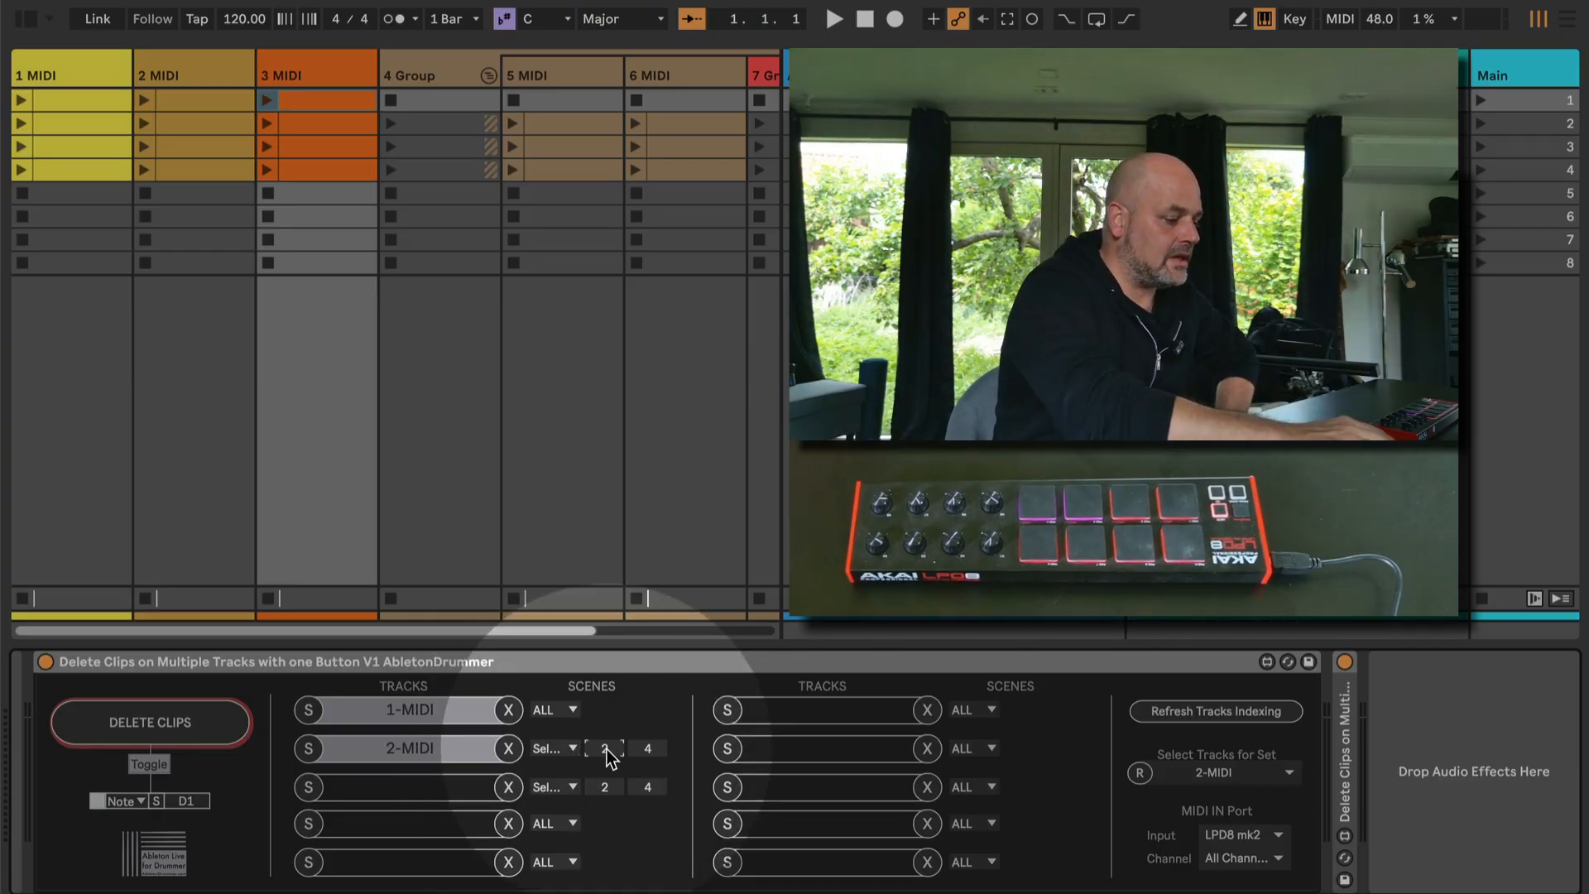
{"action": "type", "text": "4"}
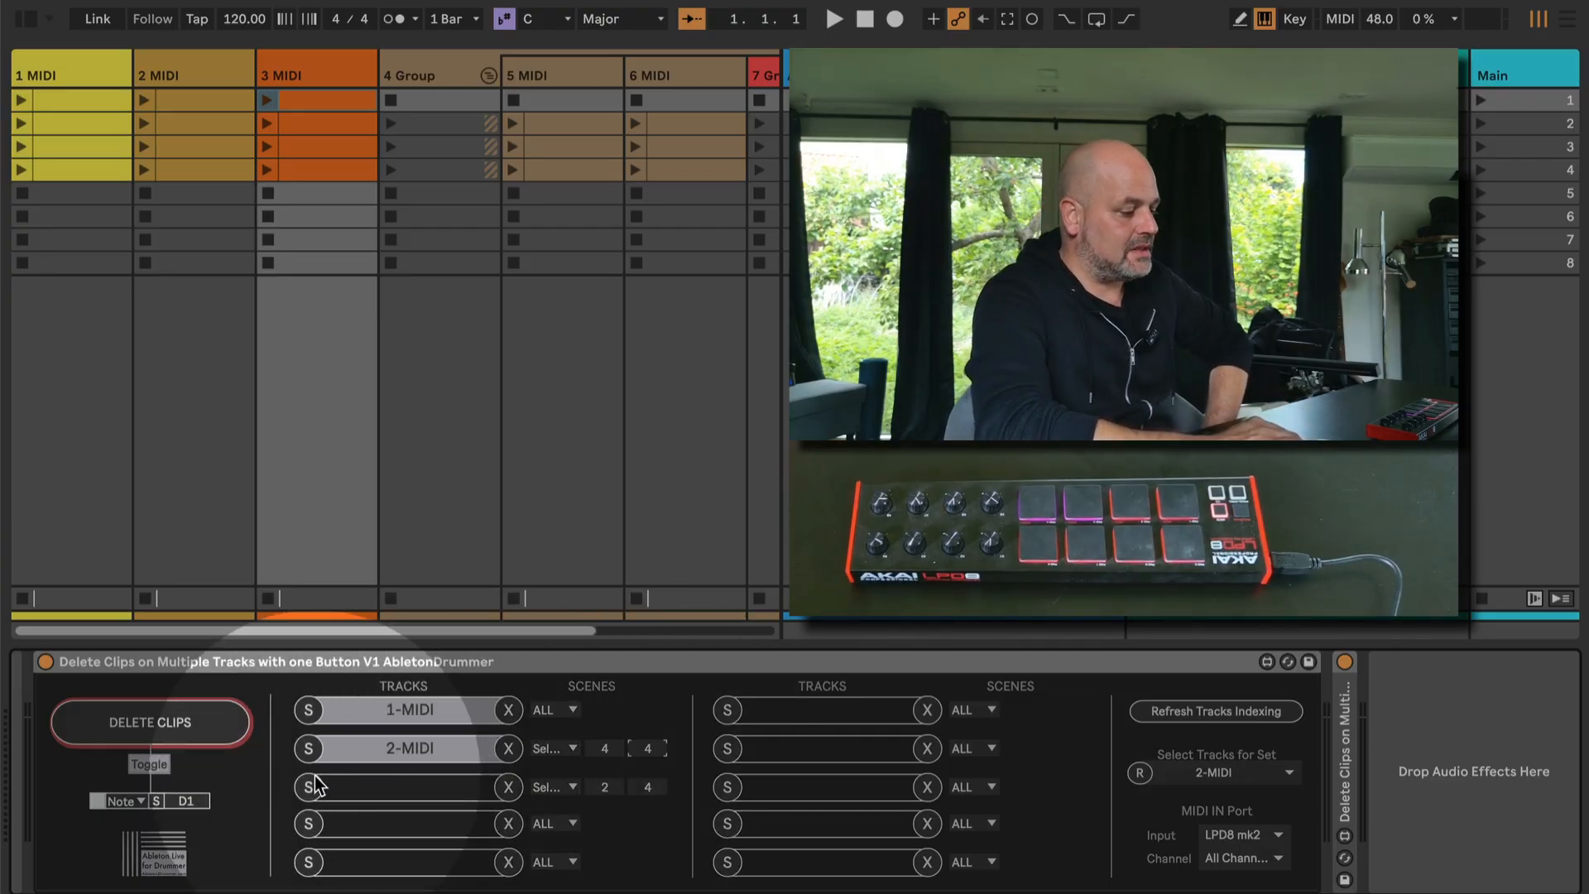
Assign 3-MIDI to the third slot and set its scene selection from 1 to 2.
{"action": "left_click", "coordinate": [1247, 772]}
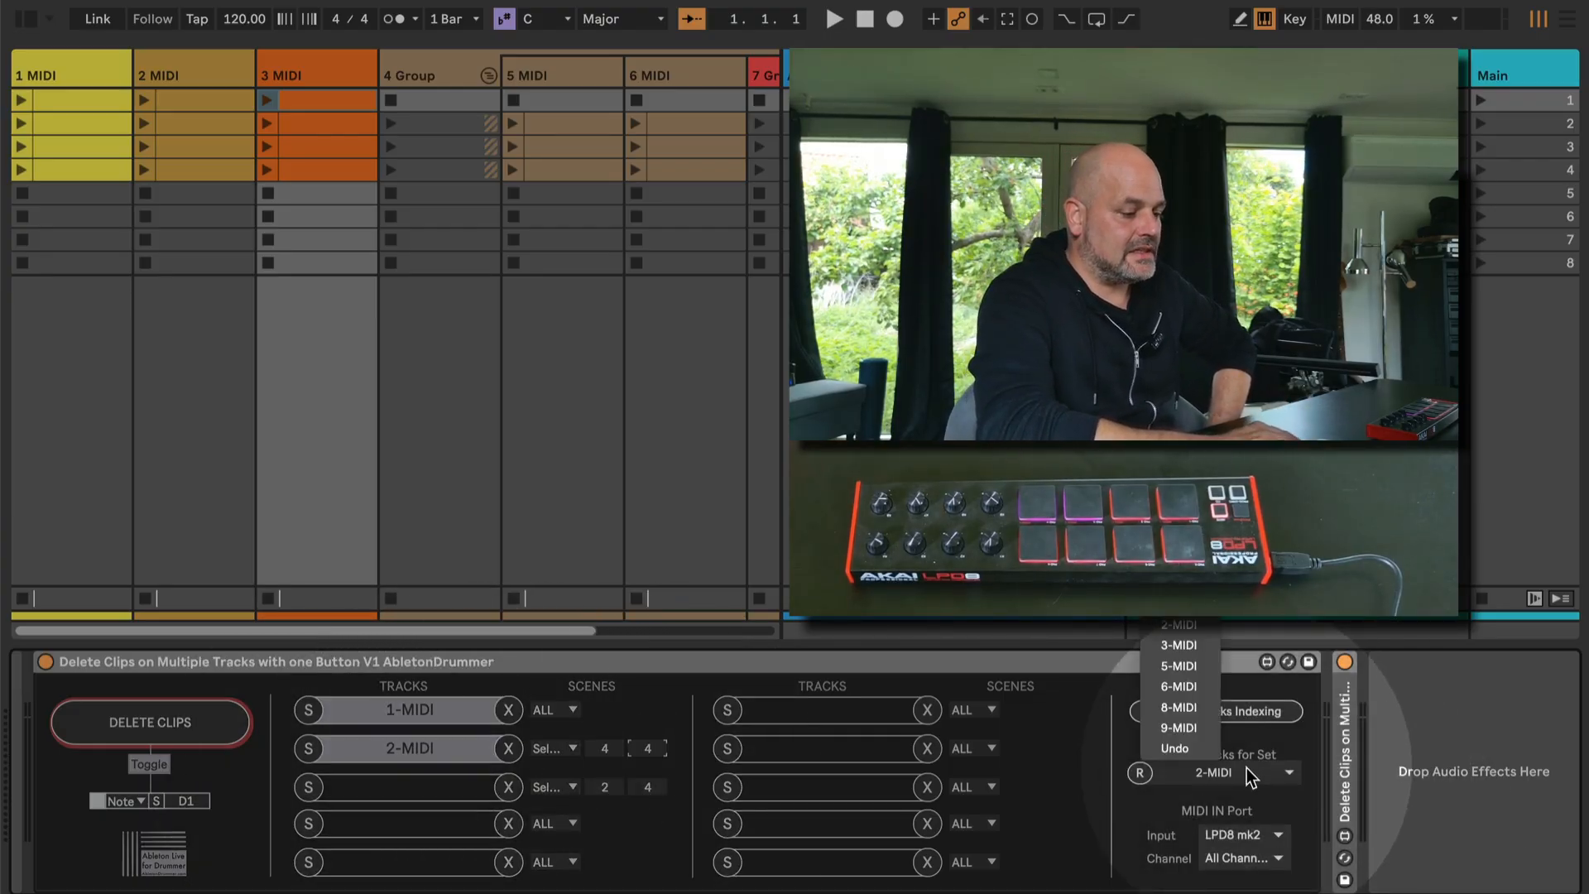
{"action": "left_click", "coordinate": [1186, 644]}
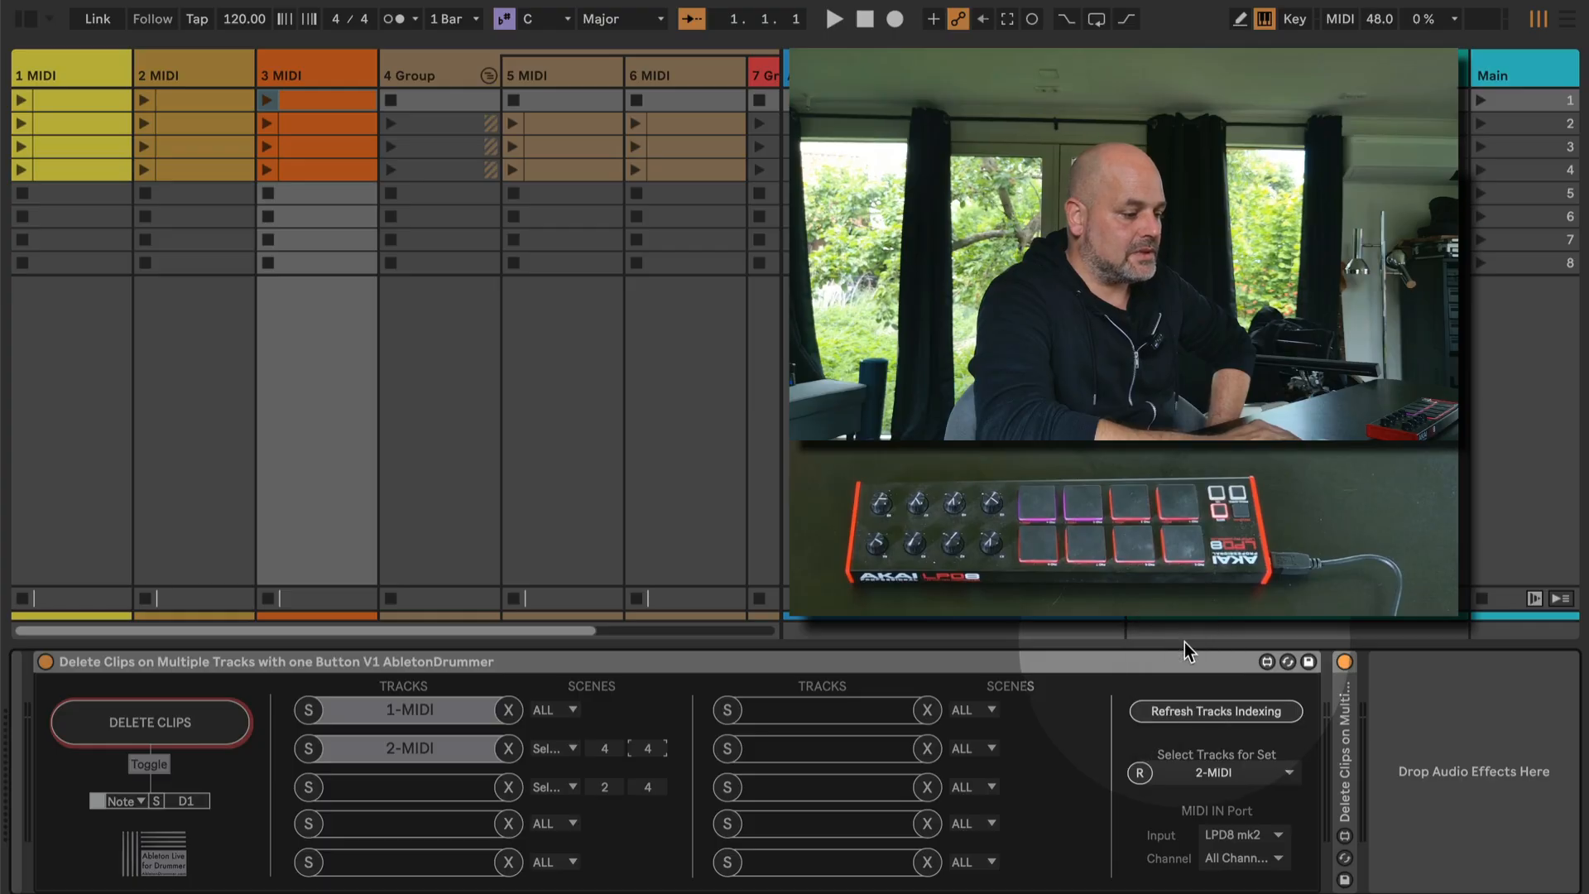
{"action": "left_click", "coordinate": [453, 782]}
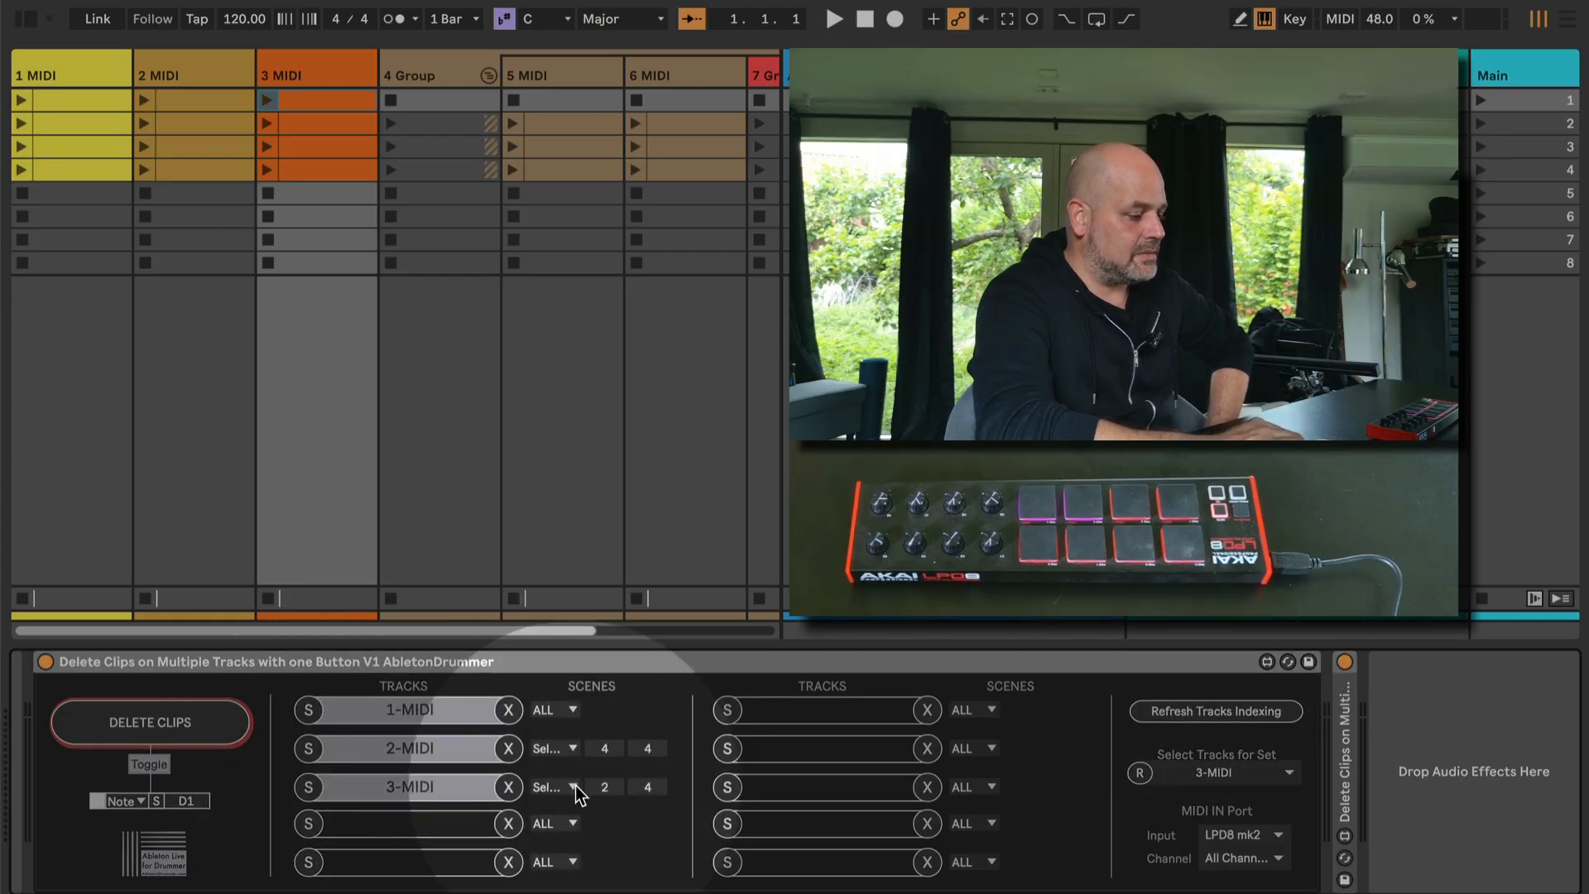
{"action": "left_click_drag", "start_coordinate": [603, 793], "coordinate": [604, 800]}
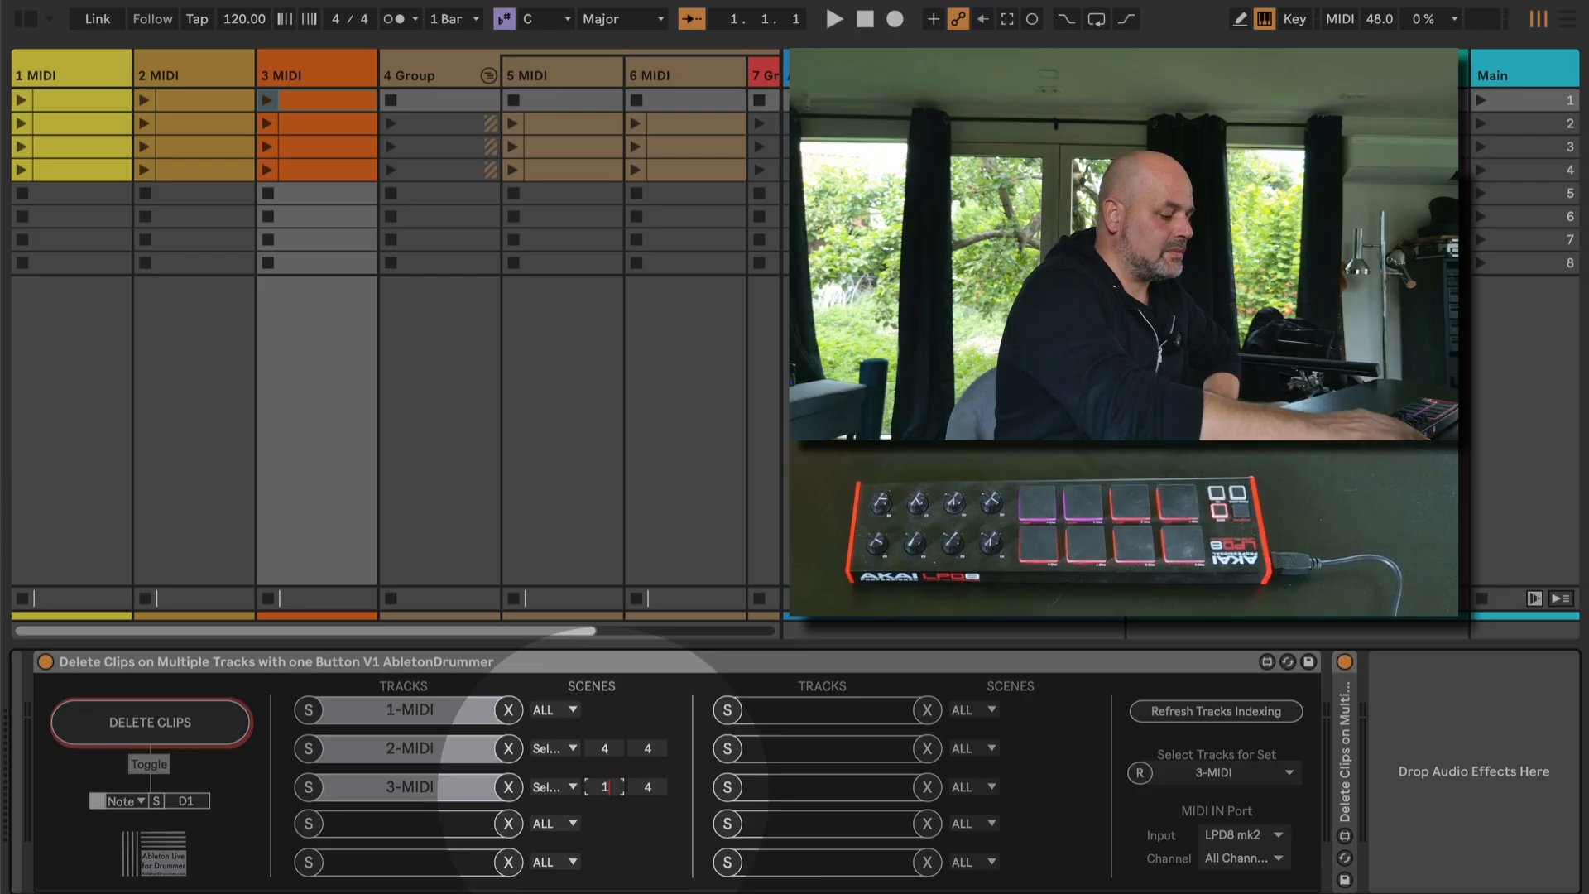
{"action": "left_click", "coordinate": [652, 781]}
{"action": "type", "text": "2"}
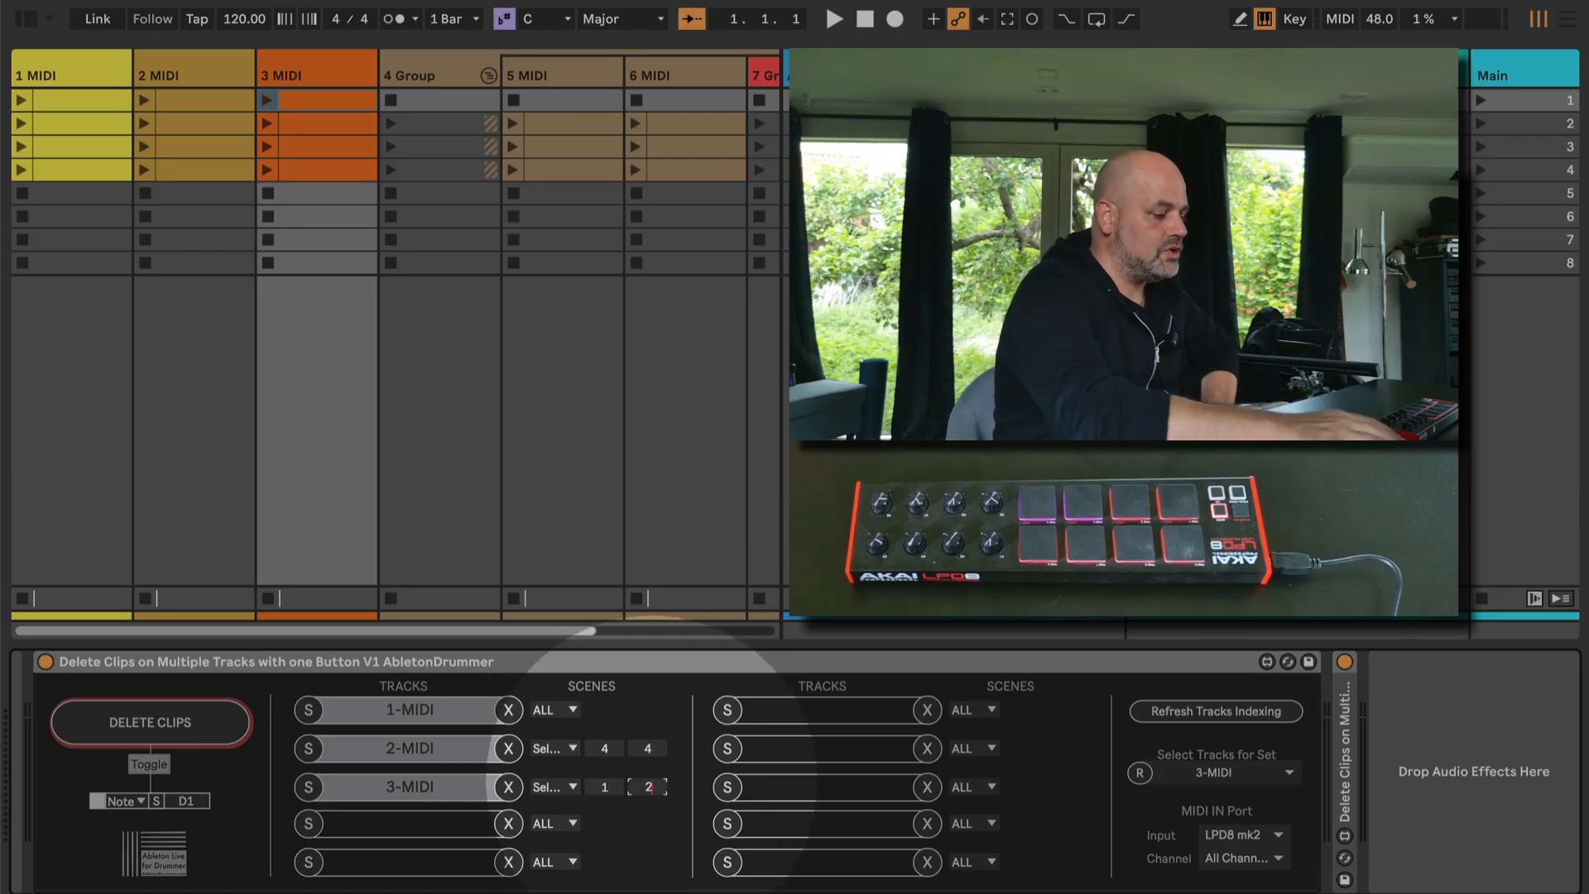
Check the clips on 2 MIDI down to scene 4, and trigger the clip deletion from the Multiple Tracks device on 3 MIDI.
{"action": "left_click", "coordinate": [203, 98]}
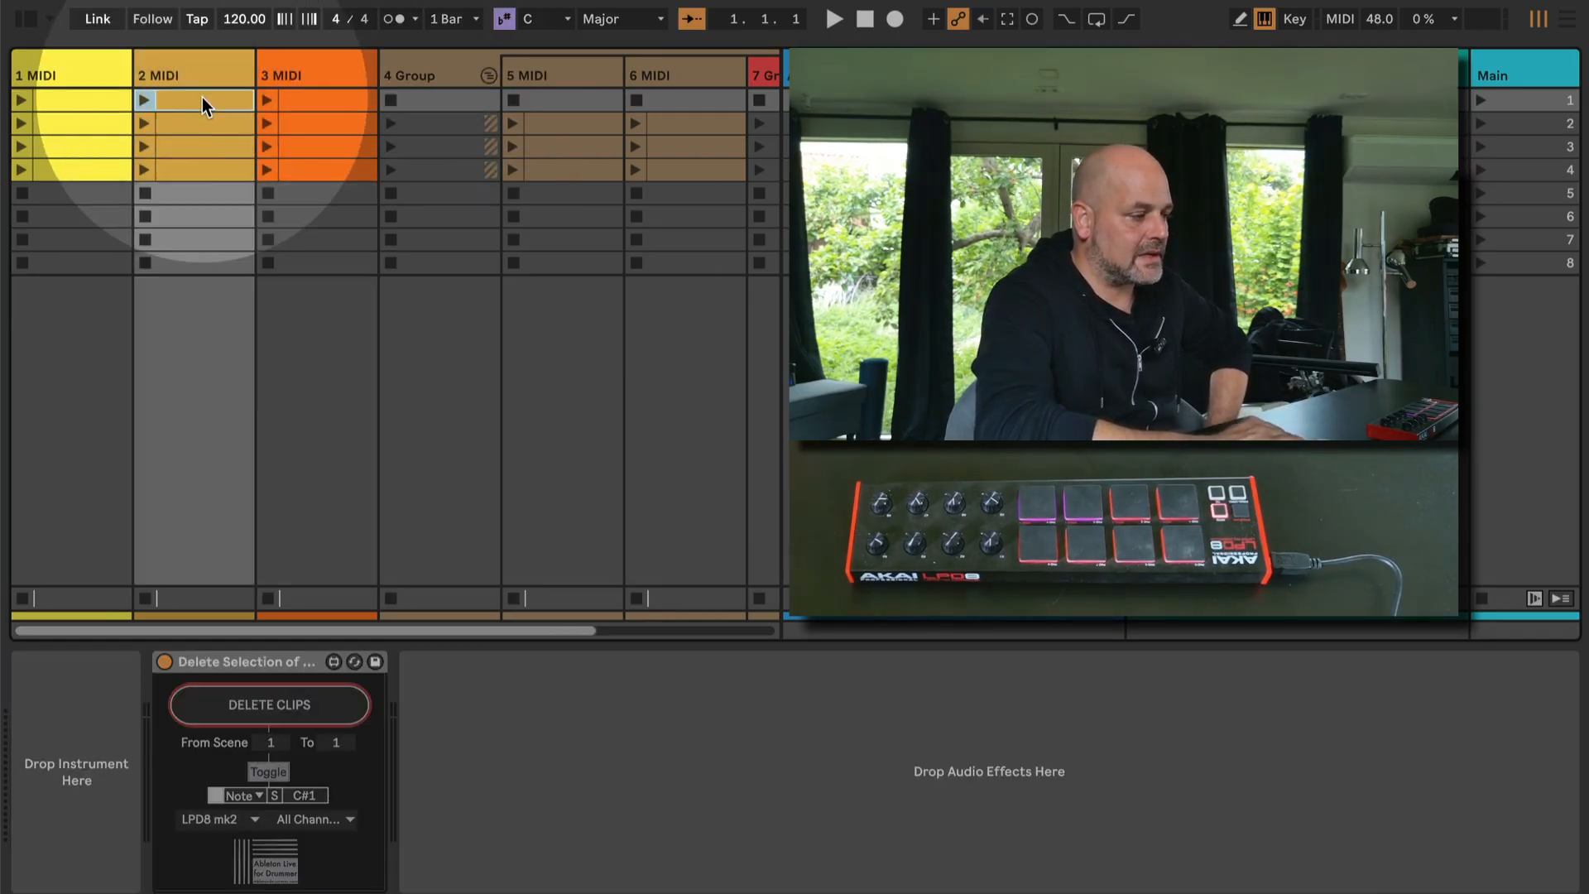
{"action": "key", "text": "Down"}
{"action": "key", "text": "Down"}
{"action": "key", "text": "Down"}
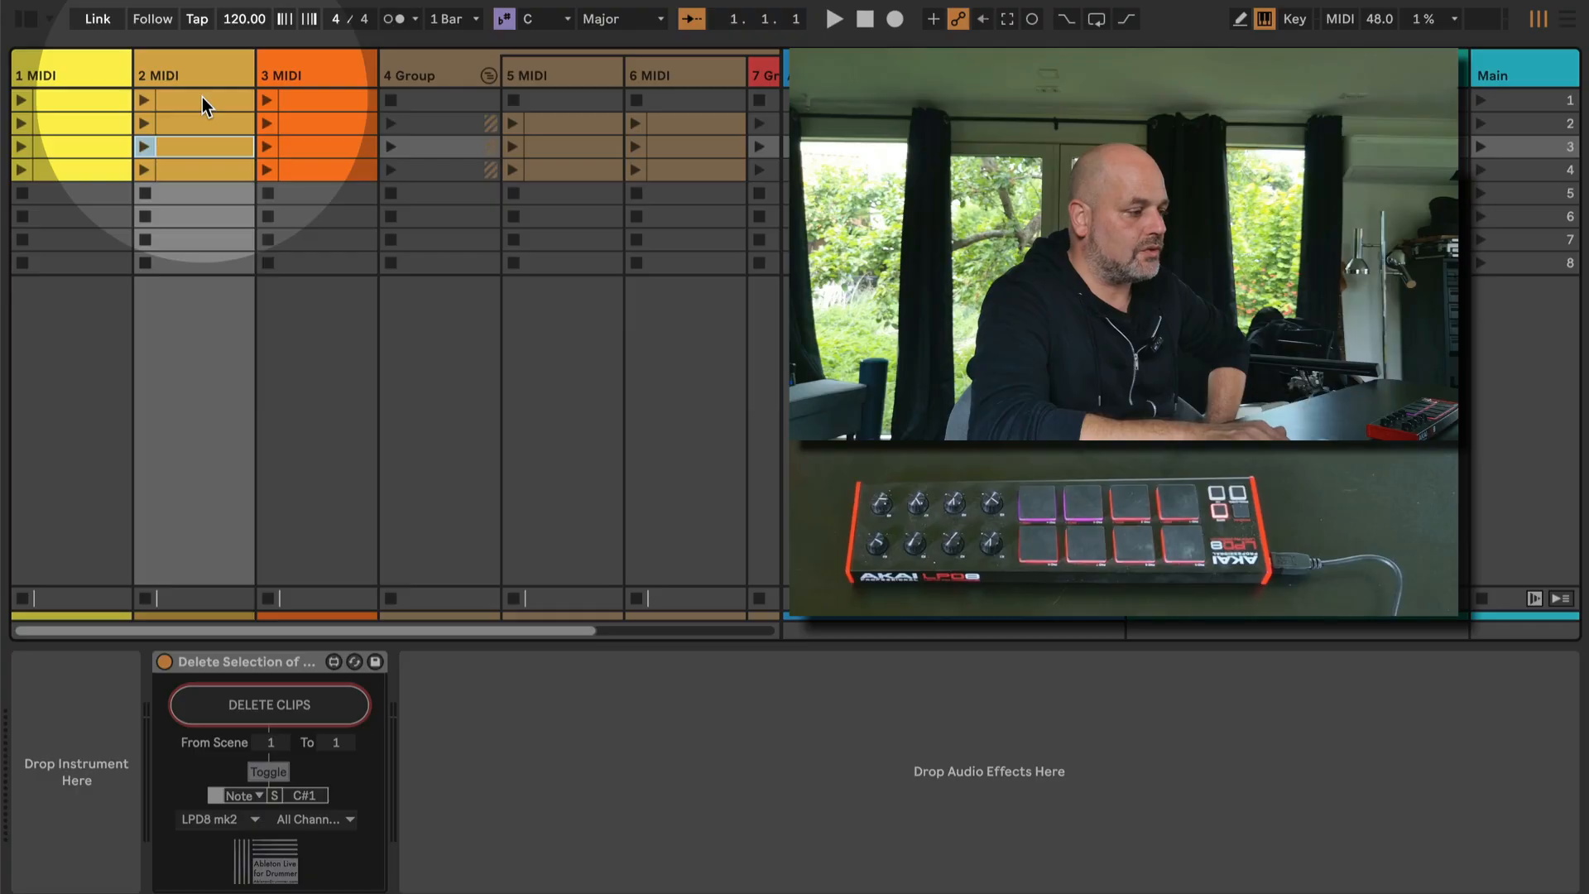
{"action": "left_click", "coordinate": [294, 74]}
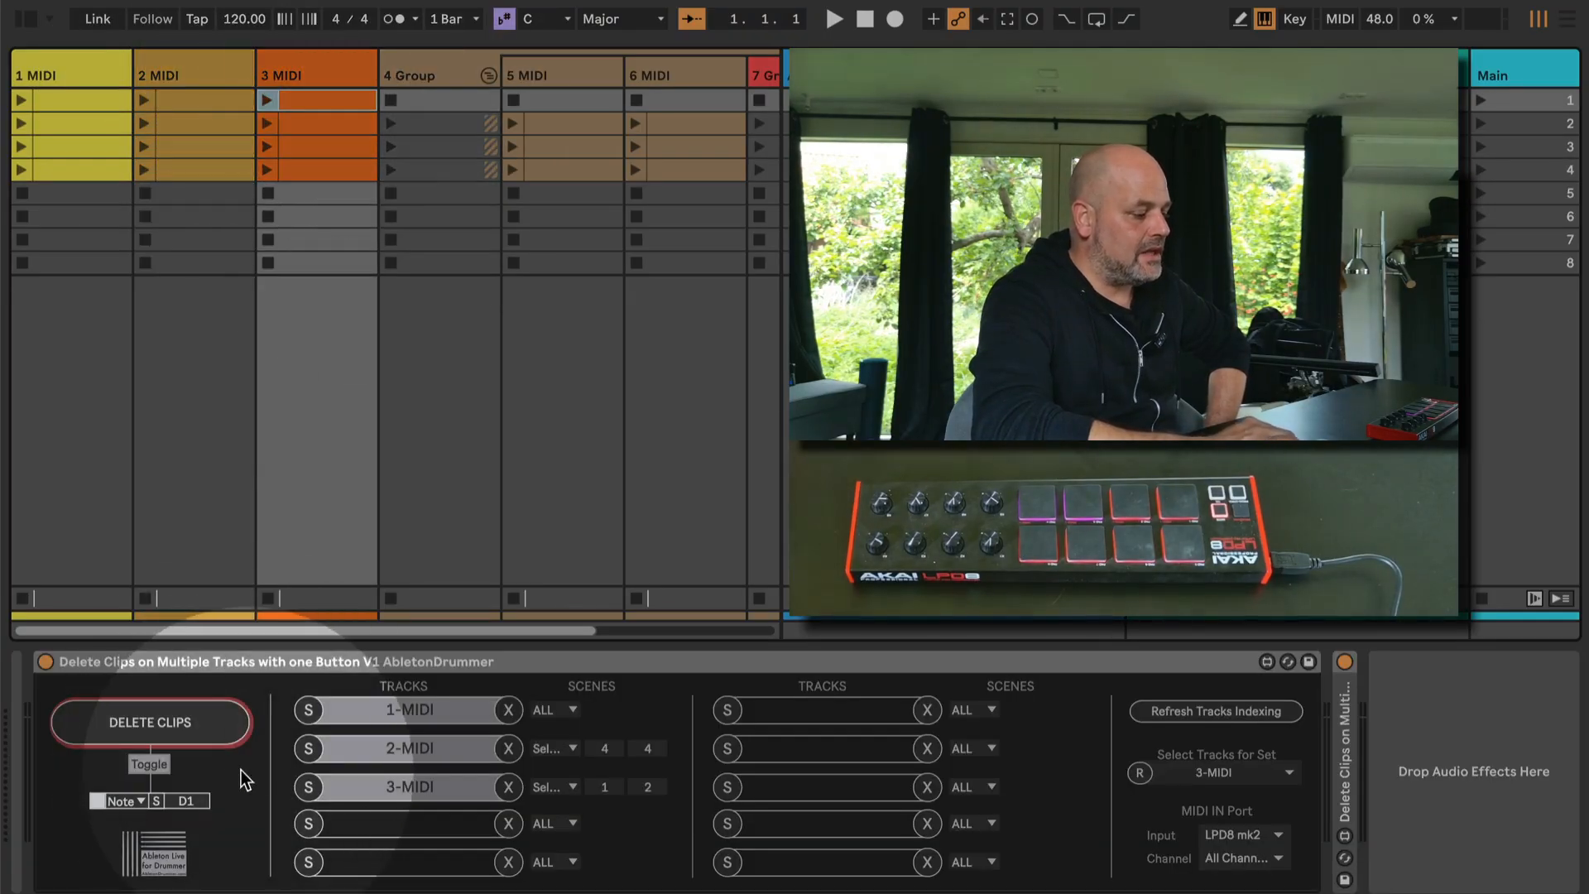
{"action": "left_click", "coordinate": [99, 800]}
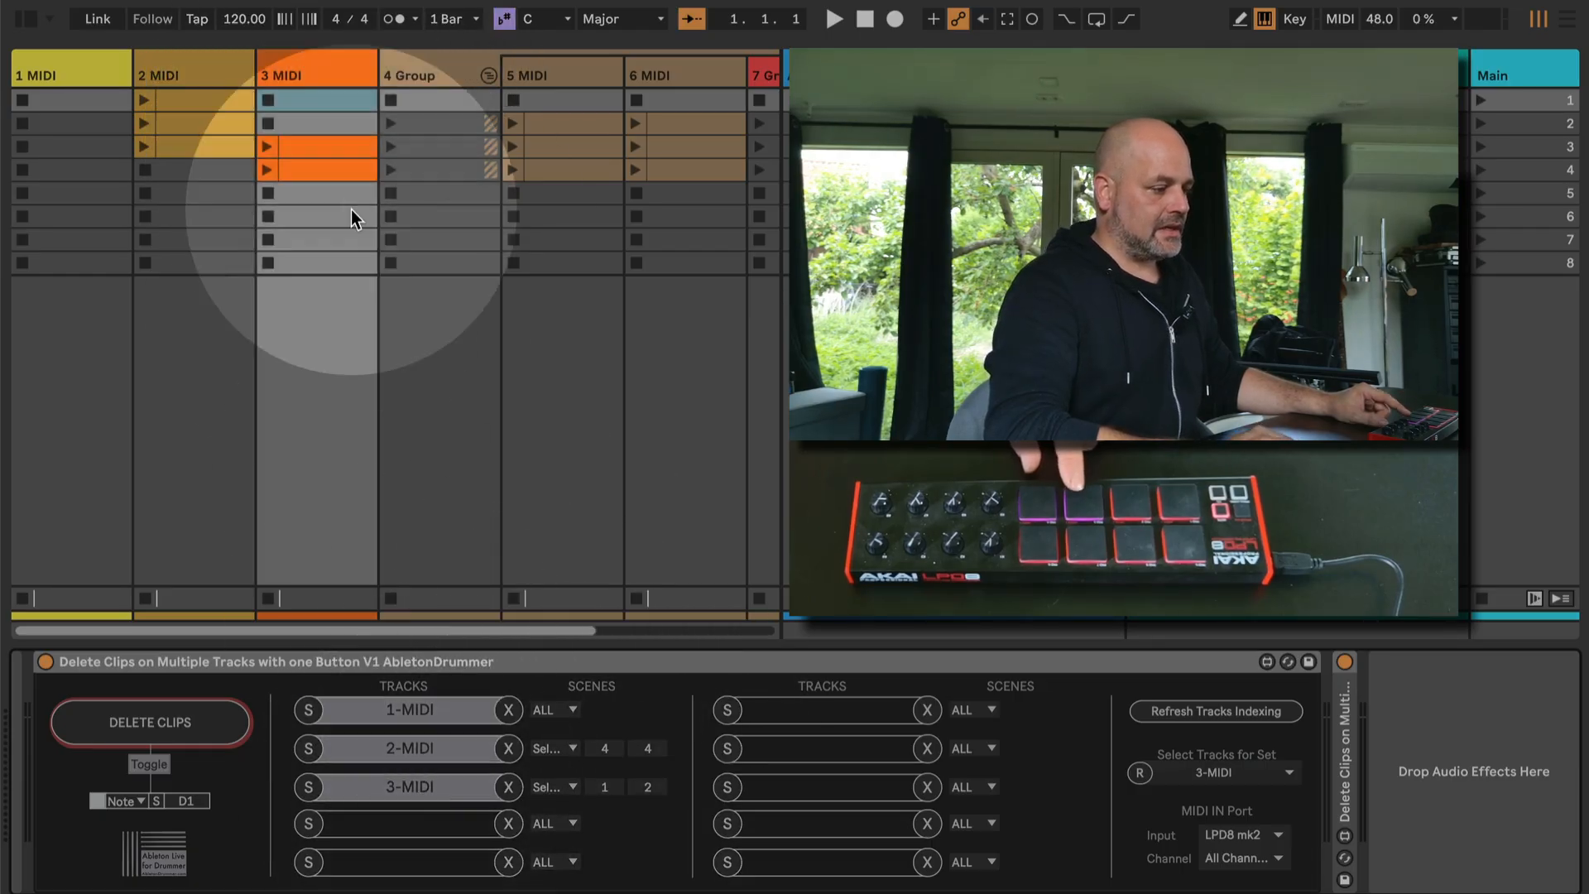
Collapse the Multiple Tracks device, expand the Multiple Group Tracks device, and bring the 4 Group and 7 Group tracks into view.
{"action": "double_click", "coordinate": [358, 664]}
{"action": "double_click", "coordinate": [77, 759]}
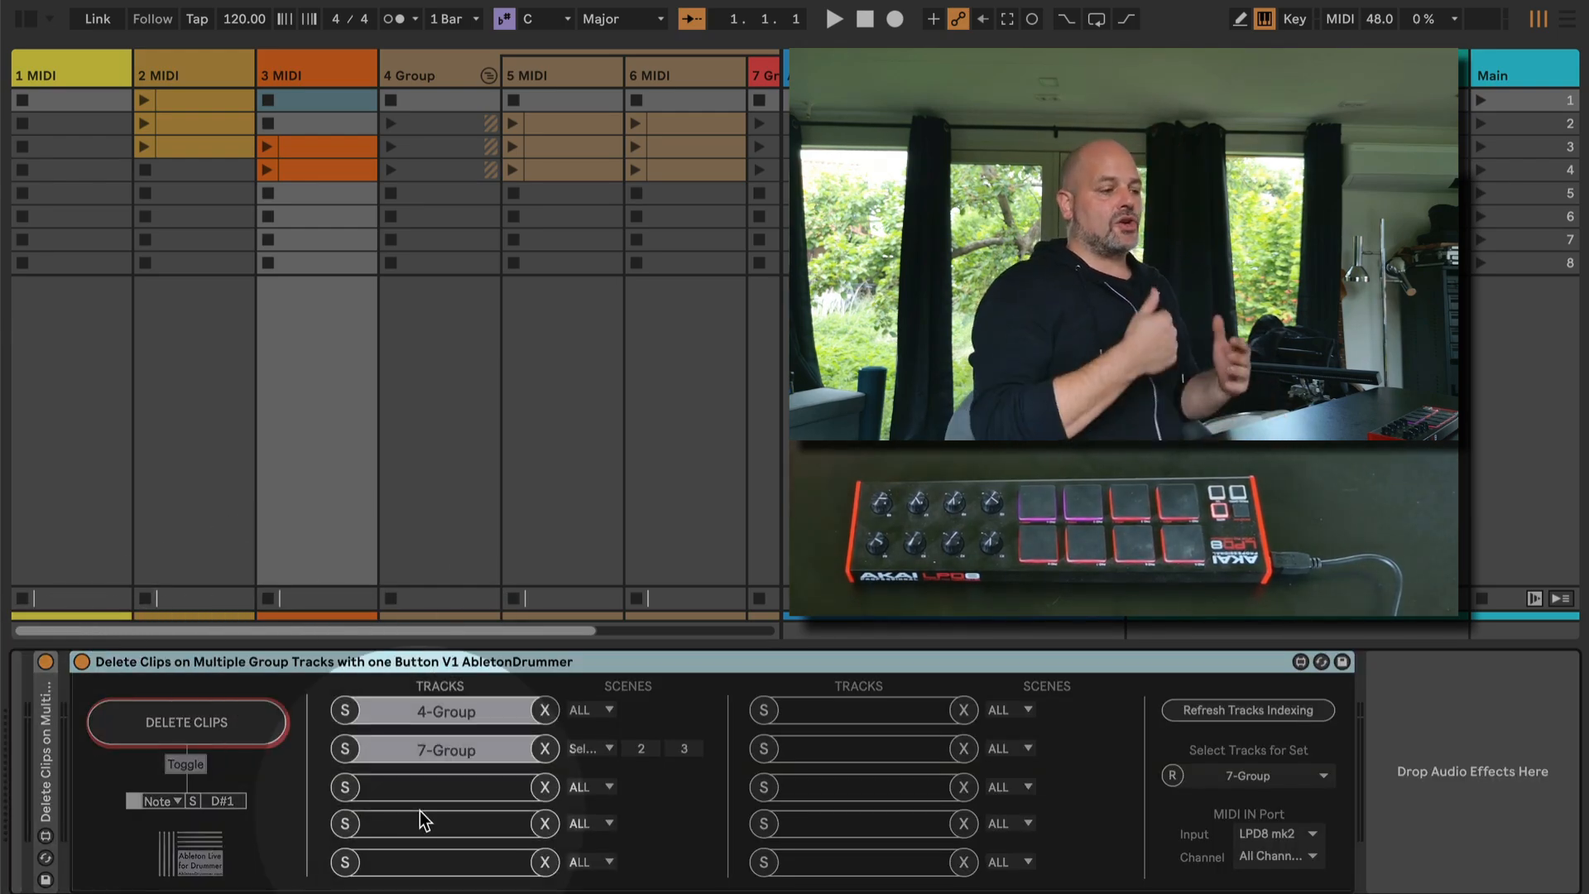
{"action": "scroll", "coordinate": [533, 570], "scroll_direction": "right", "scroll_amount": 5}
{"action": "scroll", "coordinate": [533, 570], "scroll_direction": "left", "scroll_amount": 2}
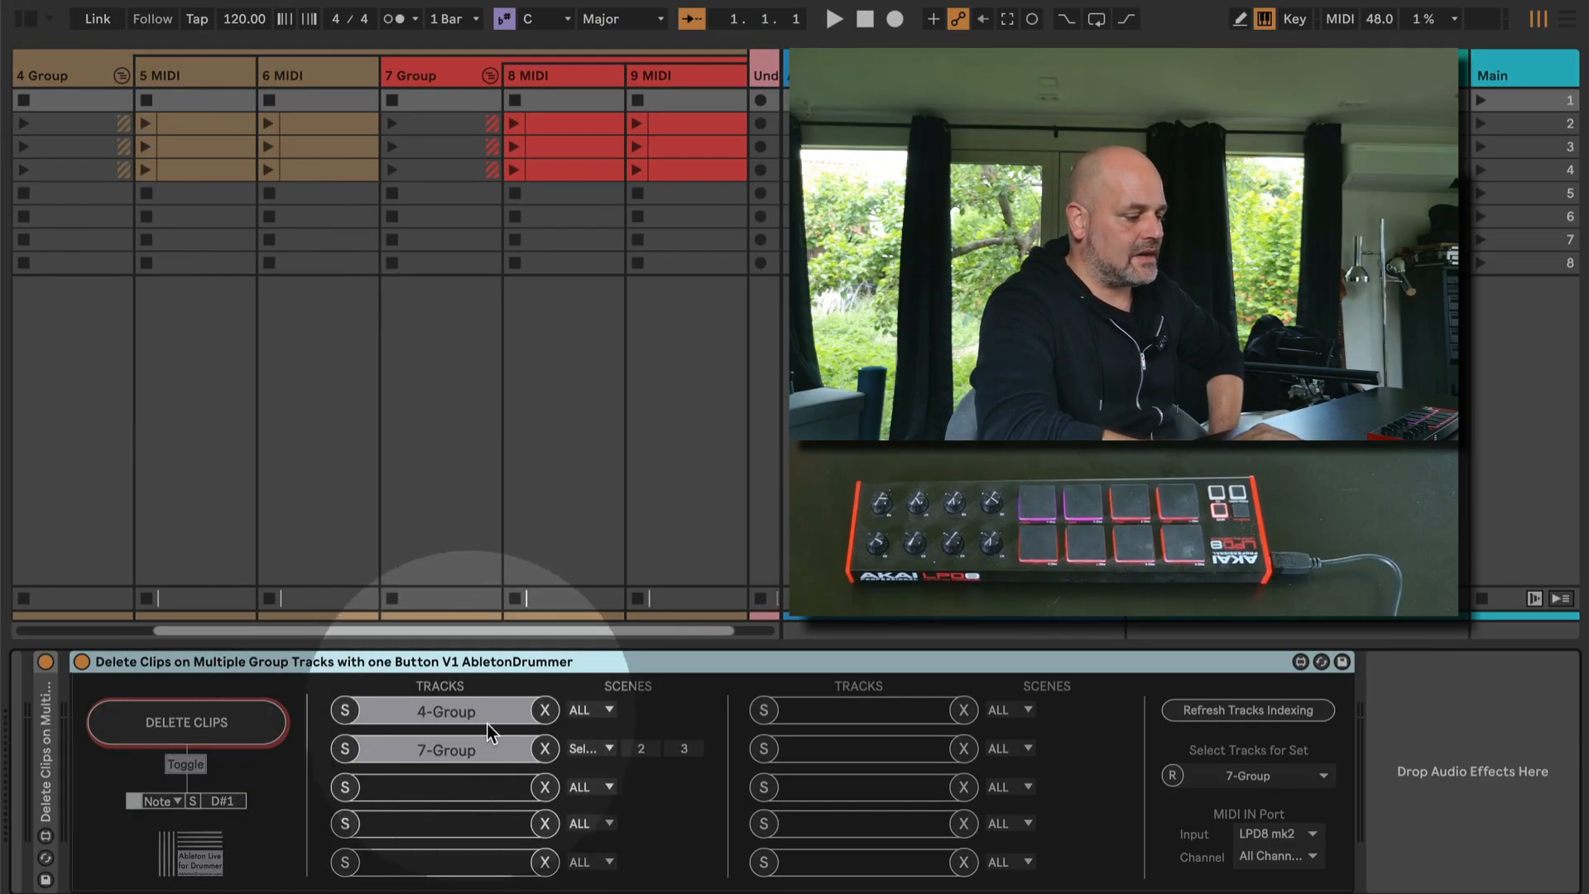
Refresh the Multiple Group Tracks device's track indexing and choose 4-Group as the track for the set.
{"action": "left_click", "coordinate": [1277, 714]}
{"action": "left_click", "coordinate": [1259, 775]}
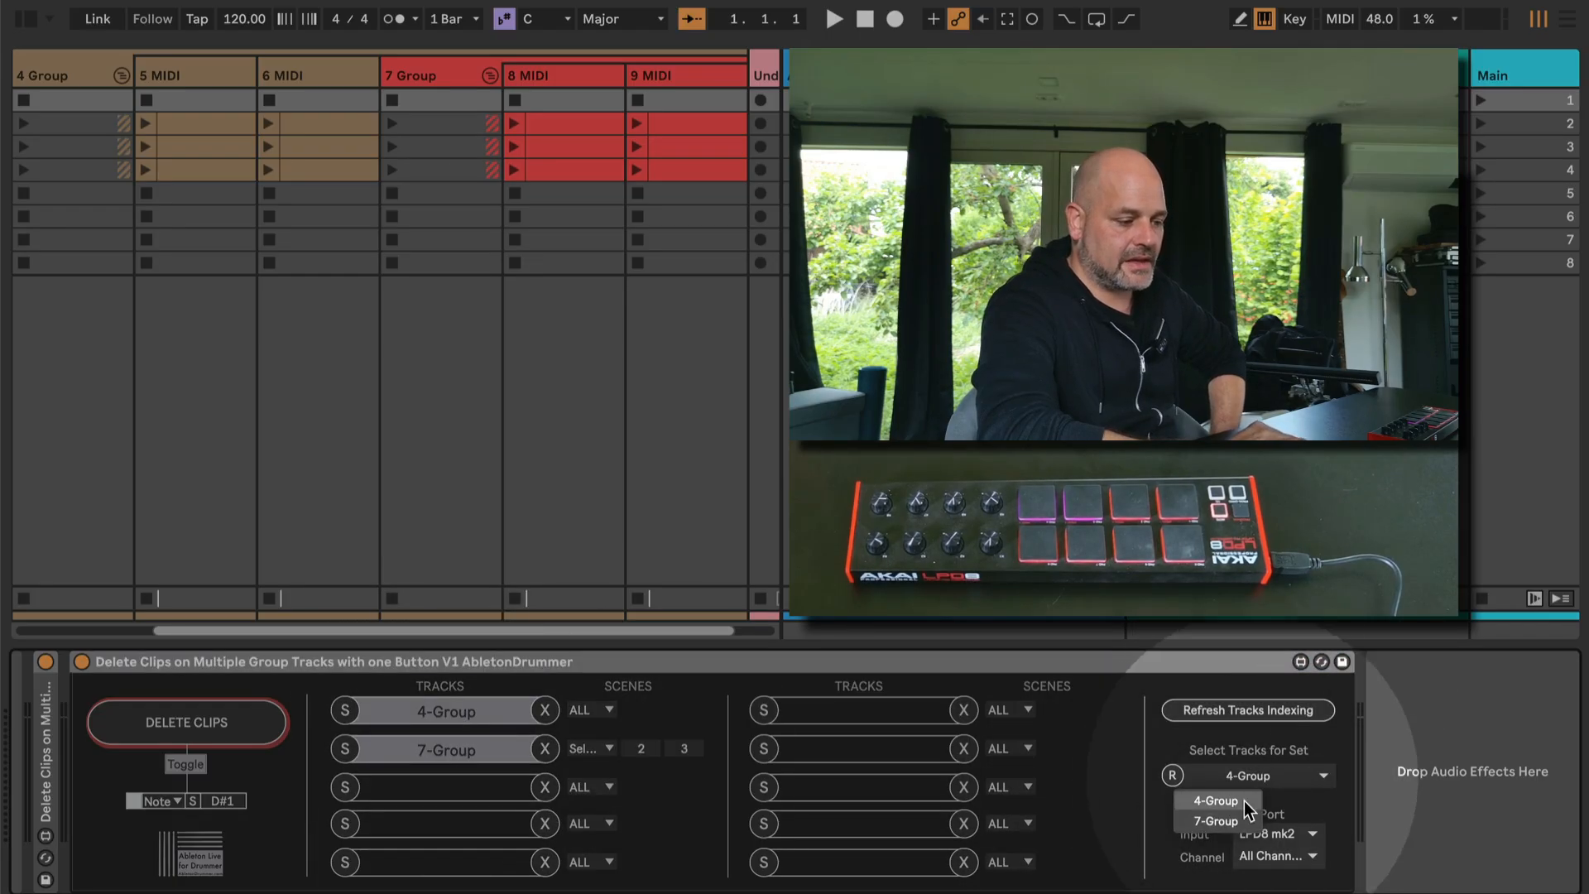
{"action": "left_click", "coordinate": [1272, 773]}
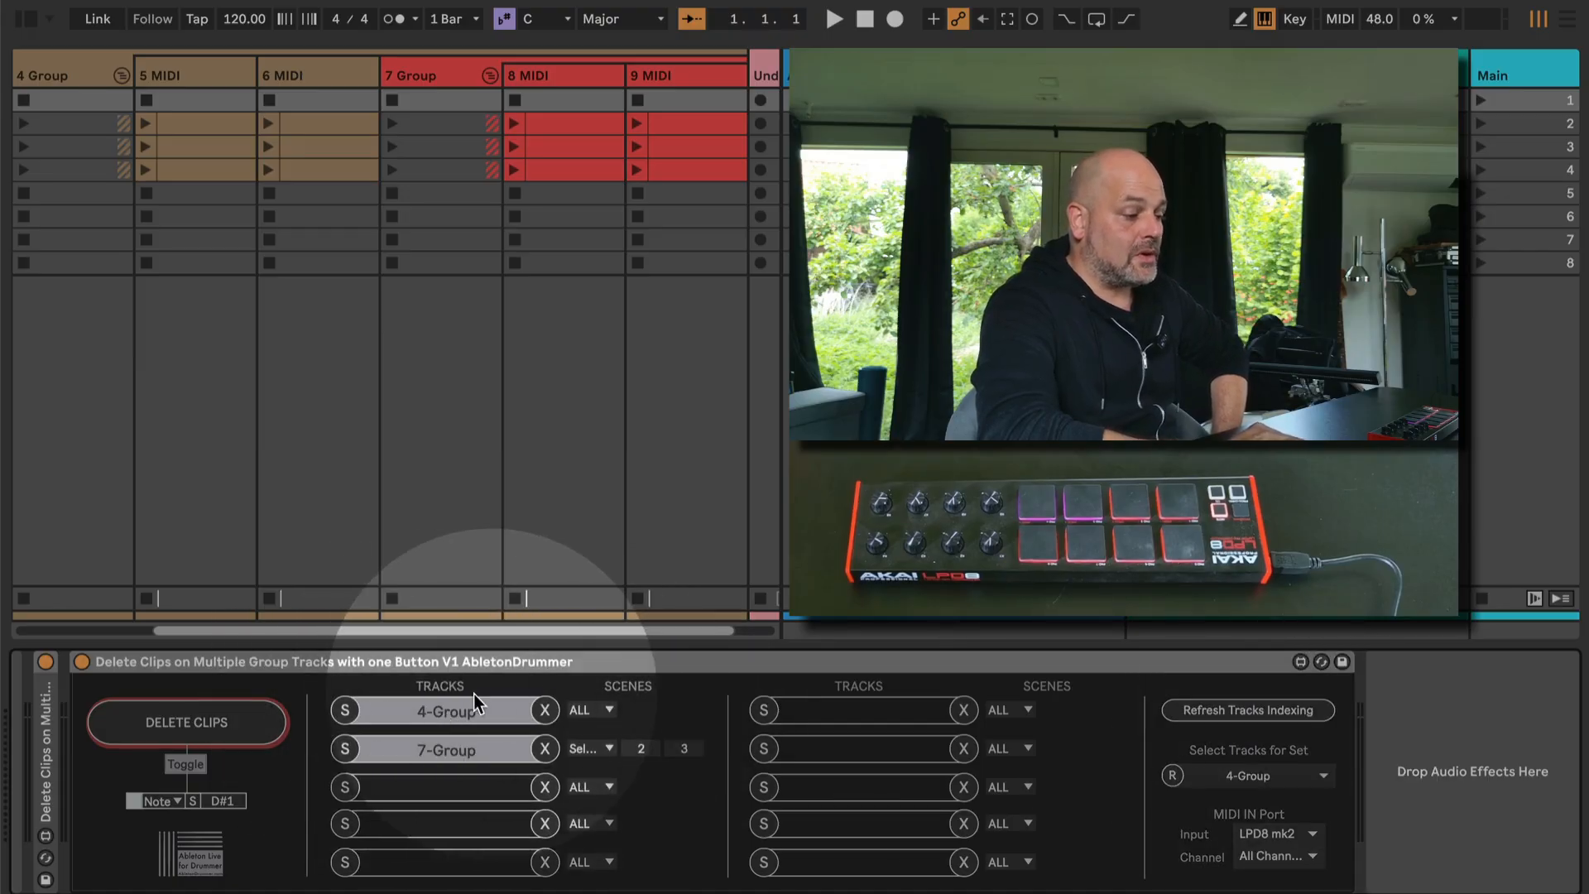
Clear 4-Group and reassign it to the first slot, and clear 7-Group from the second slot.
{"action": "left_click", "coordinate": [546, 710]}
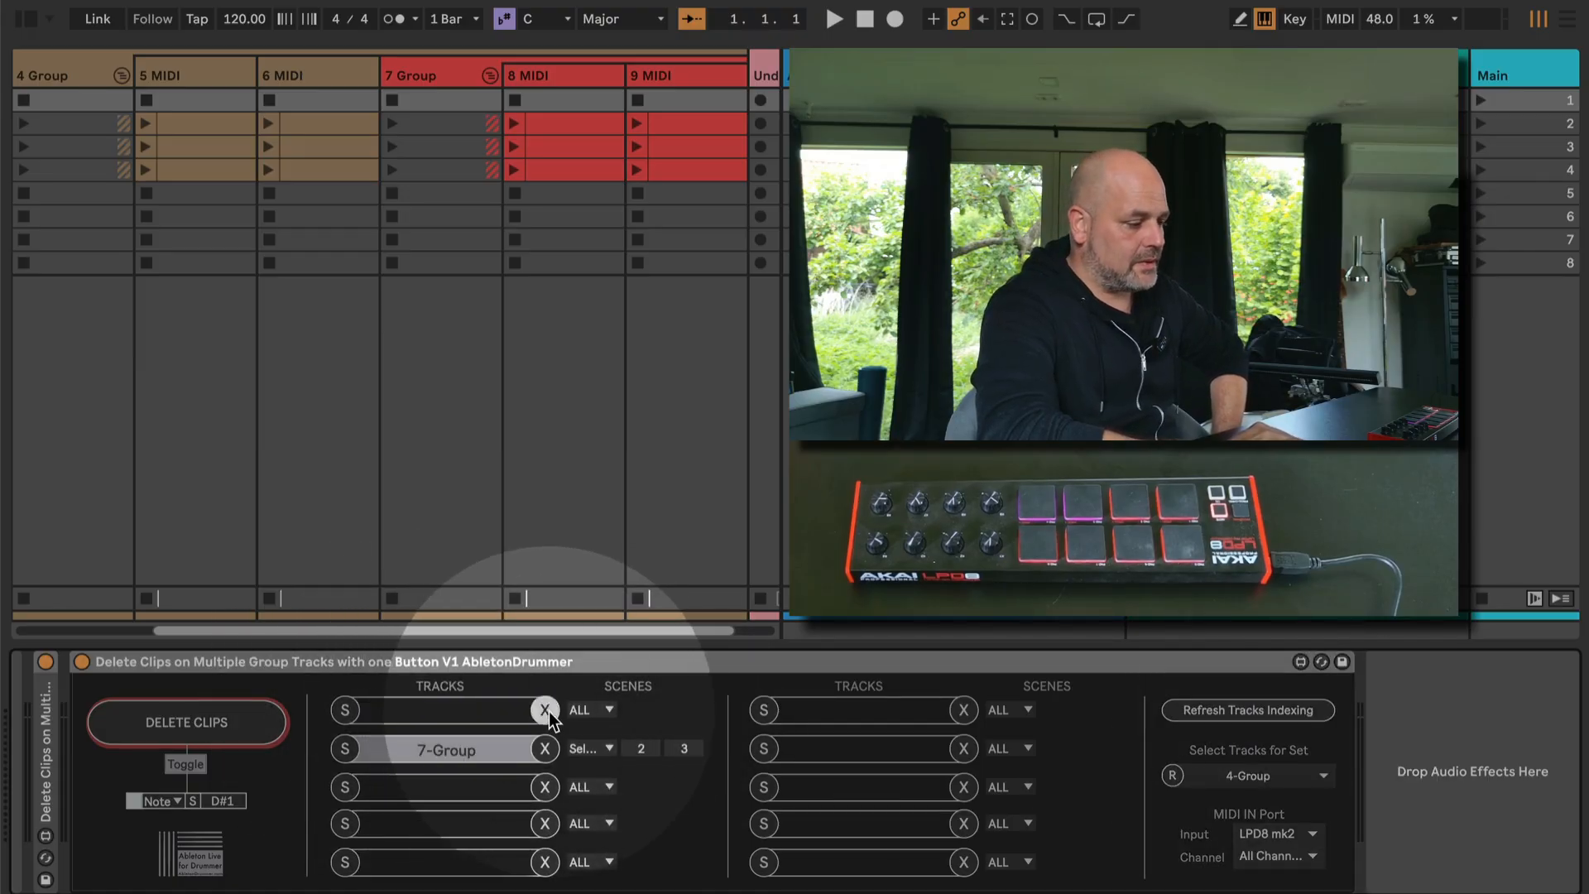
{"action": "left_click", "coordinate": [1245, 776]}
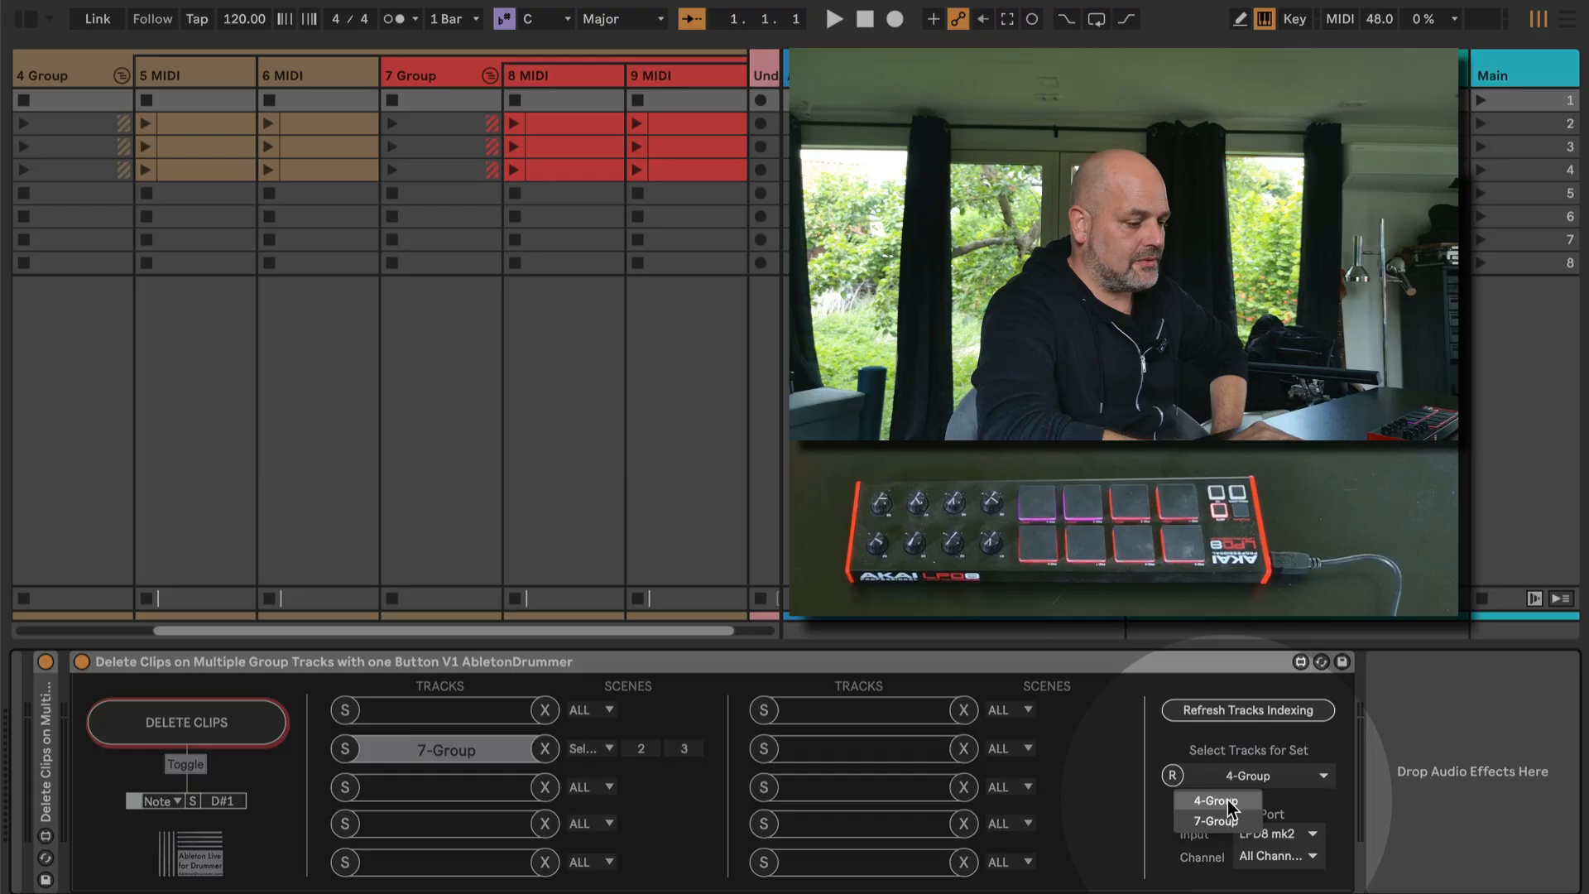
{"action": "left_click", "coordinate": [1213, 802]}
{"action": "left_click", "coordinate": [346, 711]}
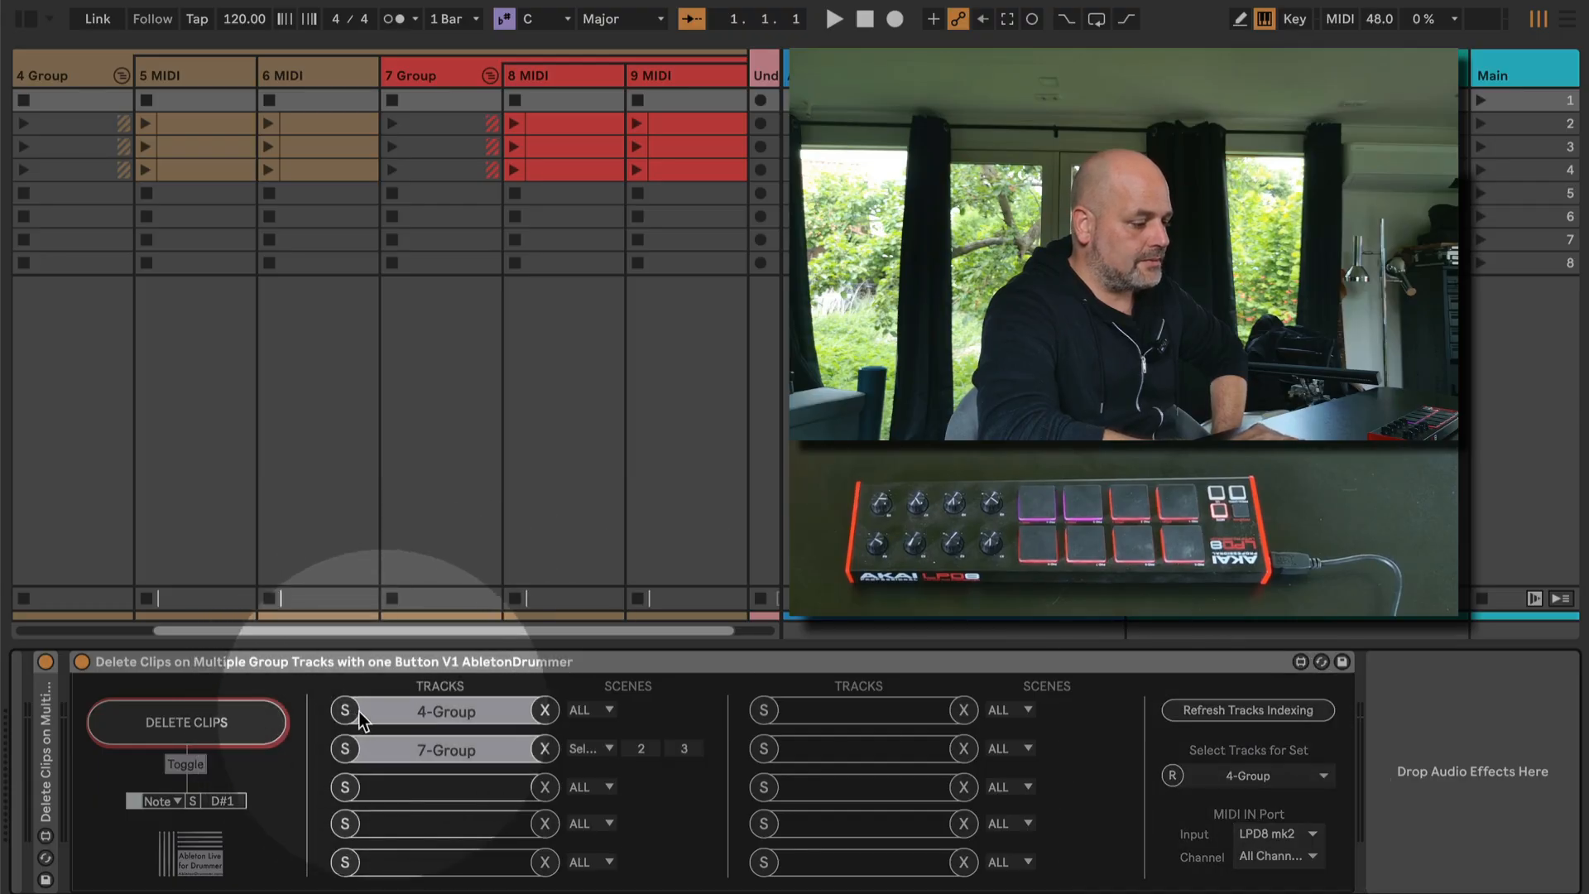
{"action": "left_click", "coordinate": [544, 750]}
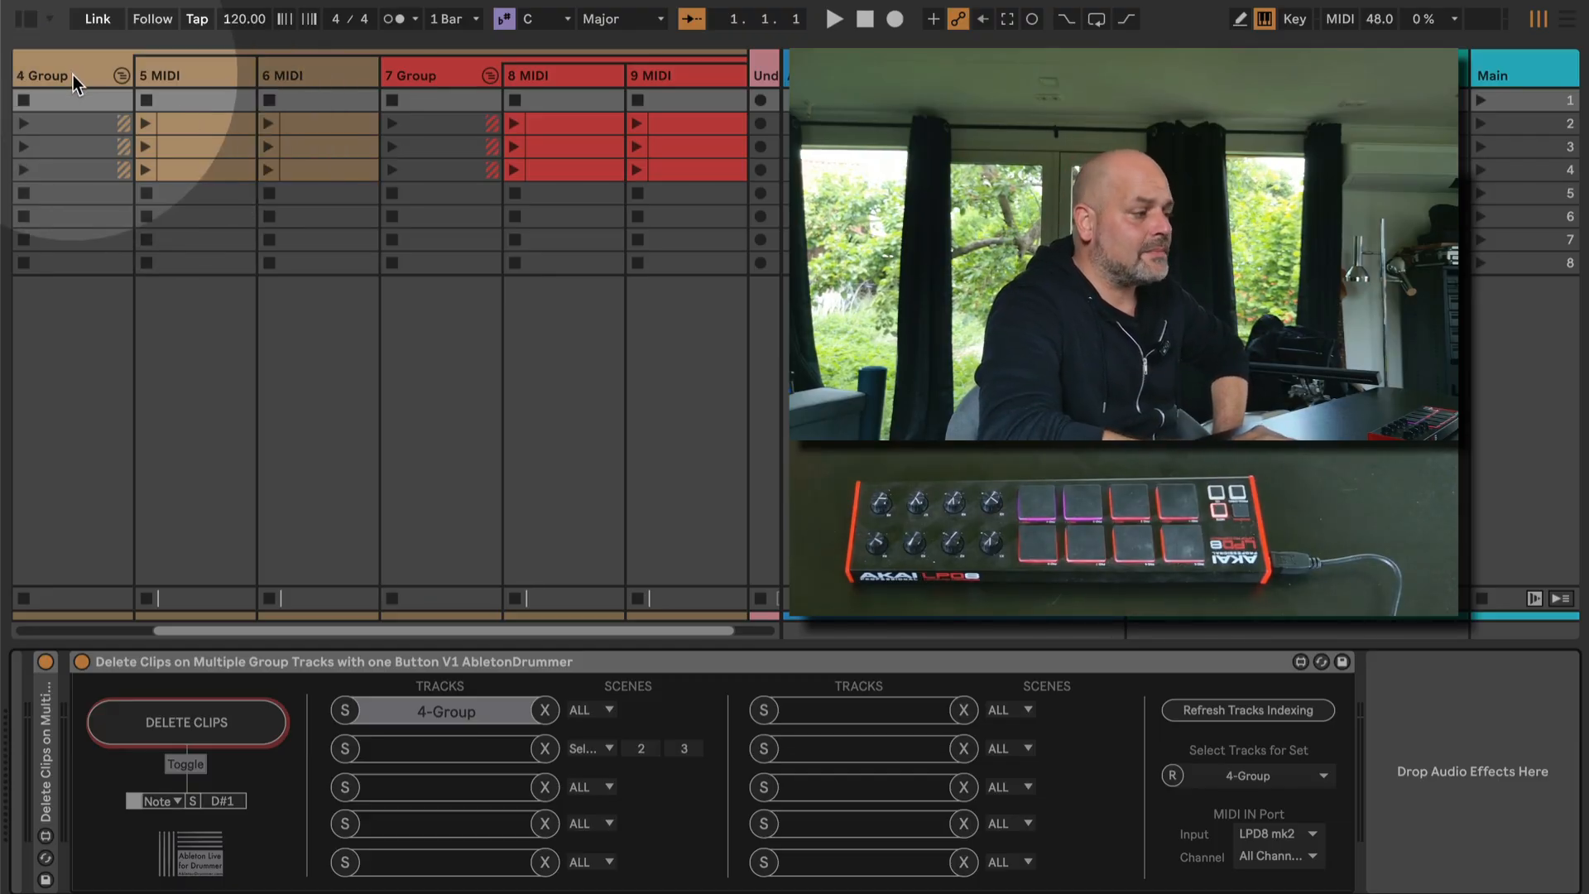
Compare the 4 Group, 5 MIDI and 6 MIDI tracks with the group assignment in the device on 3 MIDI.
{"action": "left_click", "coordinate": [205, 75]}
{"action": "left_click", "coordinate": [345, 73]}
{"action": "left_click", "coordinate": [227, 75]}
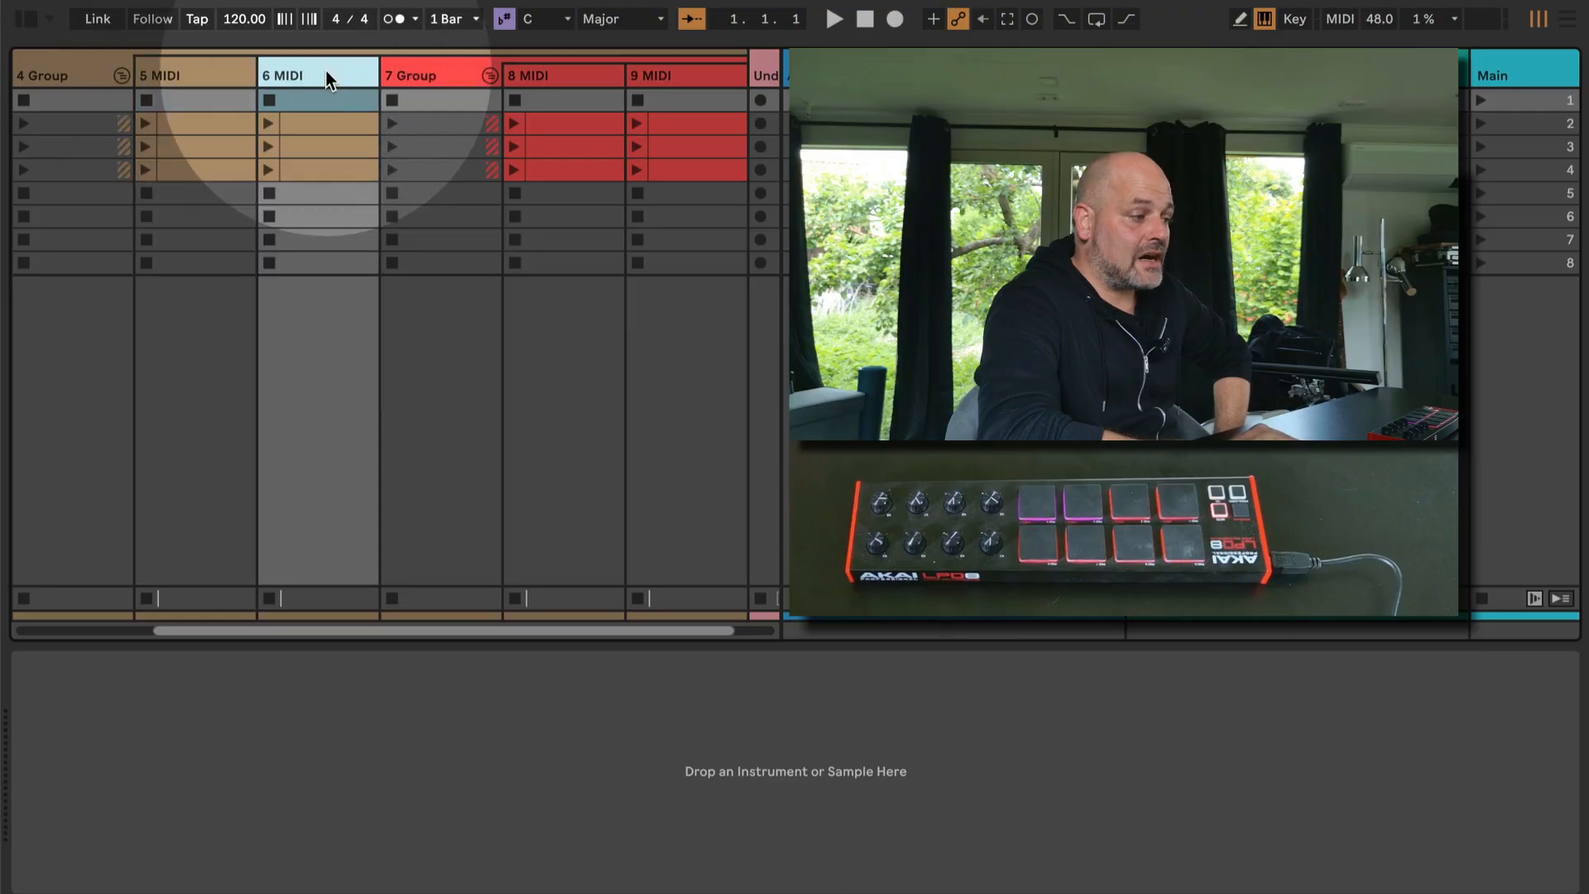
{"action": "left_click", "coordinate": [325, 71]}
{"action": "left_click", "coordinate": [91, 73]}
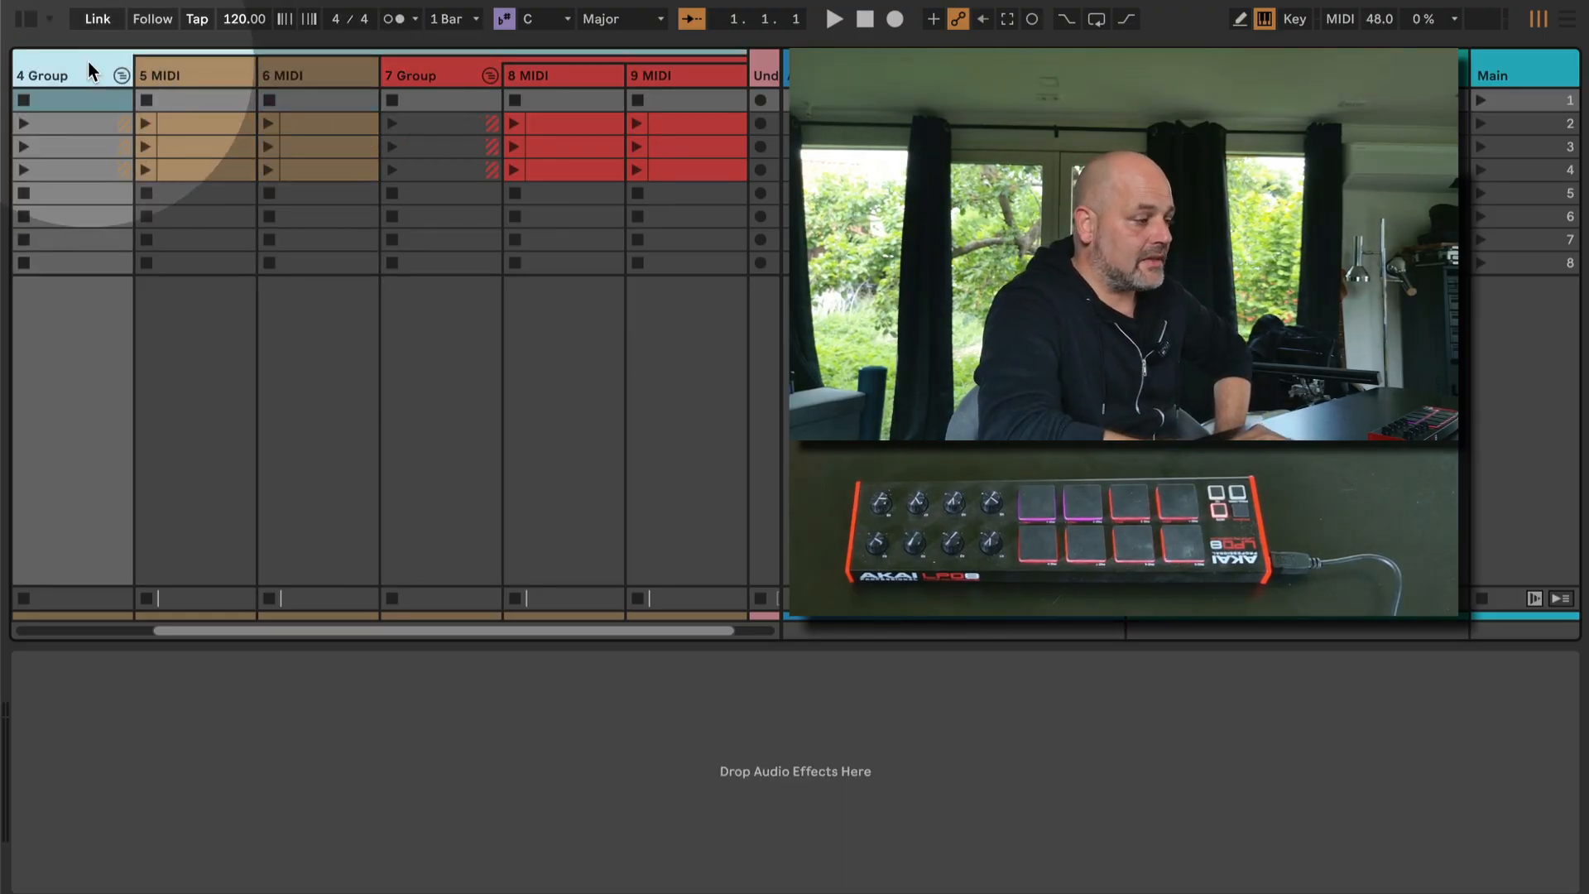
{"action": "scroll", "coordinate": [89, 62], "scroll_direction": "left", "scroll_amount": 2}
{"action": "left_click", "coordinate": [203, 71]}
{"action": "scroll", "coordinate": [203, 70], "scroll_direction": "right", "scroll_amount": 4}
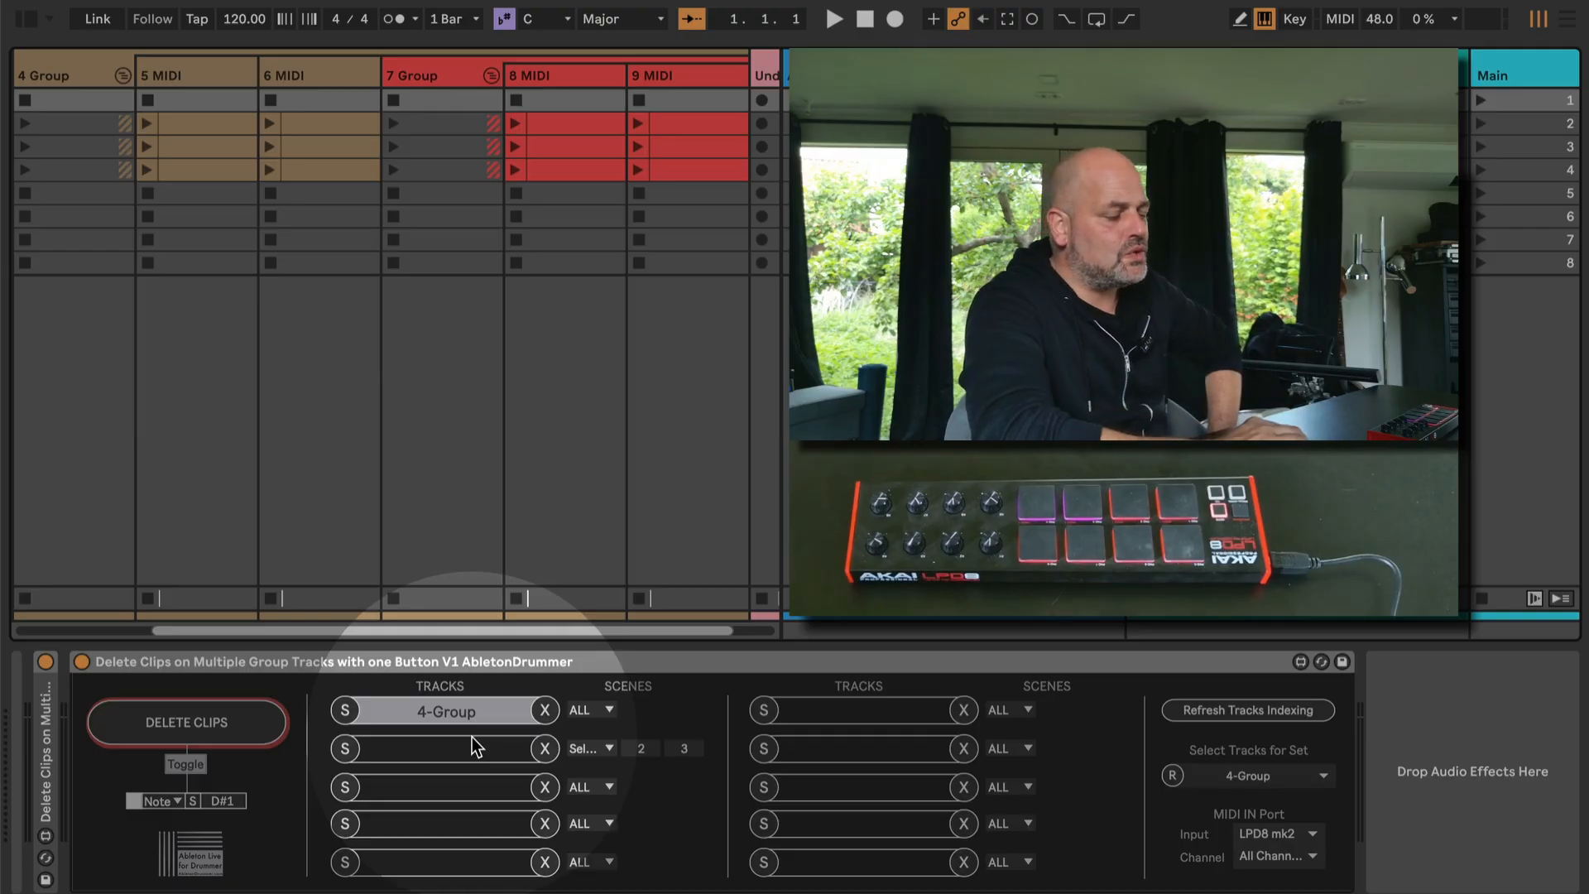
{"action": "scroll", "coordinate": [472, 736], "scroll_direction": "left", "scroll_amount": 3}
{"action": "scroll", "coordinate": [377, 358], "scroll_direction": "left", "scroll_amount": 6}
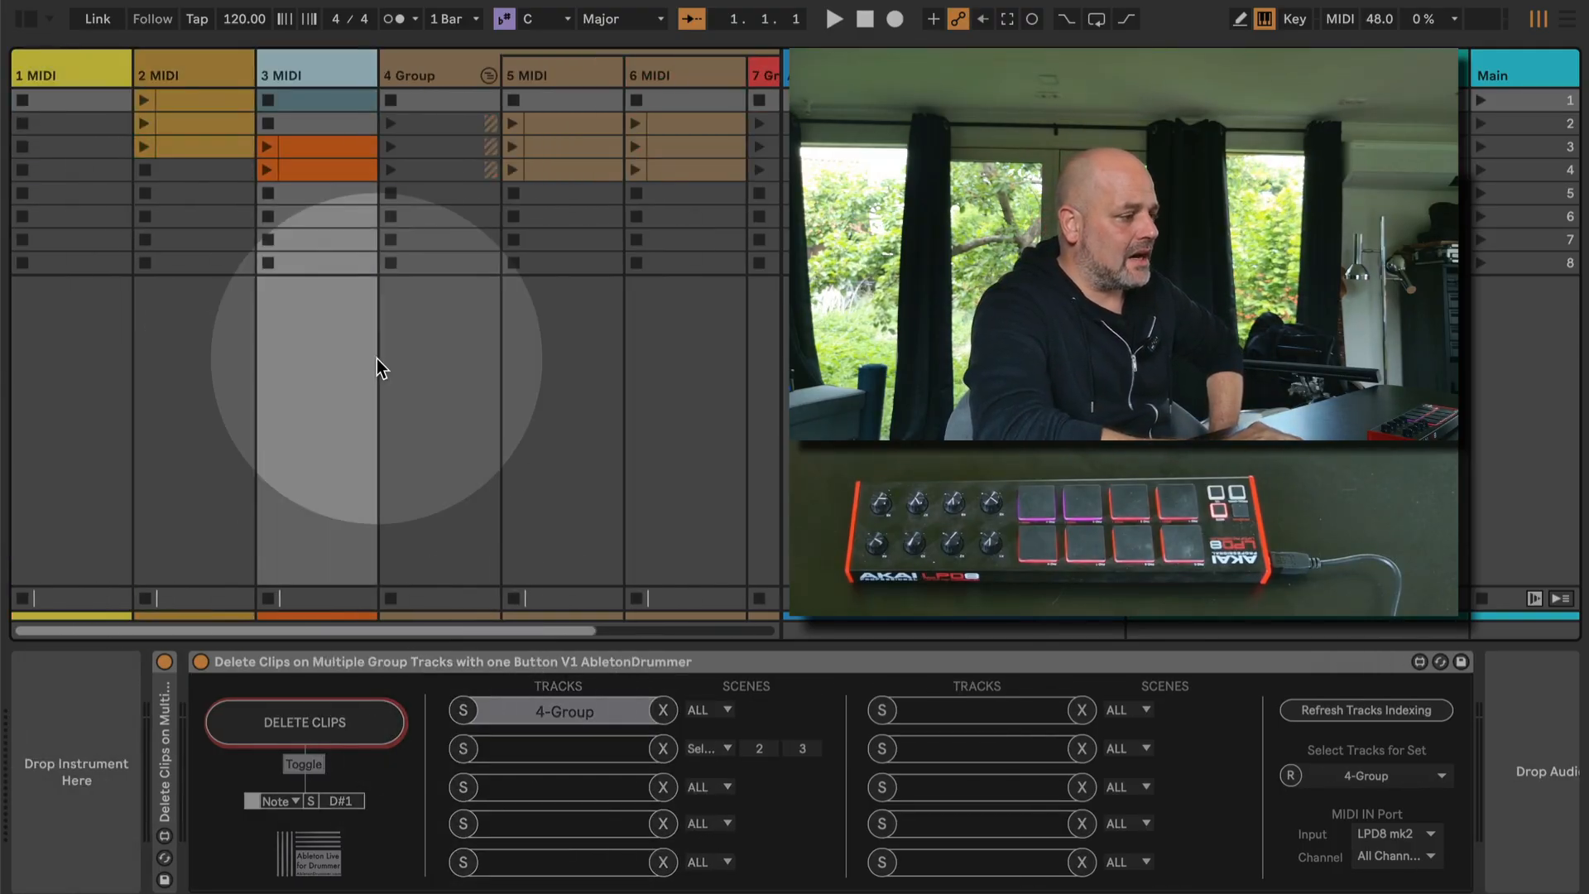
Create new MIDI clips in scenes 1 to 4 of the 1 MIDI track.
{"action": "left_click", "coordinate": [95, 66]}
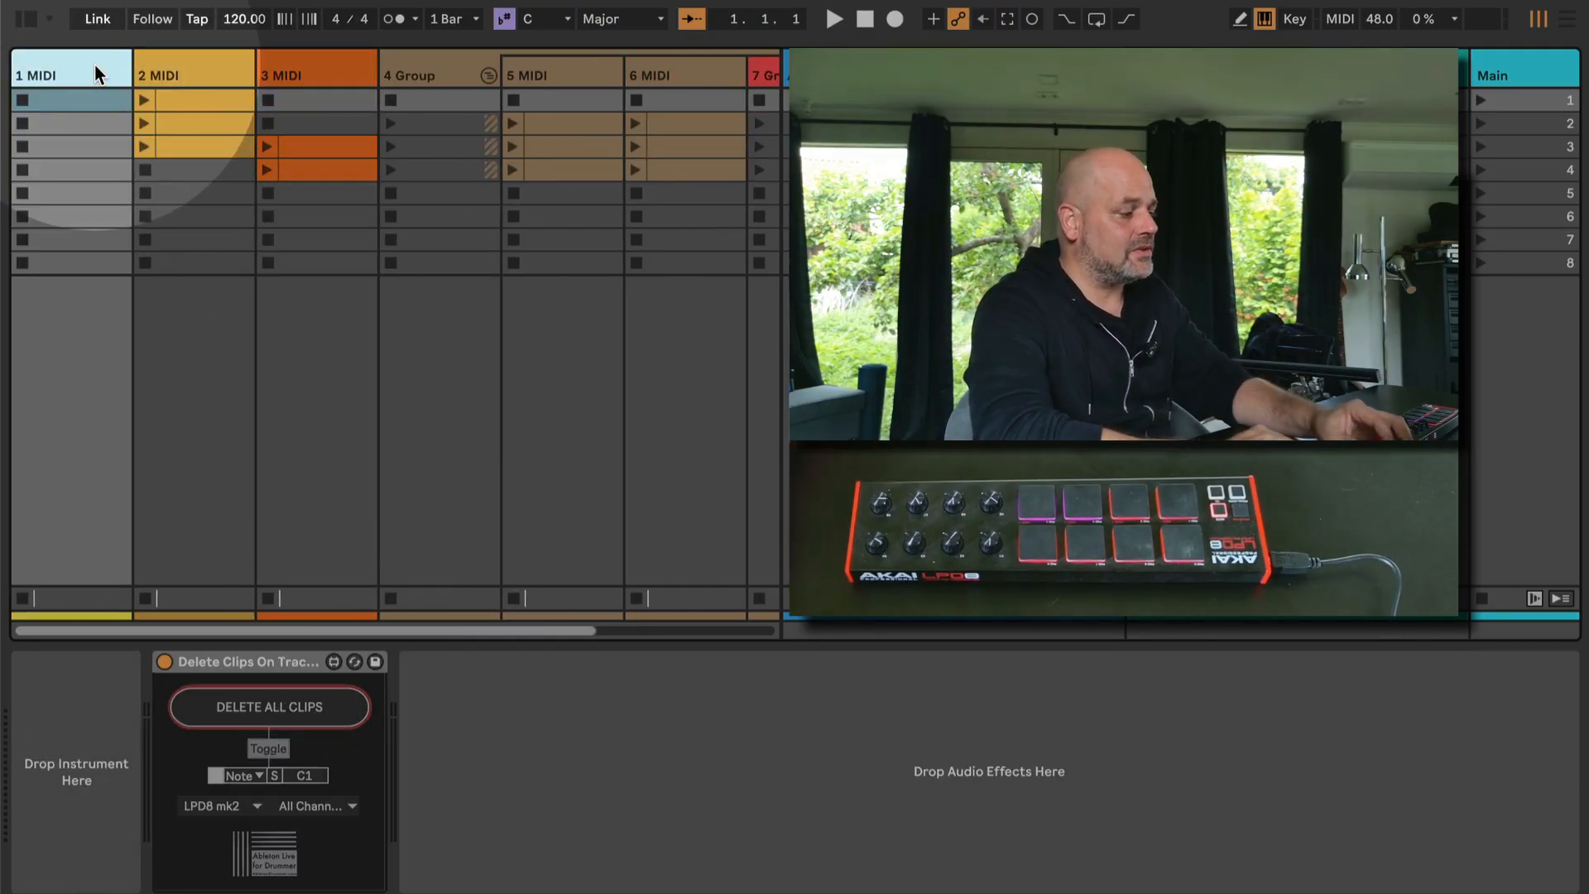
{"action": "double_click", "coordinate": [89, 97]}
{"action": "left_click", "coordinate": [88, 120]}
{"action": "double_click", "coordinate": [88, 120]}
{"action": "left_click", "coordinate": [89, 146]}
{"action": "double_click", "coordinate": [87, 145]}
{"action": "double_click", "coordinate": [89, 170]}
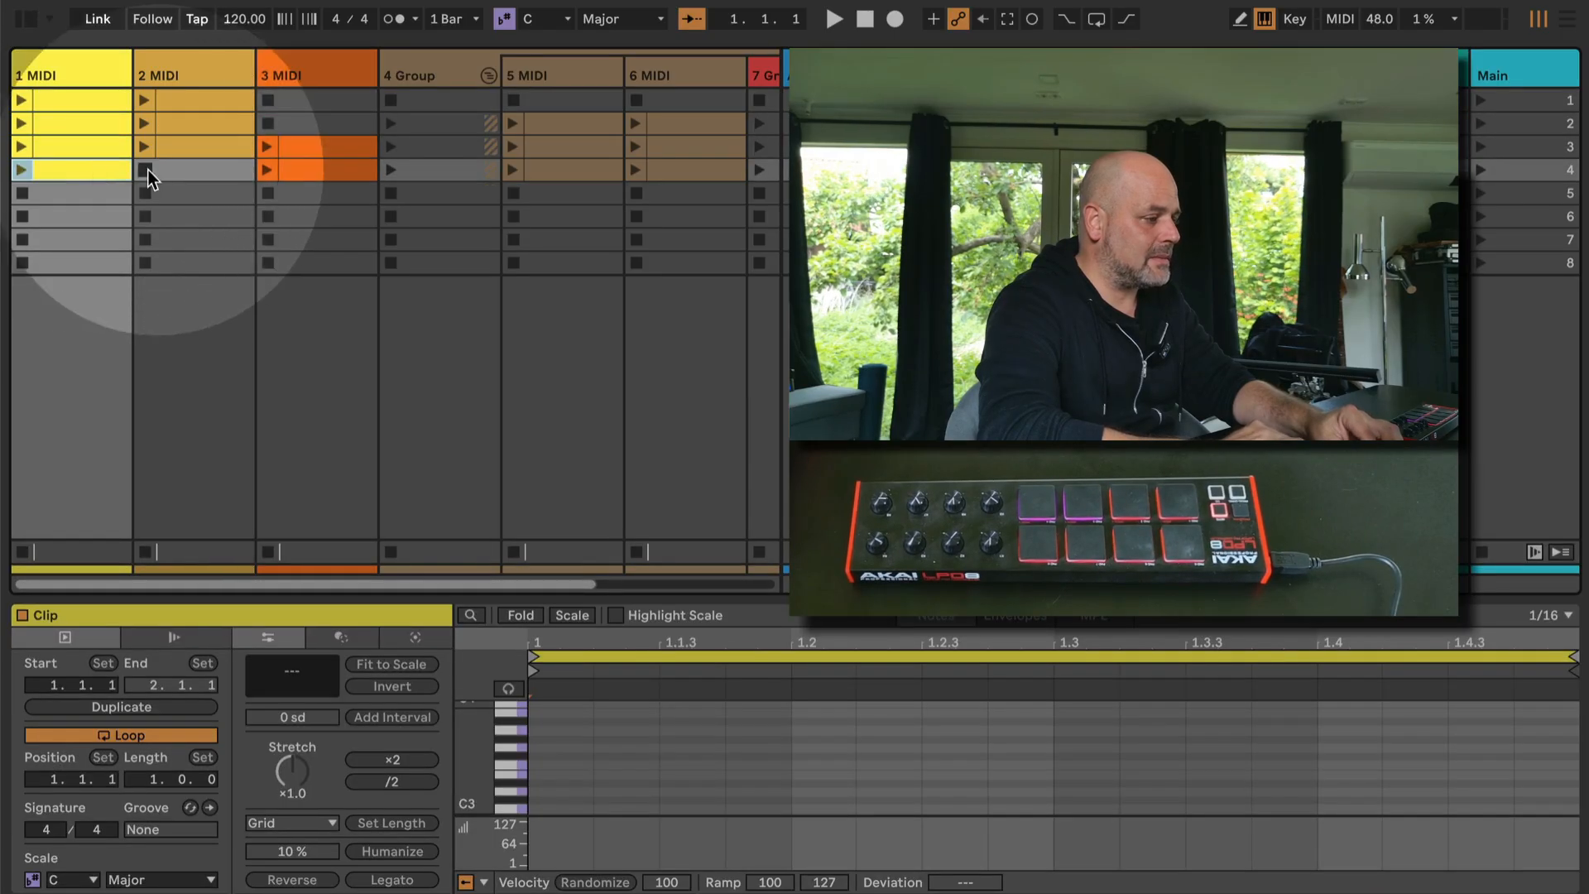
Create MIDI clips in scene 4 of 2 MIDI and in scenes 1 and 2 of 3 MIDI.
{"action": "double_click", "coordinate": [158, 171]}
{"action": "double_click", "coordinate": [327, 99]}
{"action": "double_click", "coordinate": [327, 121]}
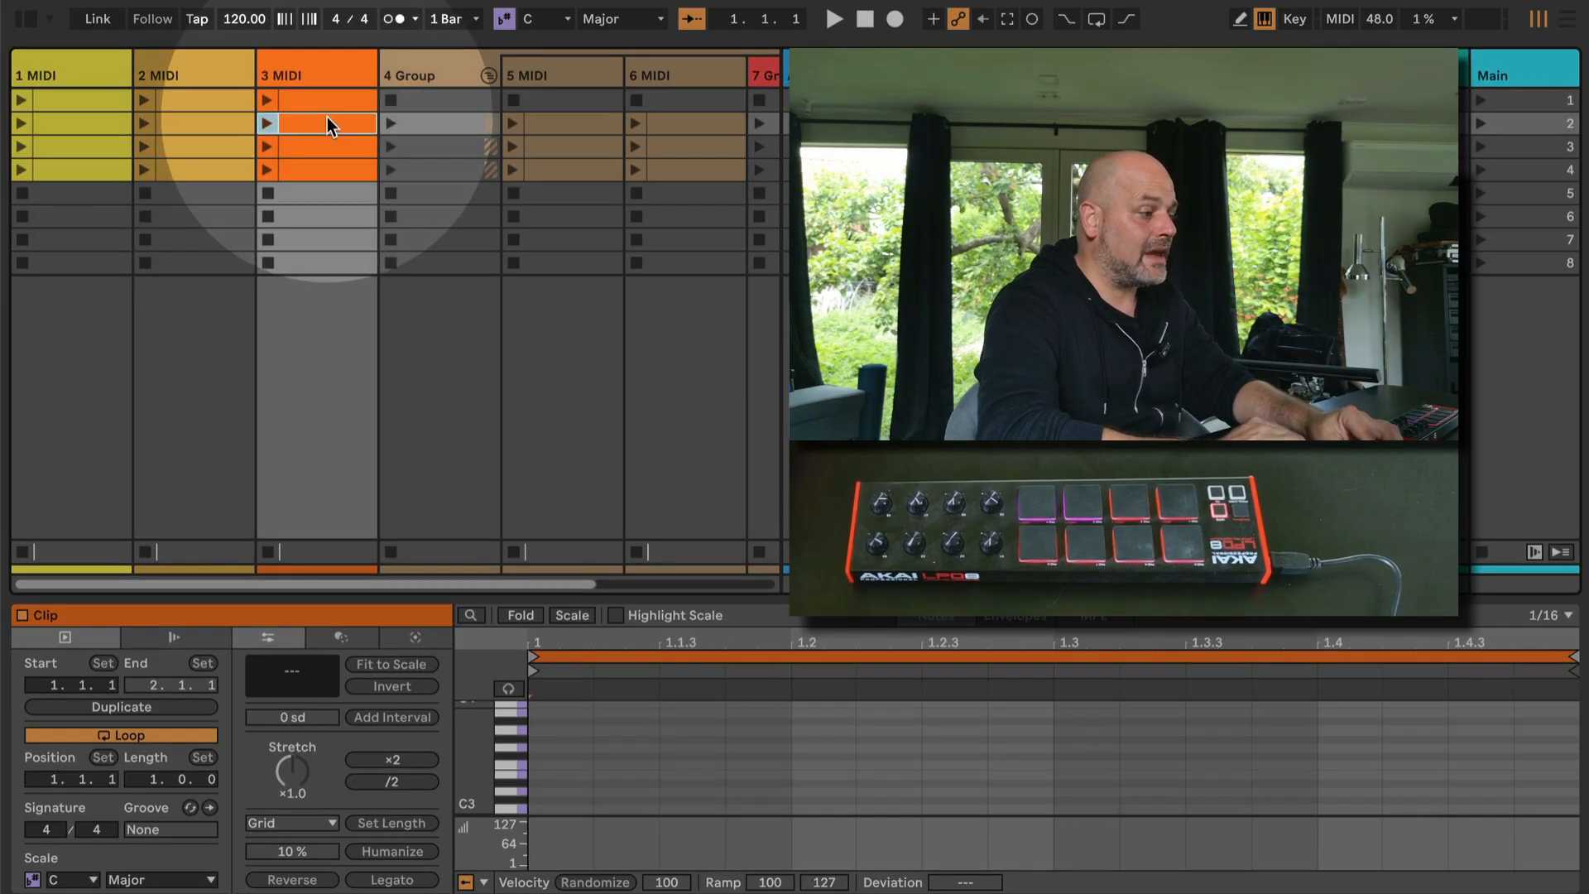
Group the 1 MIDI, 2 MIDI and 3 MIDI tracks, and select the orange 4 MIDI track inside the new group.
{"action": "left_click", "coordinate": [86, 68]}
{"action": "left_click", "coordinate": [337, 68], "text": "shift"}
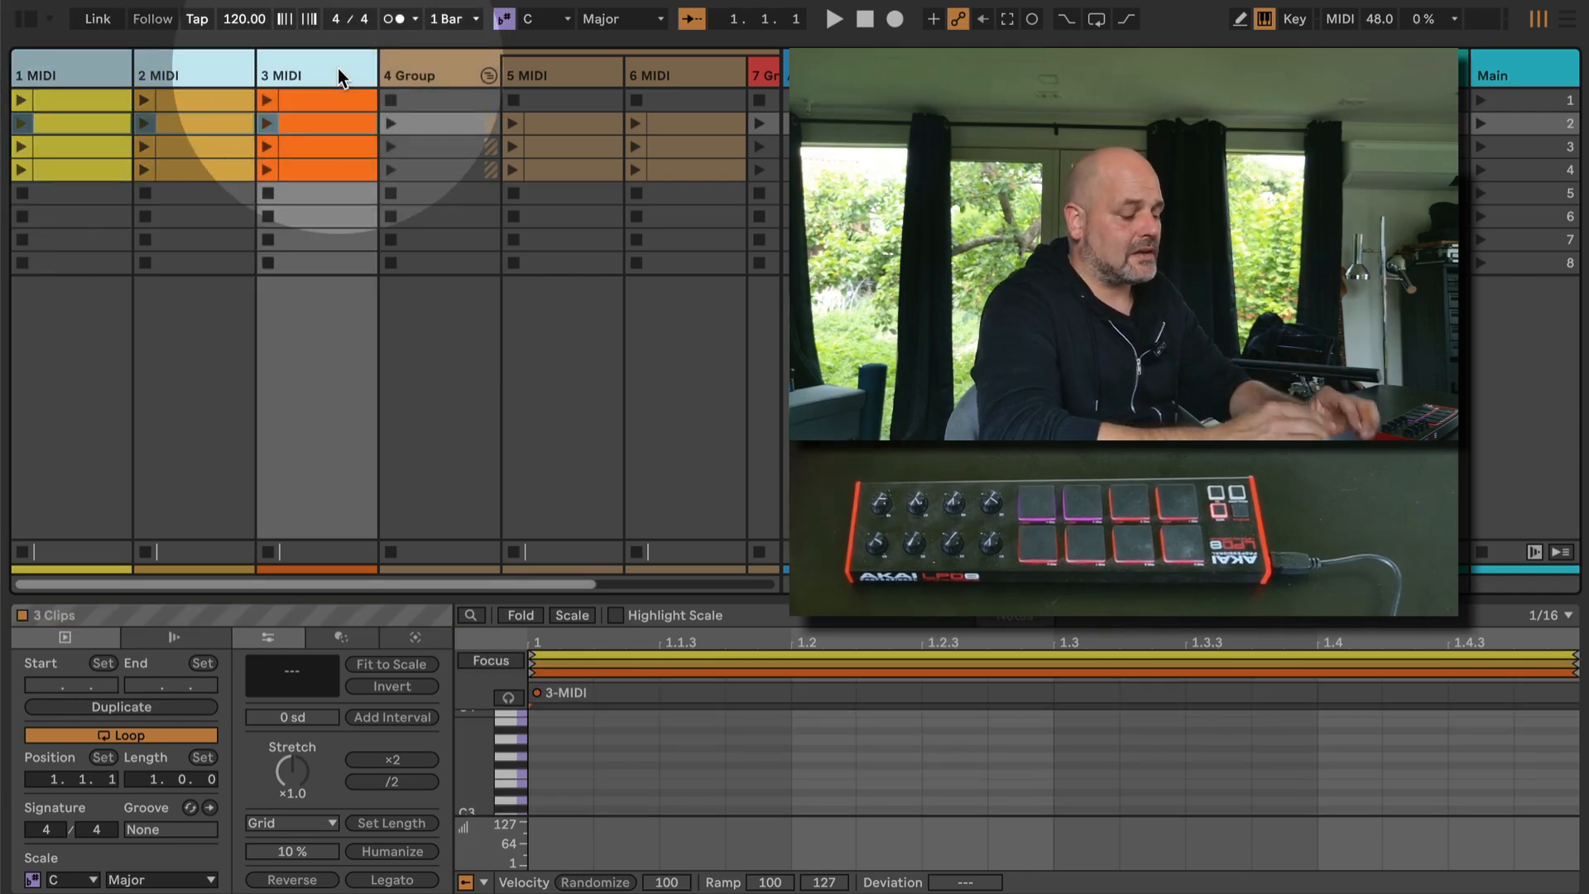
{"action": "key", "text": "ctrl+g"}
{"action": "left_click", "coordinate": [61, 79]}
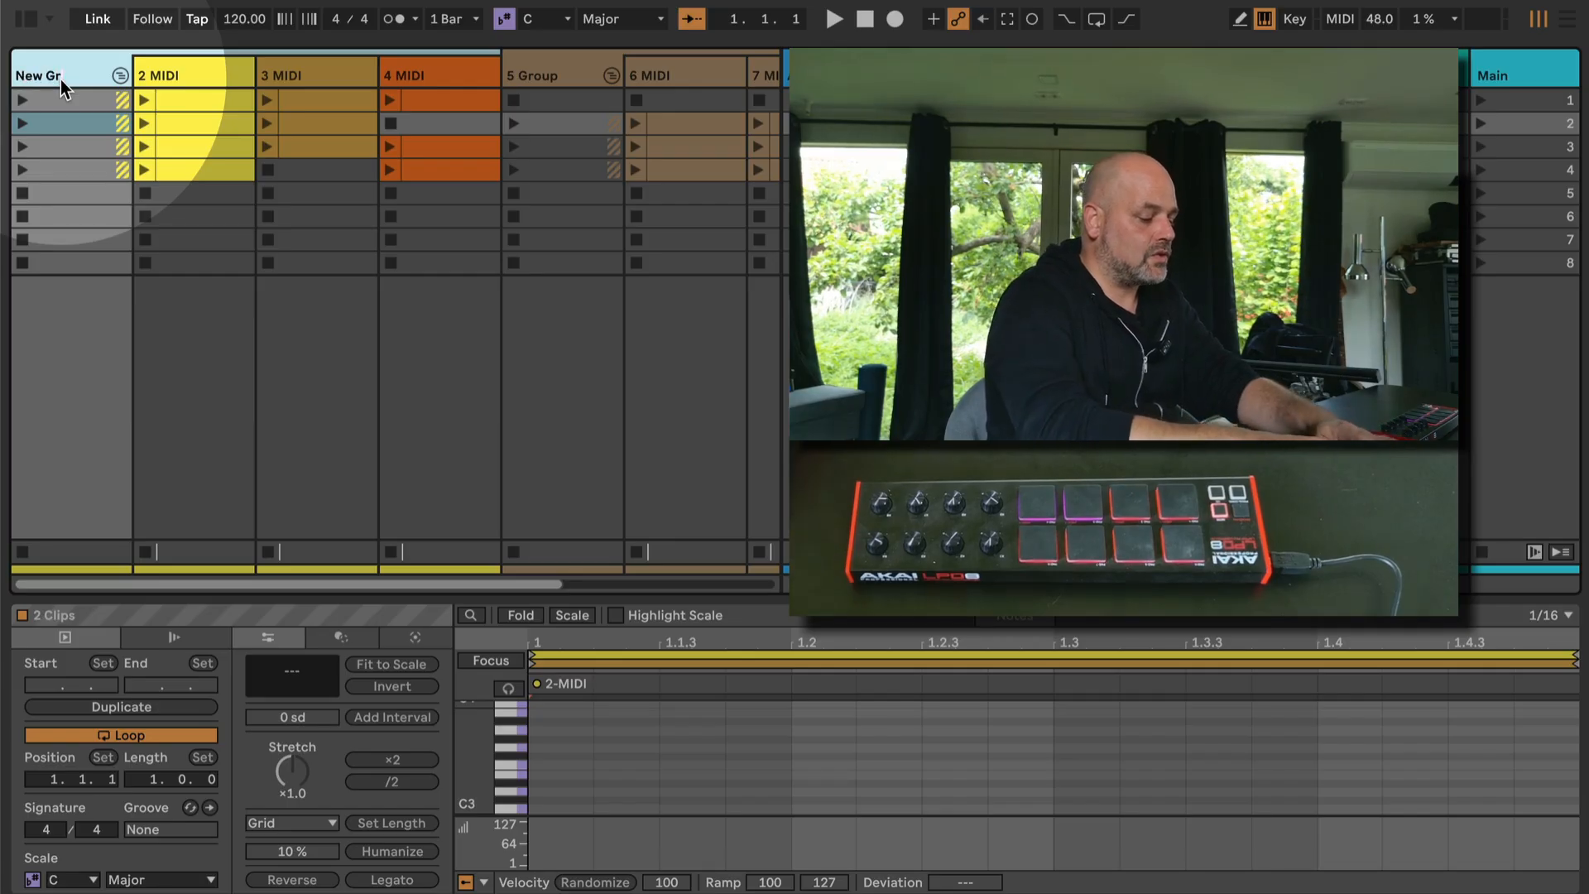
{"action": "left_click", "coordinate": [430, 71]}
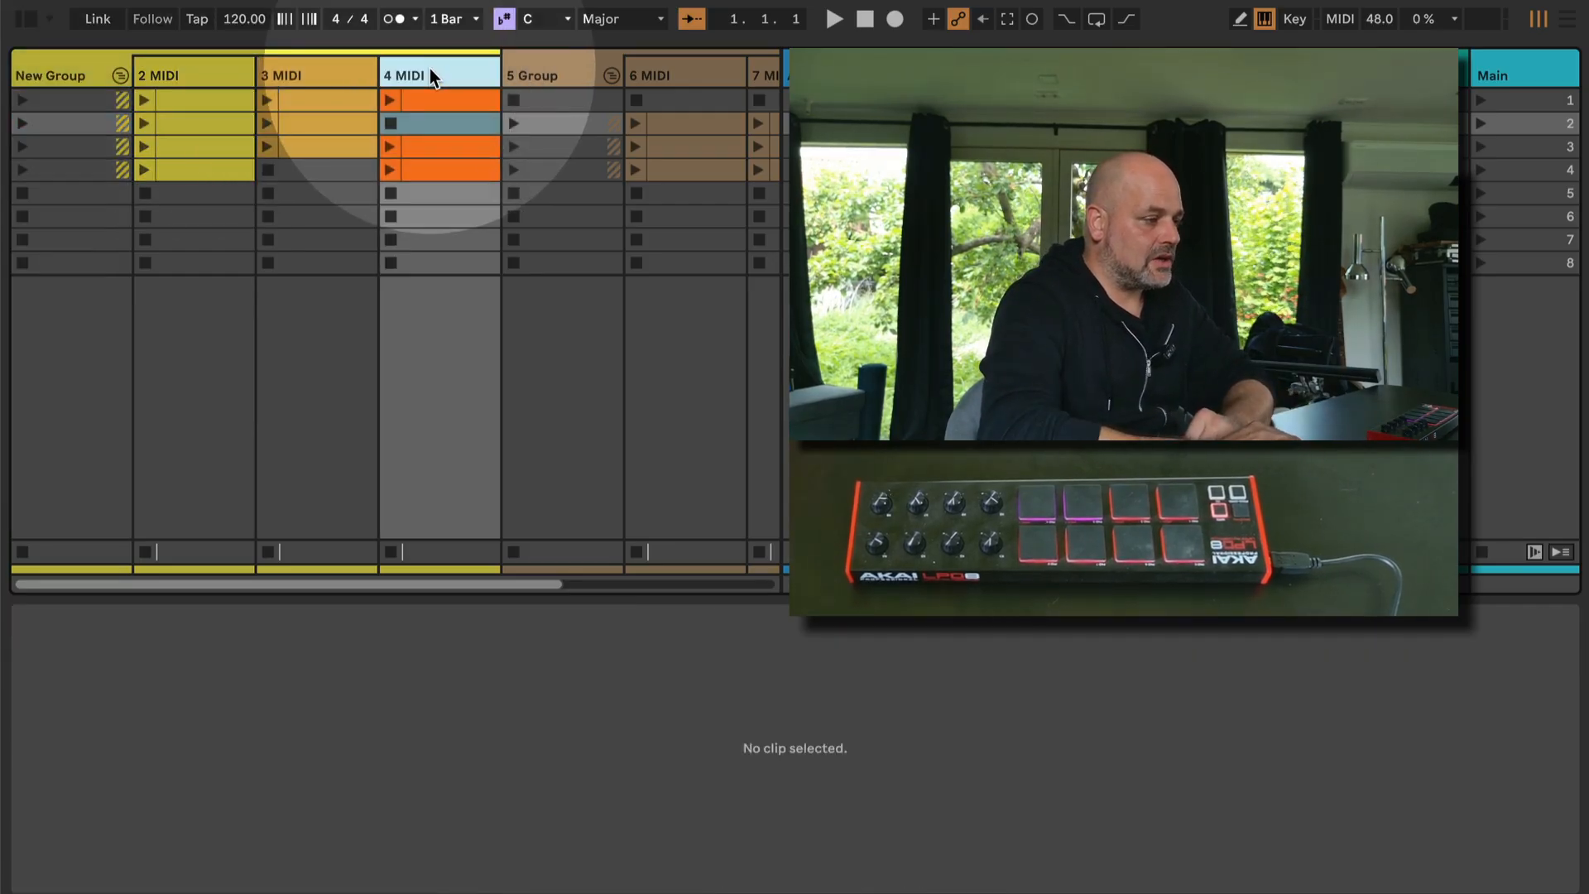
Assign New Group to the second track slot of the clip-deleting device on the 4 MIDI track.
{"action": "left_click", "coordinate": [431, 71]}
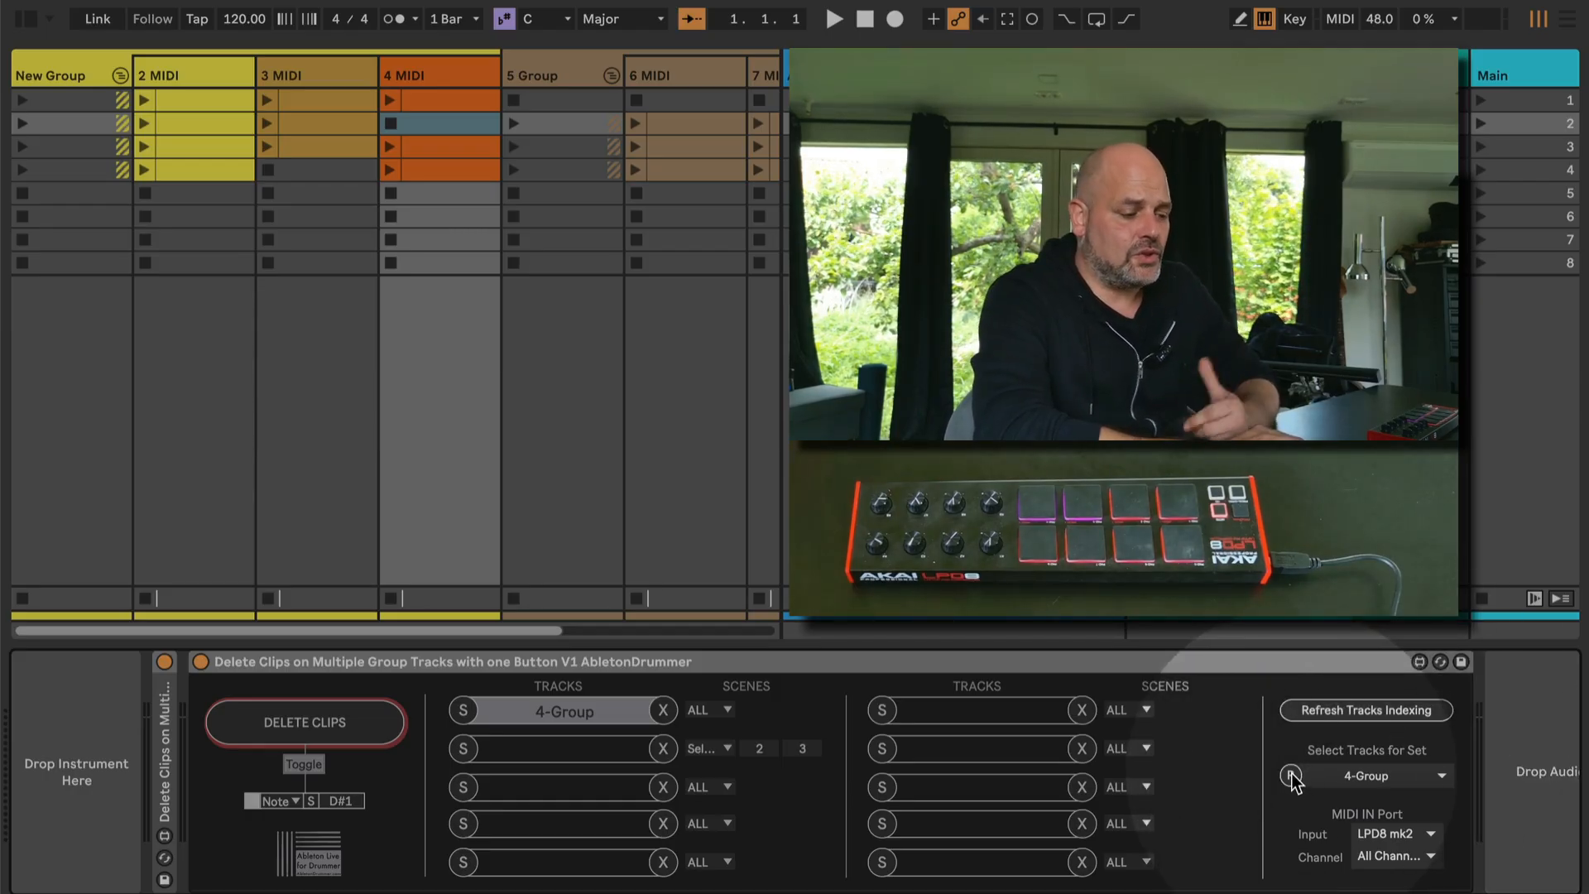
{"action": "left_click", "coordinate": [1357, 777]}
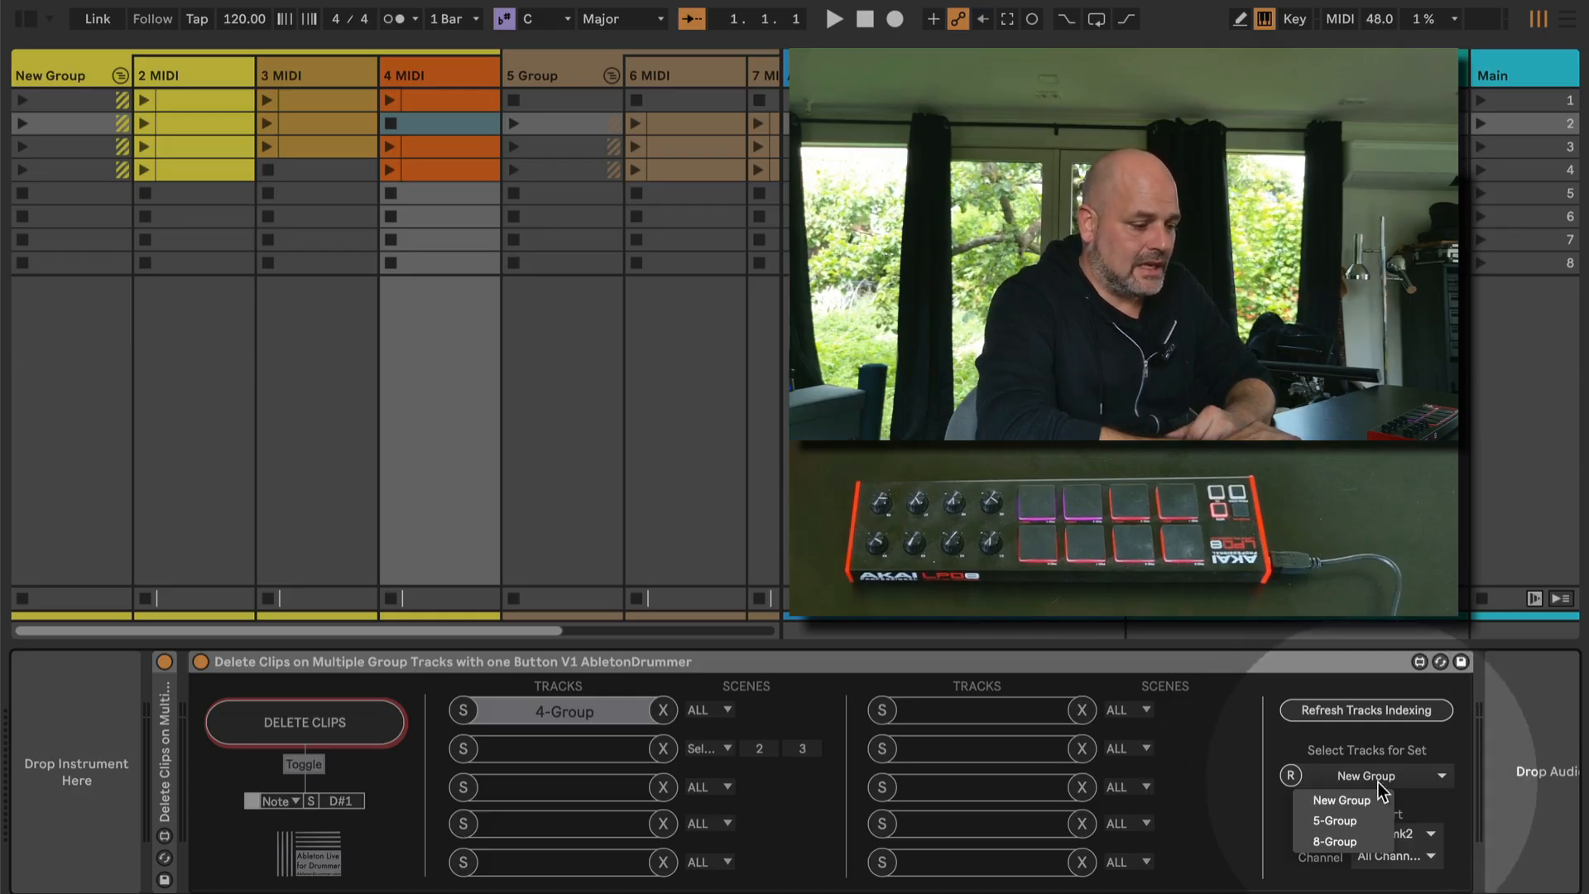
{"action": "left_click", "coordinate": [1358, 801]}
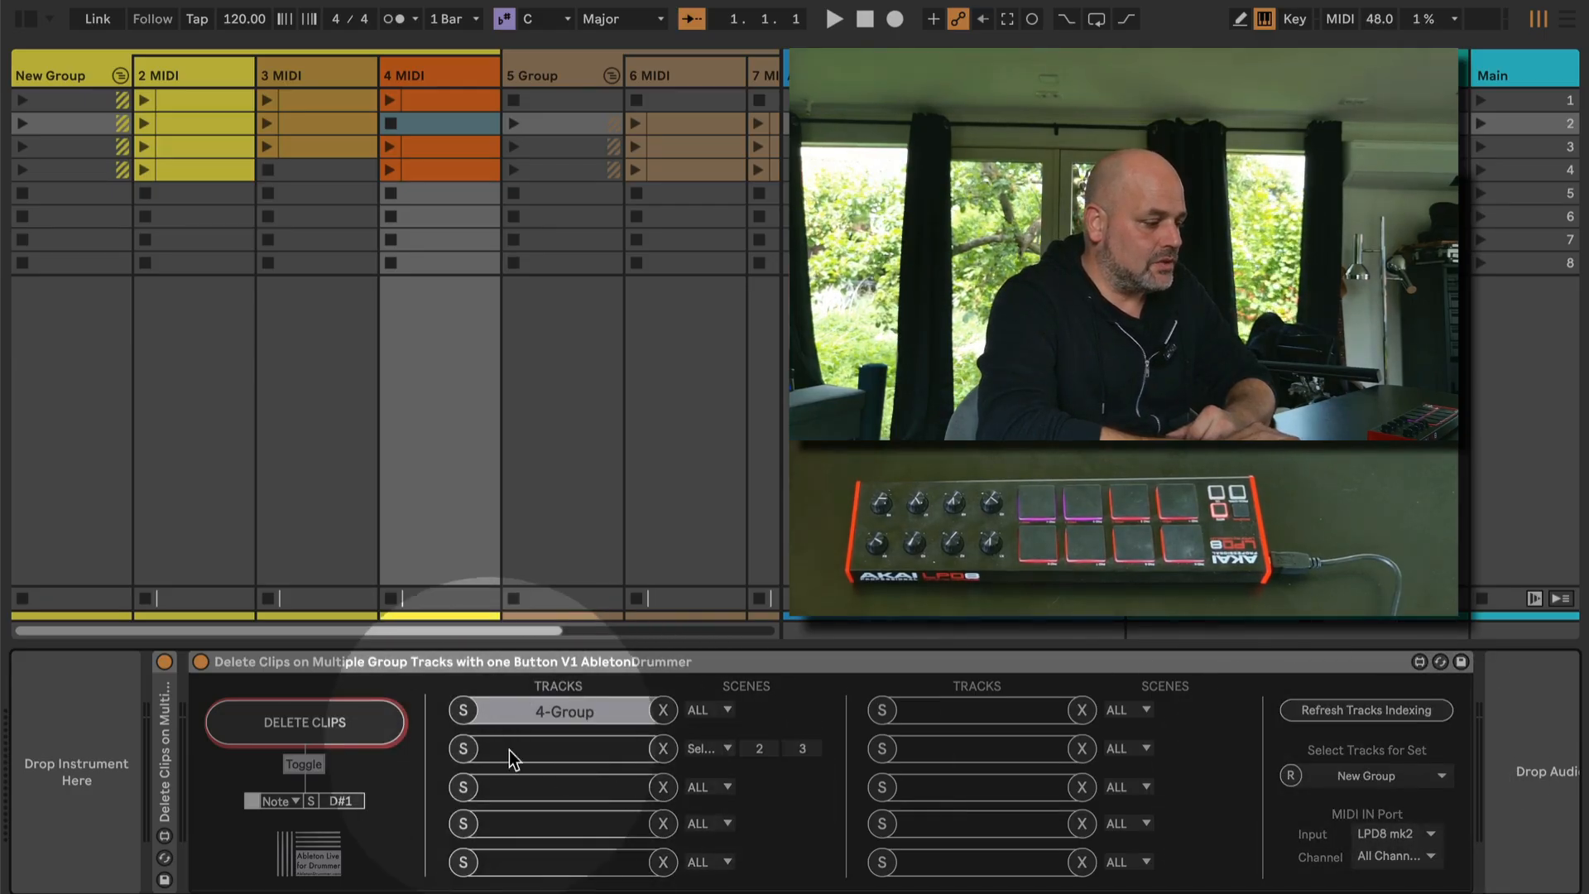
{"action": "left_click", "coordinate": [465, 750]}
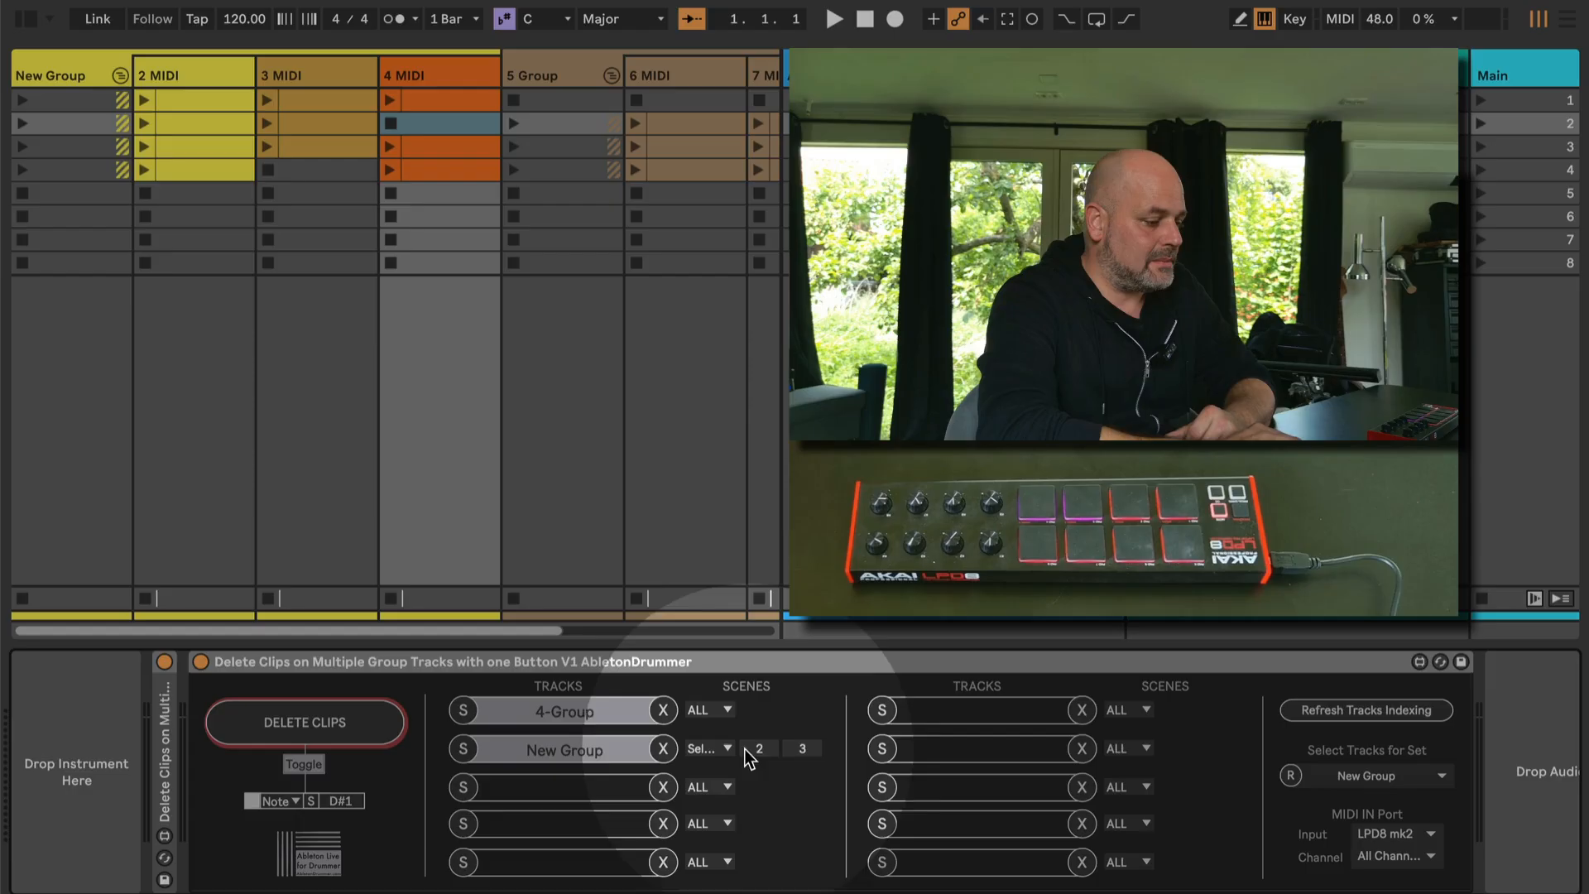
Set the second track slot's scene range to scenes 1 to 3.
{"action": "type", "text": "3"}
{"action": "left_click", "coordinate": [814, 754]}
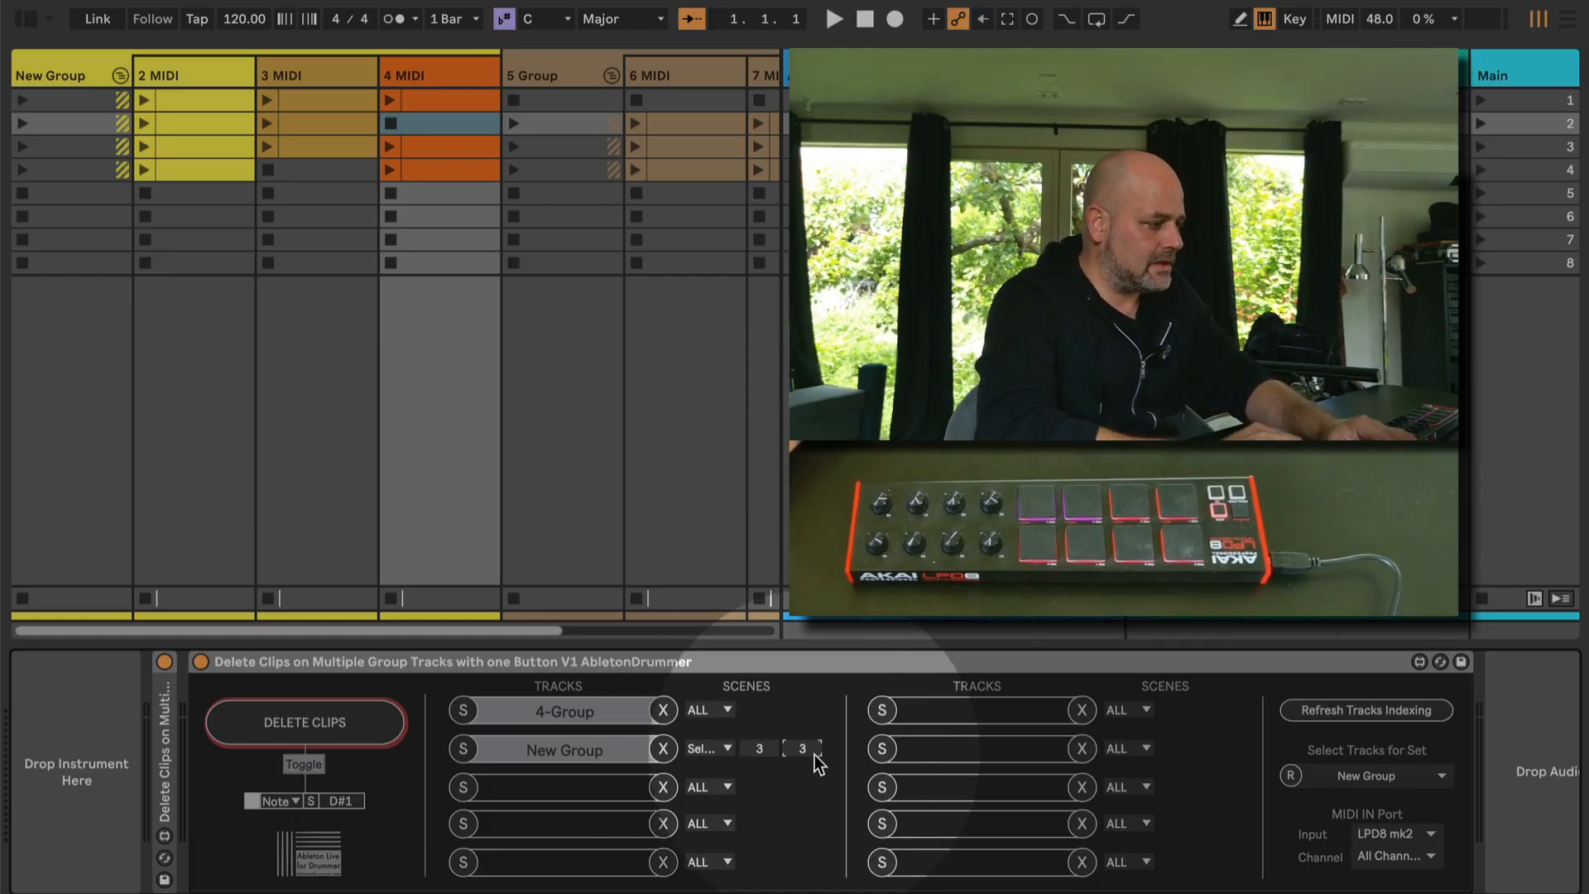
{"action": "type", "text": "1"}
{"action": "left_click", "coordinate": [806, 750]}
{"action": "type", "text": "2"}
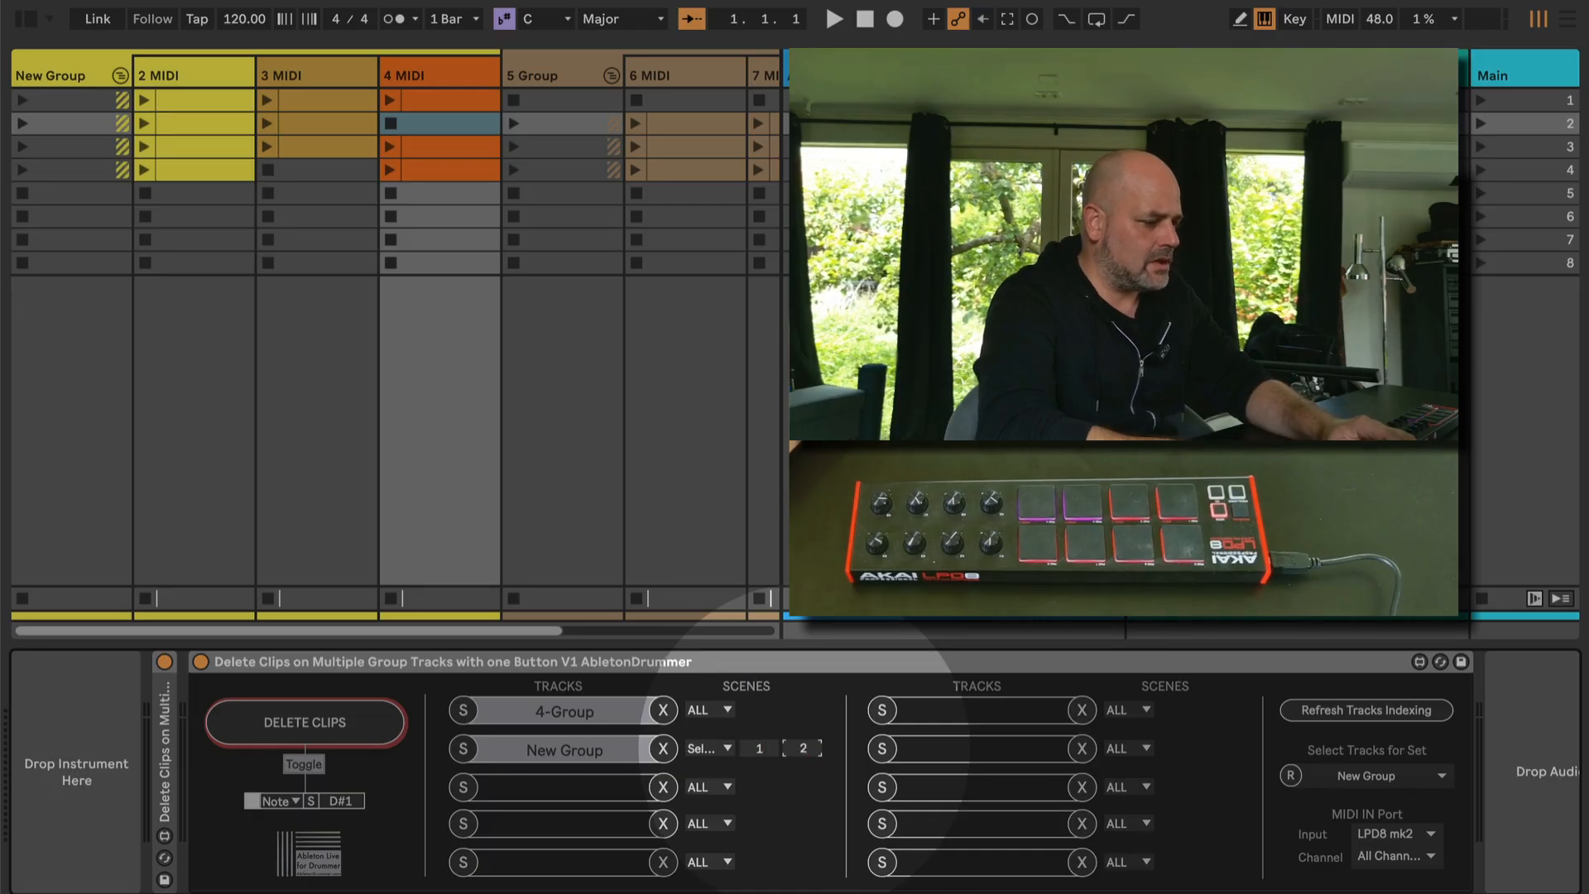
{"action": "type", "text": "3"}
{"action": "key", "text": "Return"}
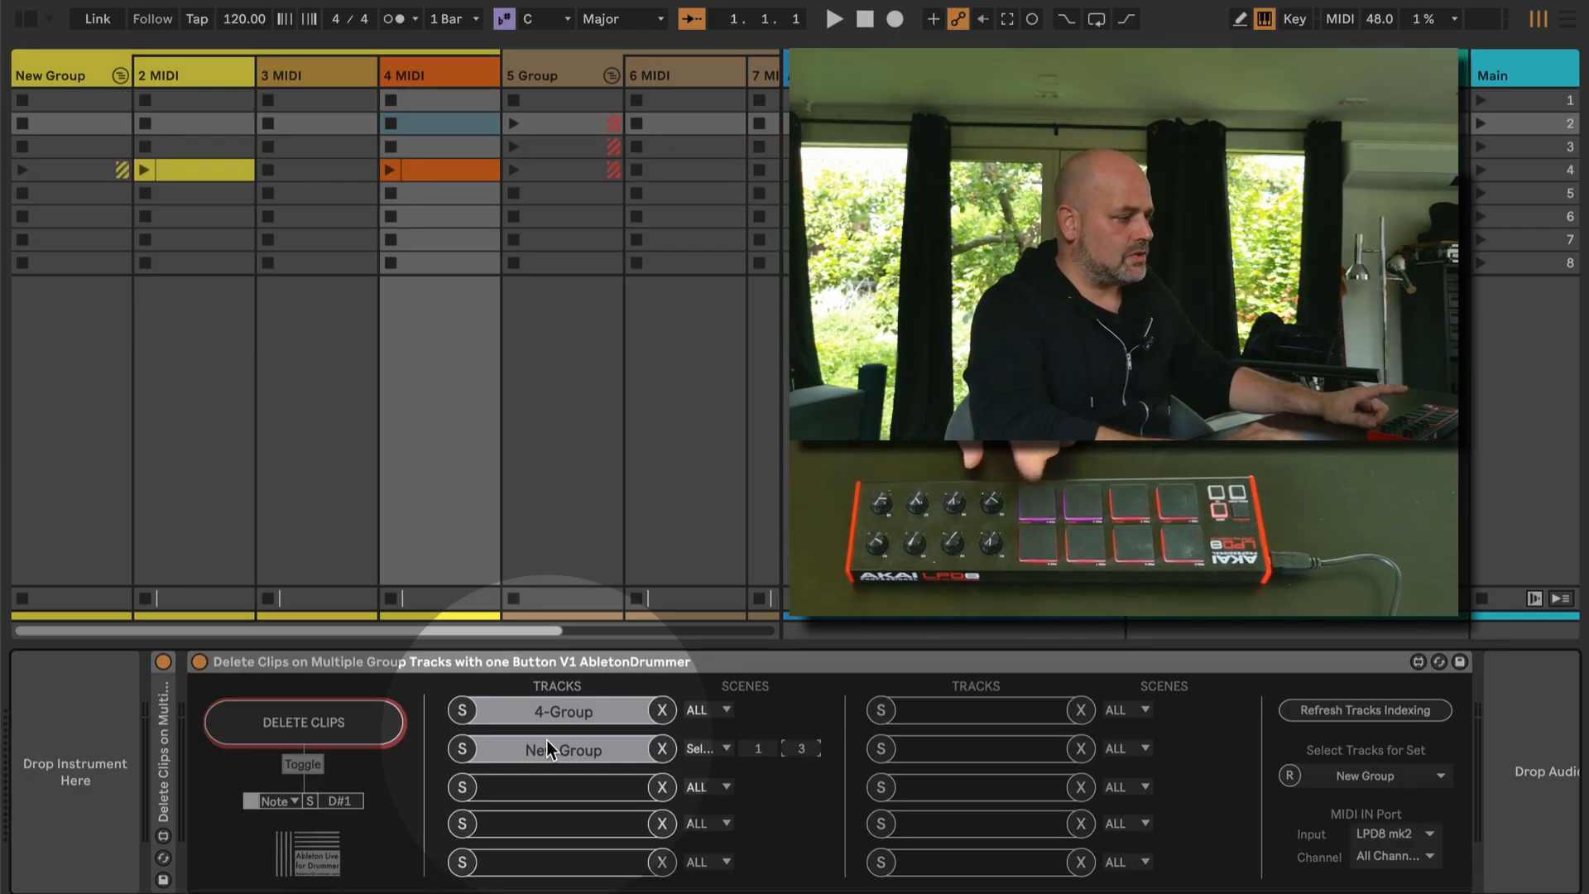
Check the remaining clips across the group tracks and undo the last clip deletion.
{"action": "scroll", "coordinate": [358, 216], "scroll_direction": "right", "scroll_amount": 2}
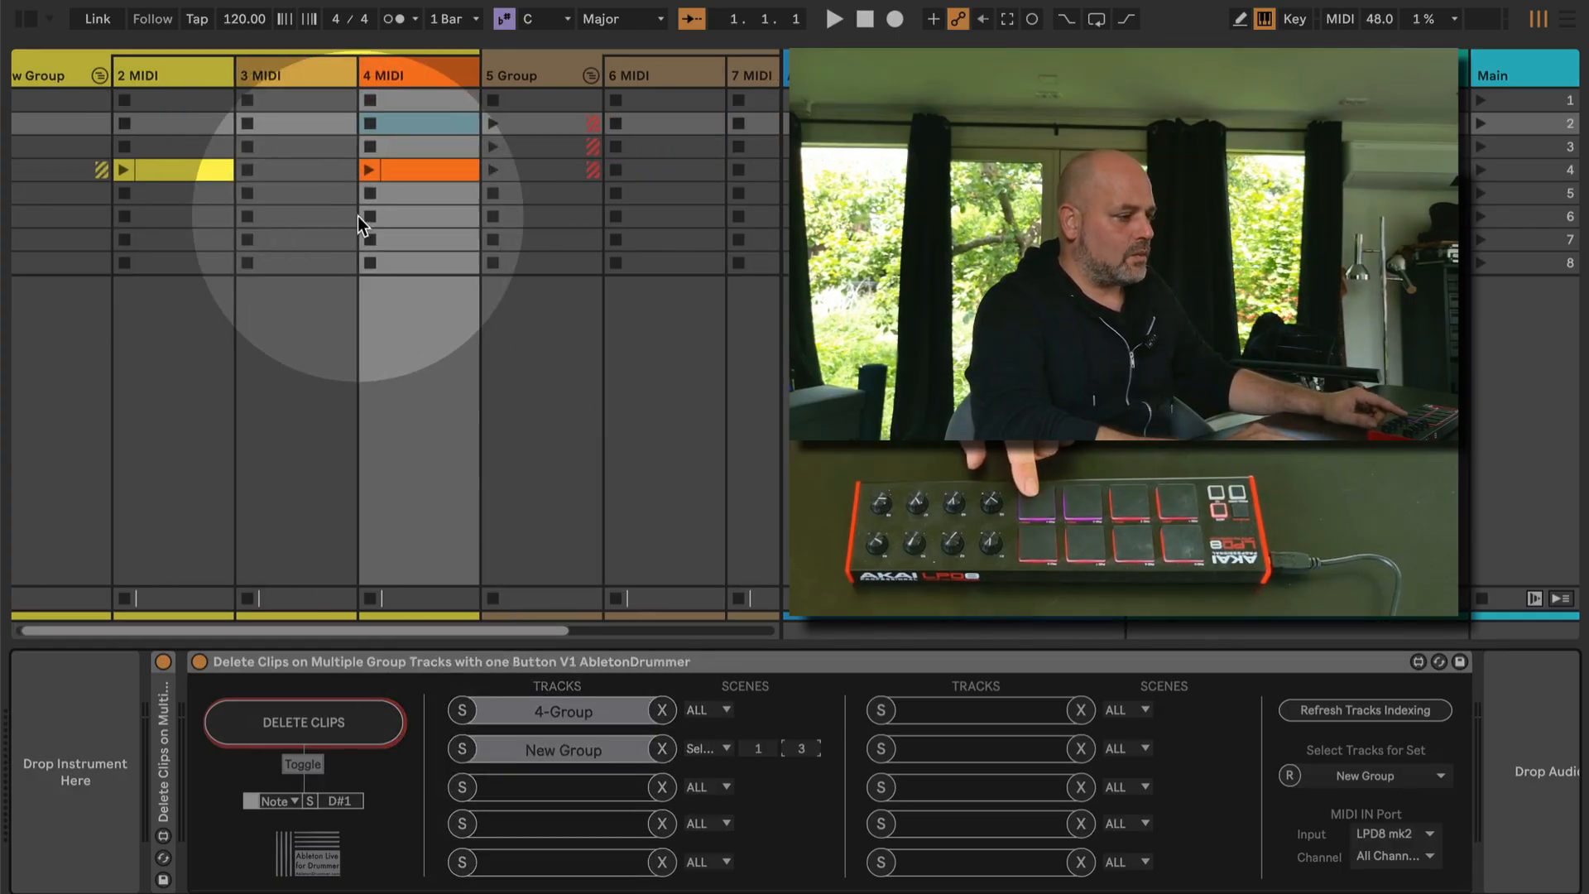
{"action": "scroll", "coordinate": [287, 98], "scroll_direction": "right", "scroll_amount": 5}
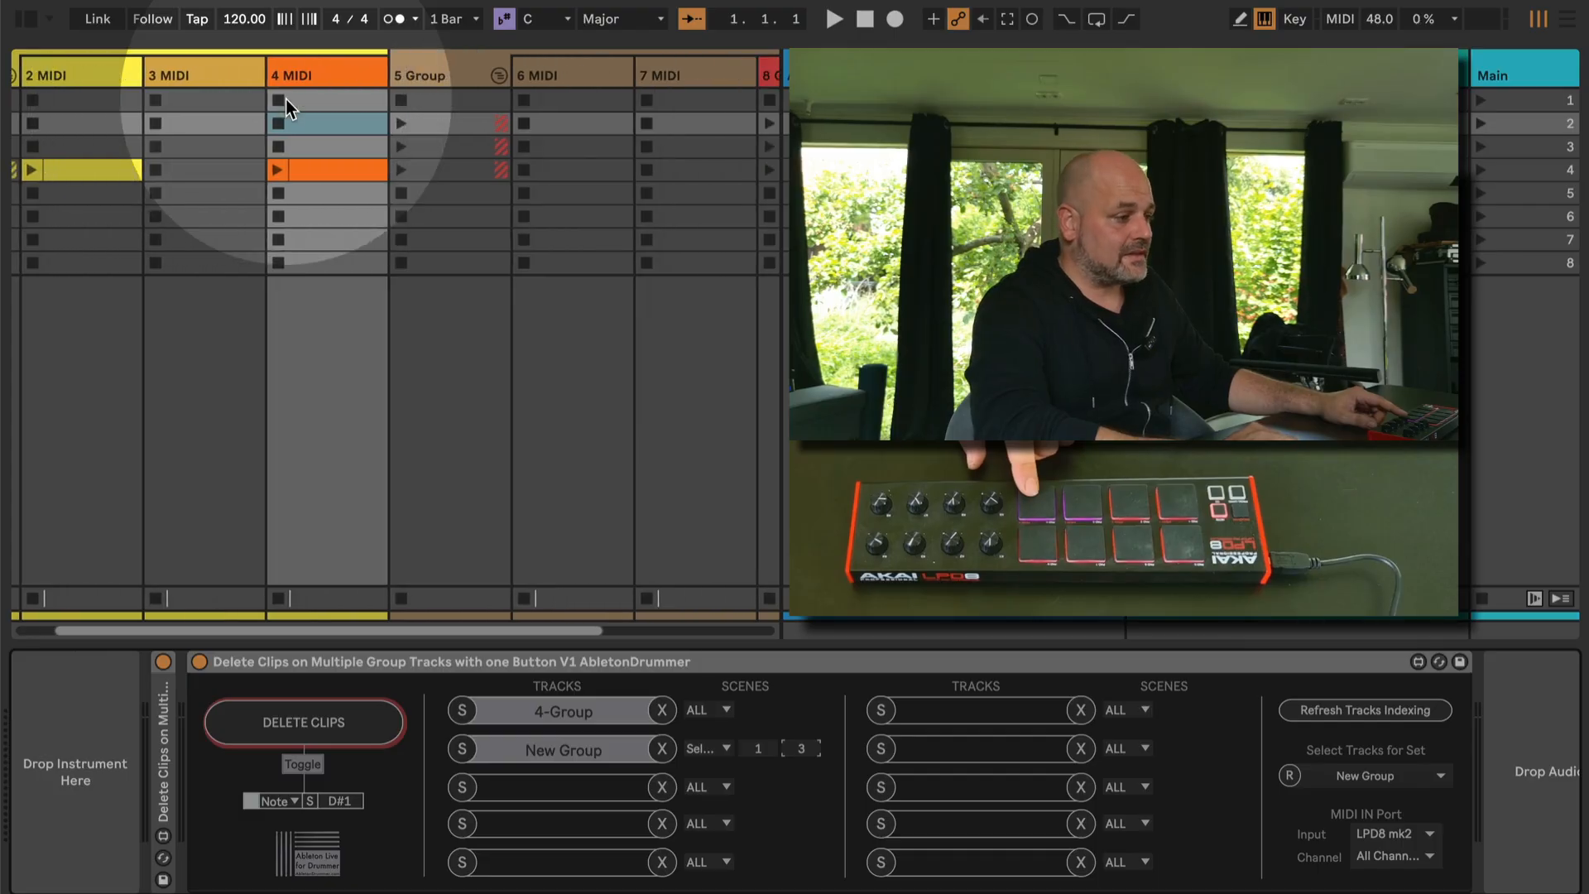
{"action": "scroll", "coordinate": [513, 80], "scroll_direction": "left", "scroll_amount": 6}
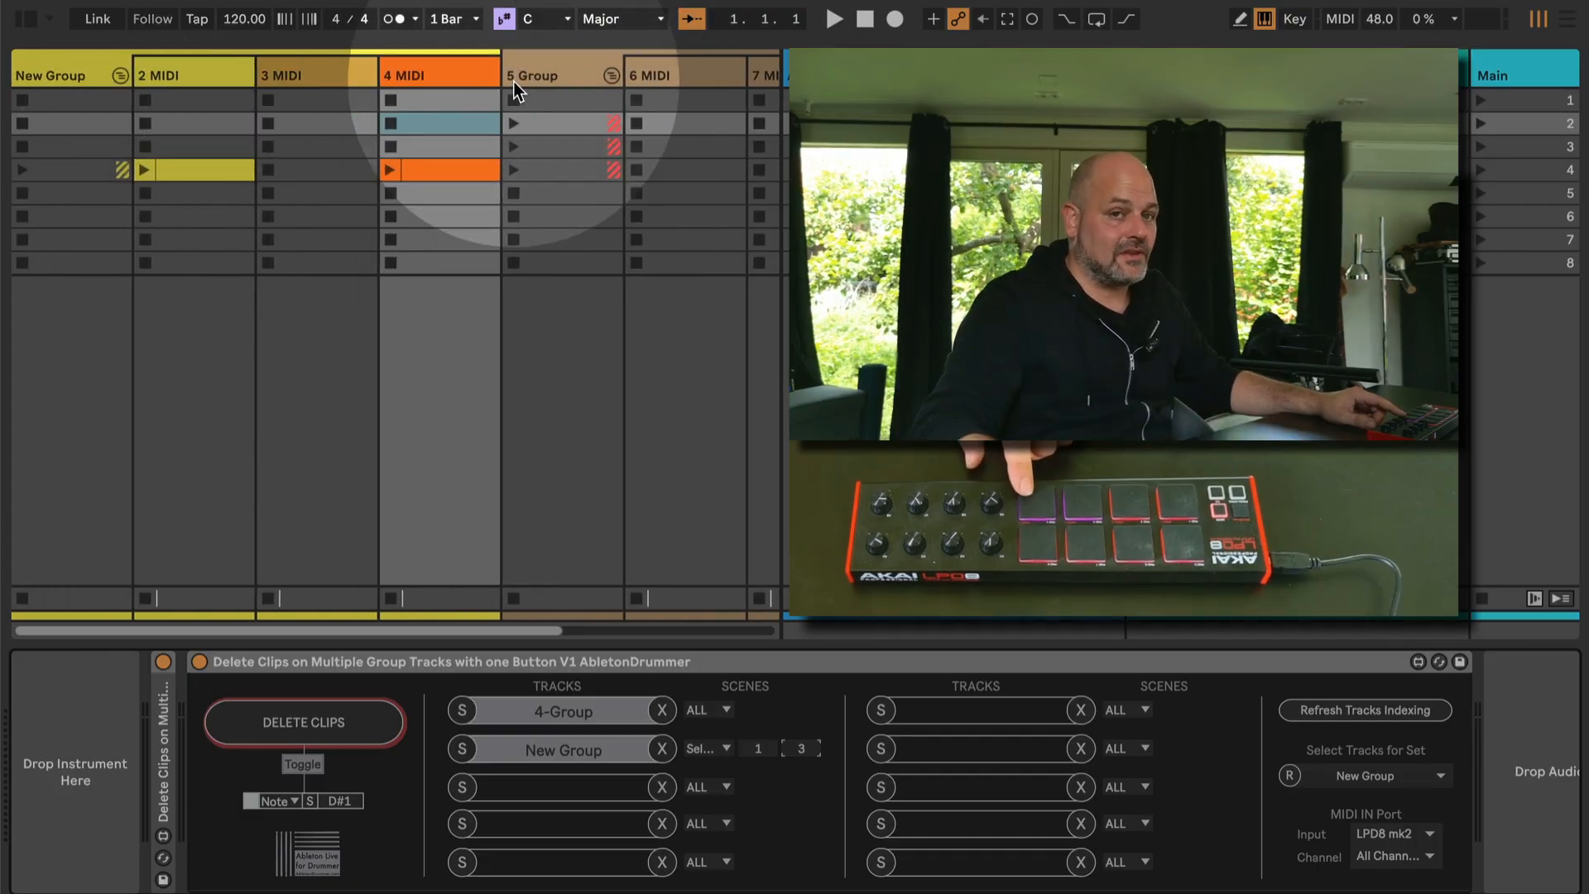
{"action": "key", "text": "super+z"}
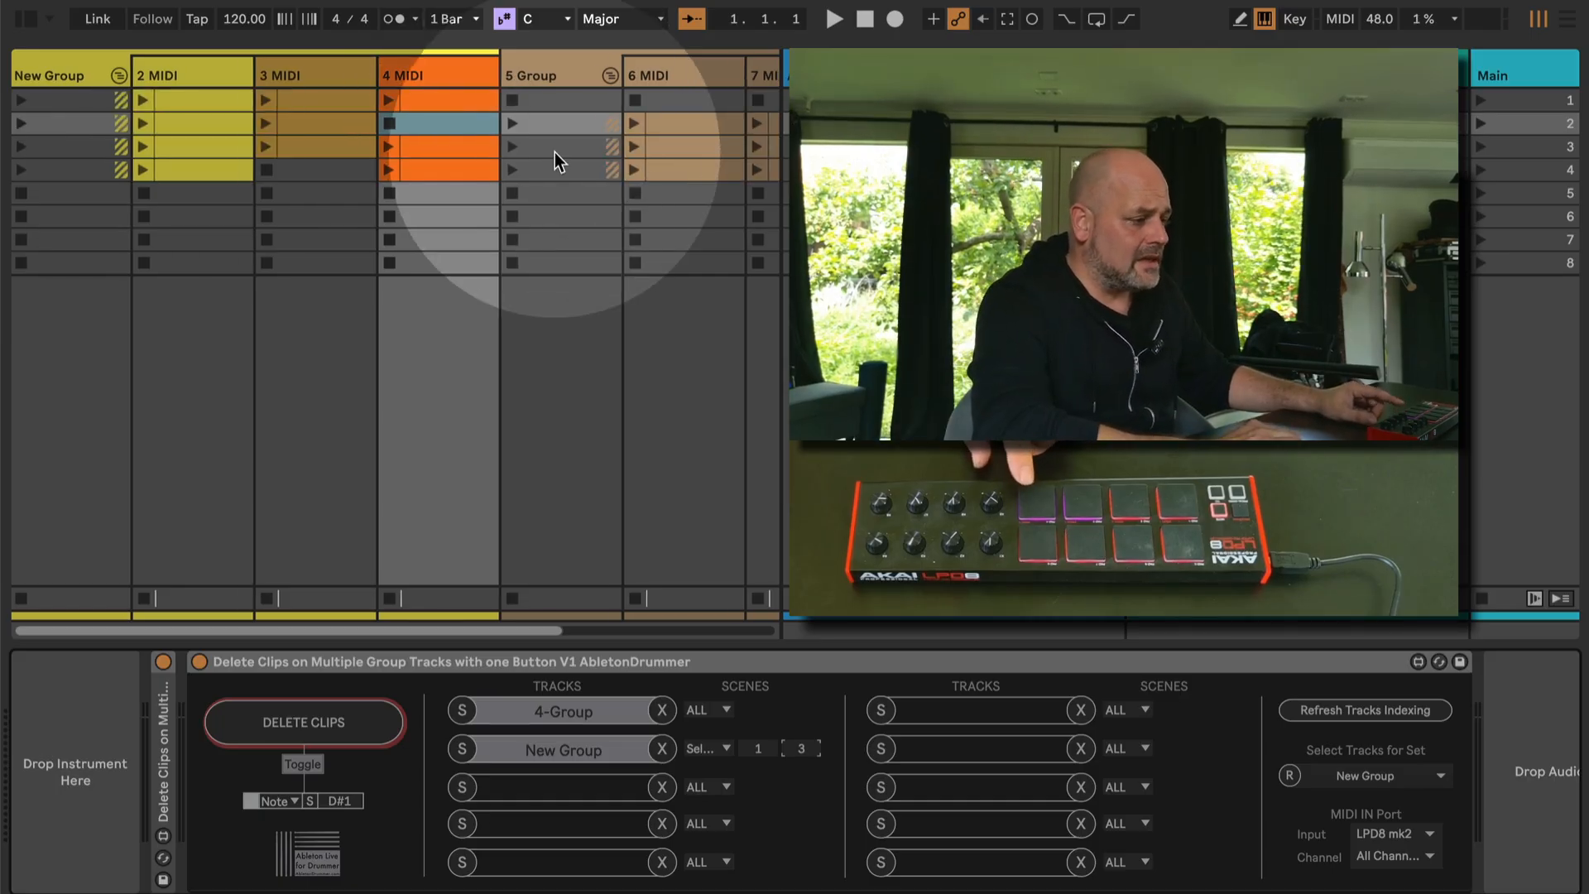
Clear the New Group assignment from the device's second track slot.
{"action": "scroll", "coordinate": [556, 153], "scroll_direction": "right", "scroll_amount": 1}
{"action": "scroll", "coordinate": [555, 153], "scroll_direction": "right", "scroll_amount": 15}
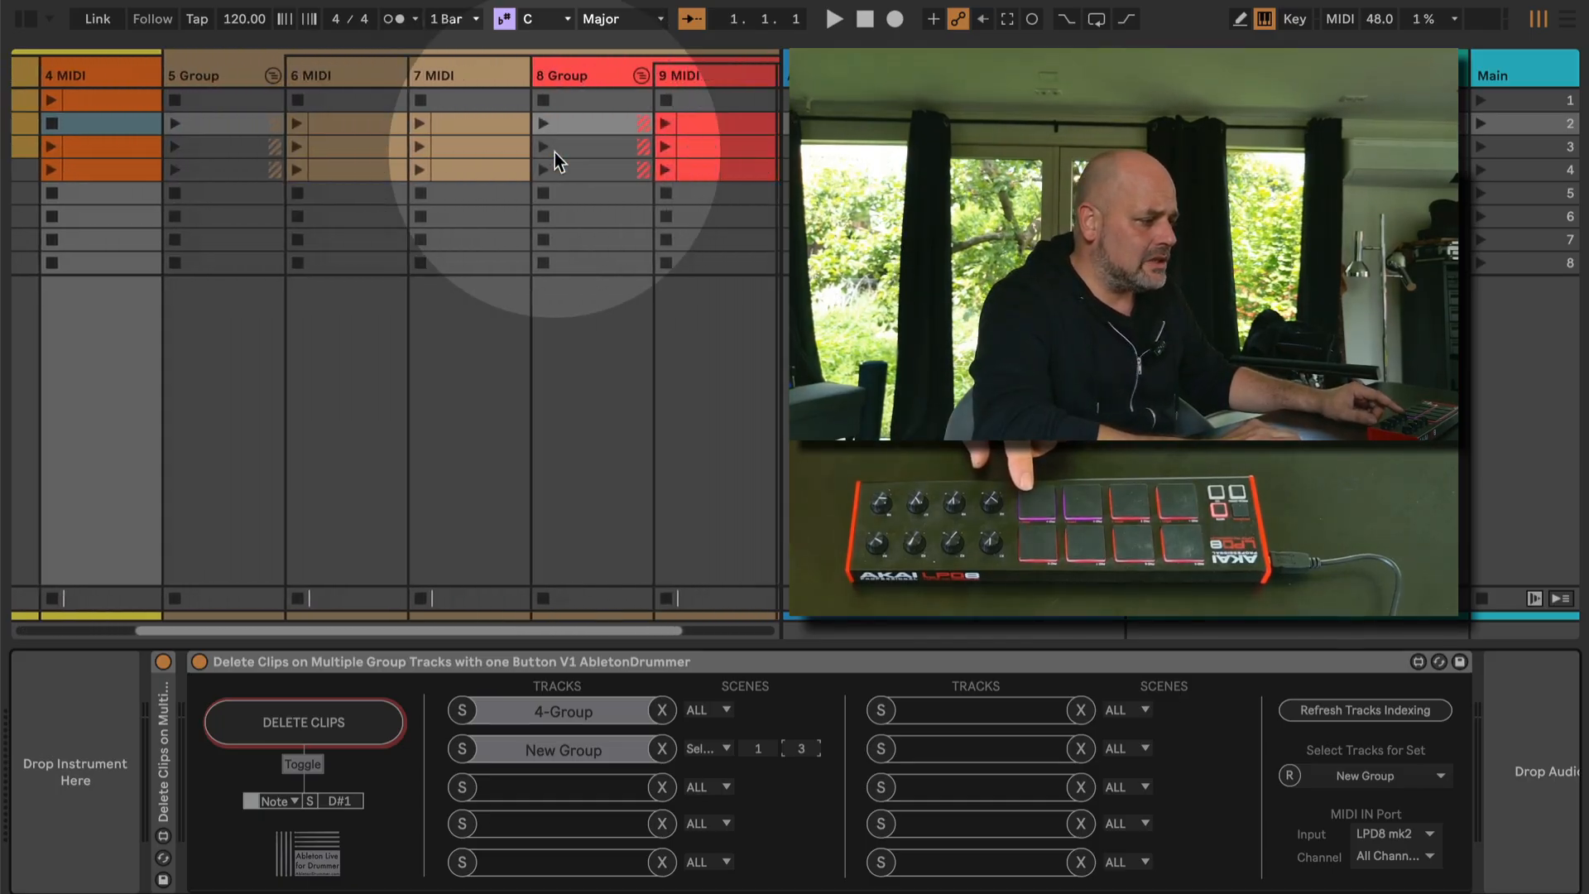
{"action": "scroll", "coordinate": [556, 162], "scroll_direction": "right", "scroll_amount": 1}
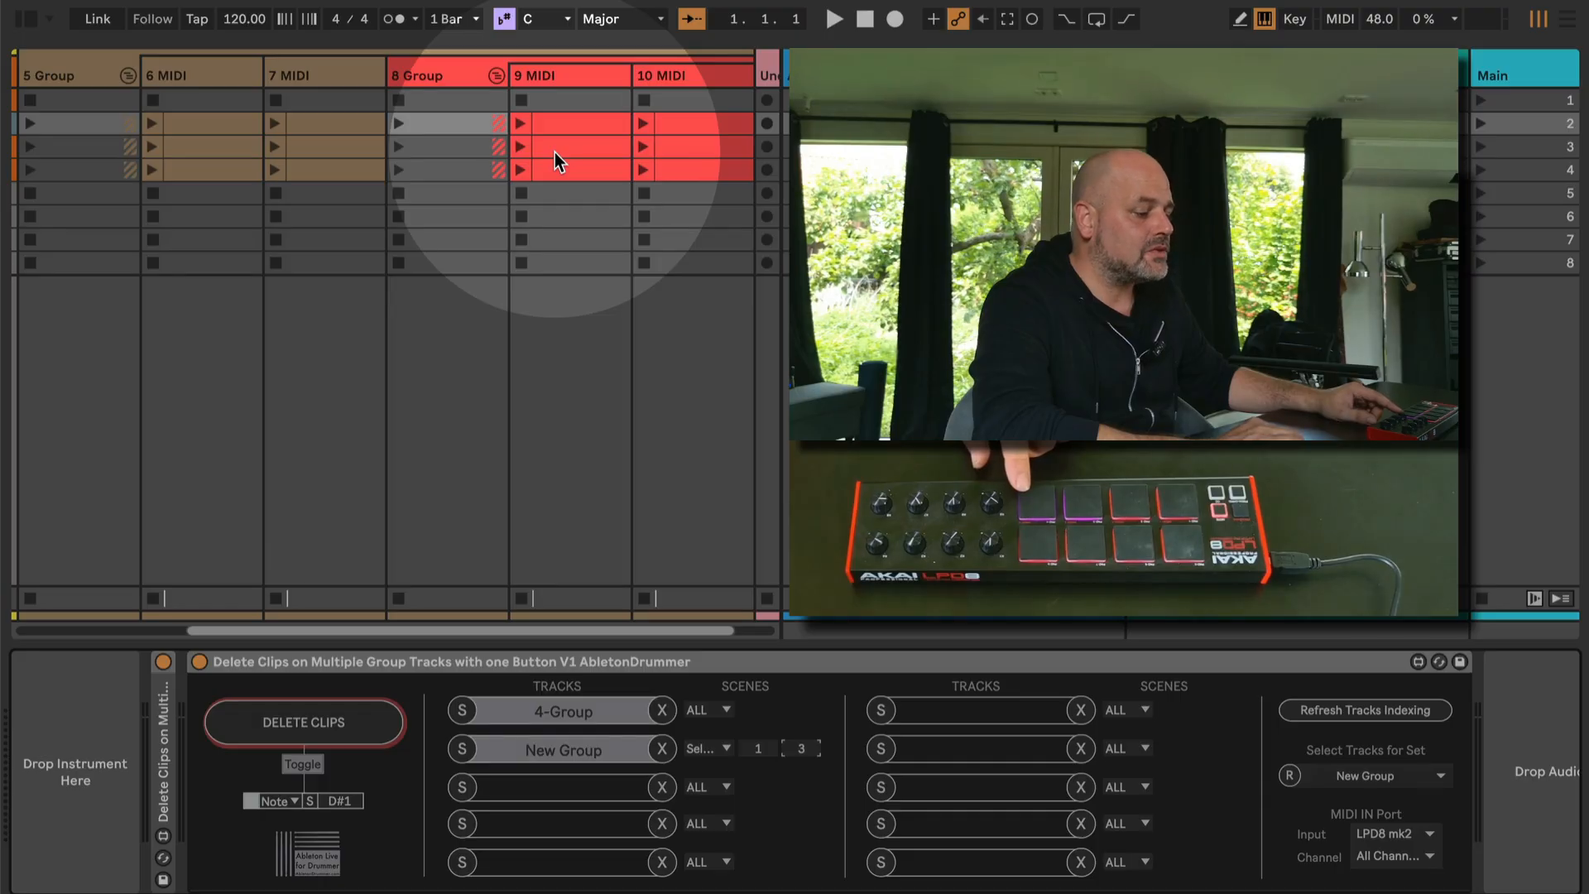
{"action": "left_click", "coordinate": [660, 747]}
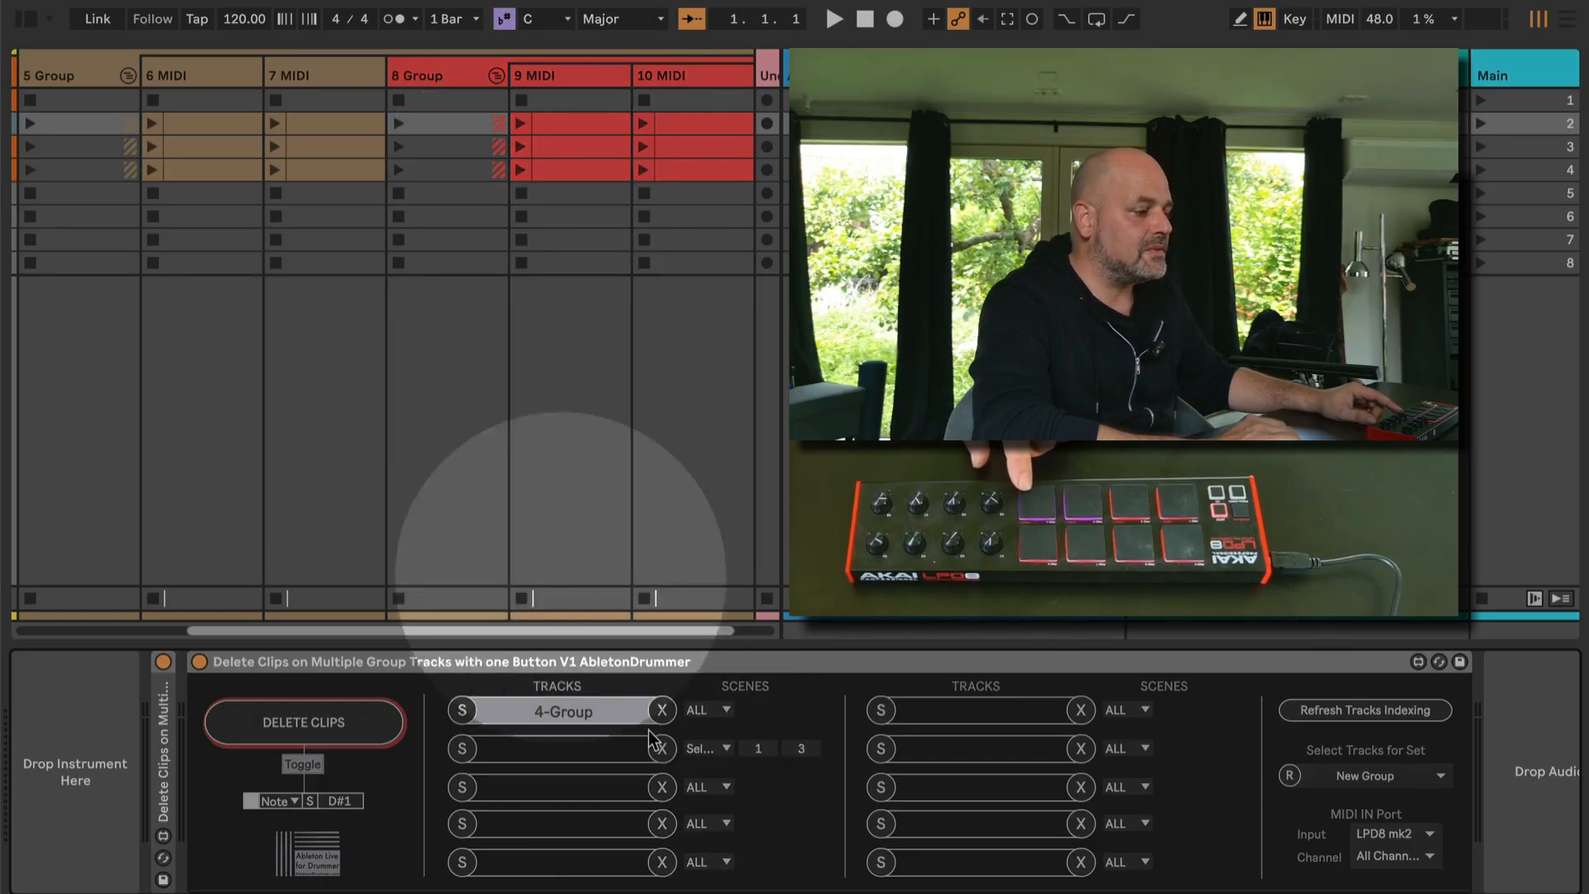
Compare the 5 Group and 8 Group tracks, and return to the 4 MIDI track's device.
{"action": "left_click", "coordinate": [441, 74]}
{"action": "left_click", "coordinate": [97, 70]}
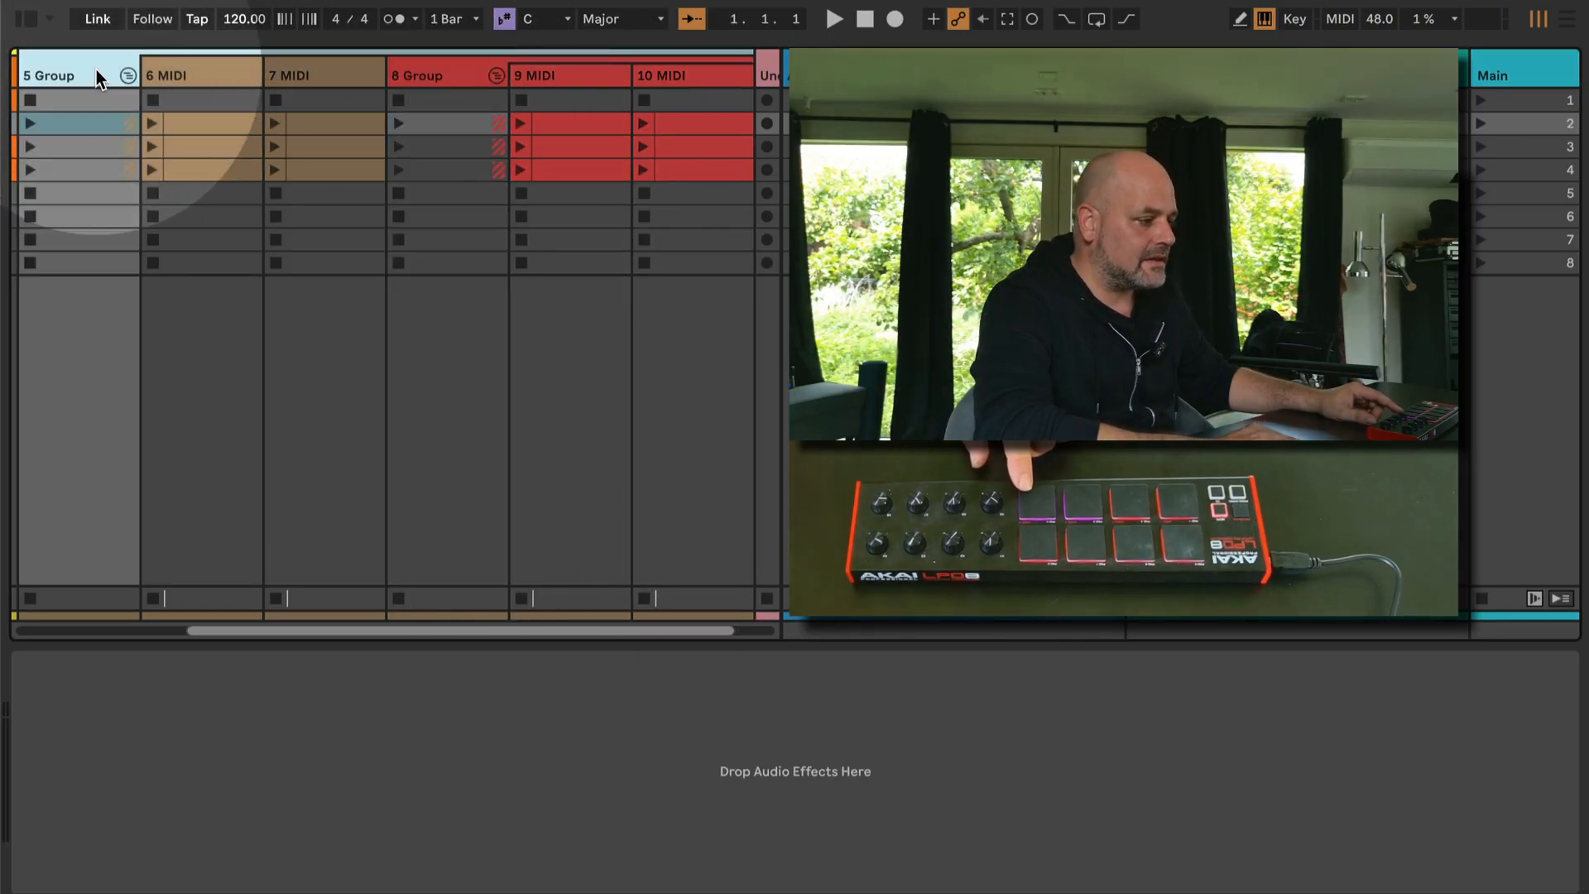
{"action": "left_click", "coordinate": [455, 73]}
{"action": "left_click", "coordinate": [84, 73]}
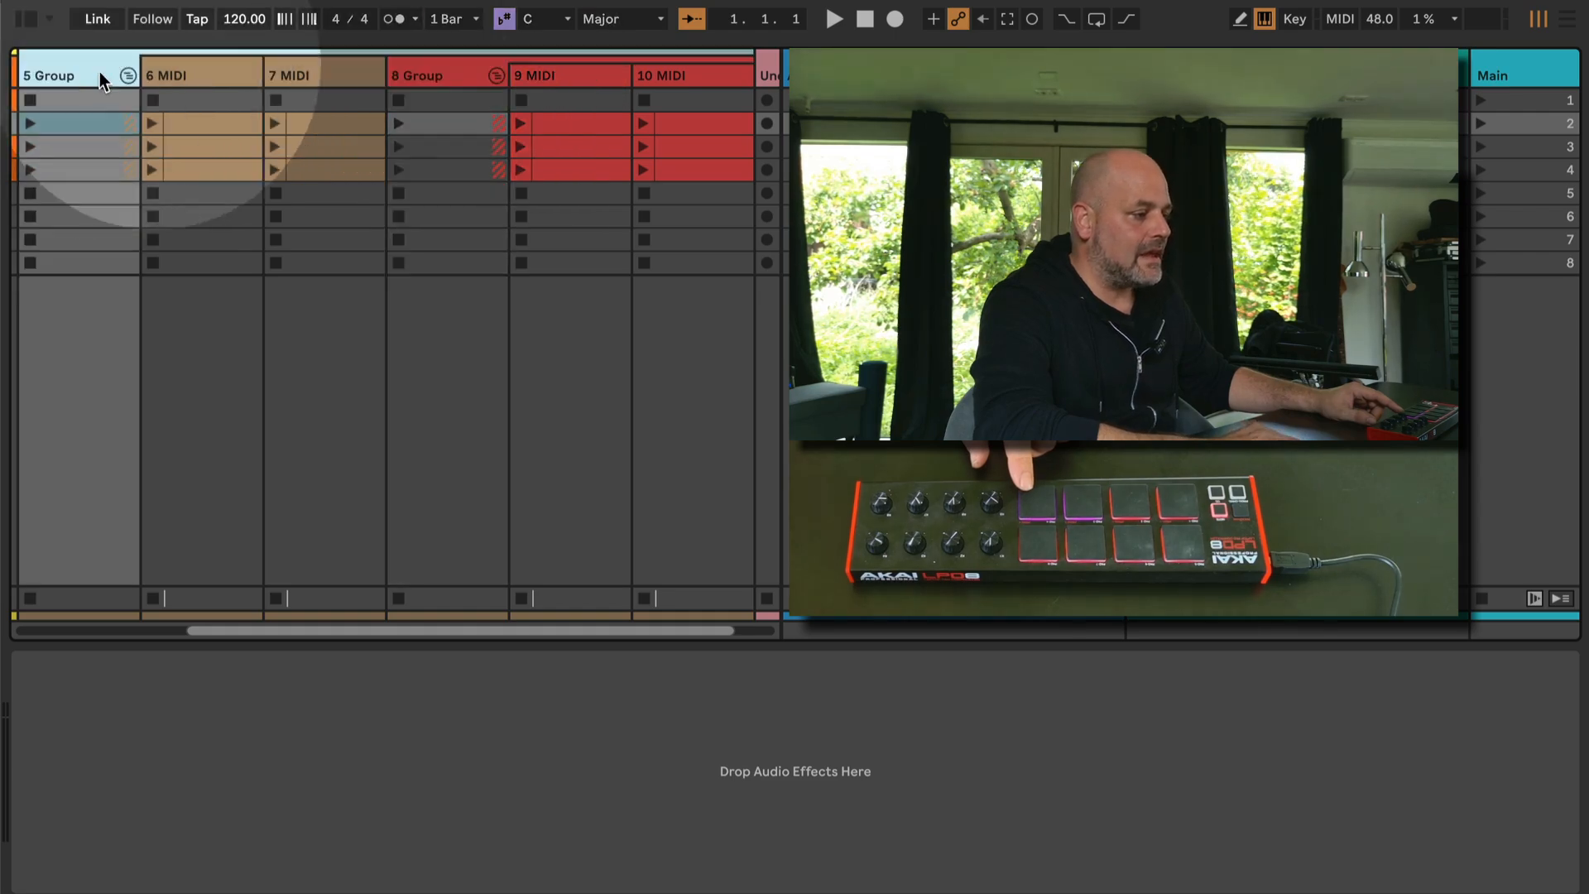
{"action": "left_click", "coordinate": [451, 75]}
{"action": "left_click", "coordinate": [88, 74]}
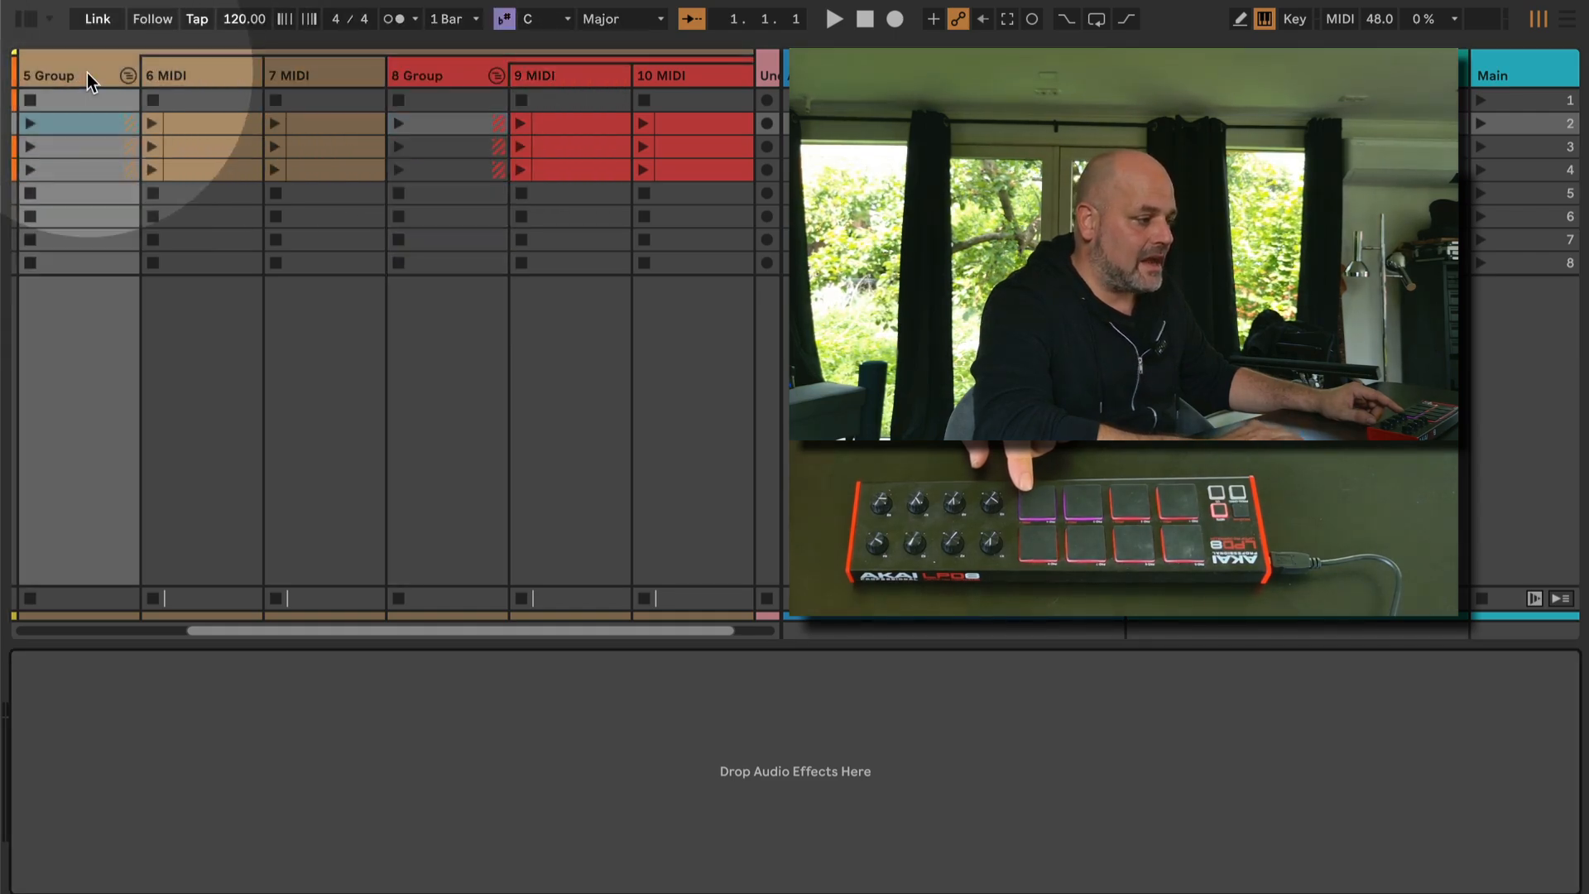
{"action": "key", "text": "Left"}
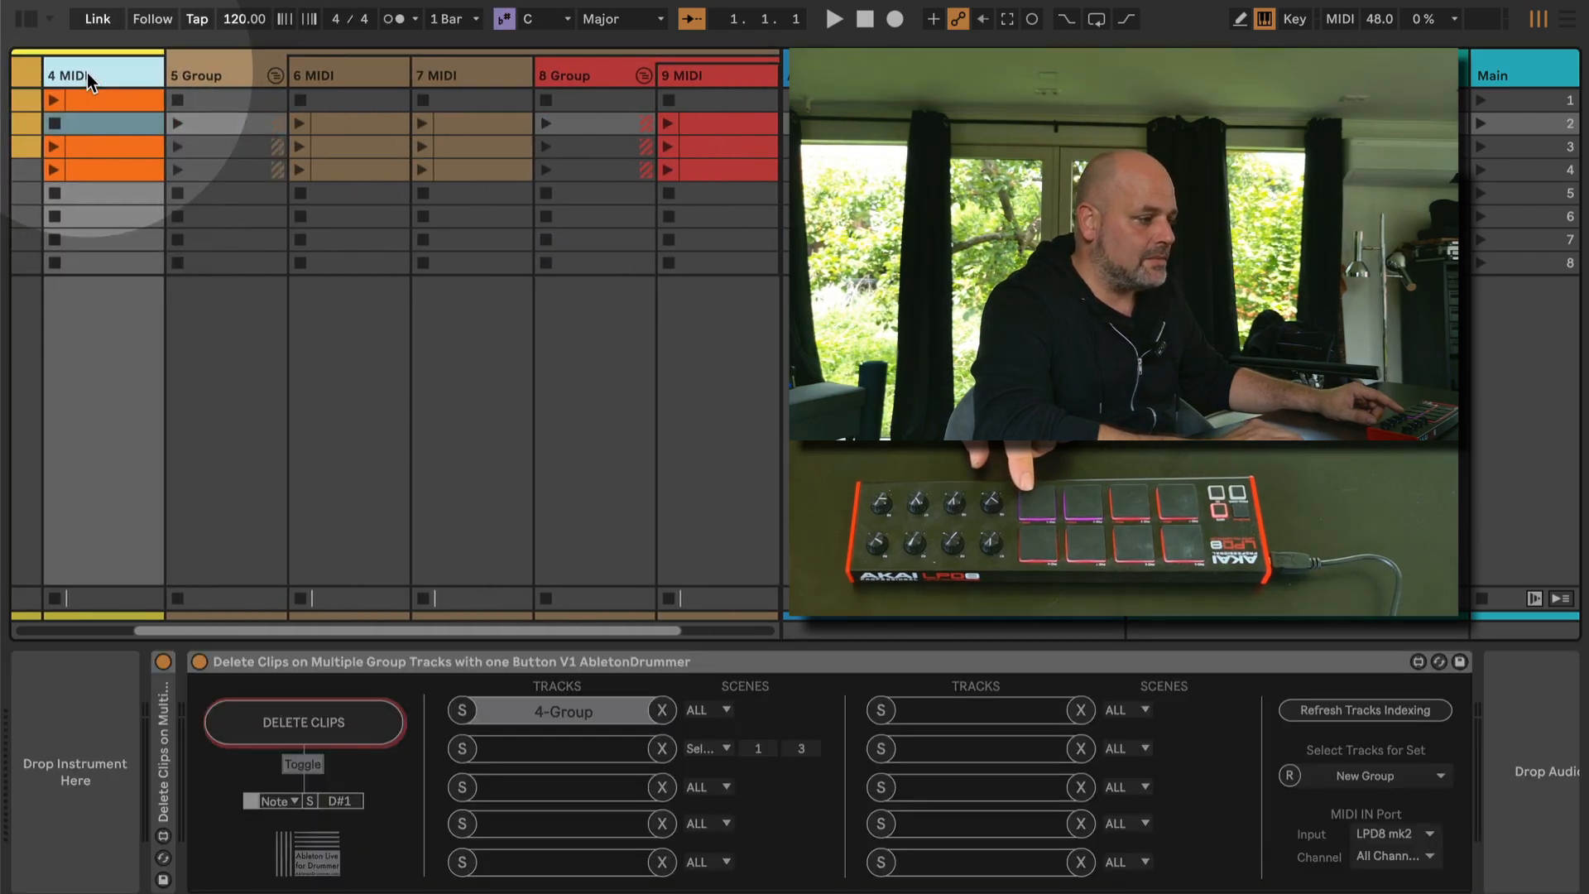
Refresh the device's selectable track list and assign 5-Group to the first track slot.
{"action": "scroll", "coordinate": [87, 73], "scroll_direction": "right", "scroll_amount": 3}
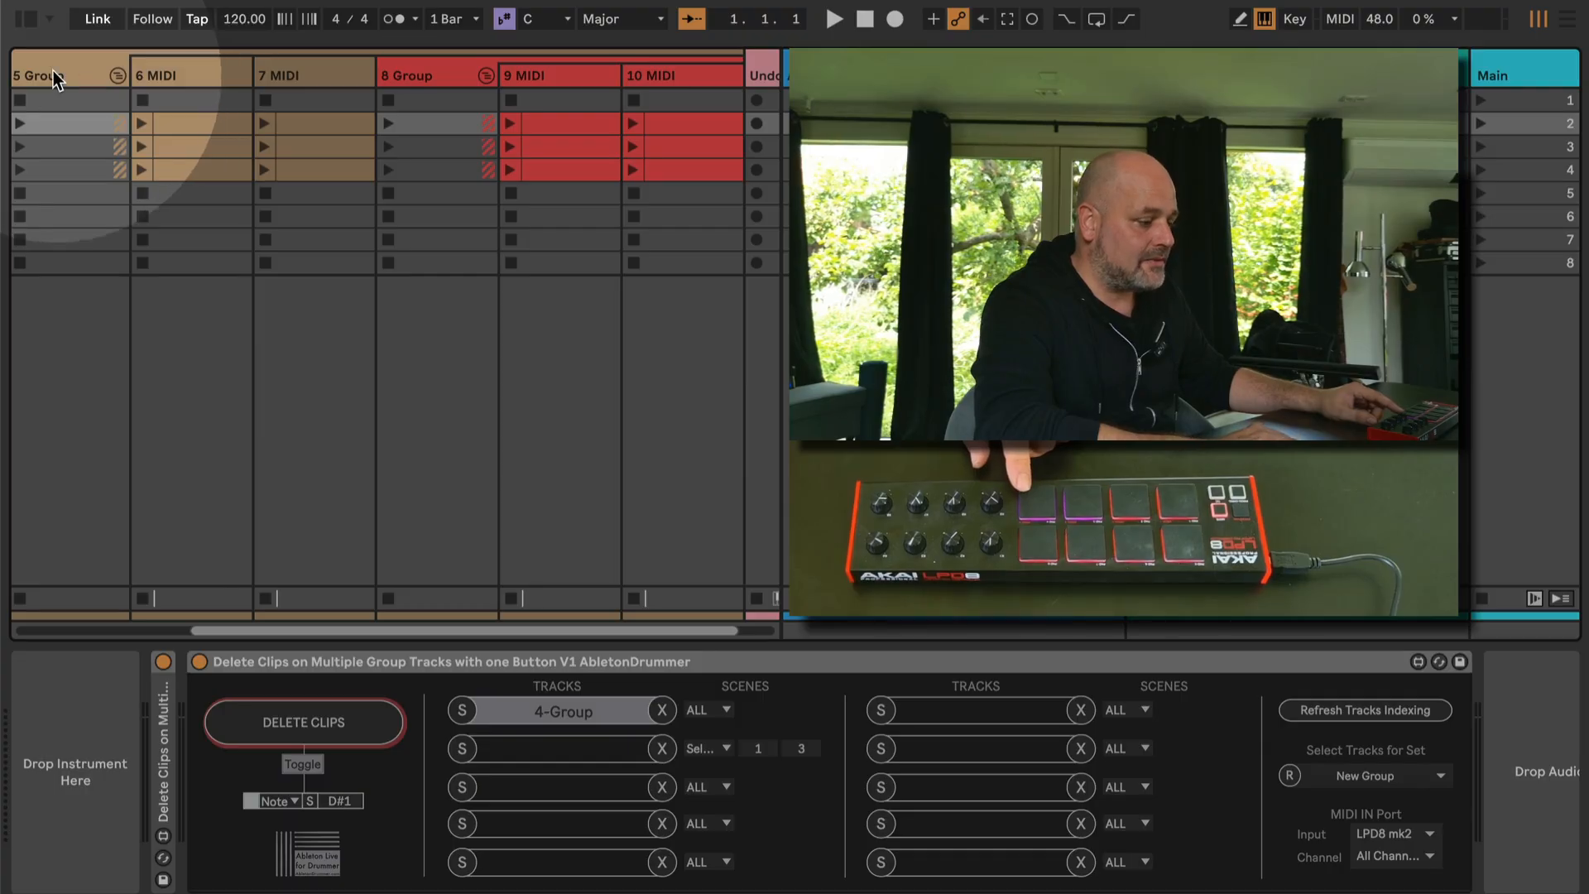
{"action": "scroll", "coordinate": [230, 319], "scroll_direction": "left", "scroll_amount": 1}
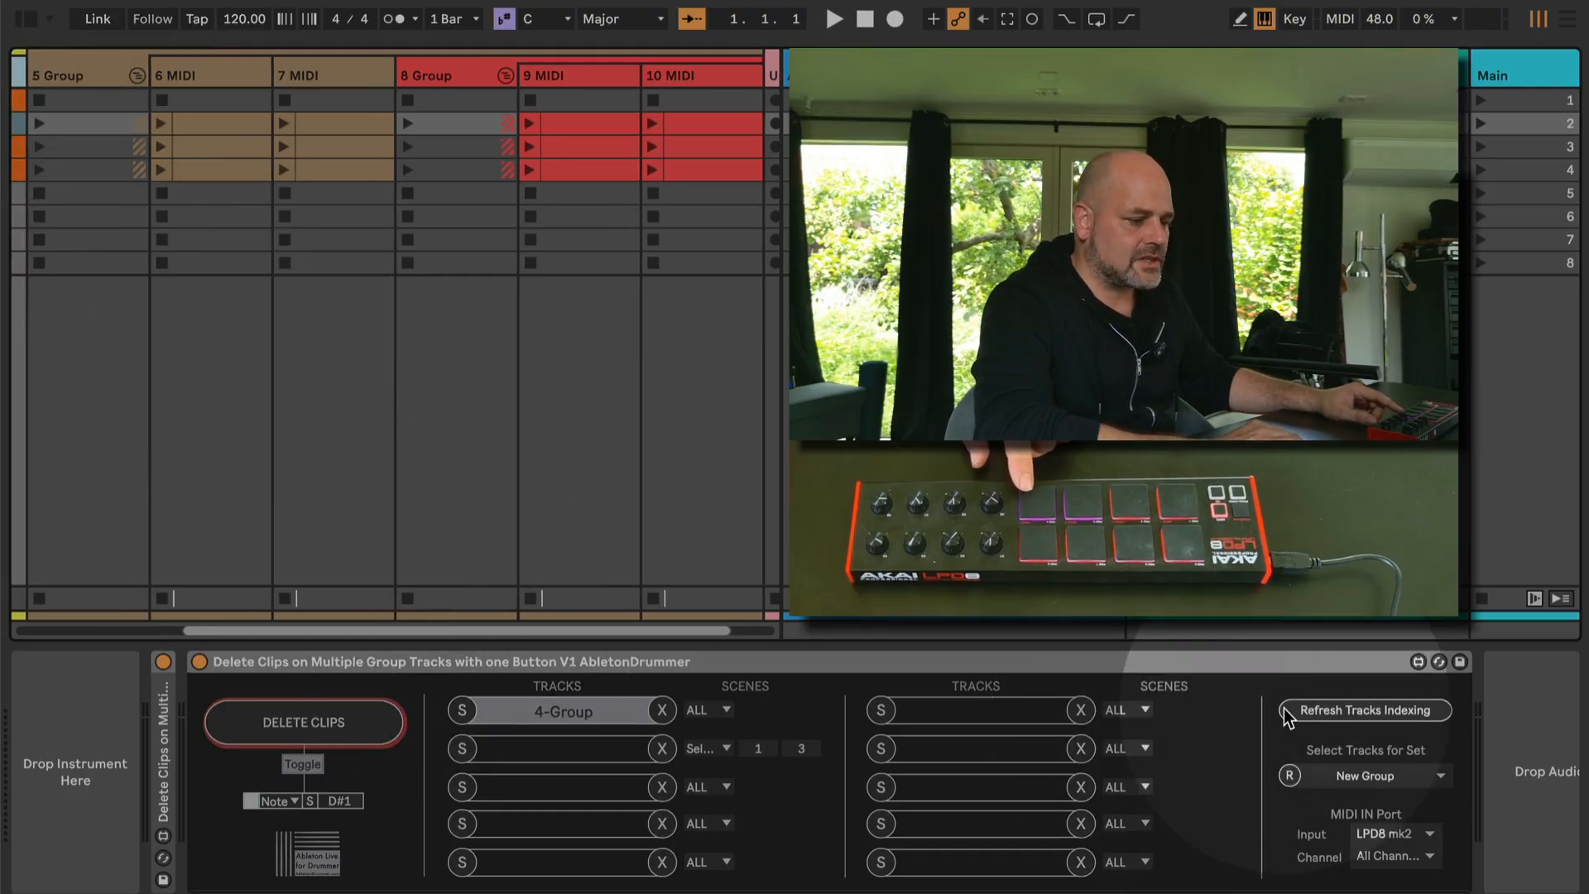
{"action": "left_click", "coordinate": [1292, 780]}
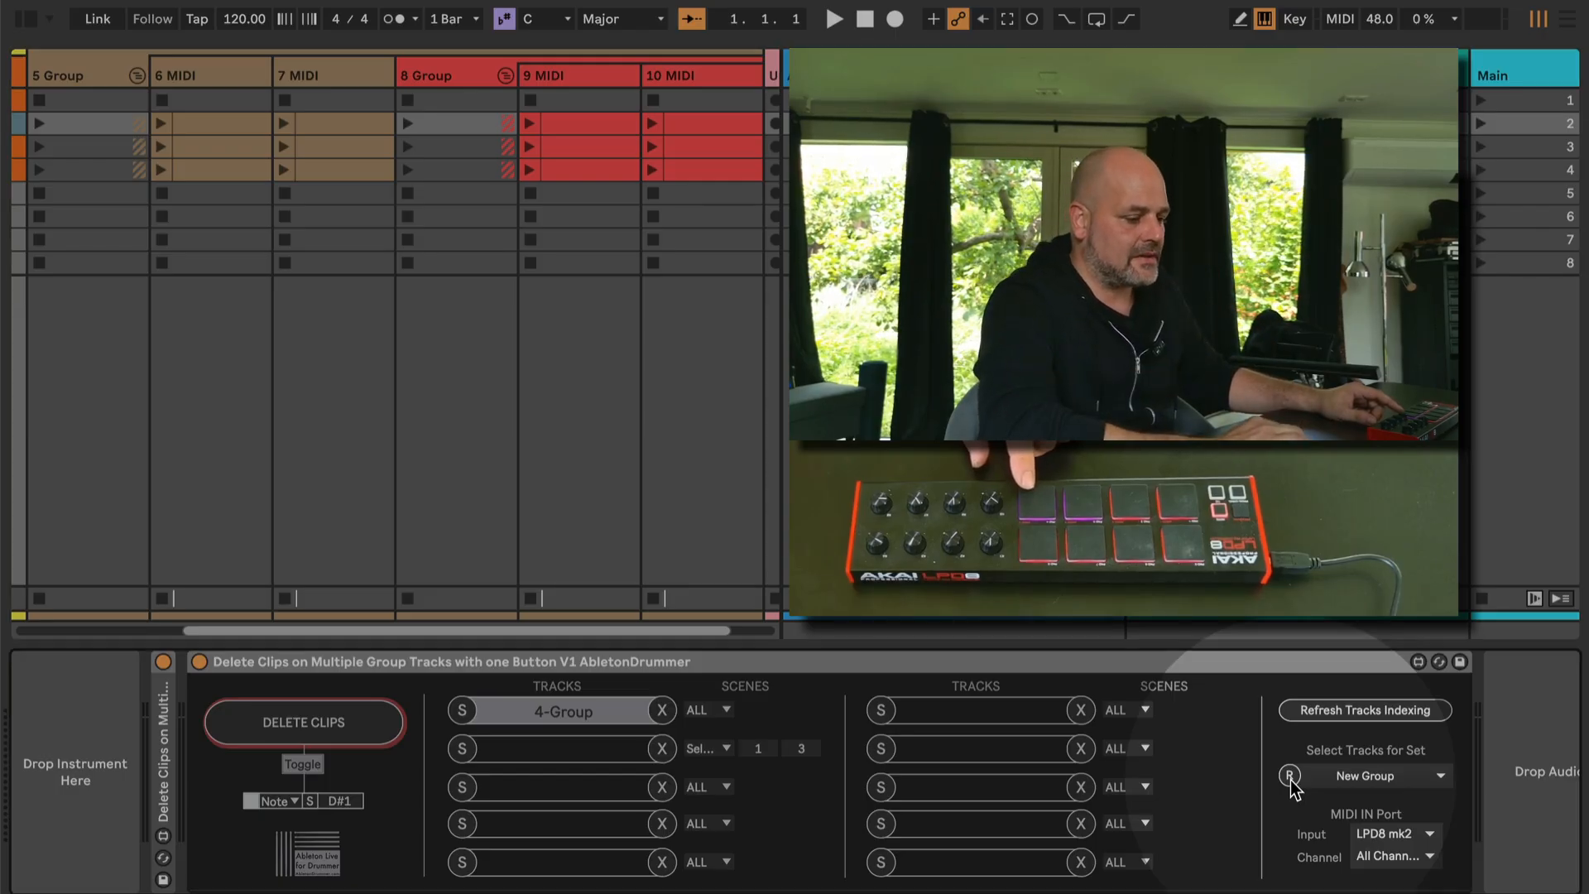
{"action": "left_click", "coordinate": [1377, 781]}
{"action": "left_click", "coordinate": [1360, 823]}
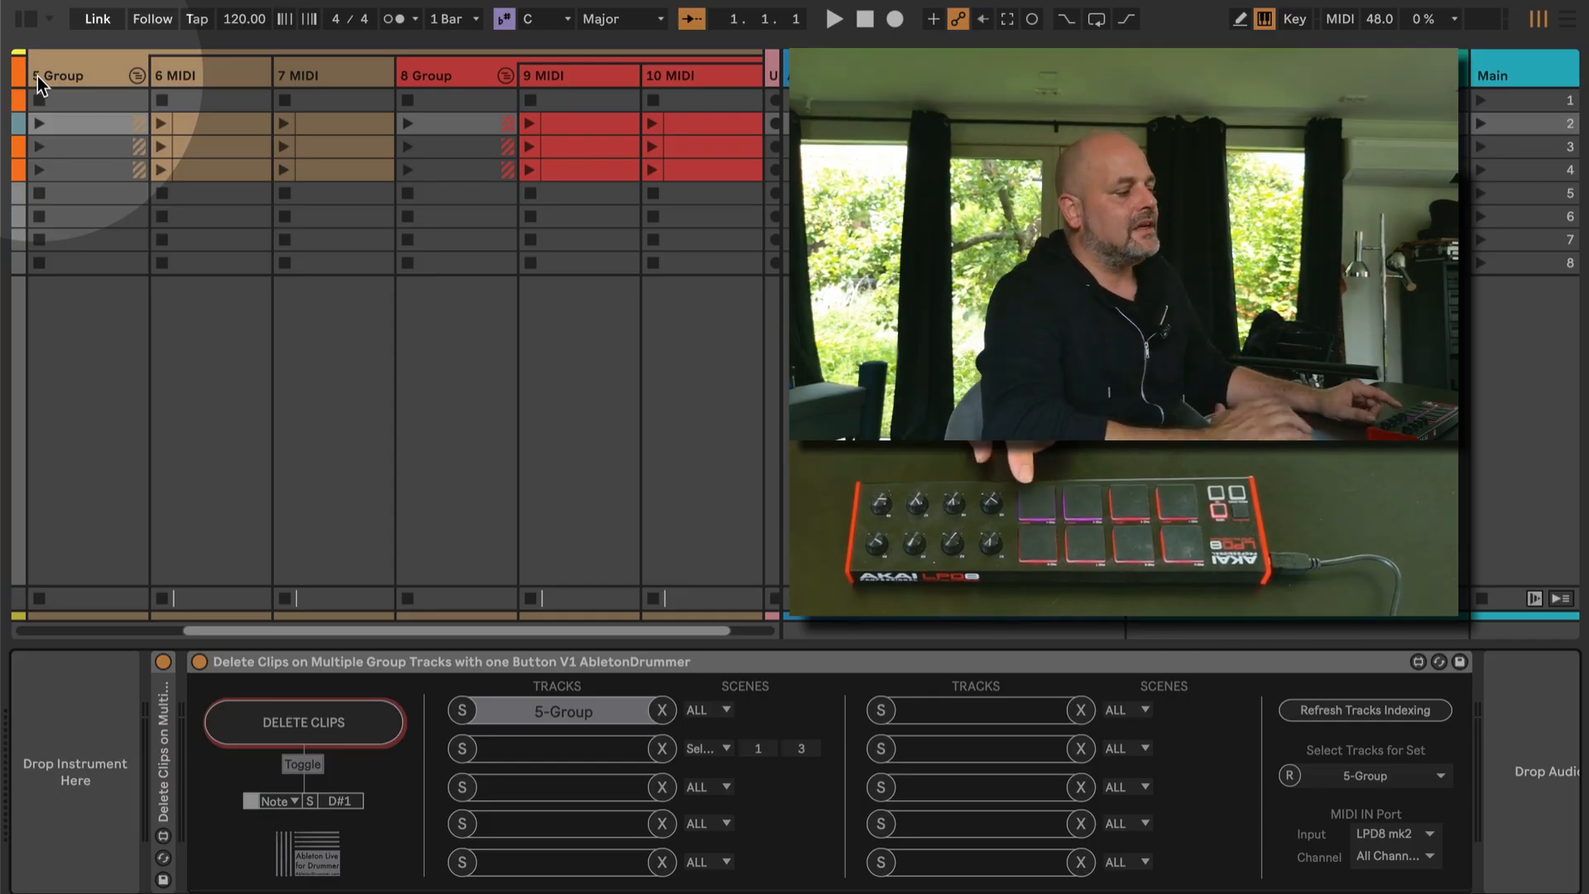
Examine the nested 8 Group and its 9 MIDI and 10 MIDI tracks inside 5 Group.
{"action": "scroll", "coordinate": [212, 130], "scroll_direction": "right", "scroll_amount": 1}
{"action": "scroll", "coordinate": [212, 131], "scroll_direction": "left", "scroll_amount": 1}
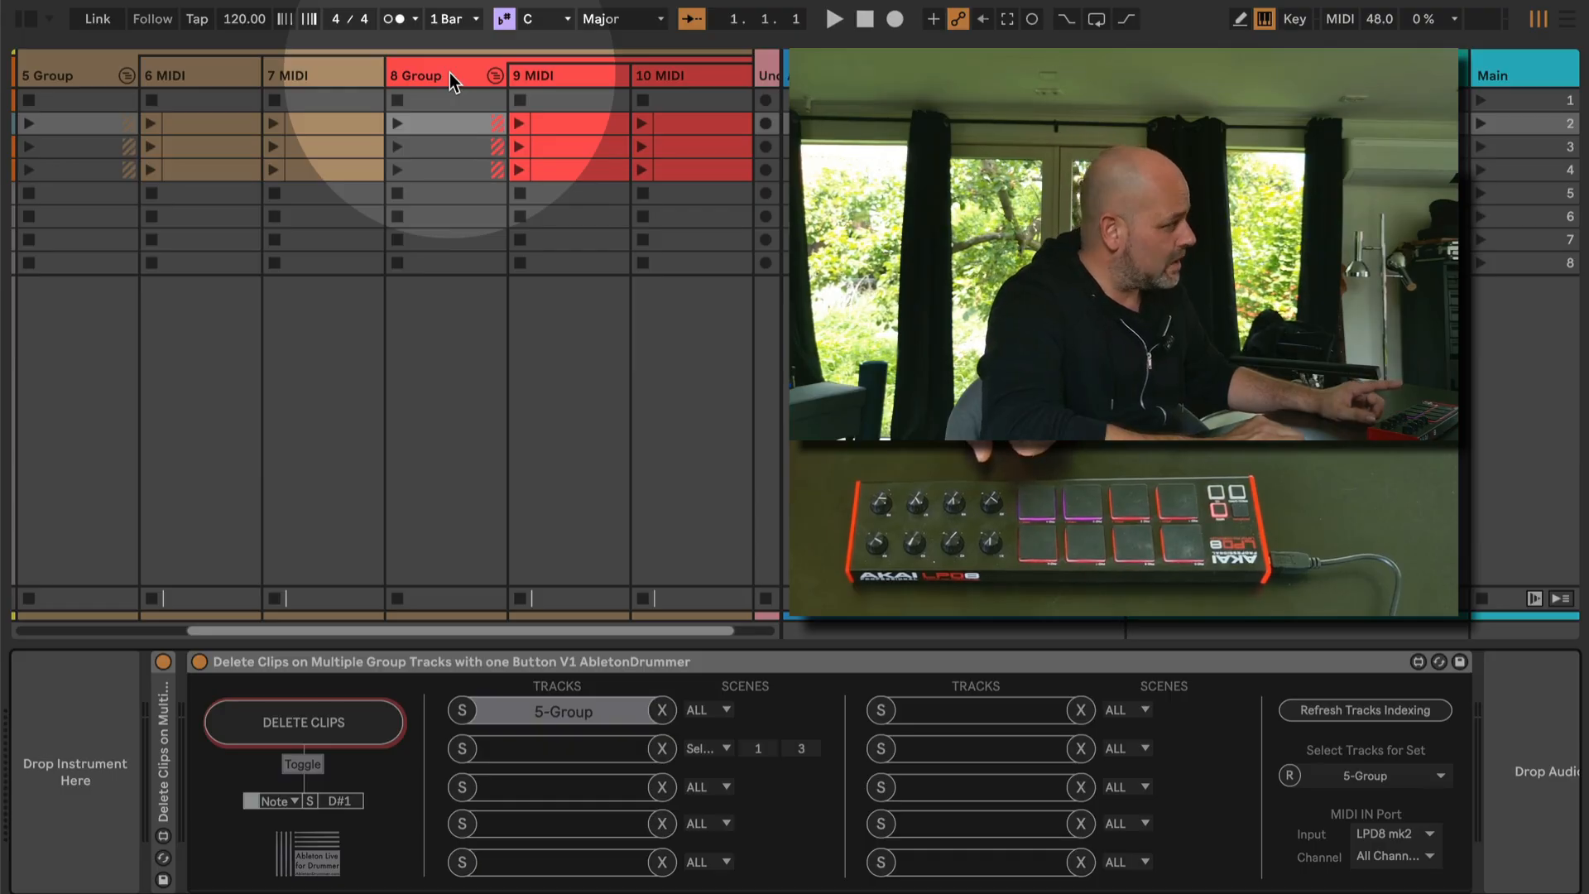
{"action": "scroll", "coordinate": [449, 81], "scroll_direction": "right", "scroll_amount": 1}
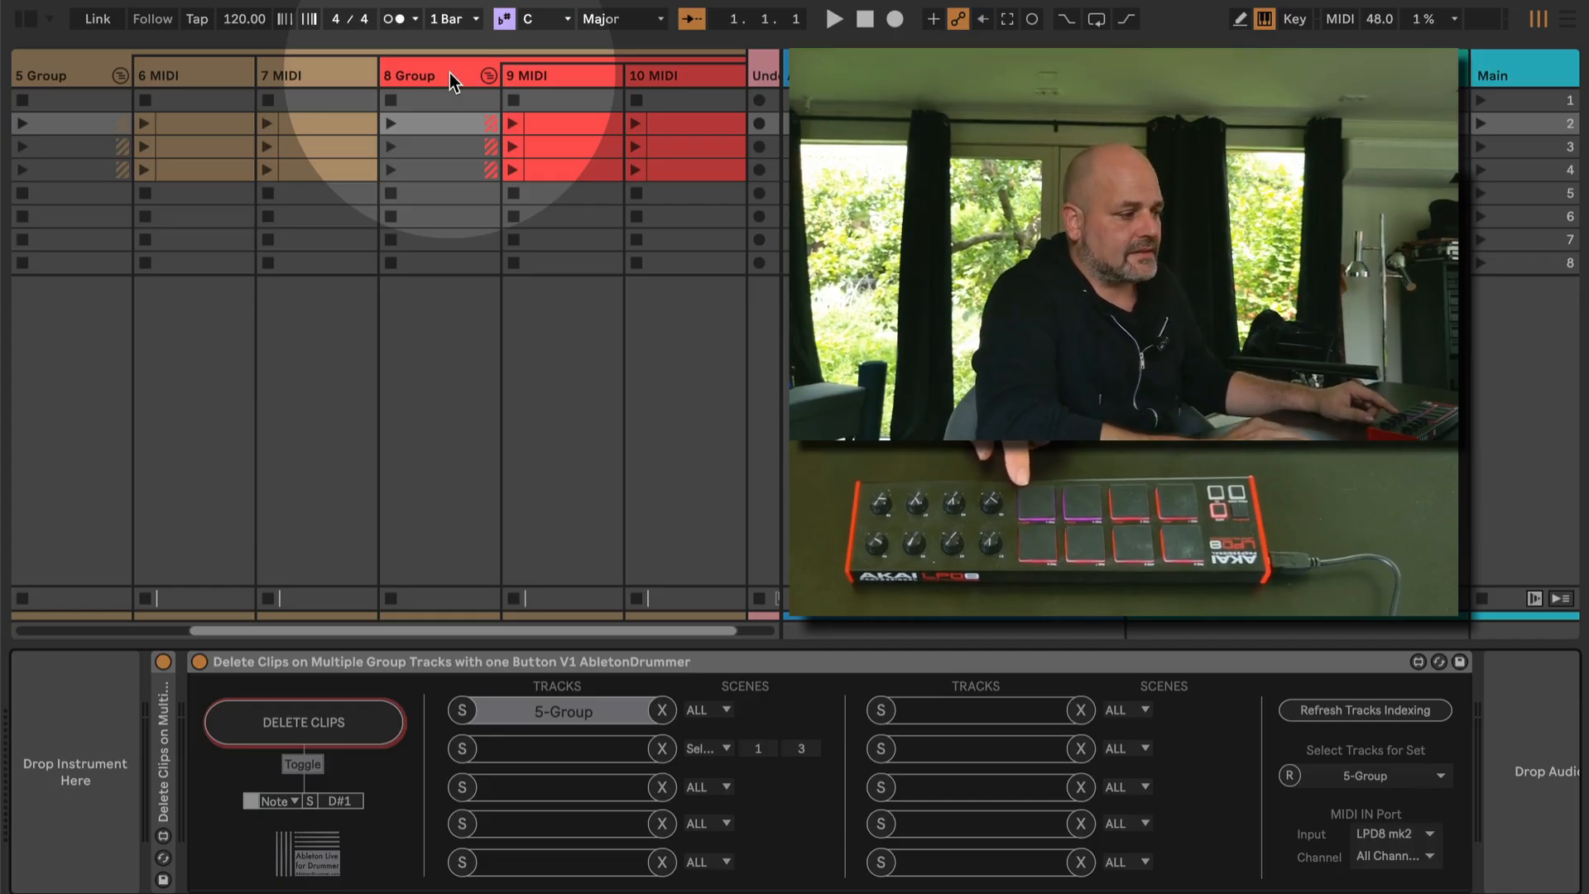
{"action": "left_click", "coordinate": [450, 74]}
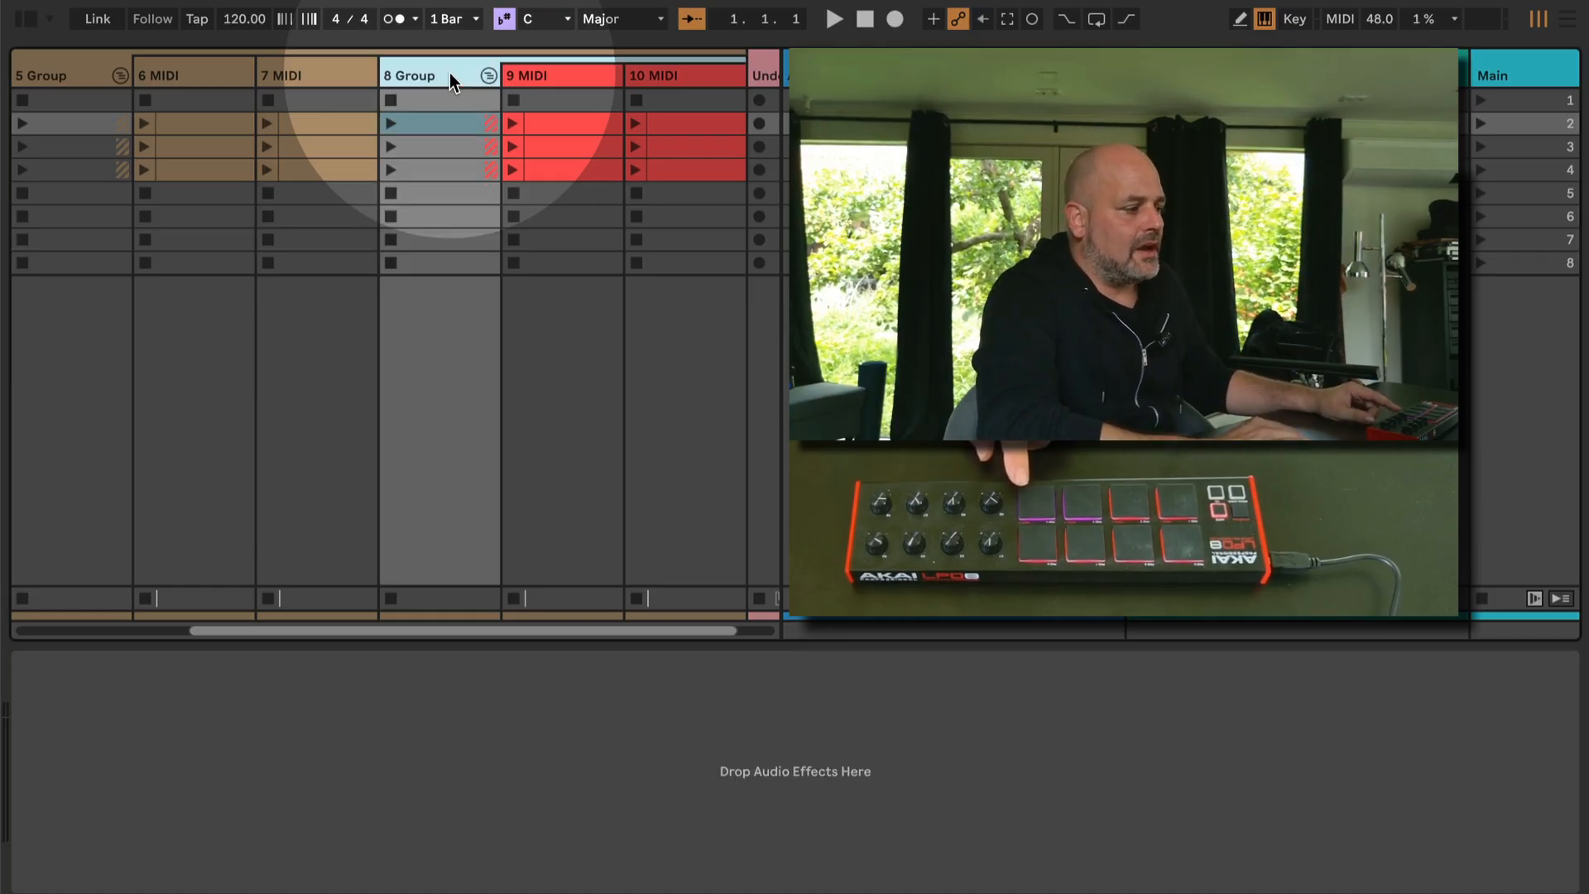
{"action": "left_click", "coordinate": [552, 74]}
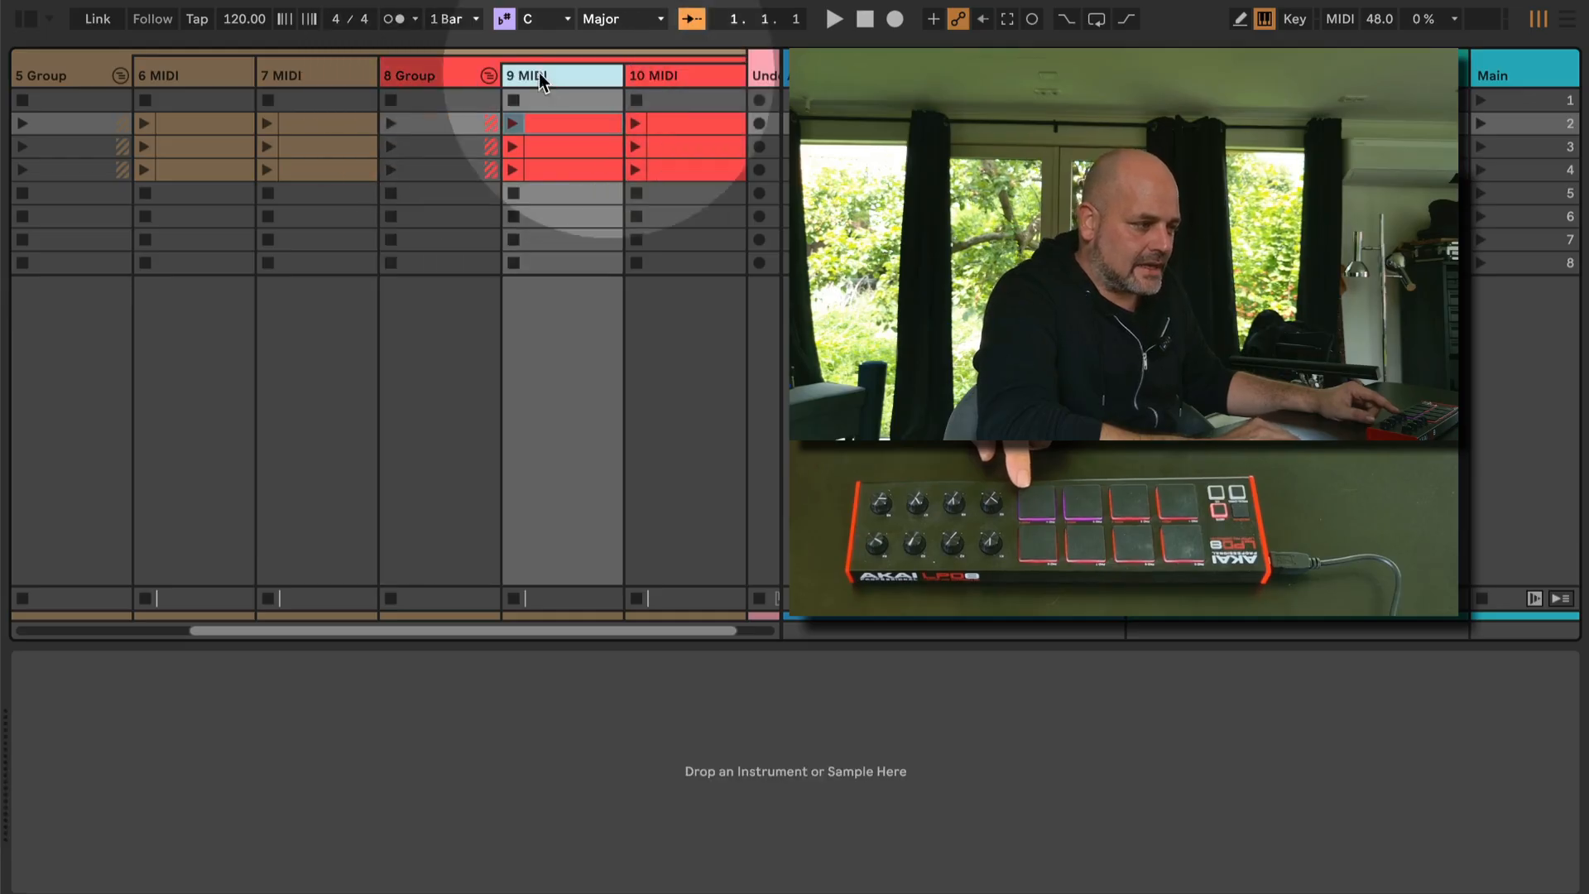
{"action": "left_click", "coordinate": [674, 73]}
{"action": "left_click", "coordinate": [584, 74]}
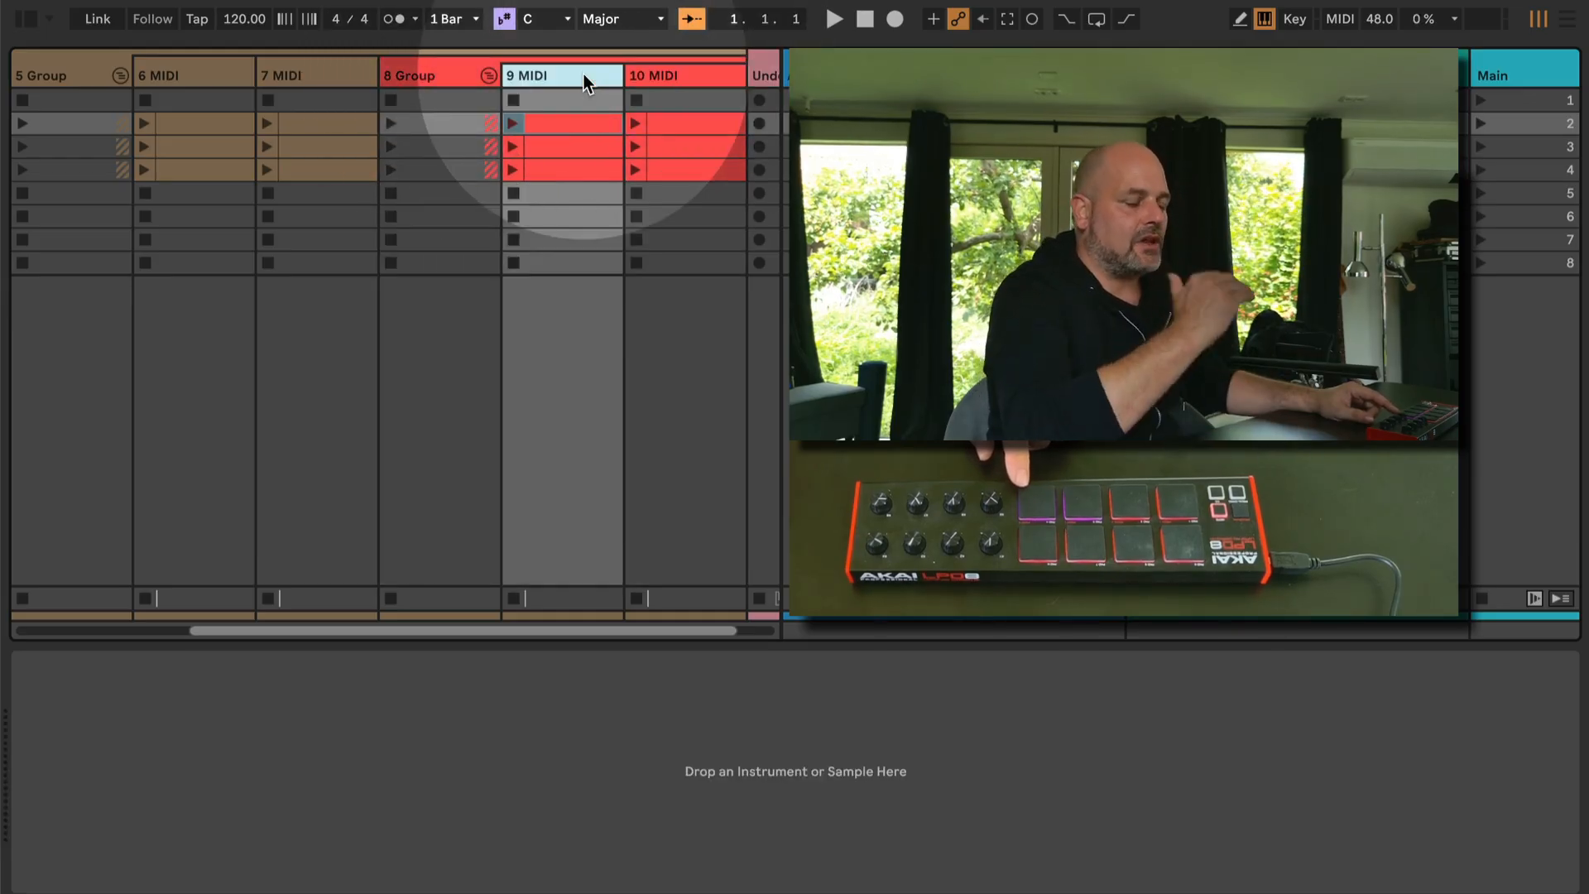
{"action": "left_click", "coordinate": [443, 74]}
{"action": "left_click", "coordinate": [559, 72]}
{"action": "left_click", "coordinate": [660, 74]}
{"action": "left_click", "coordinate": [580, 73]}
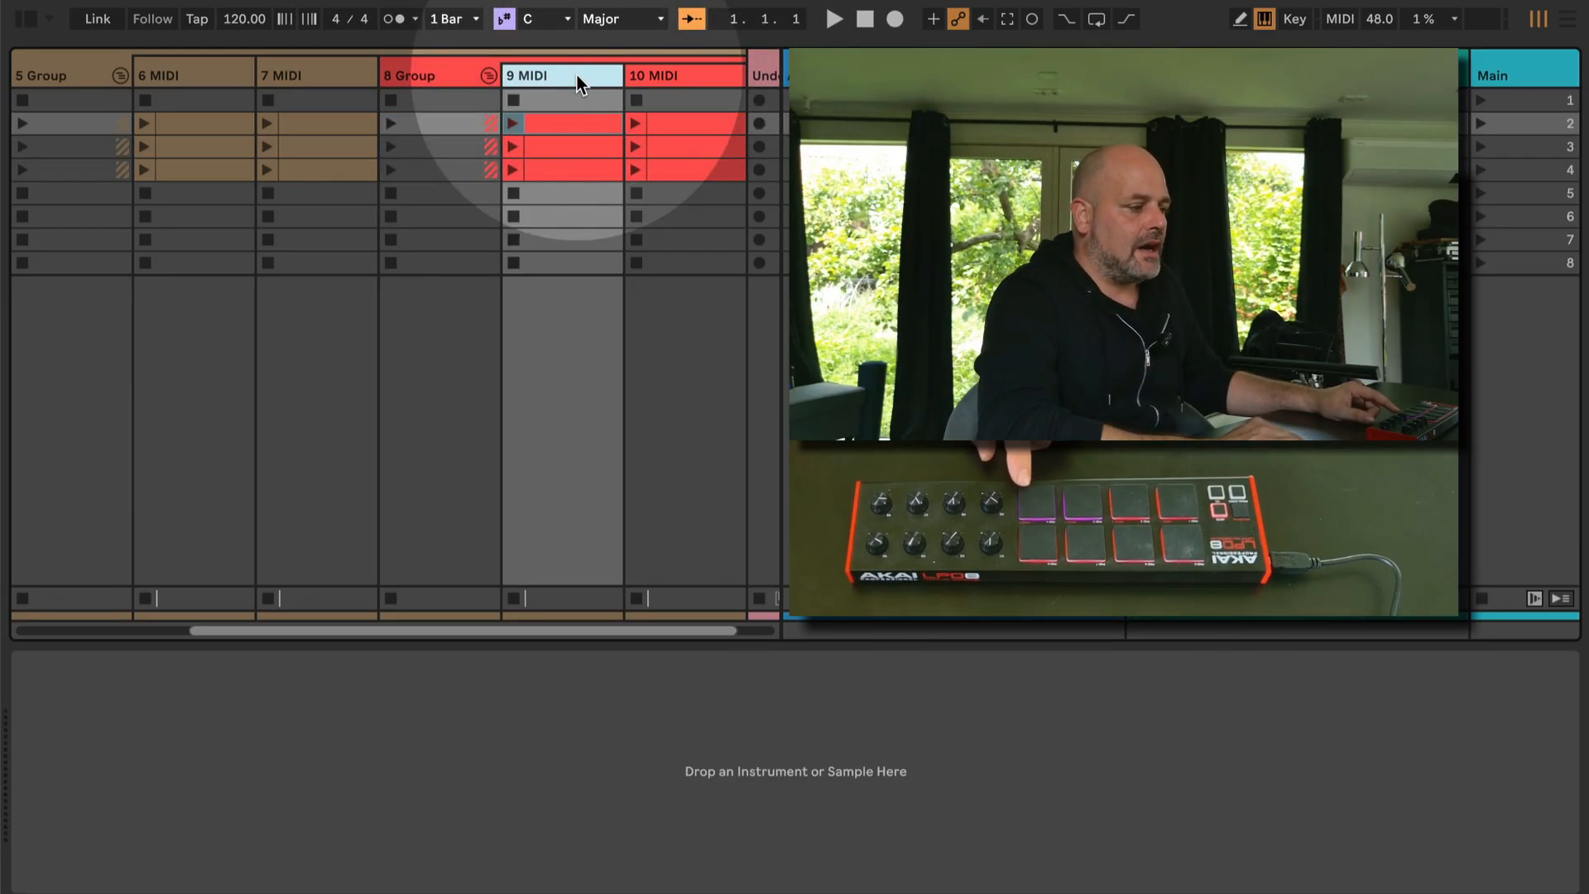
Assign 8-Group to the second track slot of the device on 4 MIDI and set its scenes to ALL.
{"action": "left_click", "coordinate": [57, 75]}
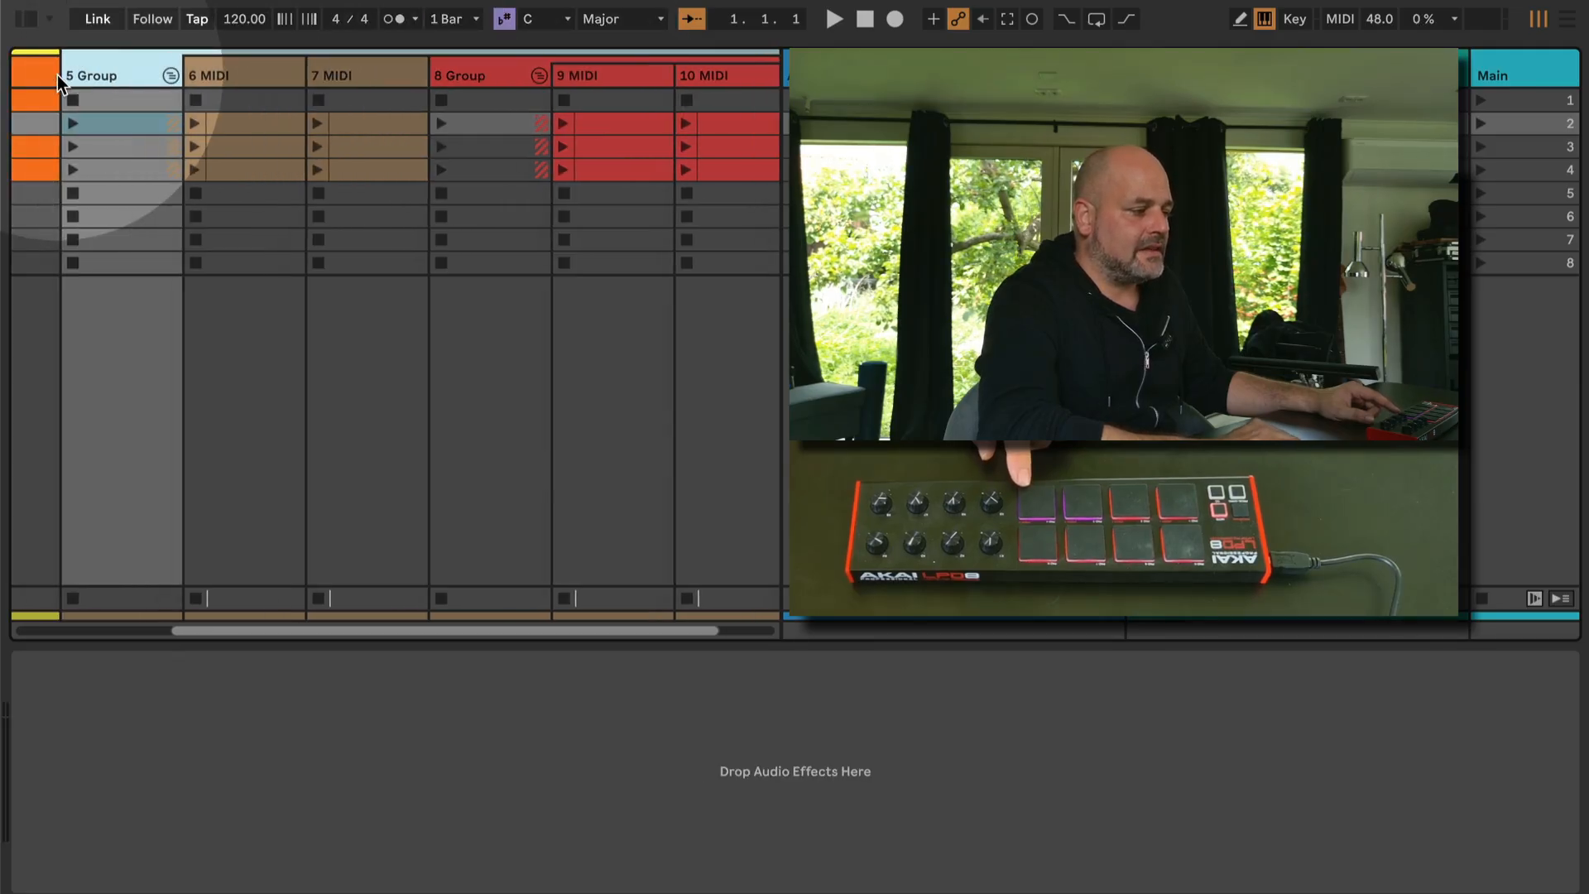
{"action": "left_click", "coordinate": [31, 70]}
{"action": "scroll", "coordinate": [77, 71], "scroll_direction": "right", "scroll_amount": 3}
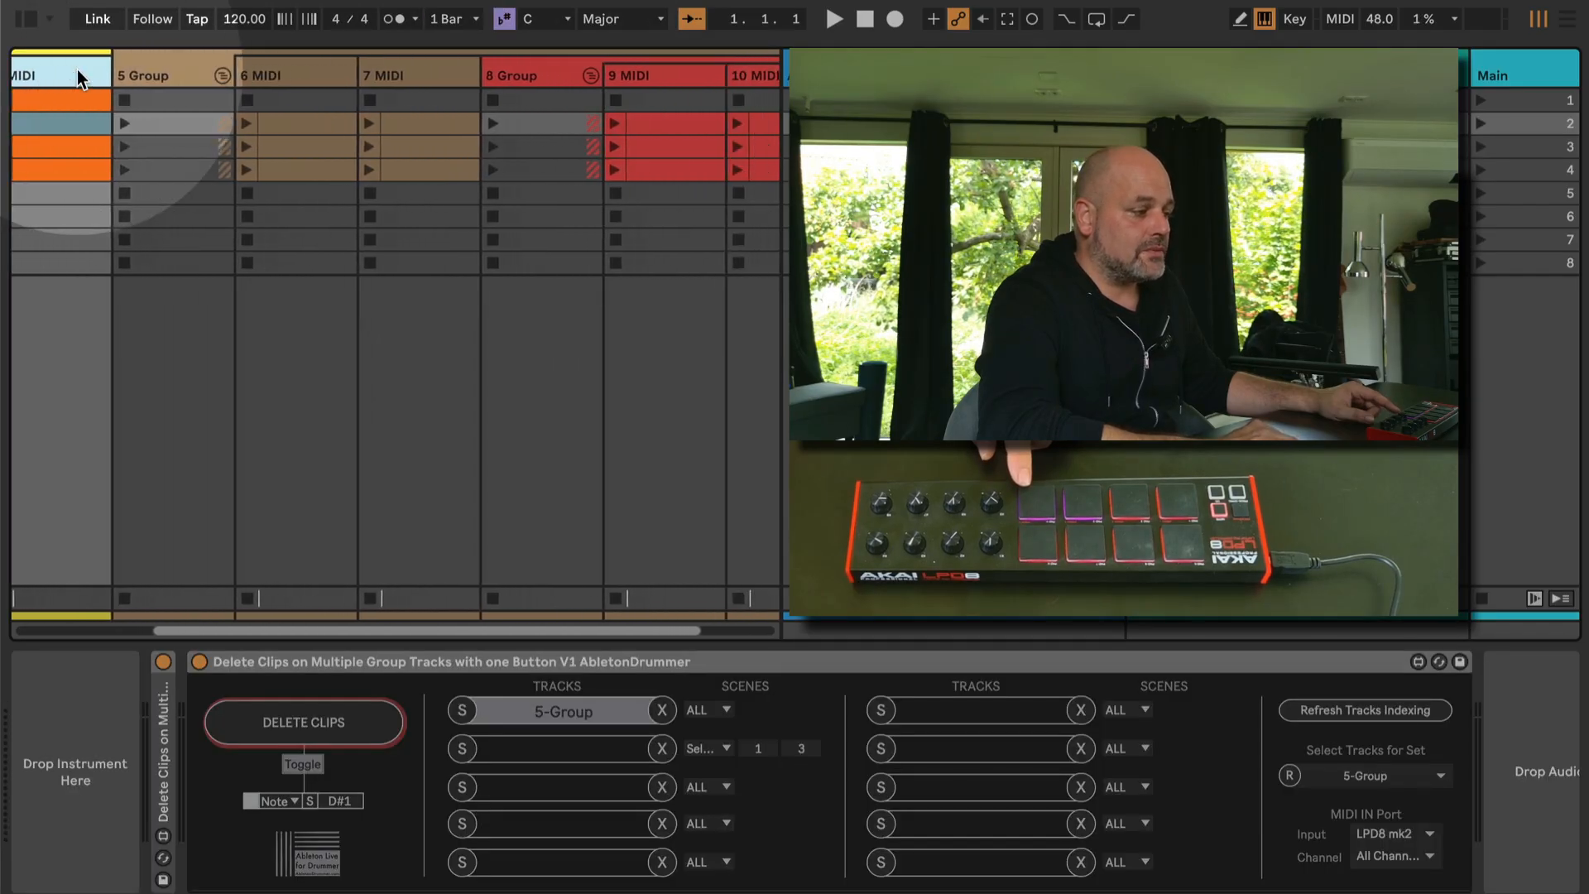
{"action": "scroll", "coordinate": [77, 70], "scroll_direction": "right", "scroll_amount": 1}
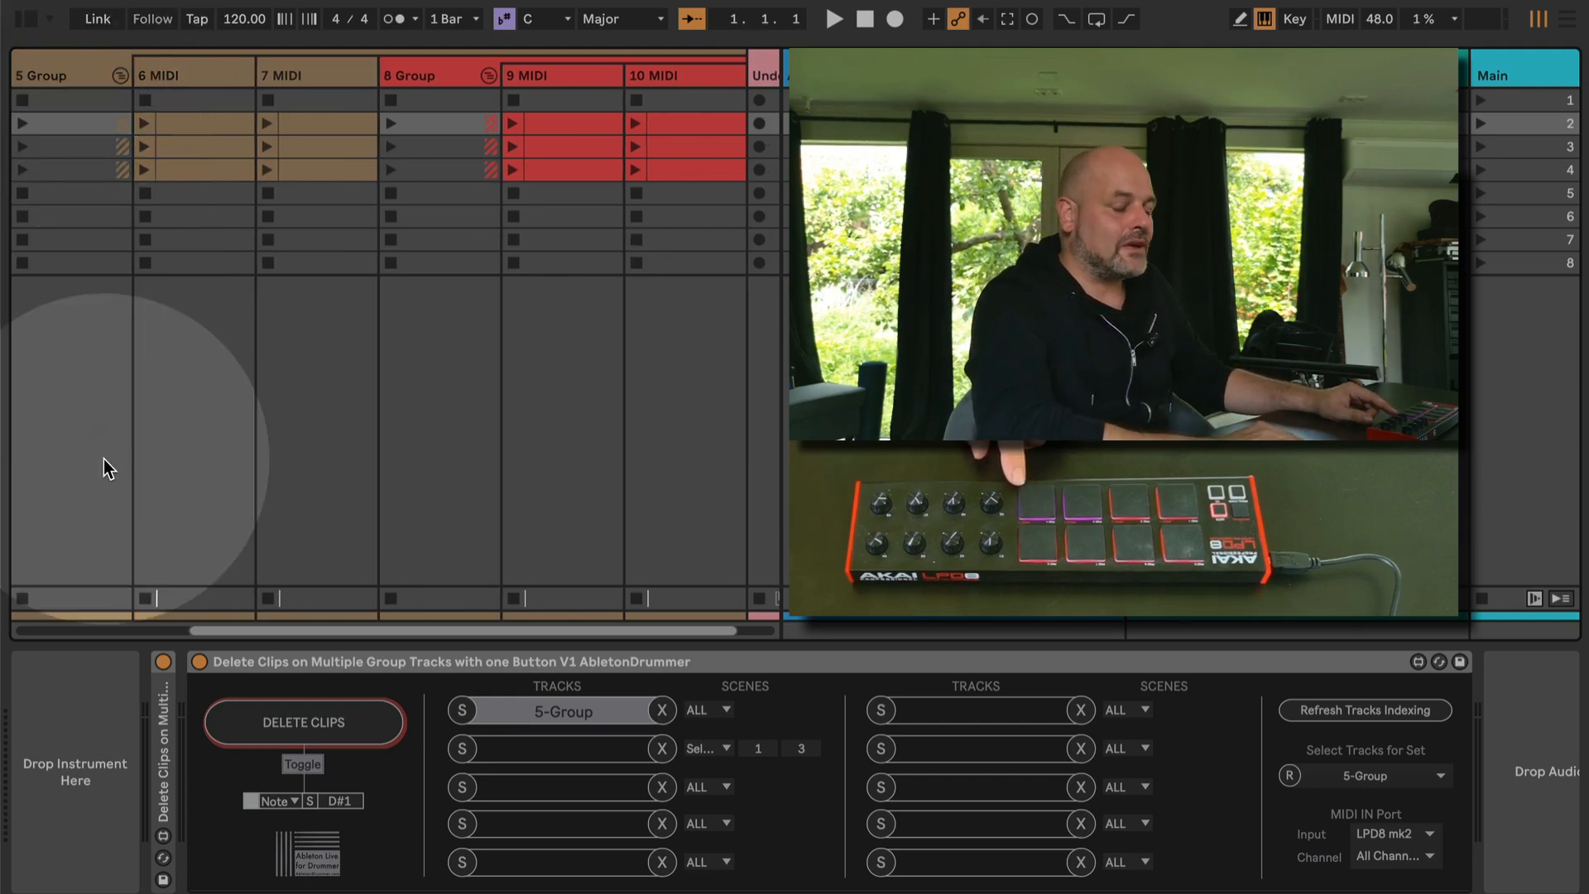
{"action": "left_click", "coordinate": [1402, 778]}
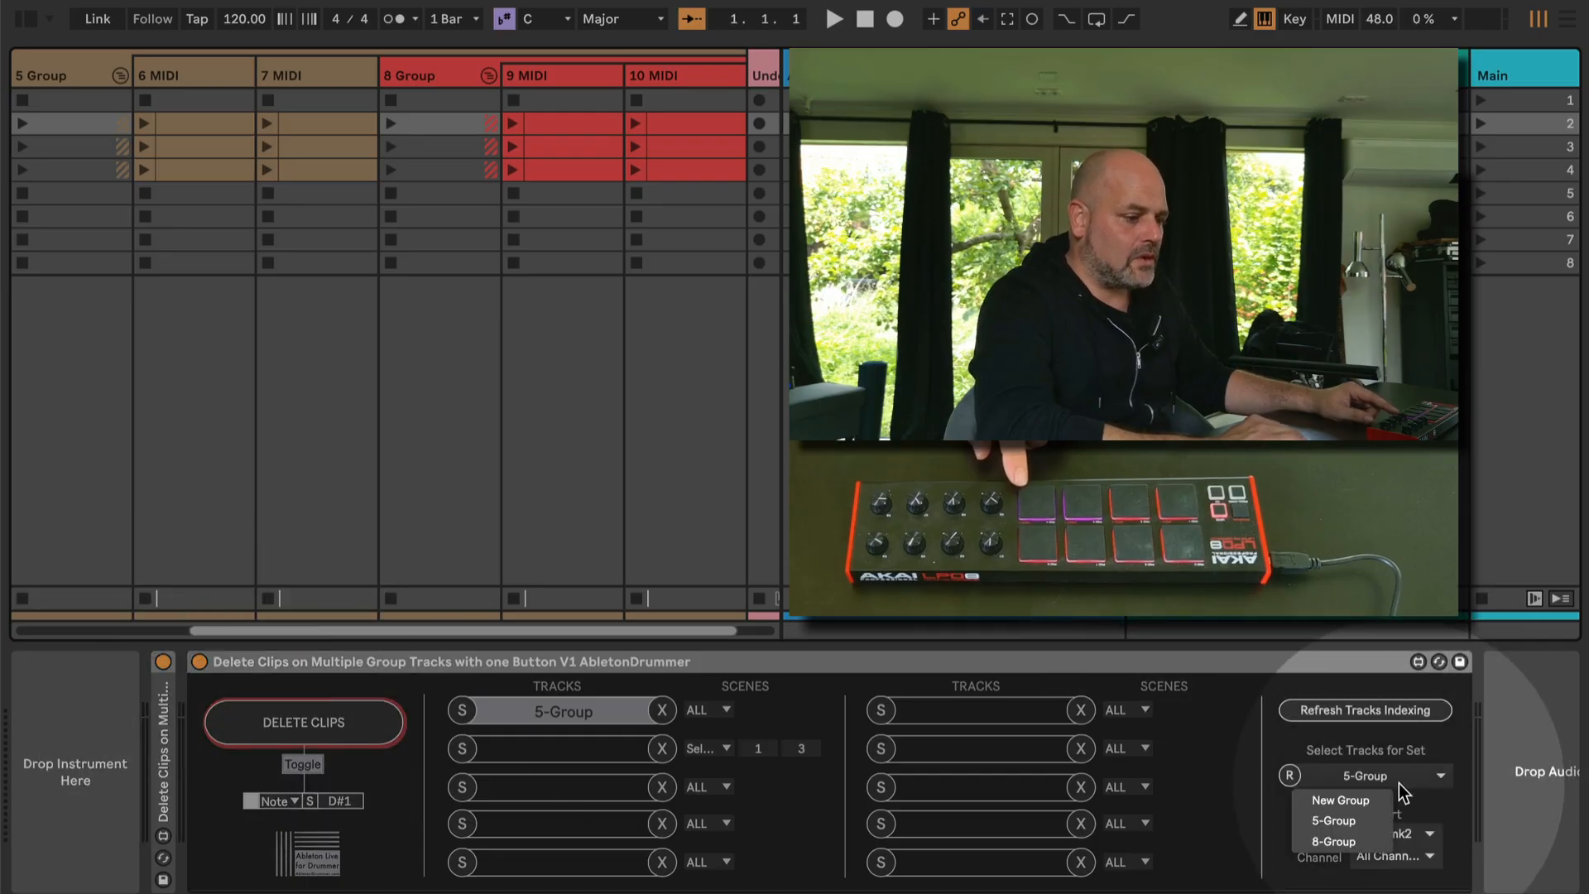
{"action": "left_click", "coordinate": [1350, 843]}
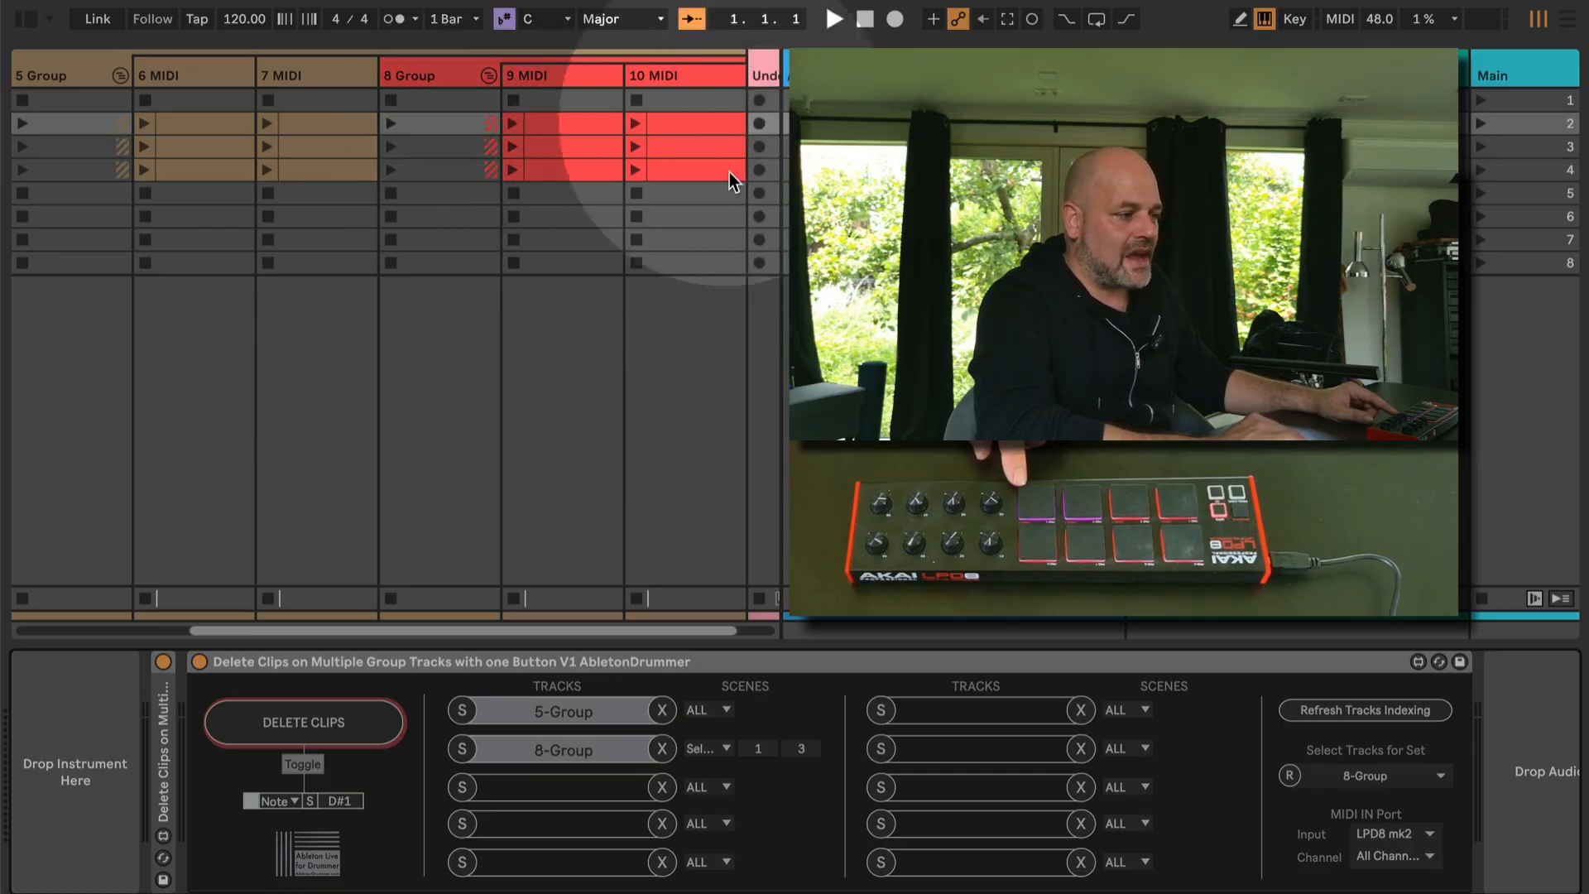
{"action": "left_click", "coordinate": [717, 749]}
{"action": "left_click", "coordinate": [717, 773]}
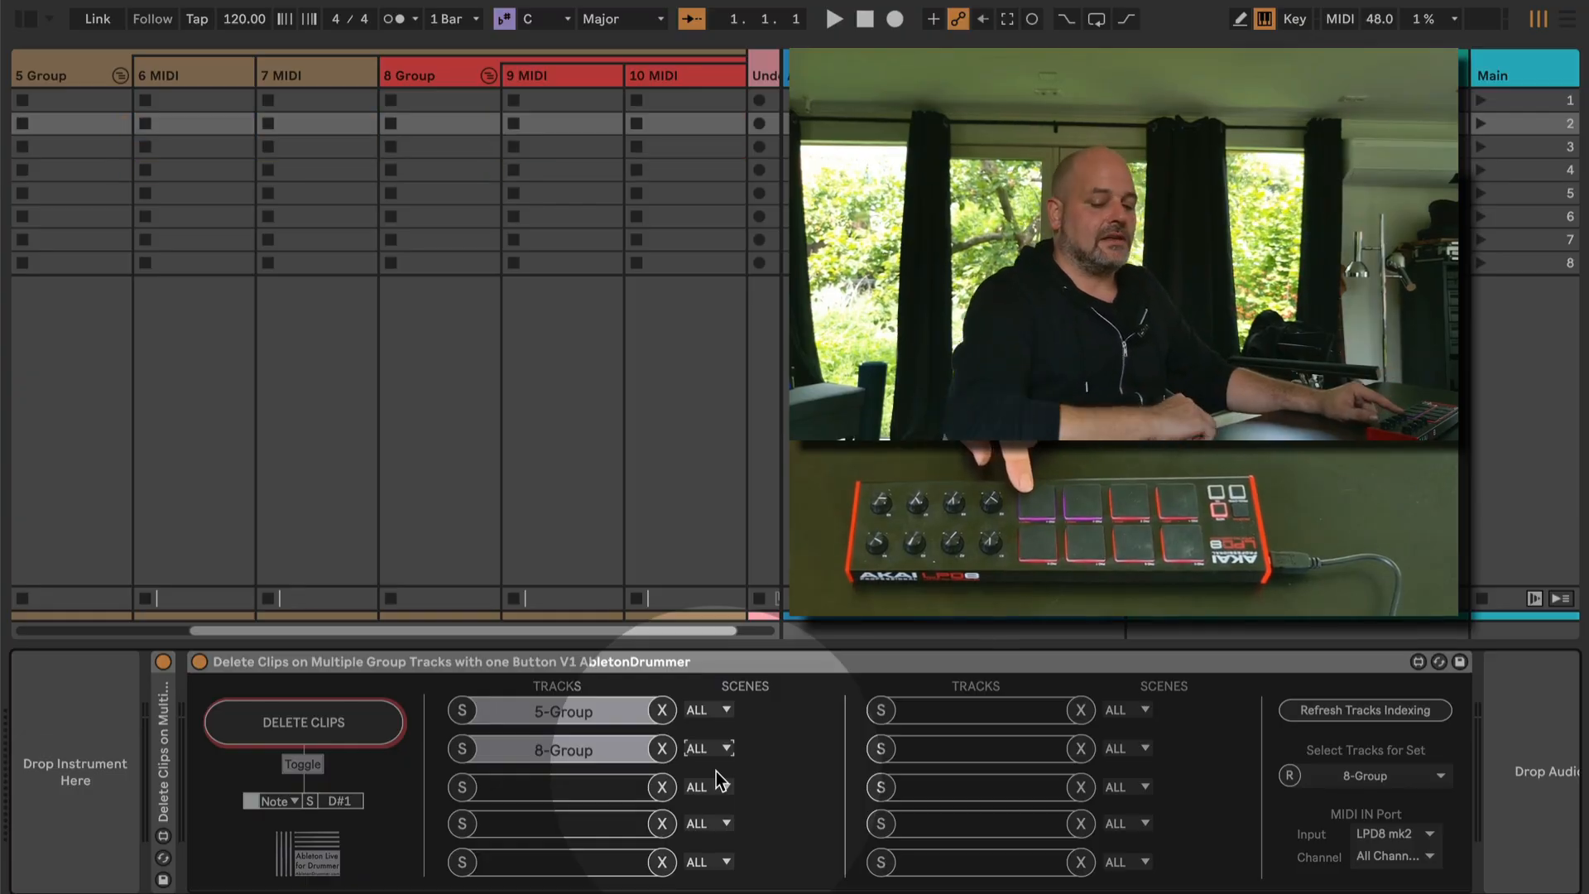
Undo the test clip deletions in 5 Group and the nested 8 Group.
{"action": "key", "text": "ctrl+z"}
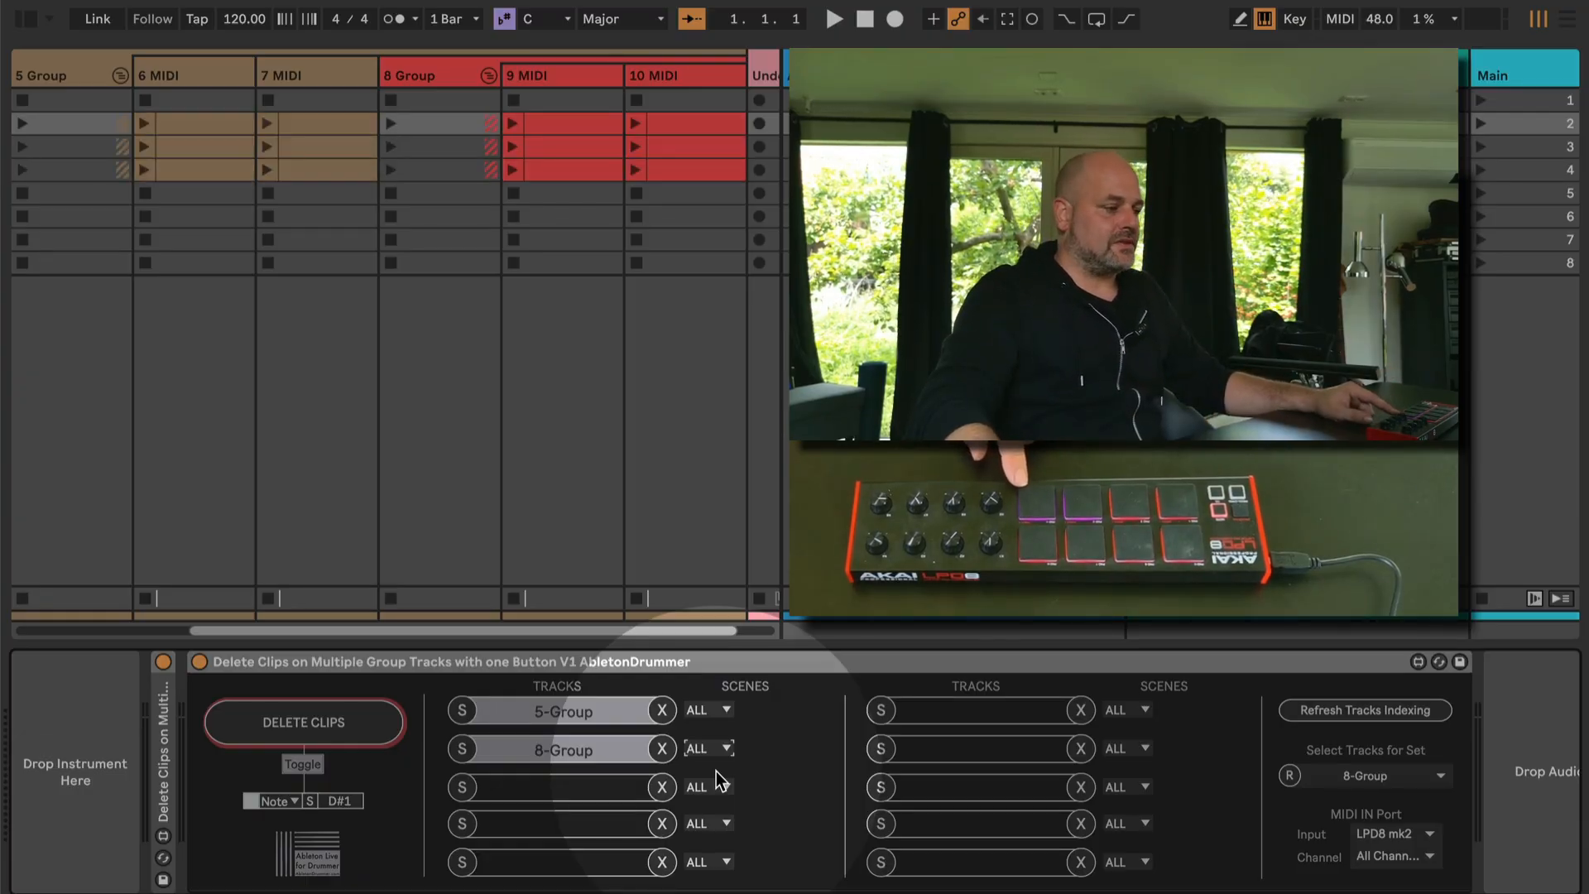
{"action": "key", "text": "ctrl+z"}
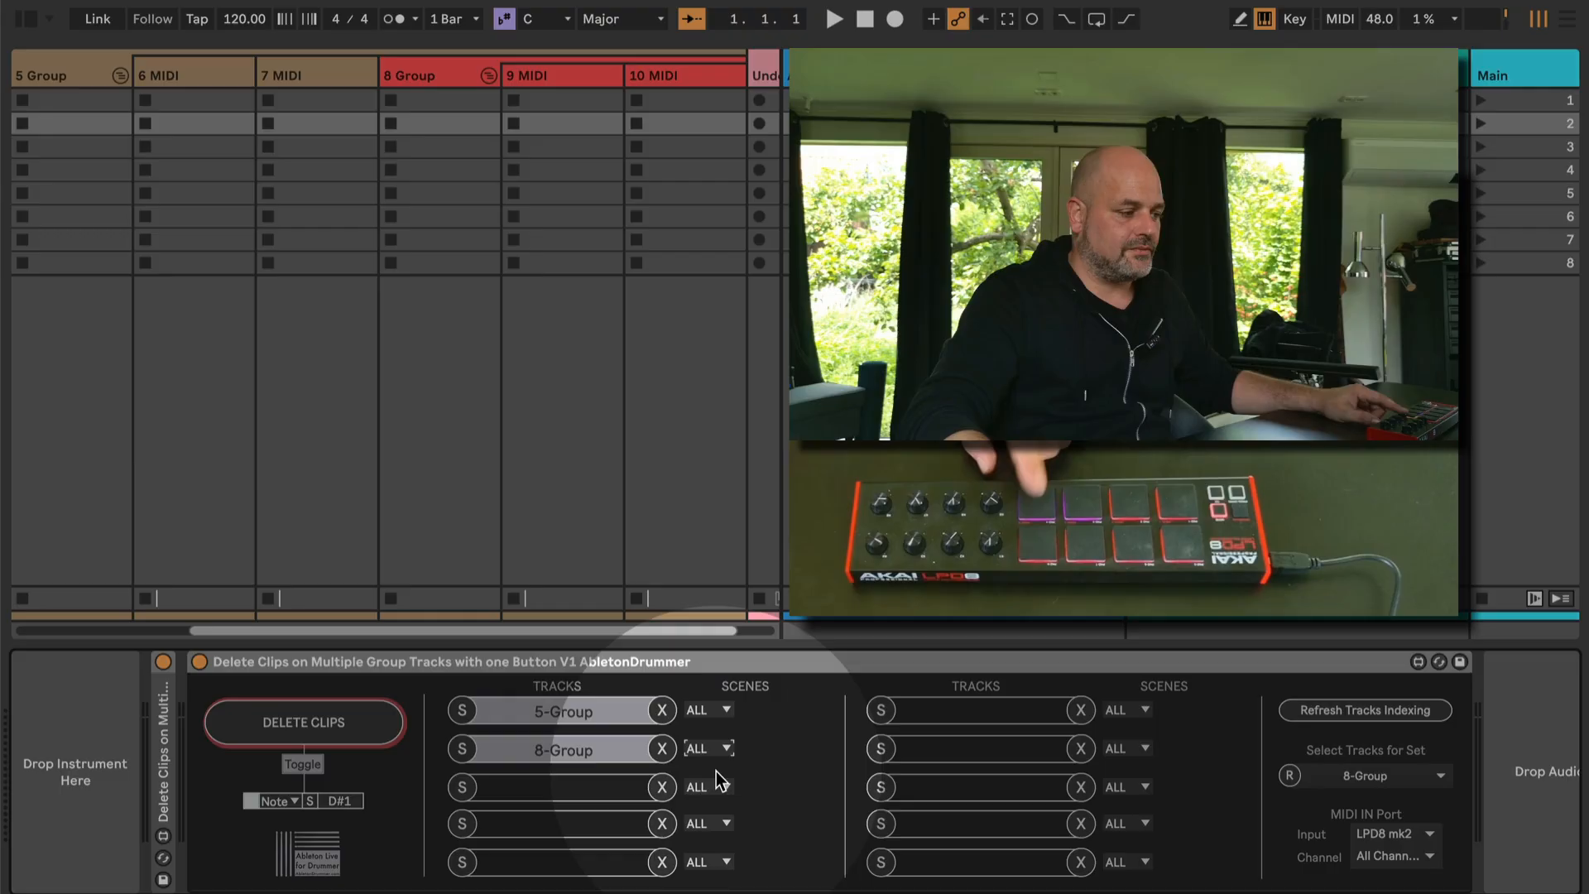
{"action": "key", "text": "ctrl+z"}
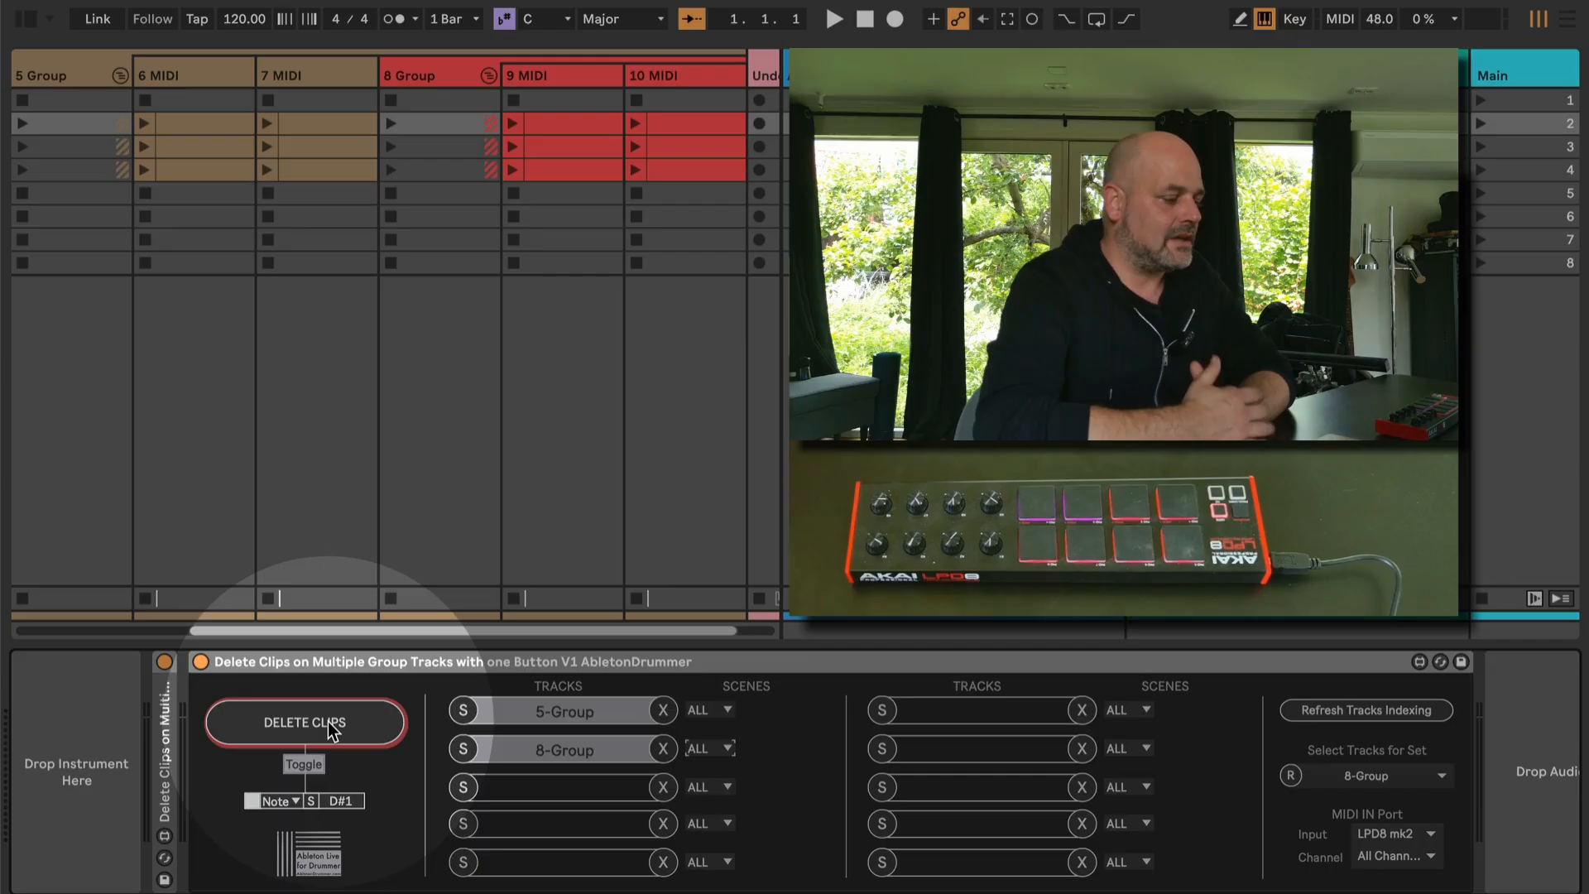
Examine the Delete Clips button in MIDI mapping mode and leave mapping mode.
{"action": "key", "text": "ctrl+m"}
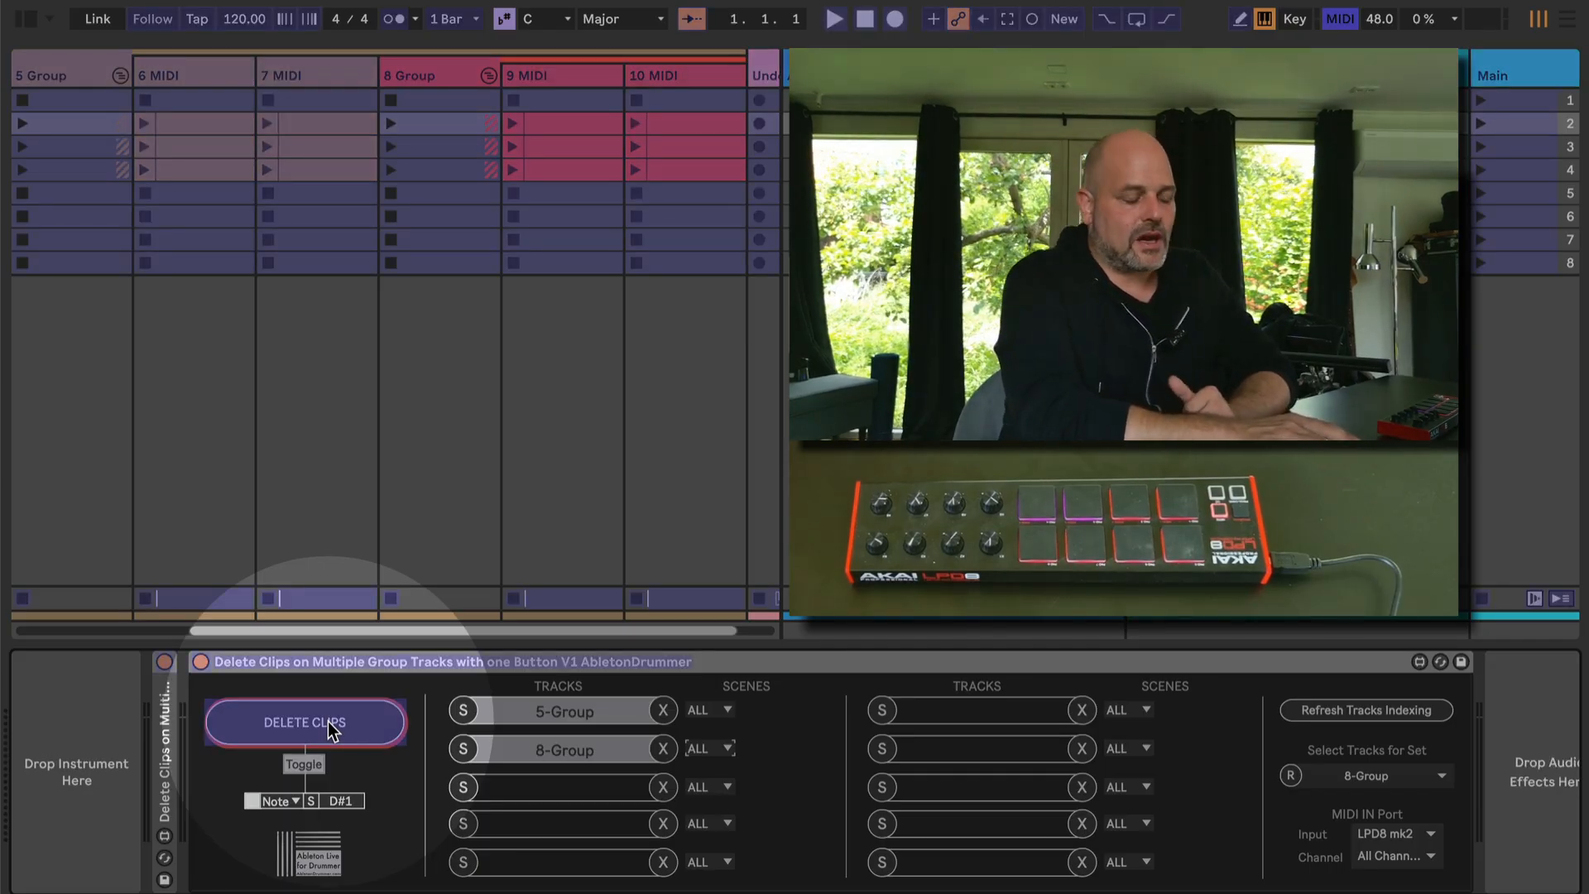
{"action": "key", "text": "ctrl+m"}
{"action": "key", "text": "ctrl+m"}
{"action": "key", "text": "ctrl+m"}
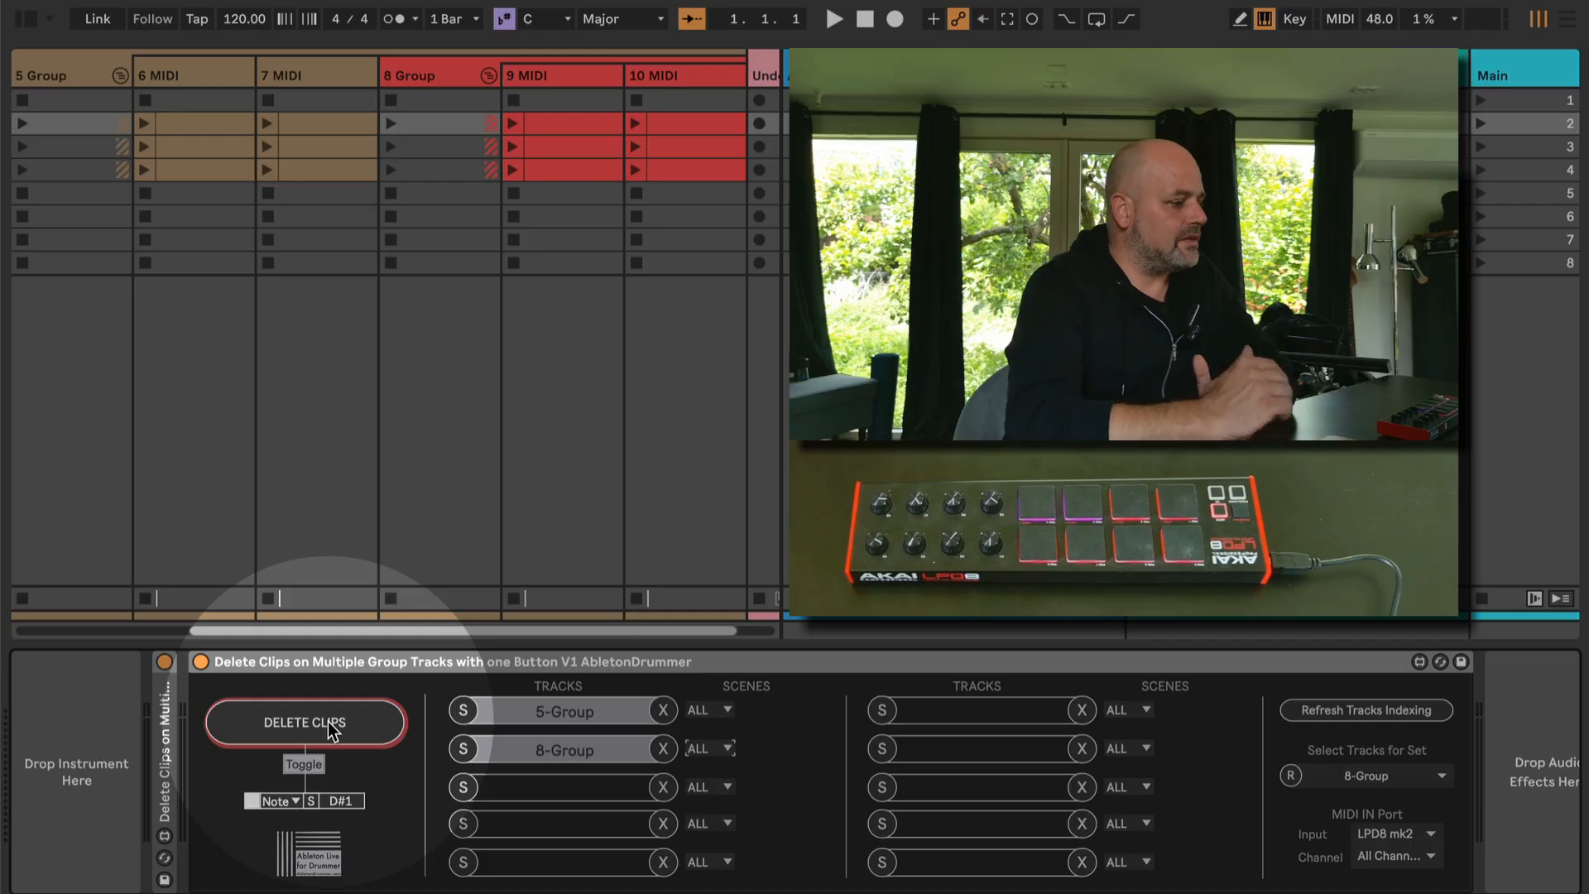